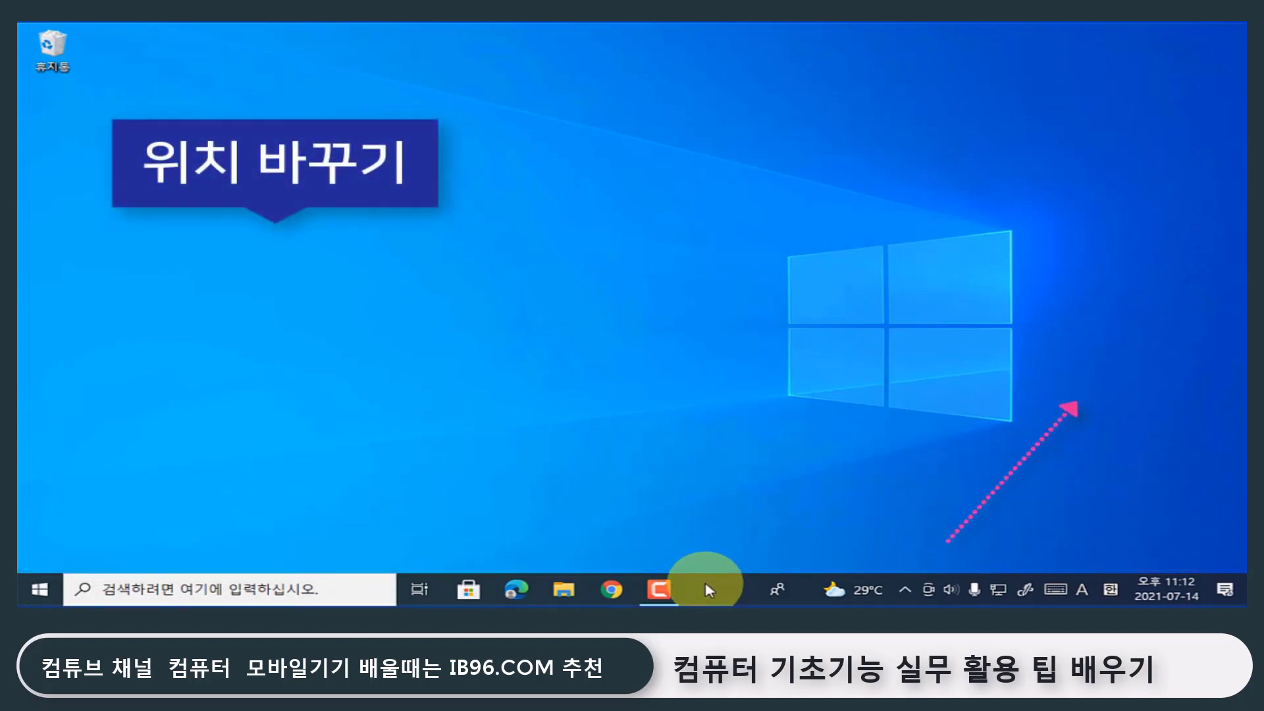
# Move the taskbar to the right edge of the screen and return it to the bottom edge
pyautogui.moveTo(707, 589); pyautogui.dragTo(1238, 293)
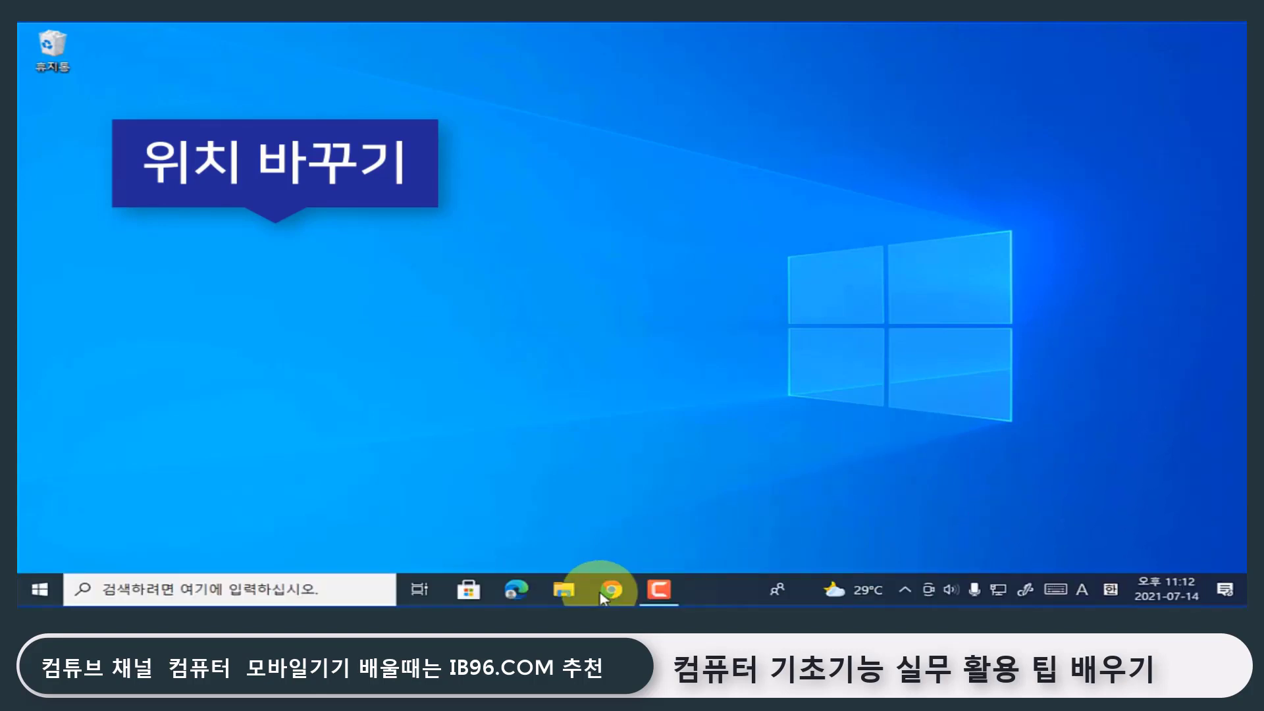
pyautogui.moveTo(601, 596); pyautogui.dragTo(470, 524)
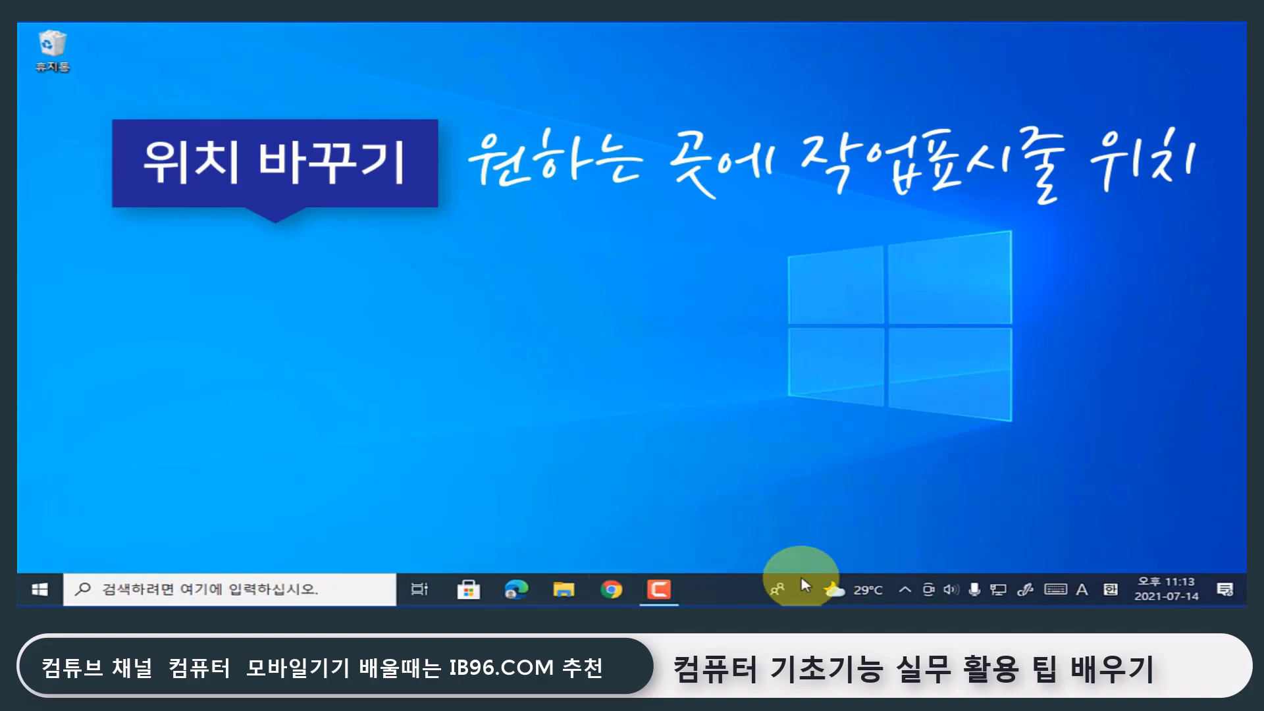
# Lock all taskbars in place and unlock them again
pyautogui.rightClick(718, 591)
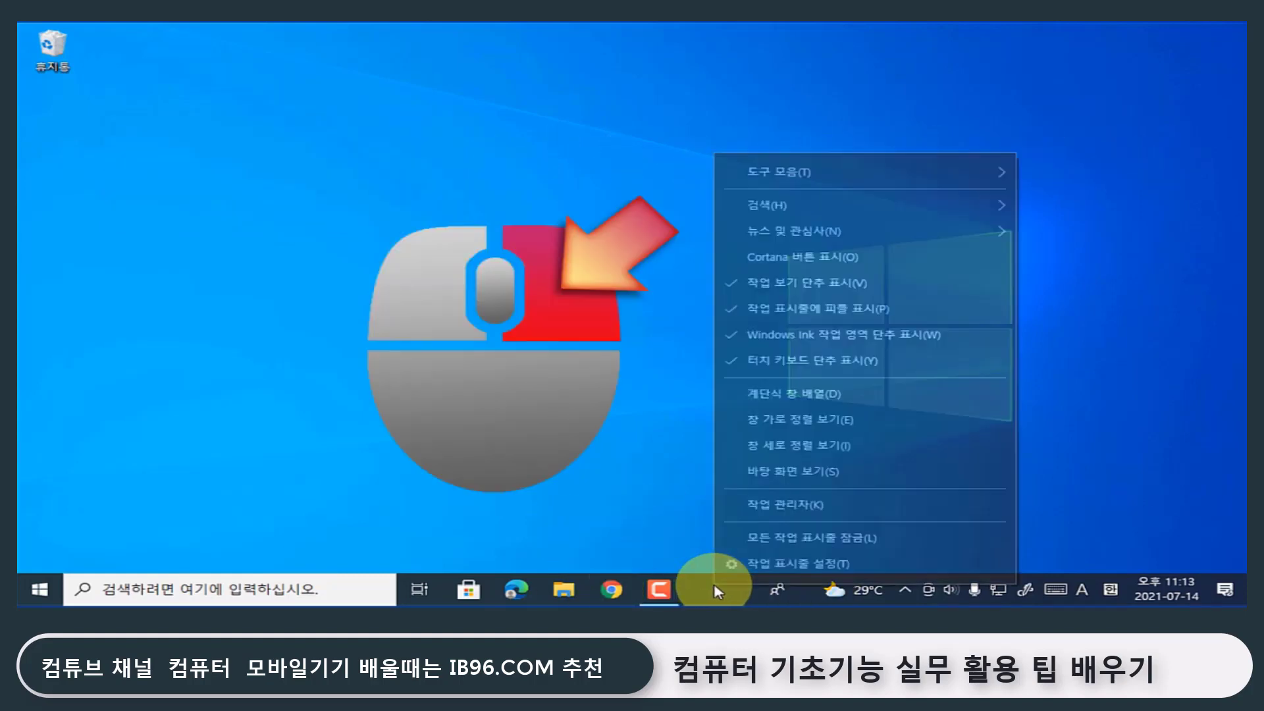
pyautogui.click(848, 540)
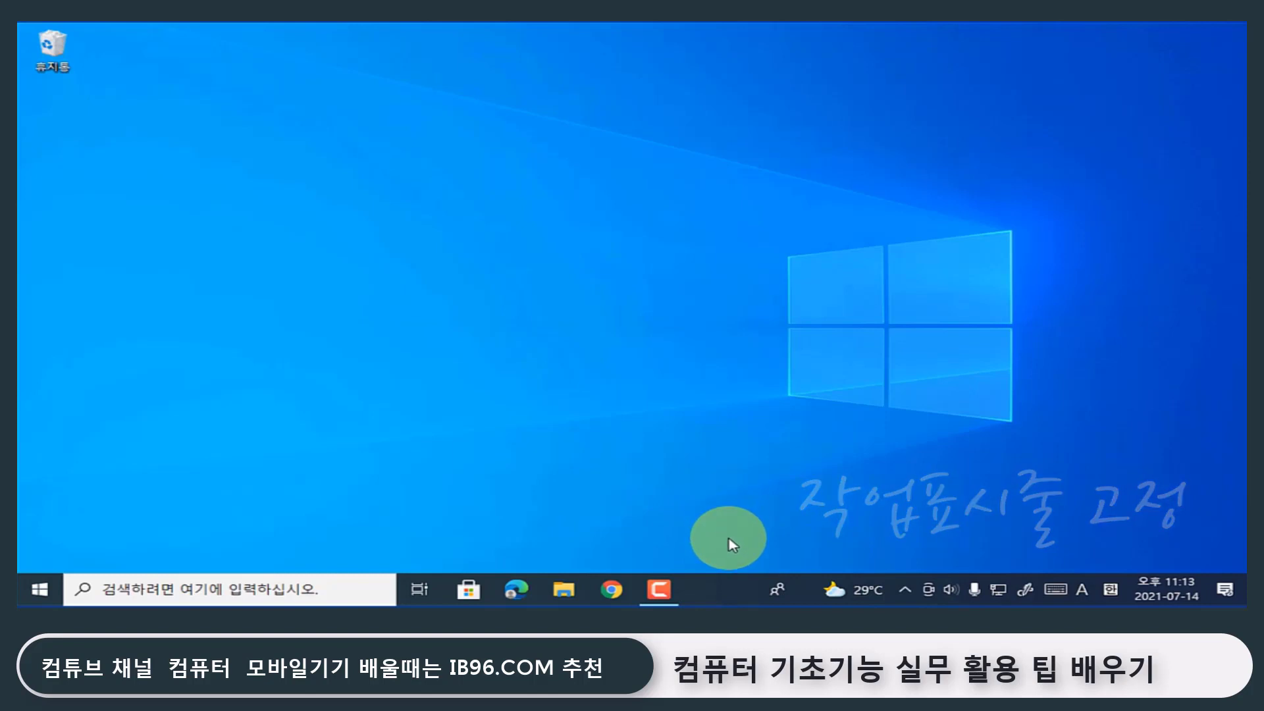
pyautogui.rightClick(714, 598)
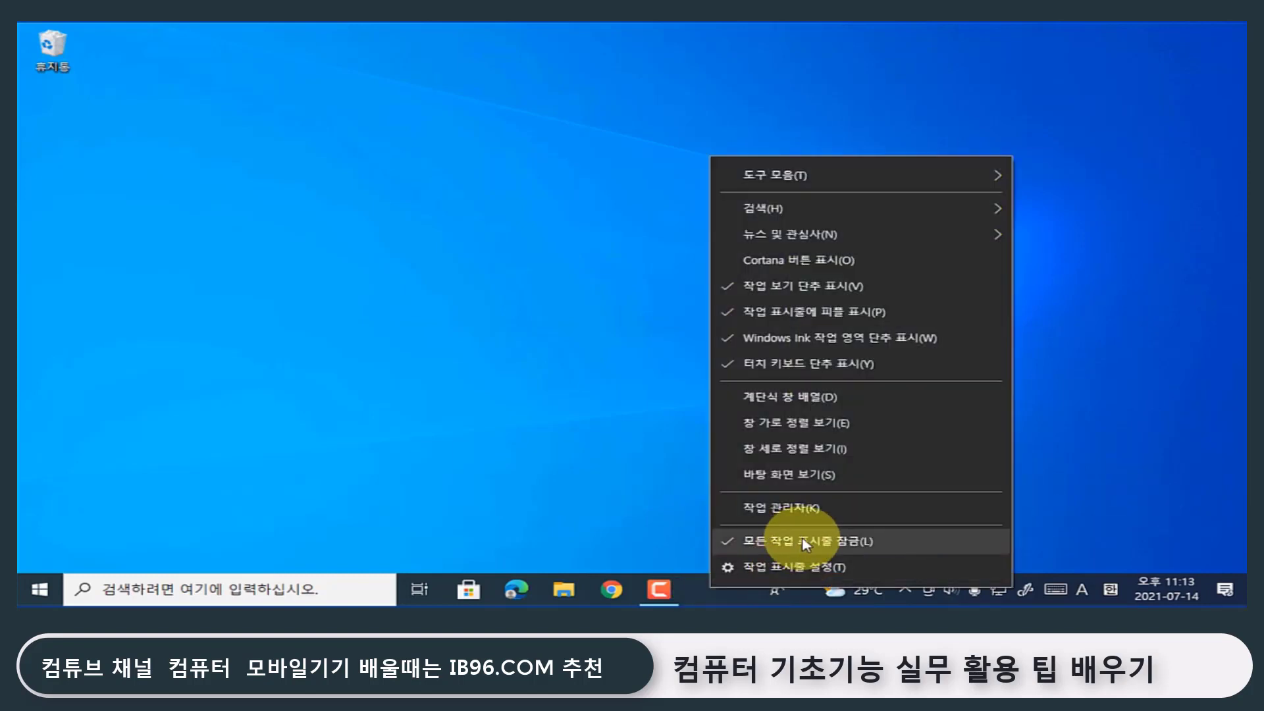
pyautogui.click(728, 539)
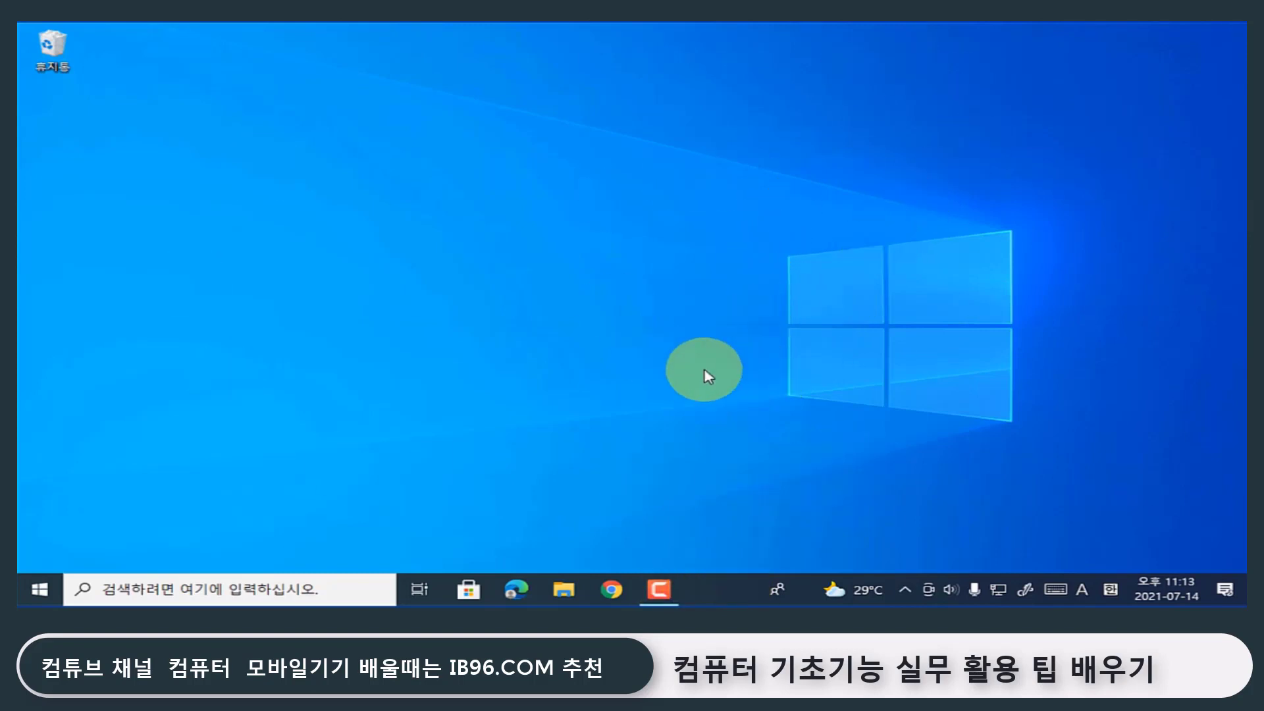
# In the taskbar settings, enable automatic hiding in desktop mode, reveal the hidden taskbar, and switch automatic hiding off again
pyautogui.rightClick(718, 590)
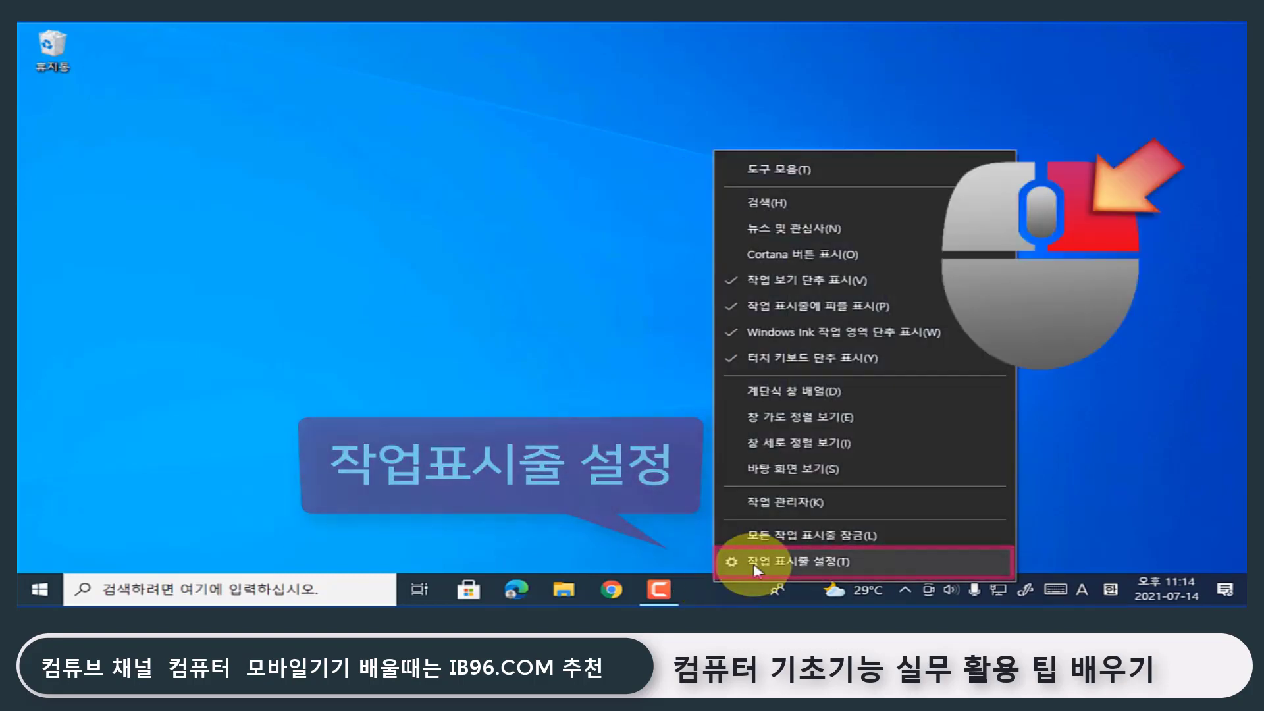
pyautogui.click(757, 570)
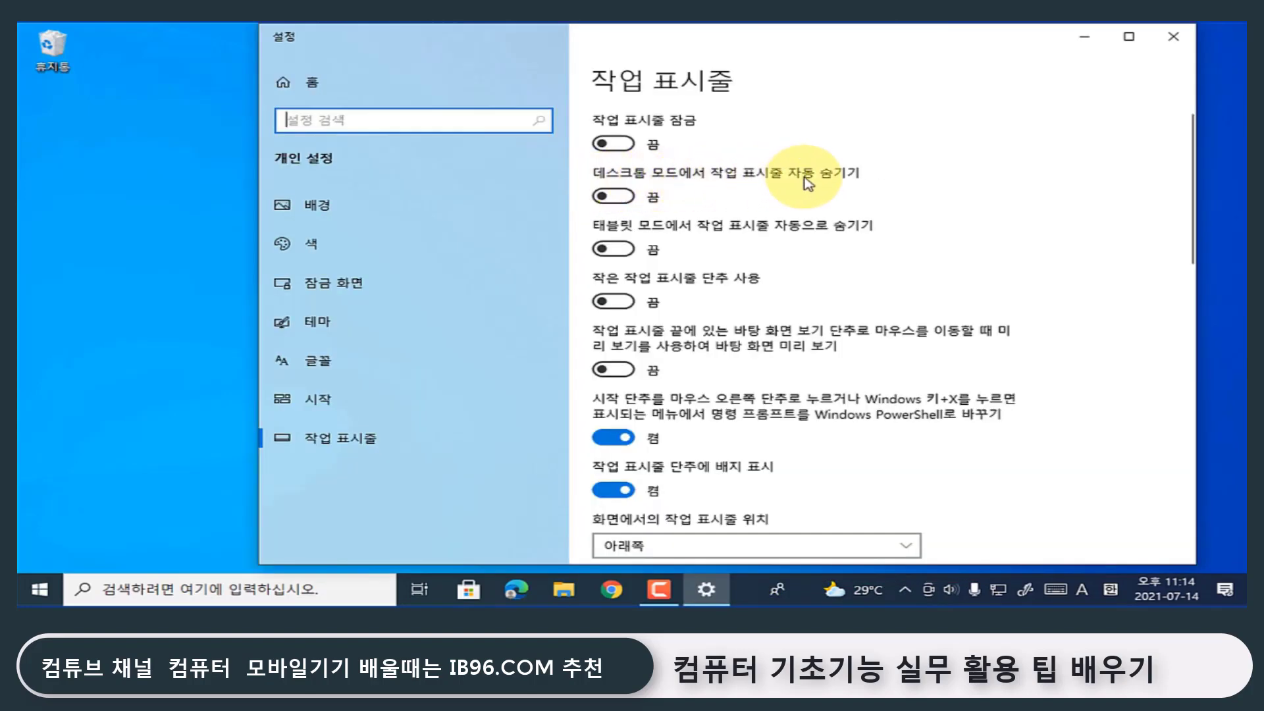
pyautogui.click(613, 197)
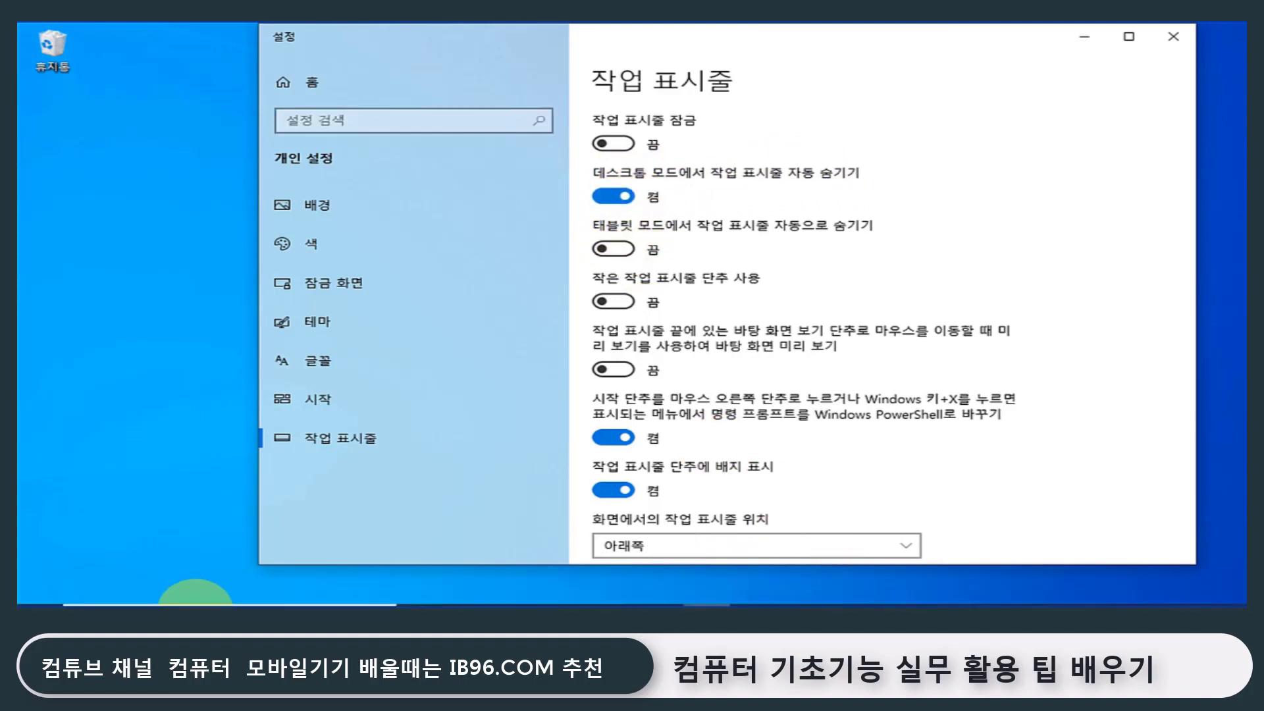
pyautogui.moveTo(208, 589)
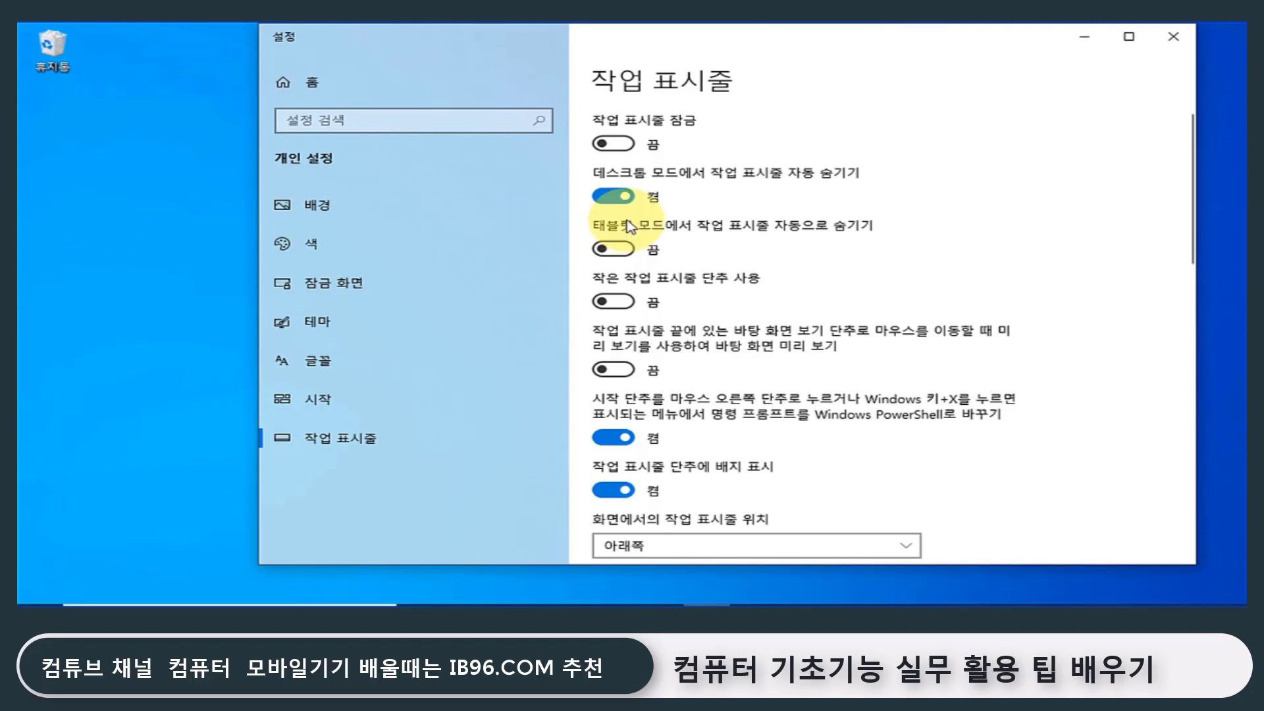
pyautogui.click(614, 200)
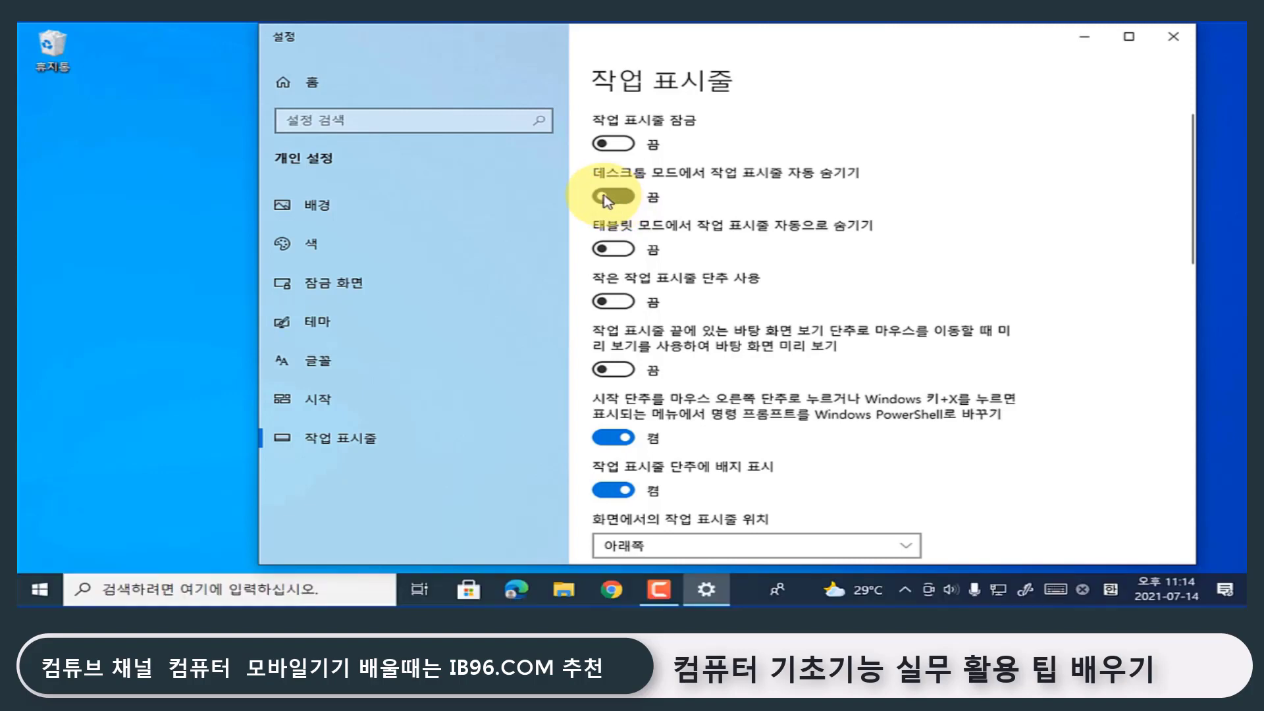
pyautogui.click(614, 200)
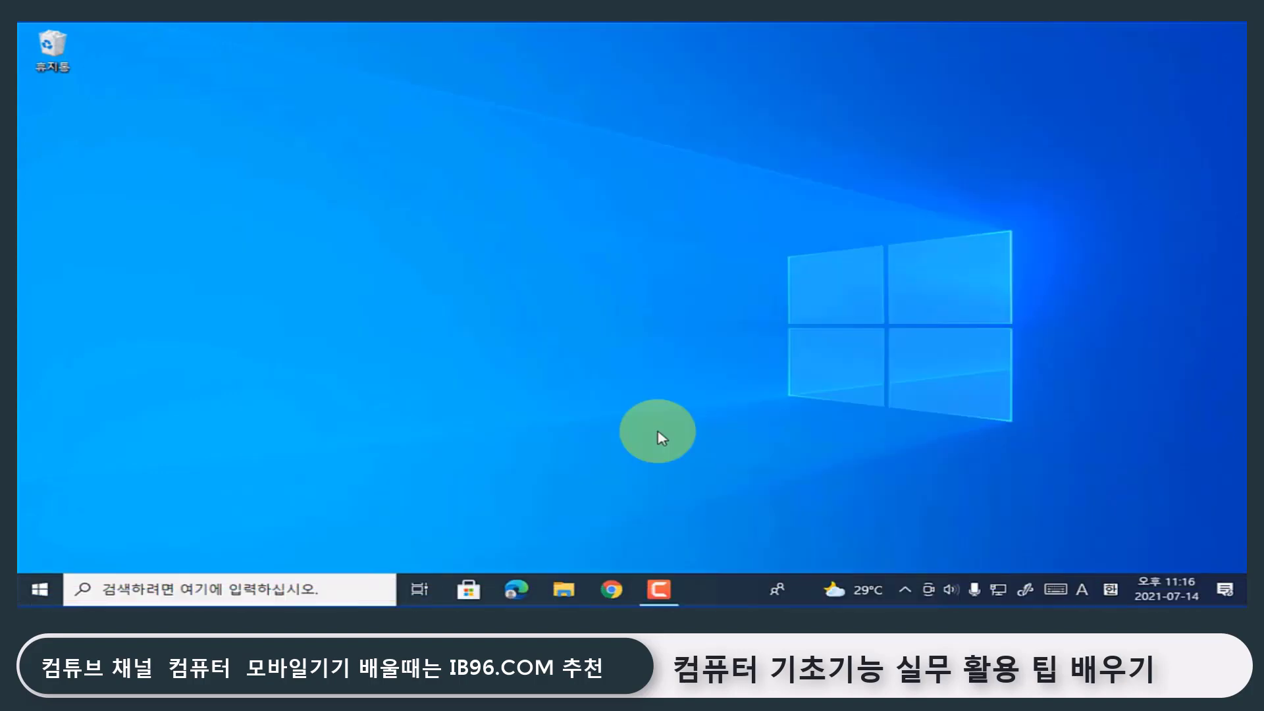
# Hide the Task View button from the taskbar and show it again
pyautogui.rightClick(719, 598)
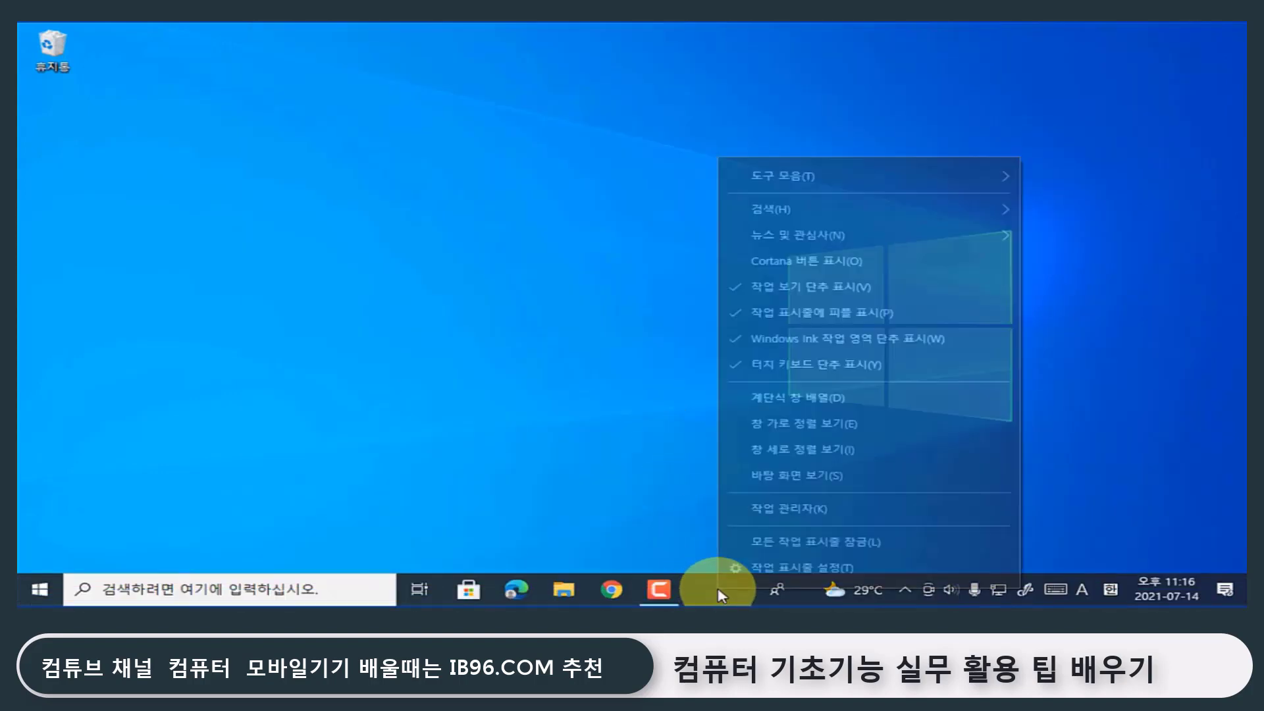
pyautogui.click(792, 290)
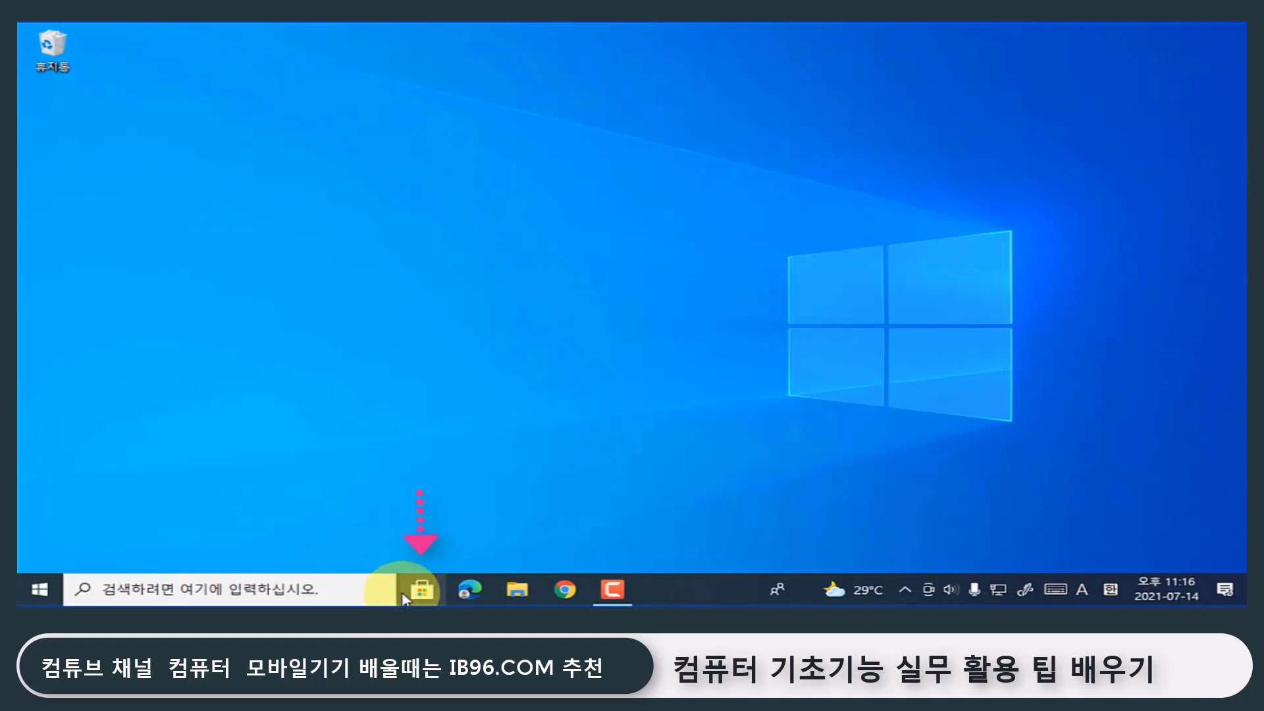
pyautogui.rightClick(681, 598)
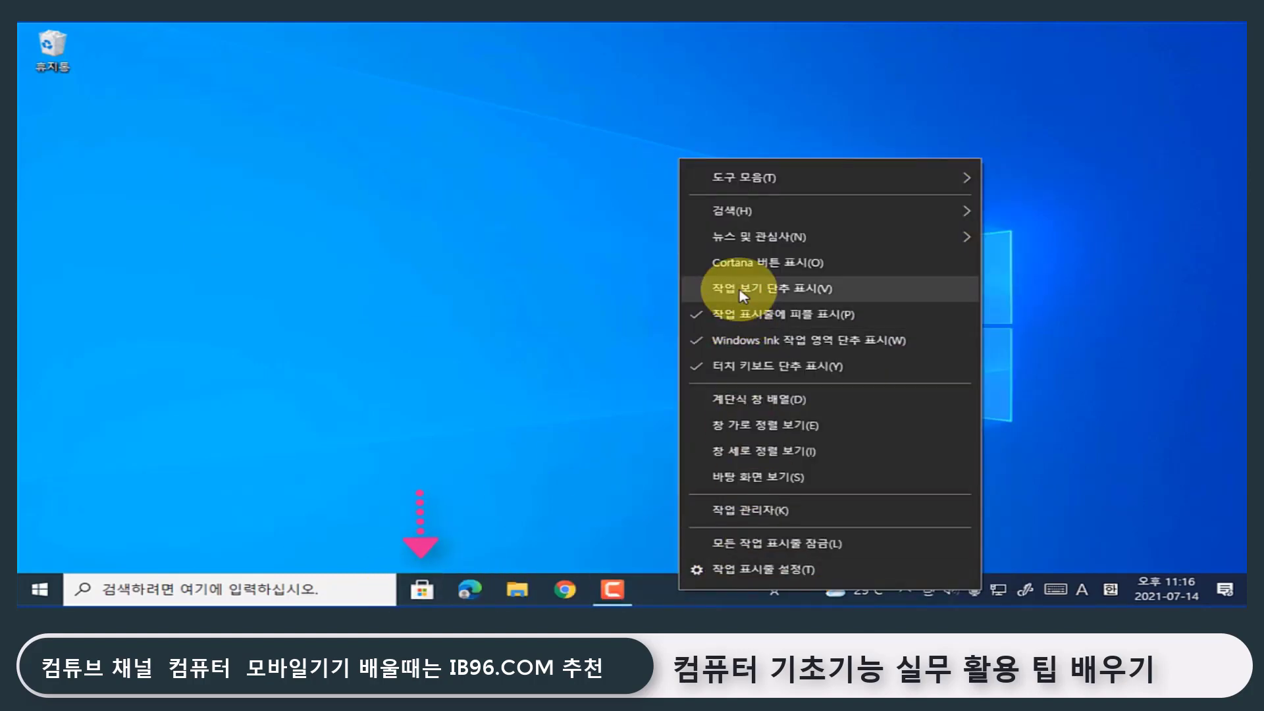
pyautogui.click(720, 285)
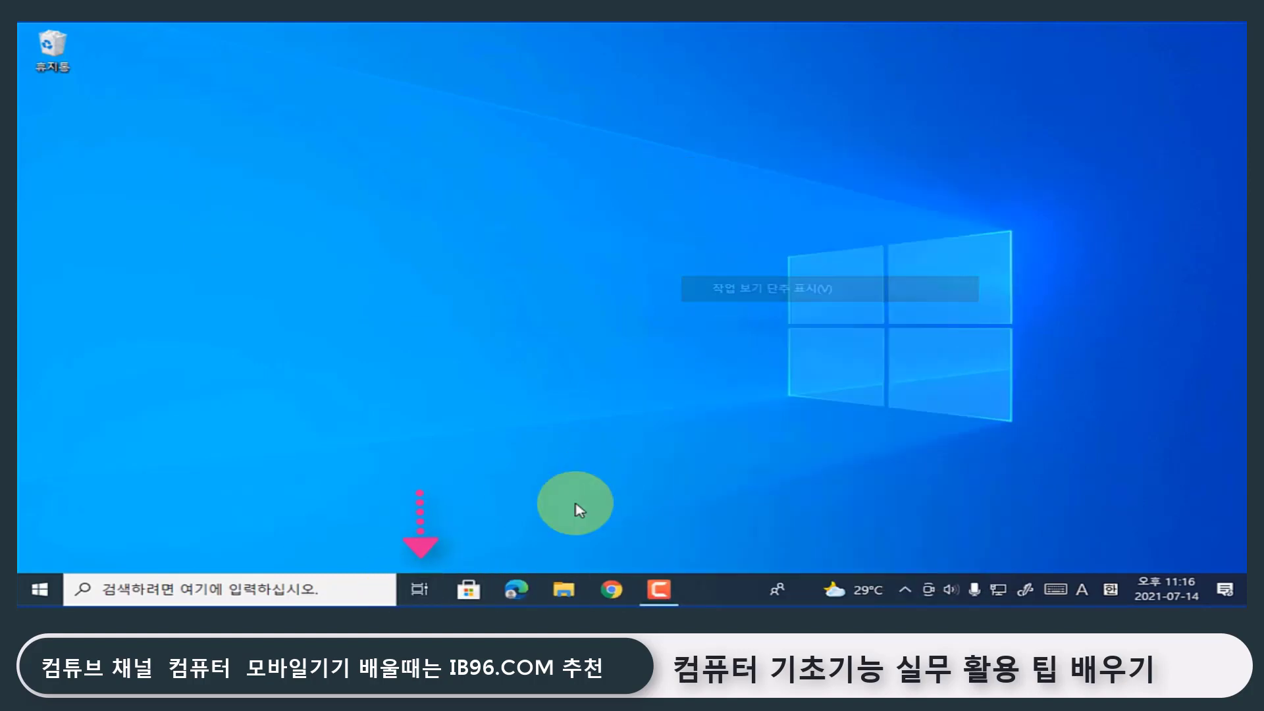
# Examine the timeline of past activities in Task View, going back through earlier dates, and leave it
pyautogui.click(420, 591)
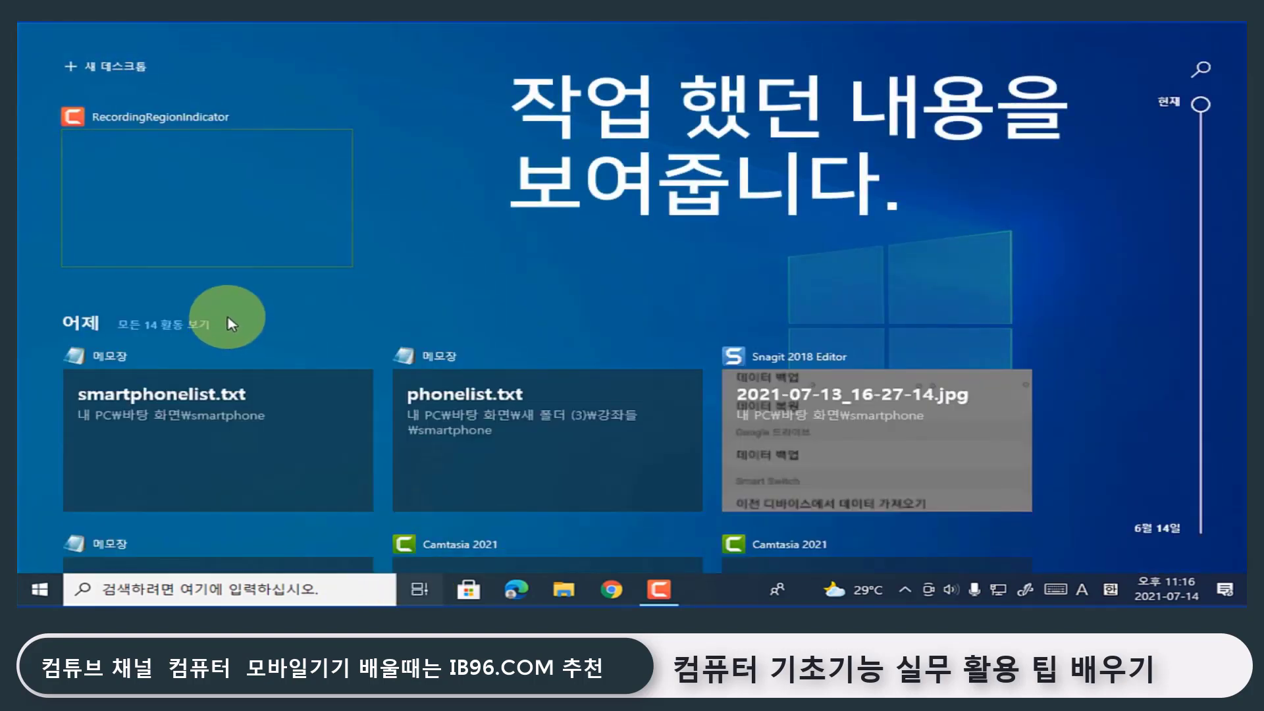
pyautogui.scroll(-2, 234, 322)
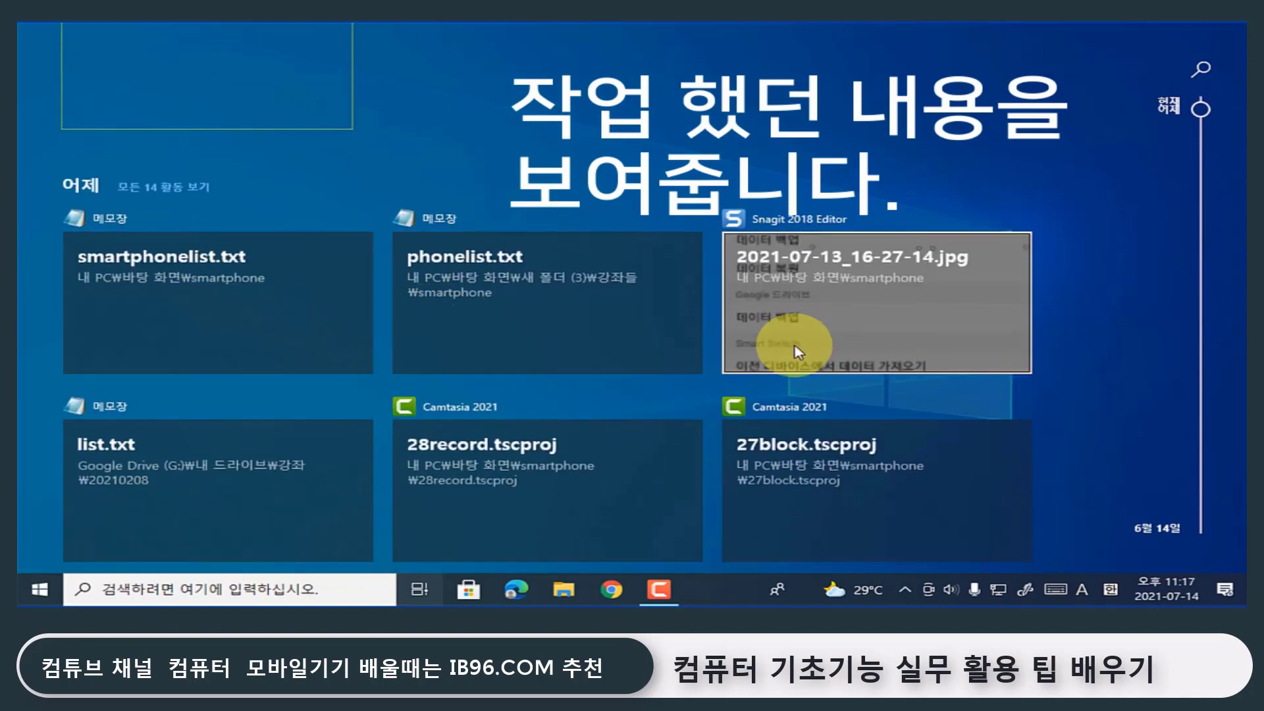
pyautogui.scroll(-4, 797, 349)
pyautogui.scroll(-3, 480, 362)
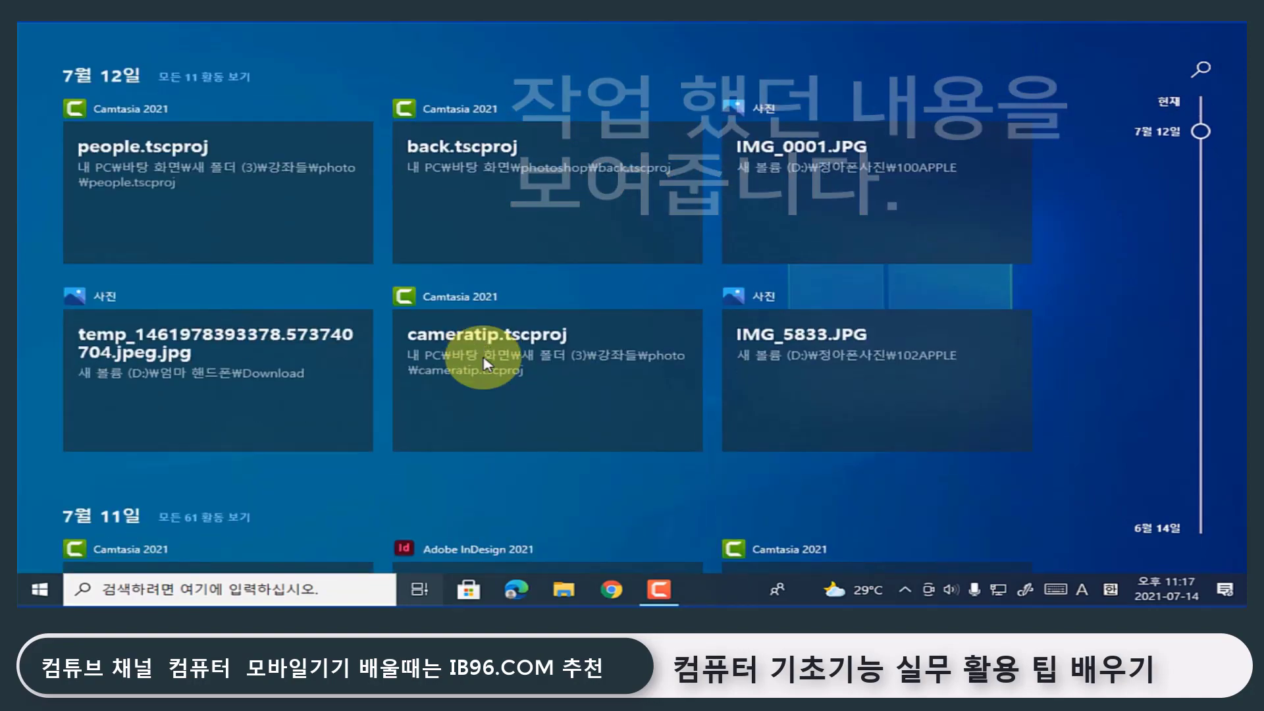
pyautogui.scroll(-5, 486, 364)
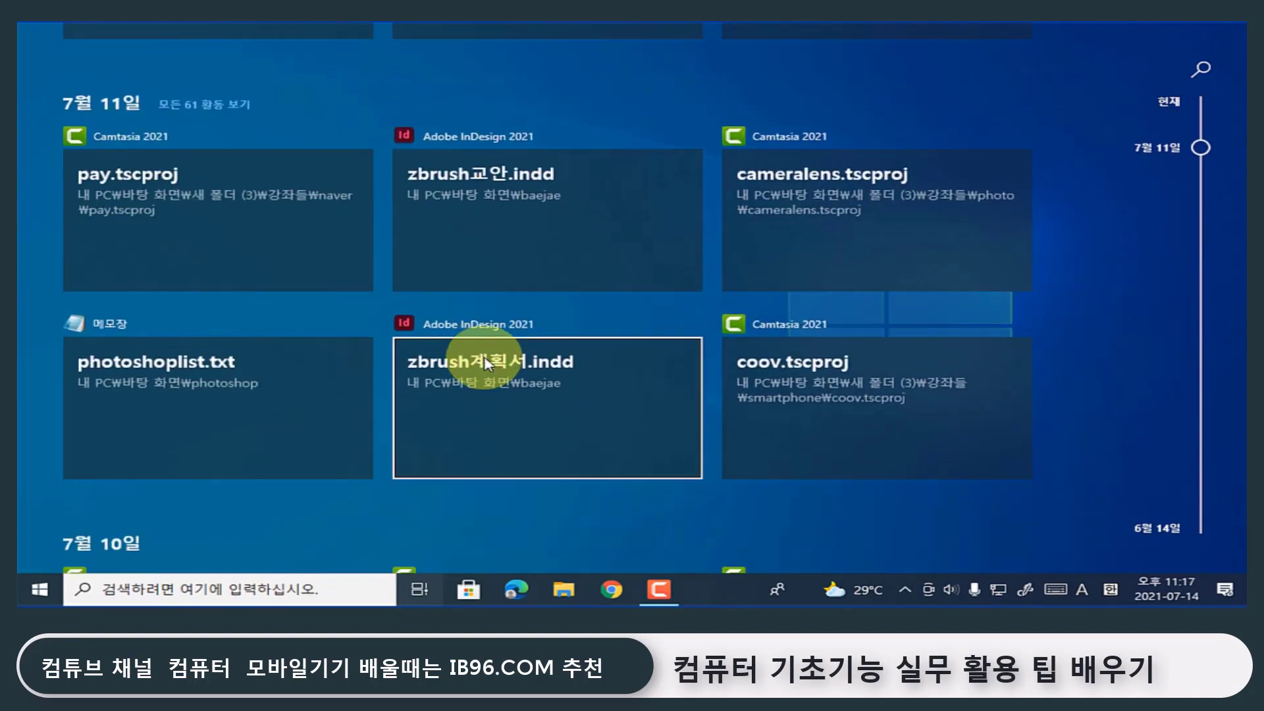
pyautogui.scroll(-2, 486, 361)
pyautogui.scroll(-2, 488, 361)
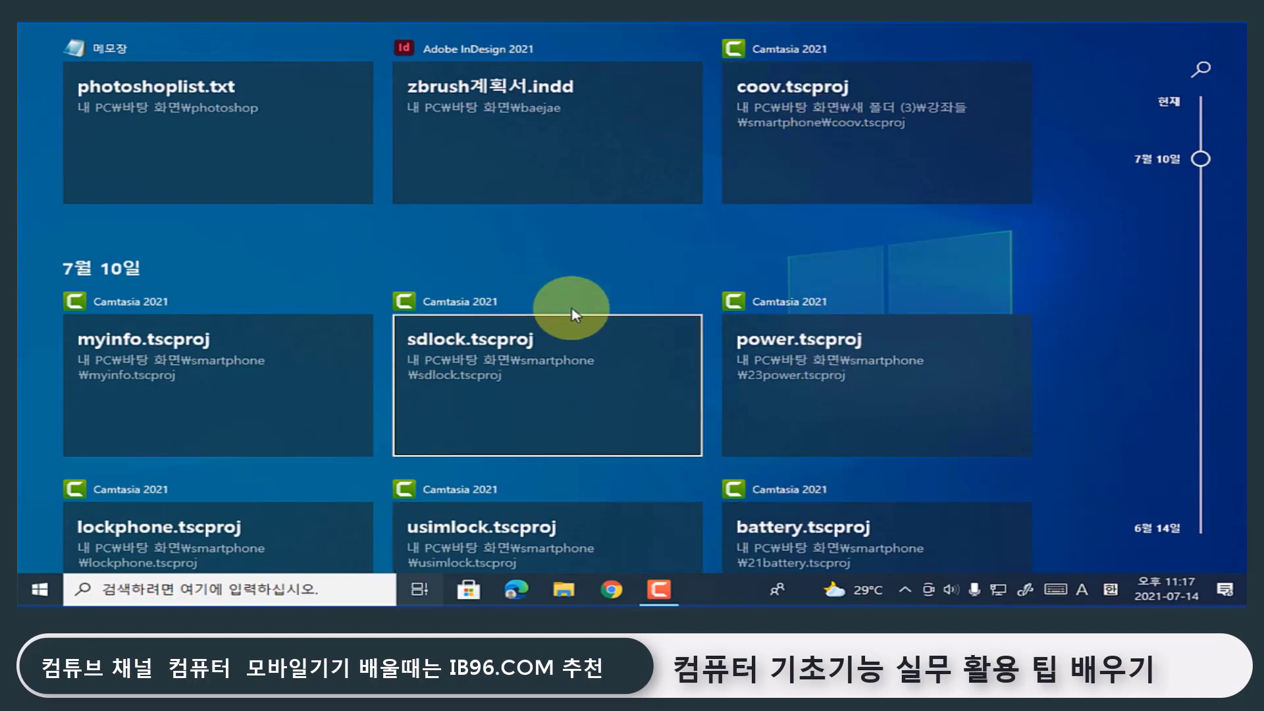
pyautogui.scroll(4, 617, 319)
pyautogui.click(616, 319)
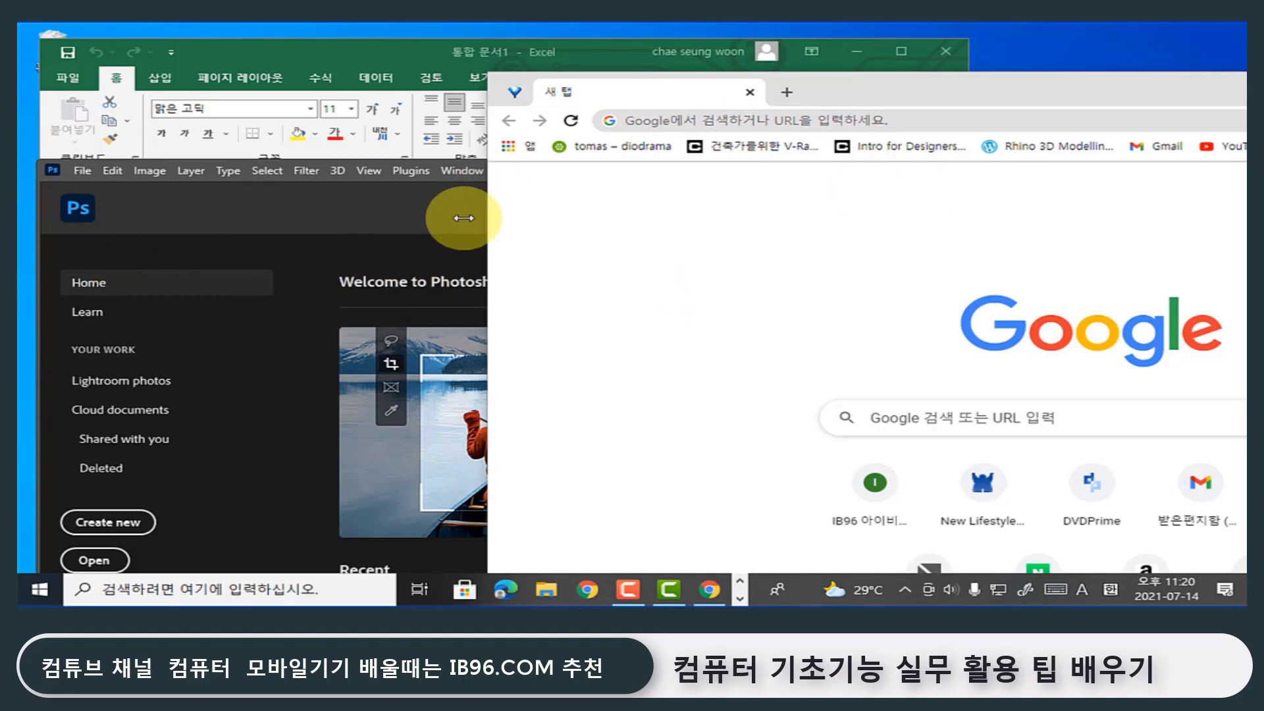
# Create a second virtual desktop in Task View and switch to it
pyautogui.click(420, 592)
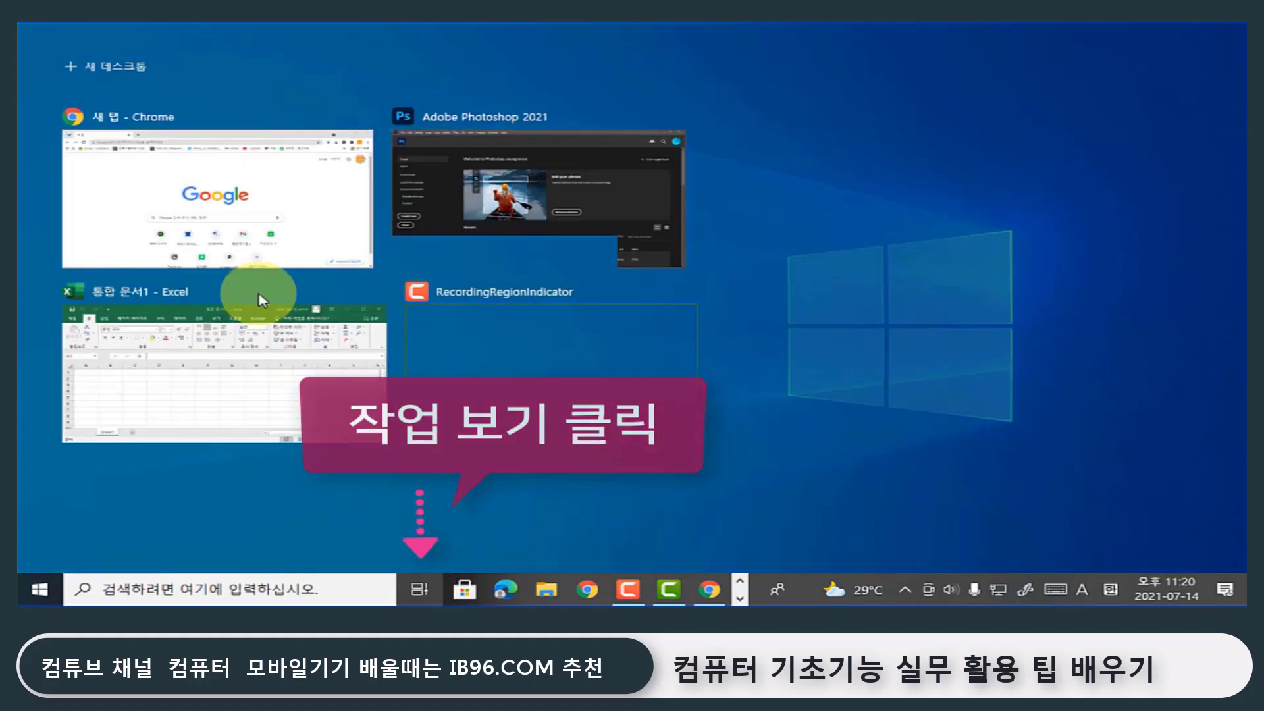
pyautogui.click(74, 68)
pyautogui.click(300, 99)
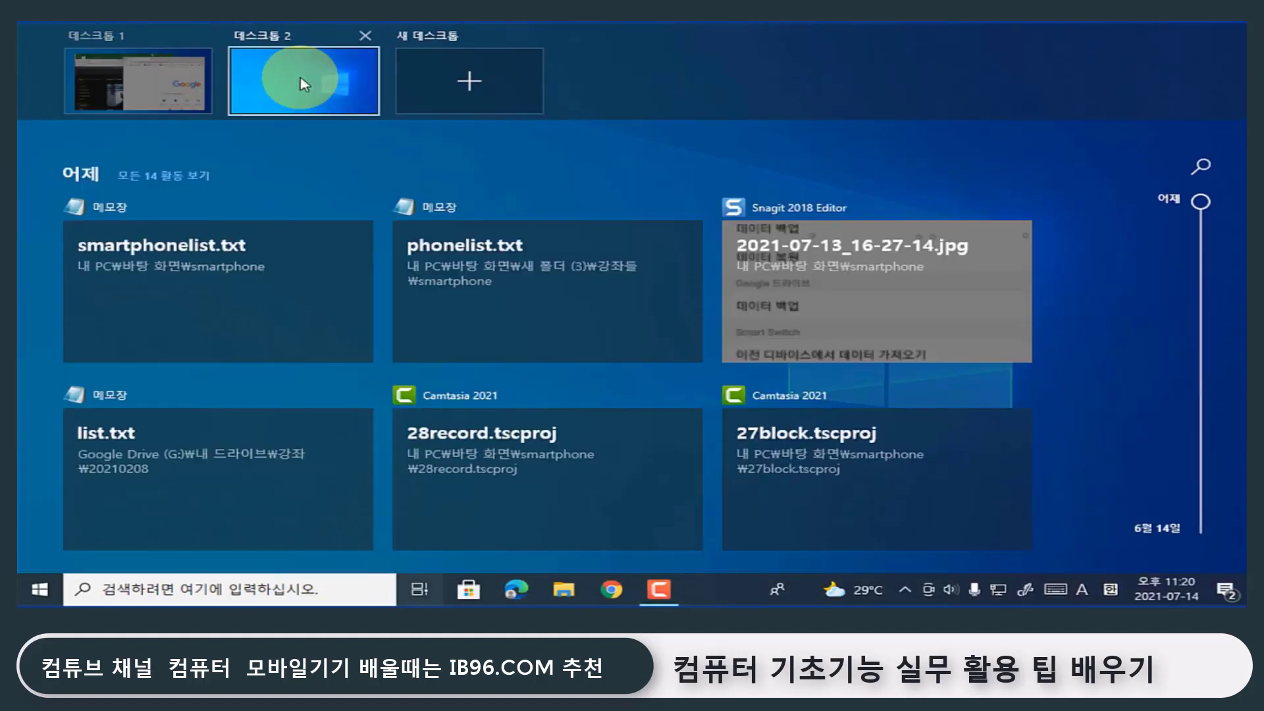
pyautogui.click(304, 84)
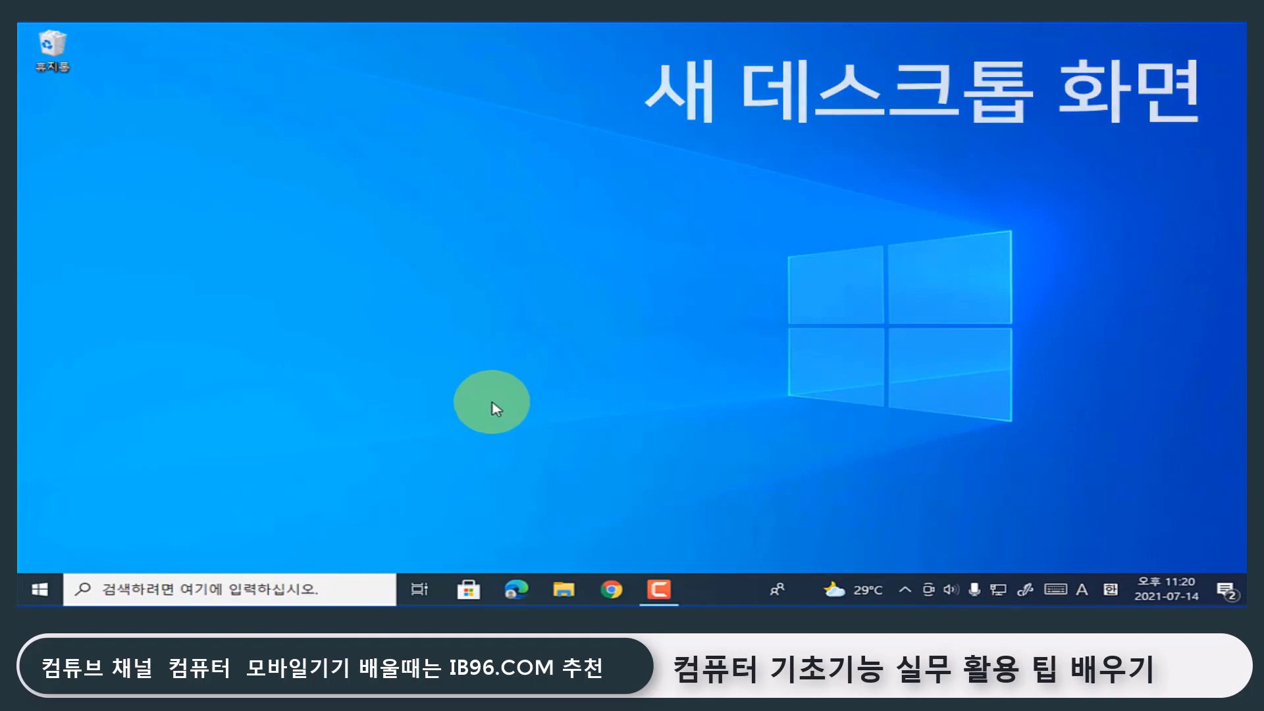
# On Desktop 1, close the Excel and Chrome windows and fit the Photoshop window within the screen
pyautogui.click(420, 590)
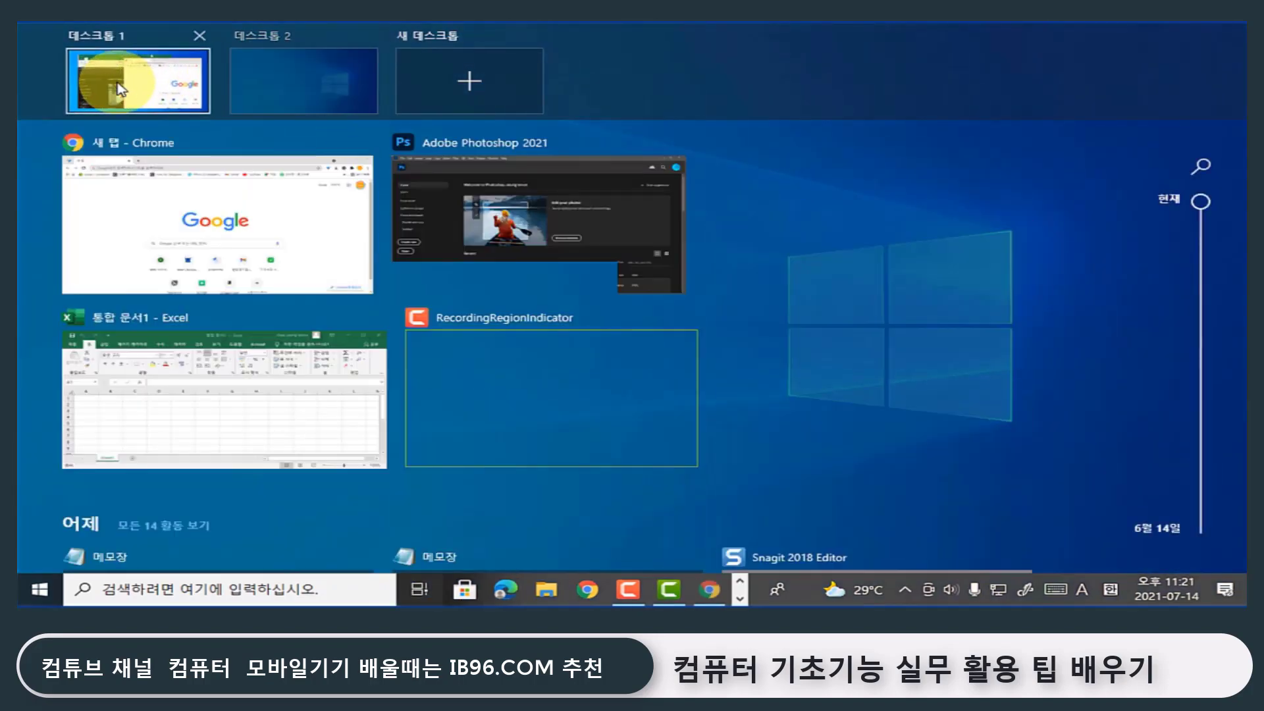
pyautogui.click(117, 87)
pyautogui.click(946, 51)
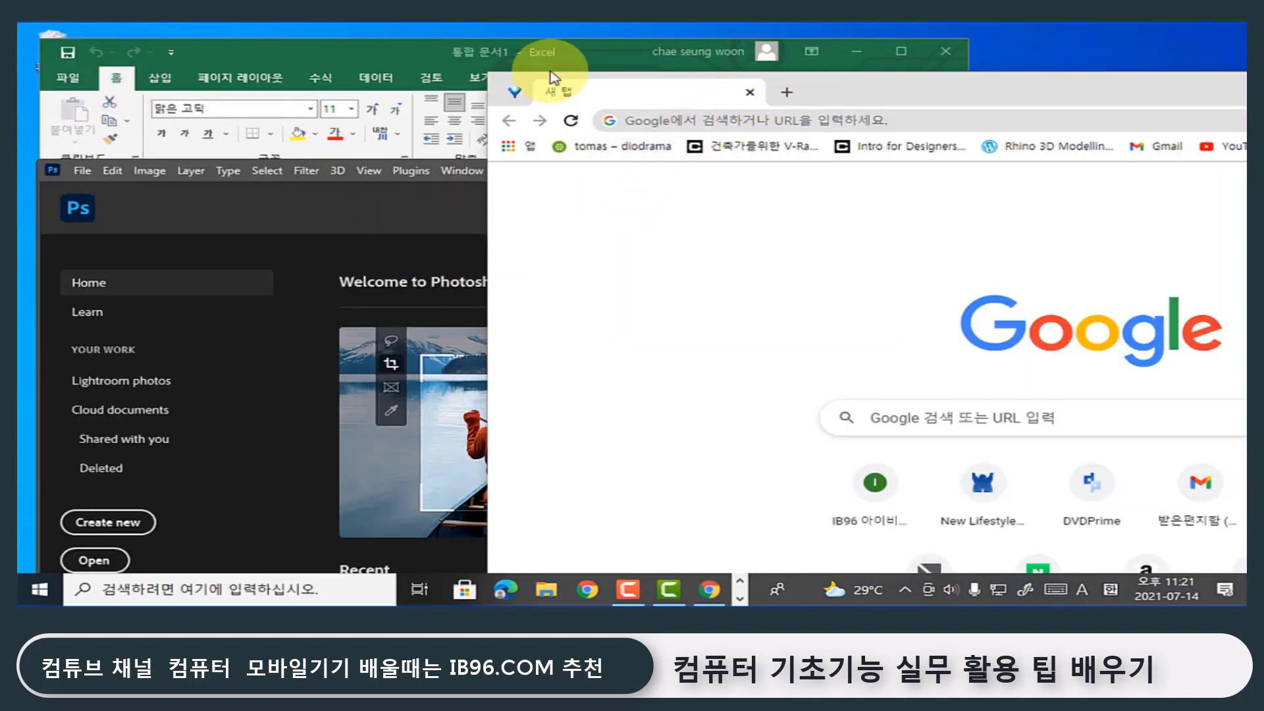
pyautogui.moveTo(993, 91); pyautogui.dragTo(463, 112)
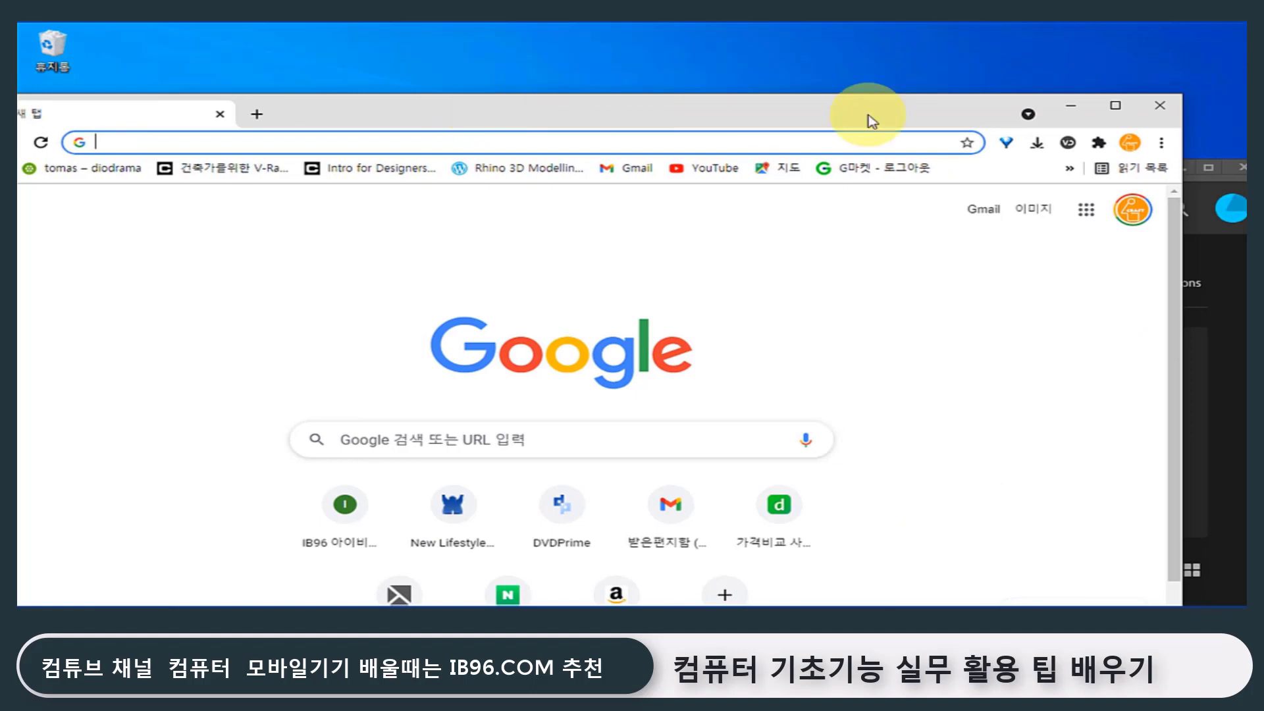
pyautogui.click(1159, 106)
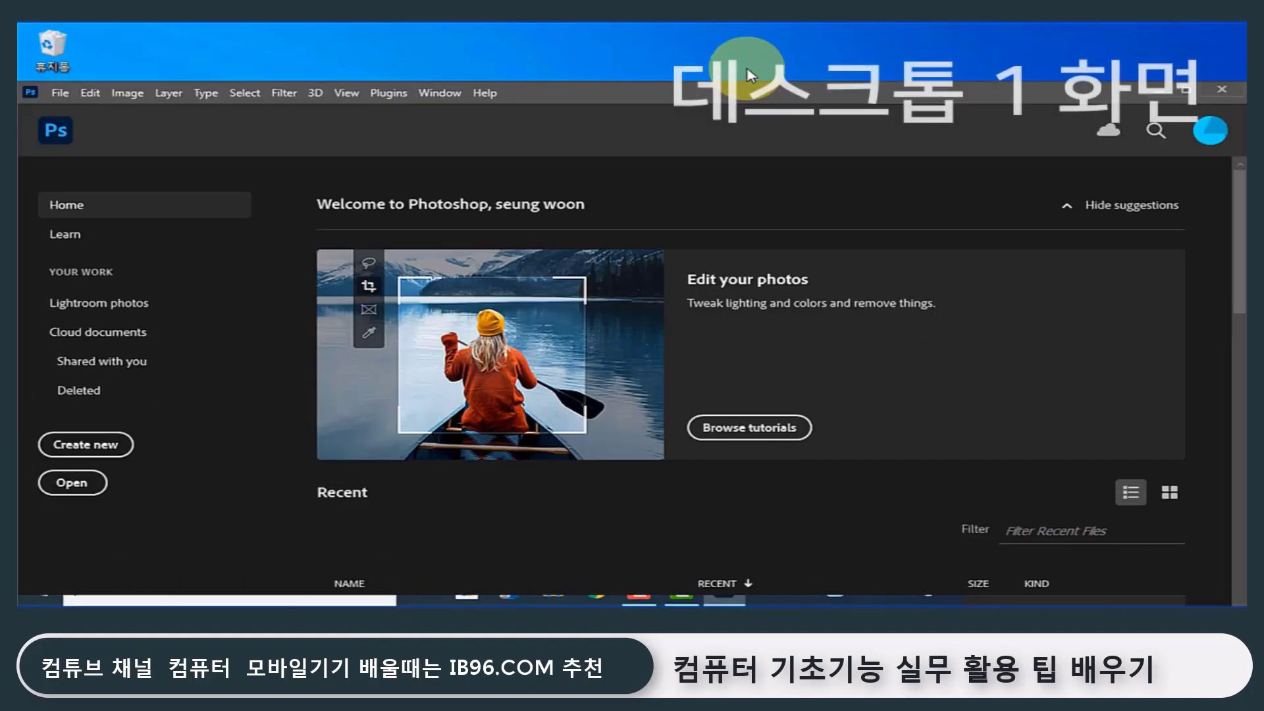
pyautogui.moveTo(748, 69); pyautogui.dragTo(772, 33)
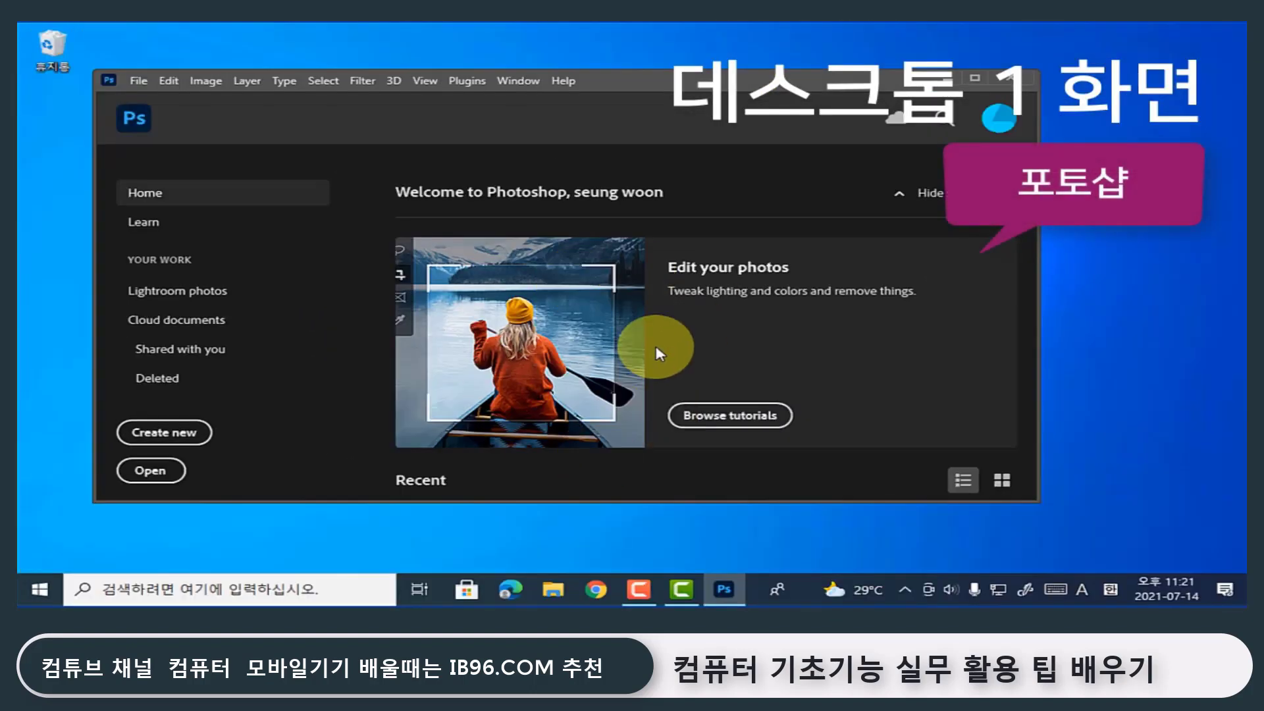
# Switch to Desktop 2 and open a Chrome window there for web searching
pyautogui.click(419, 589)
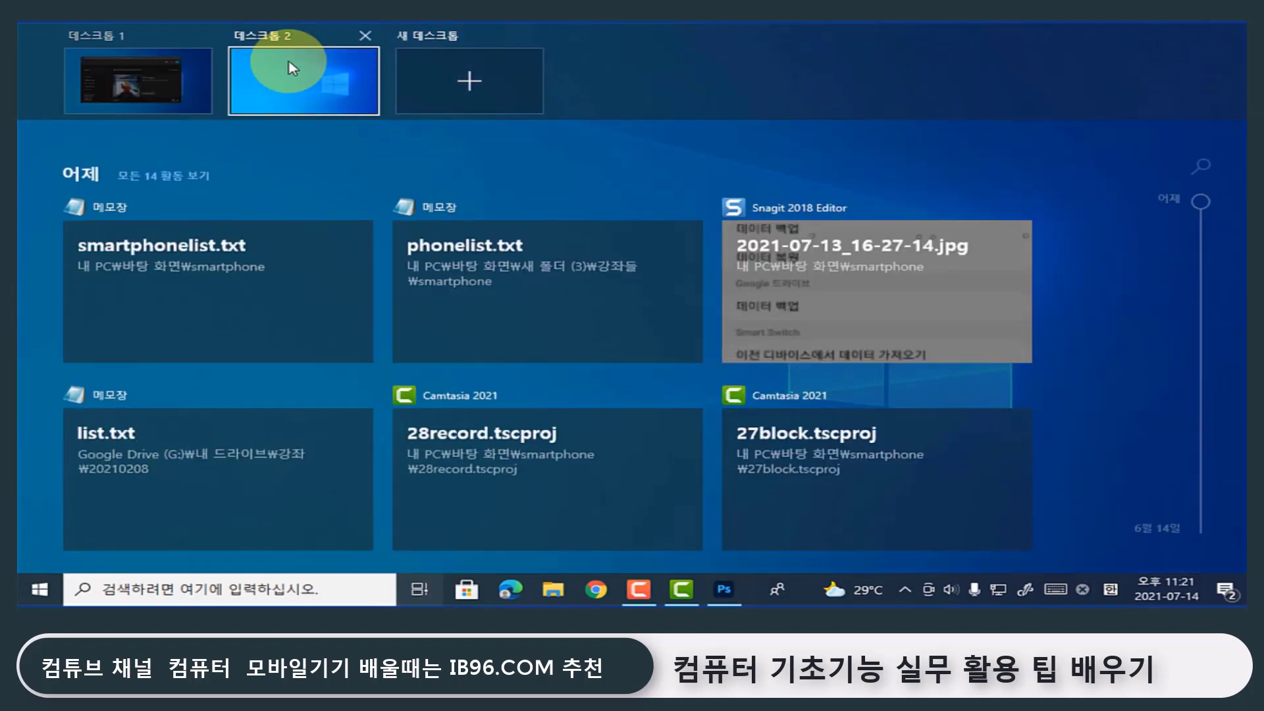
pyautogui.click(289, 63)
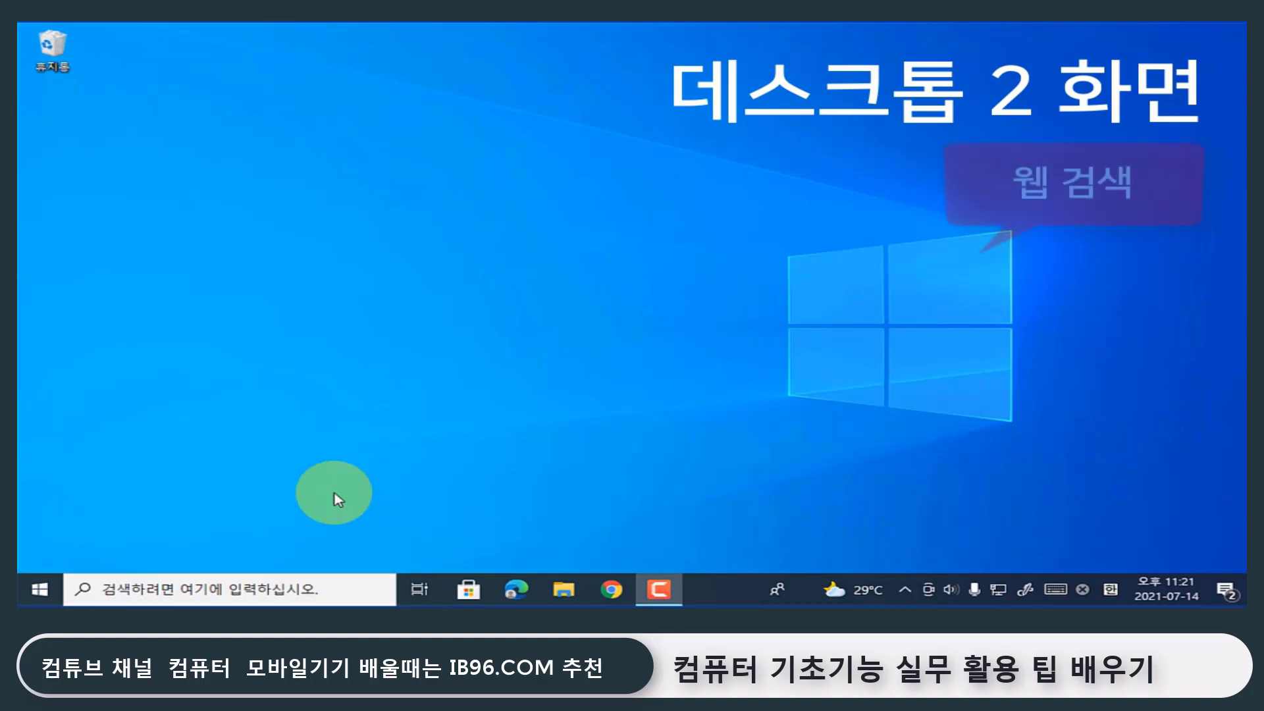
pyautogui.click(610, 592)
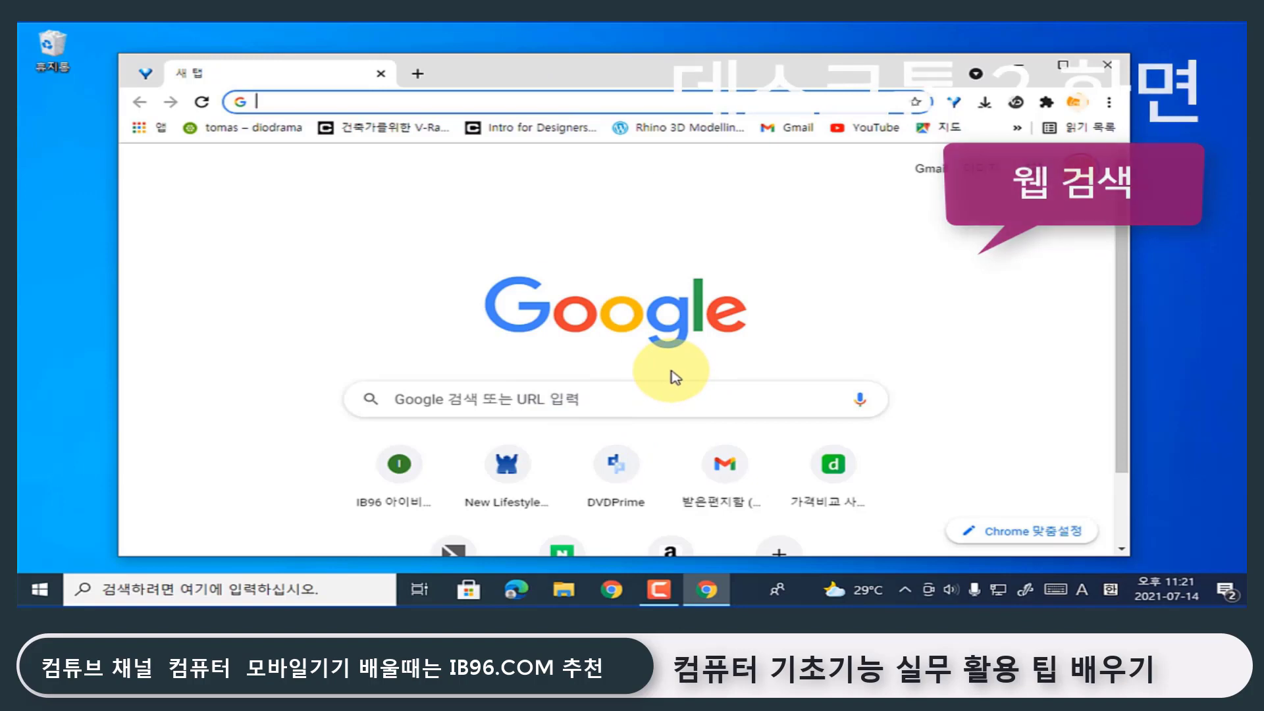
# Add a third virtual desktop in Task View
pyautogui.click(421, 591)
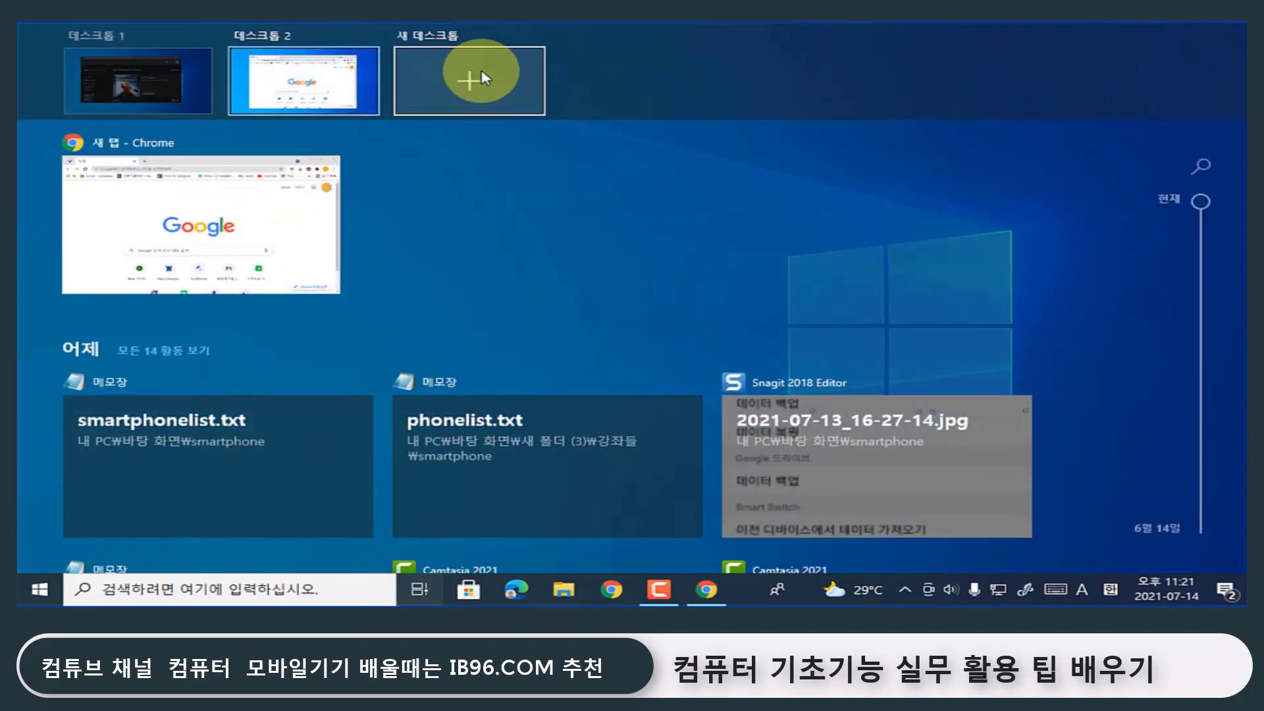
pyautogui.click(482, 77)
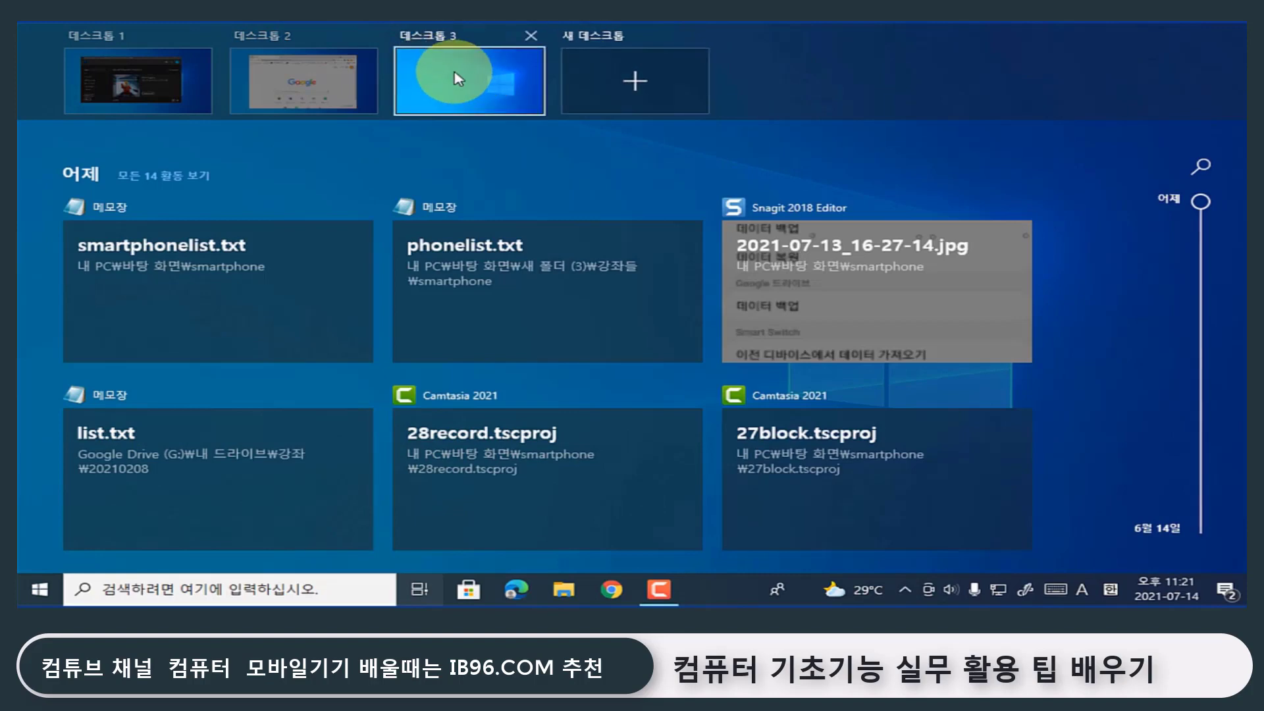
# Switch to Desktop 3 and launch Word there from the Office apps tile folder in the Start menu
pyautogui.click(459, 79)
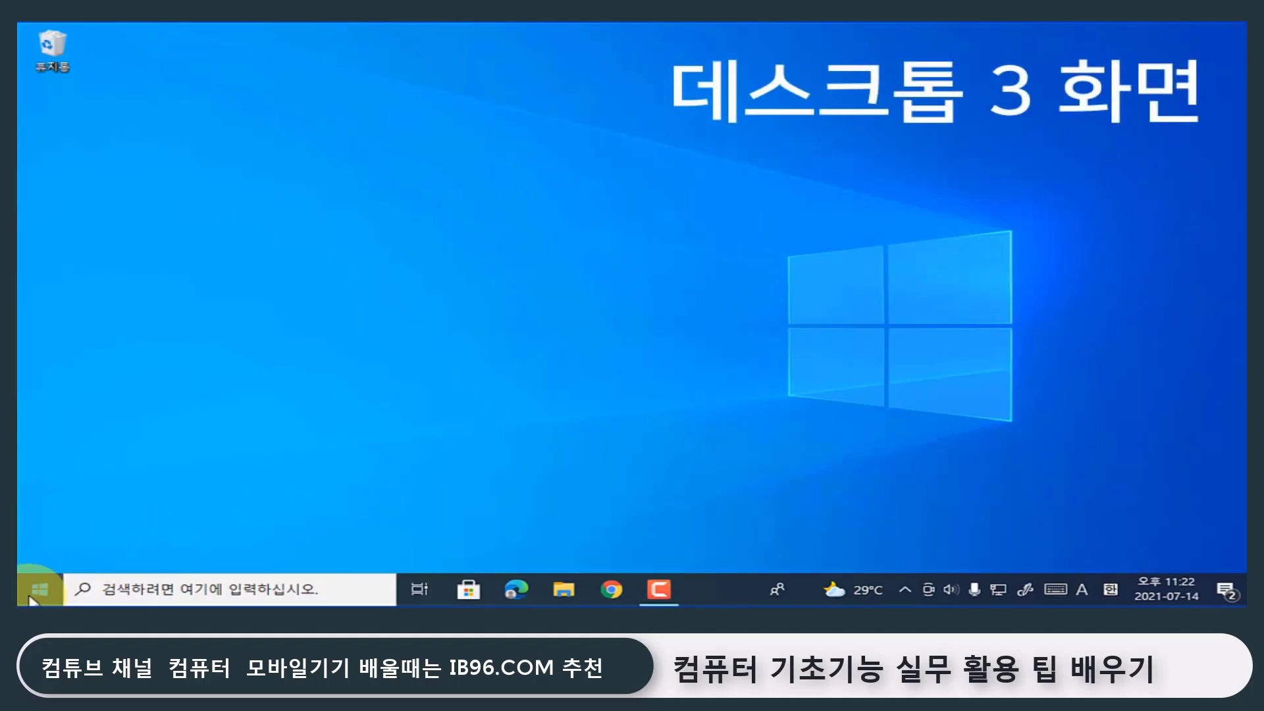
pyautogui.click(31, 598)
pyautogui.click(484, 131)
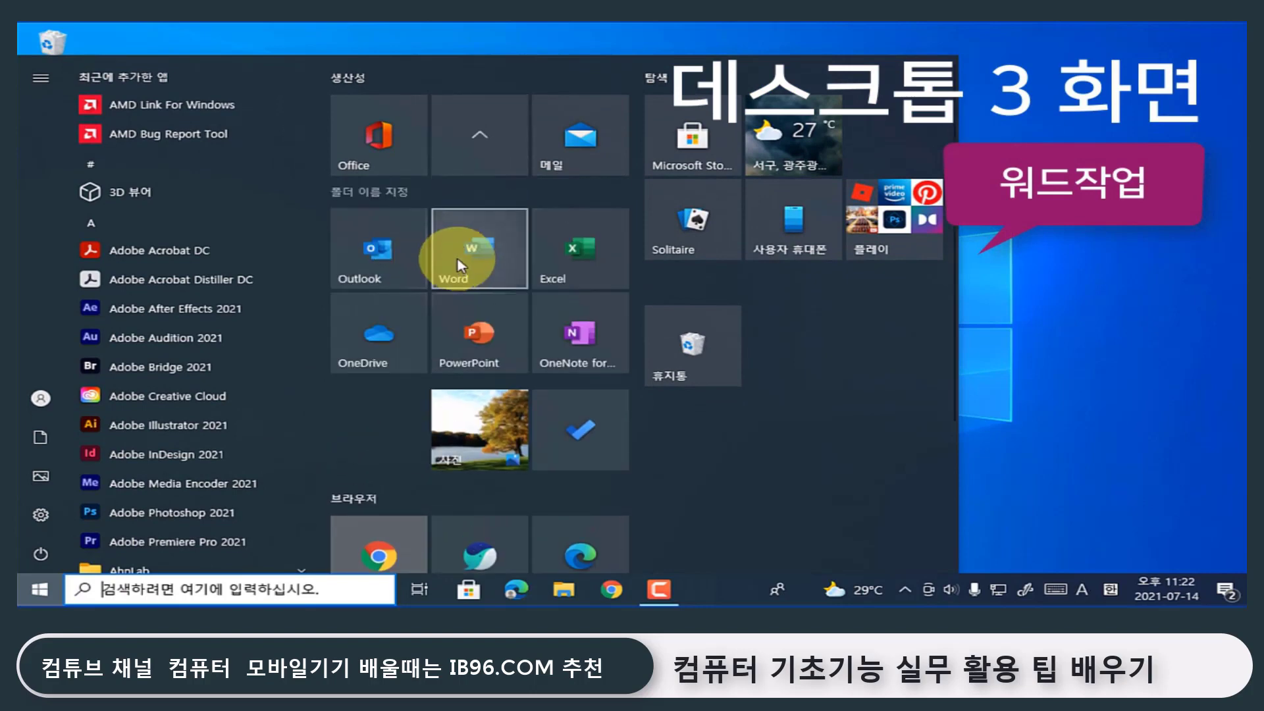
pyautogui.click(459, 266)
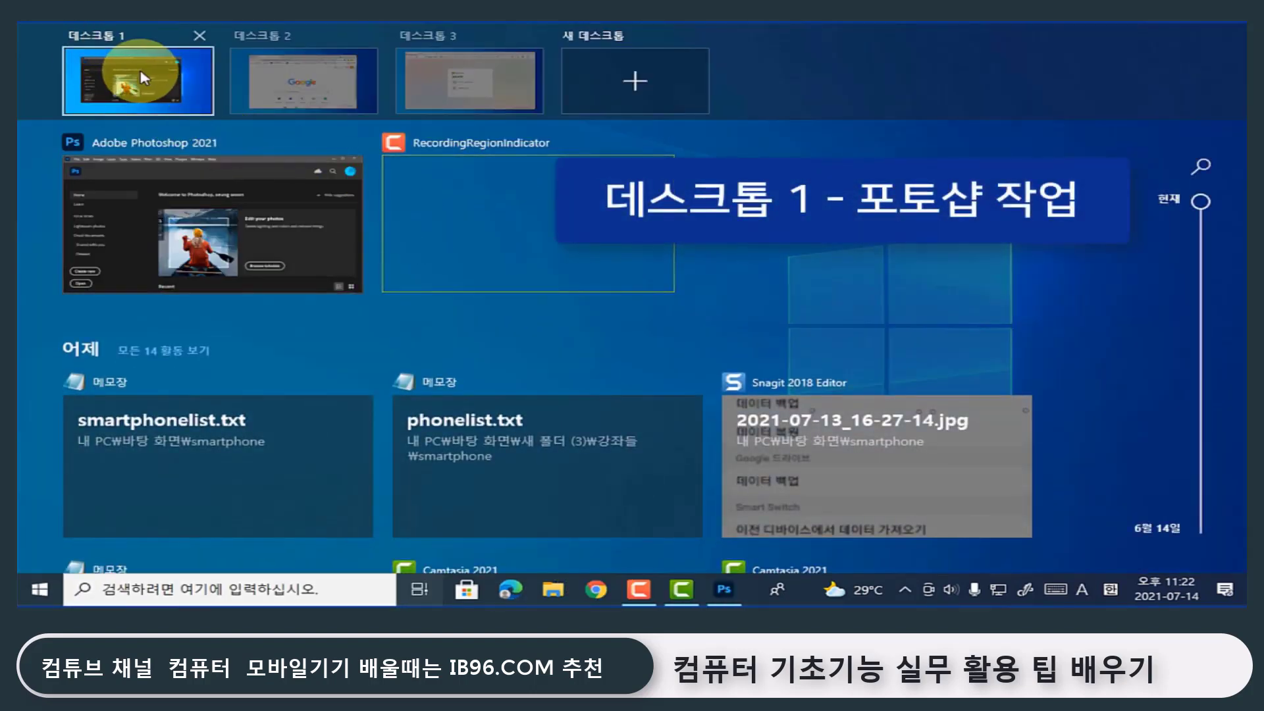
# Preview the three virtual desktops in Task View and switch through Desktop 3, Desktop 2 and Desktop 1
pyautogui.moveTo(334, 90)
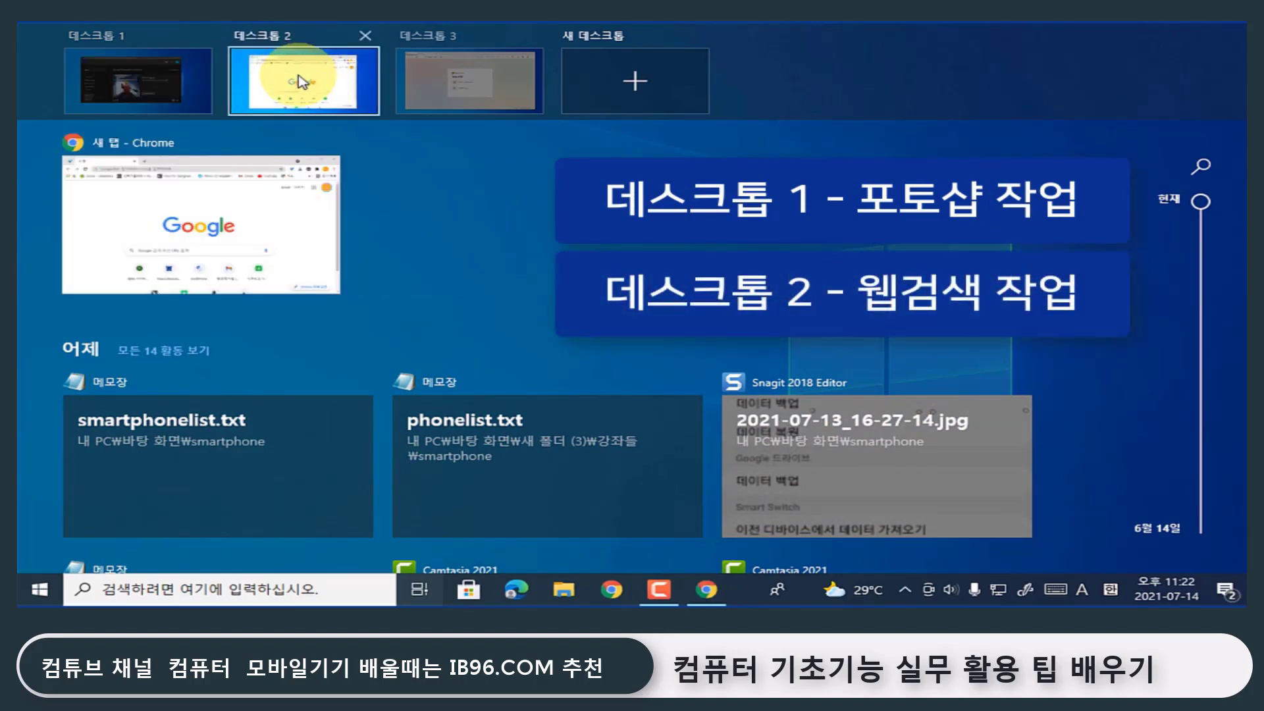
pyautogui.moveTo(474, 85)
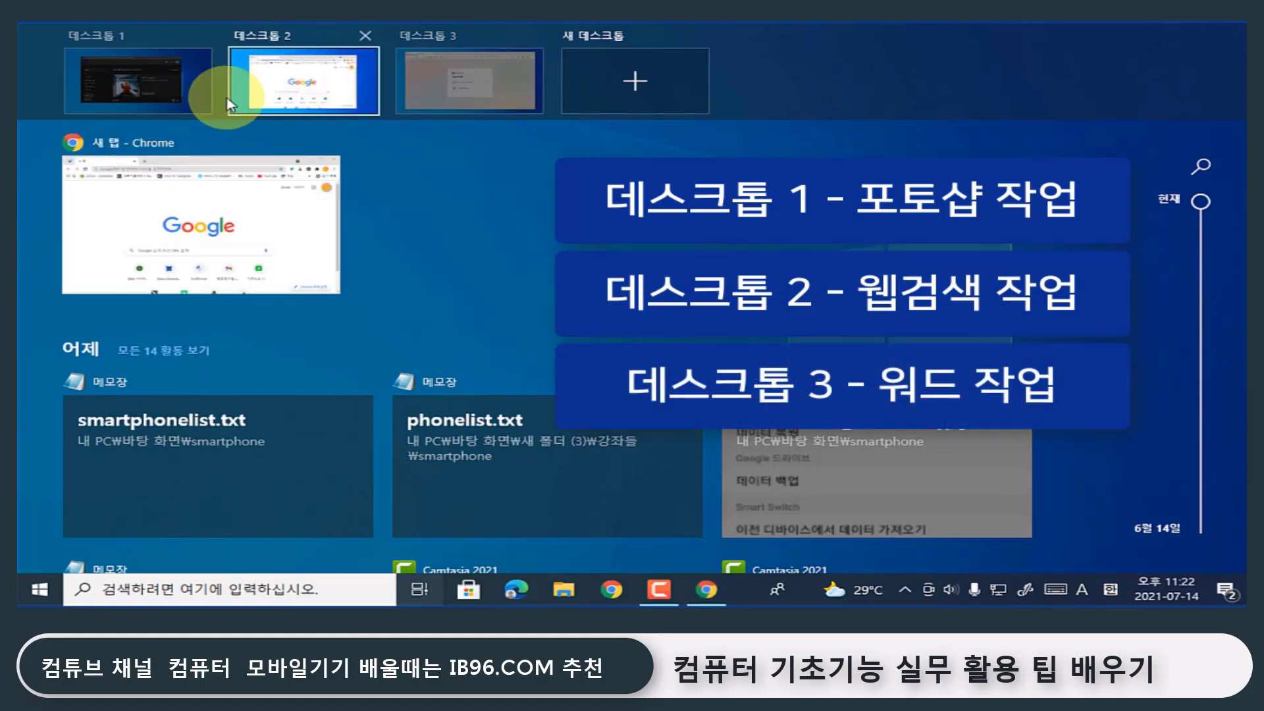
pyautogui.moveTo(156, 82)
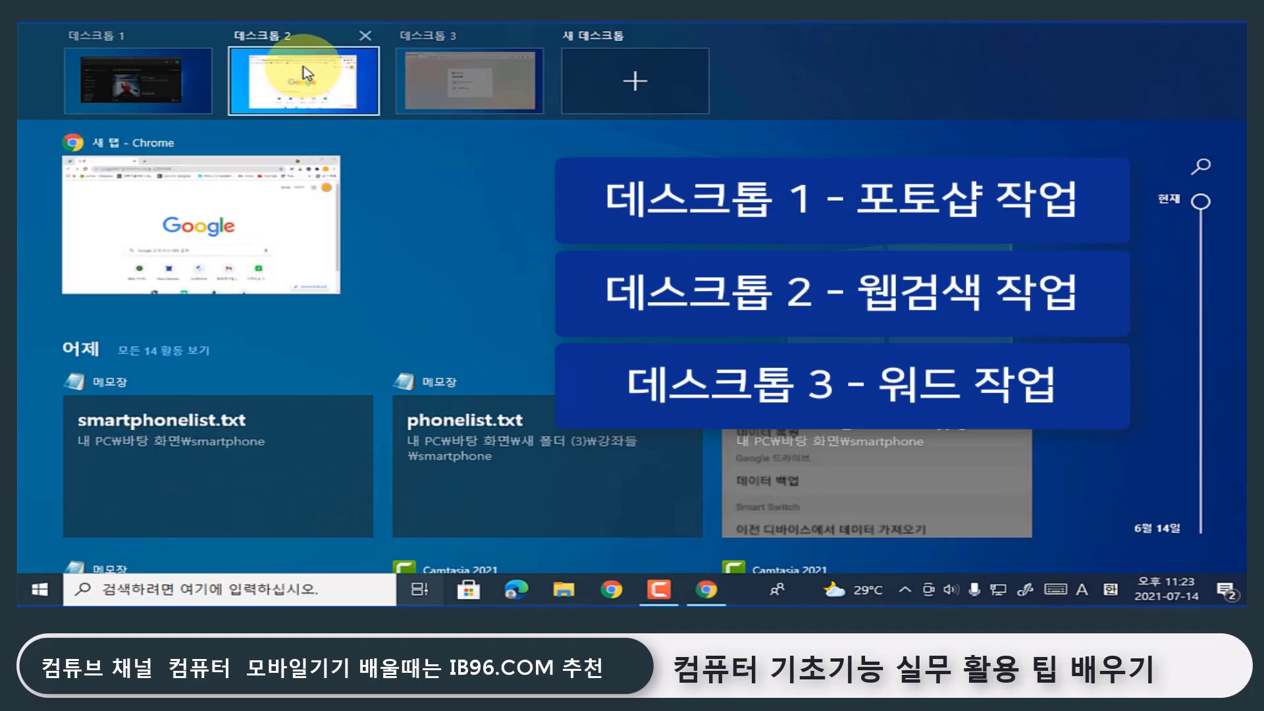
pyautogui.click(468, 86)
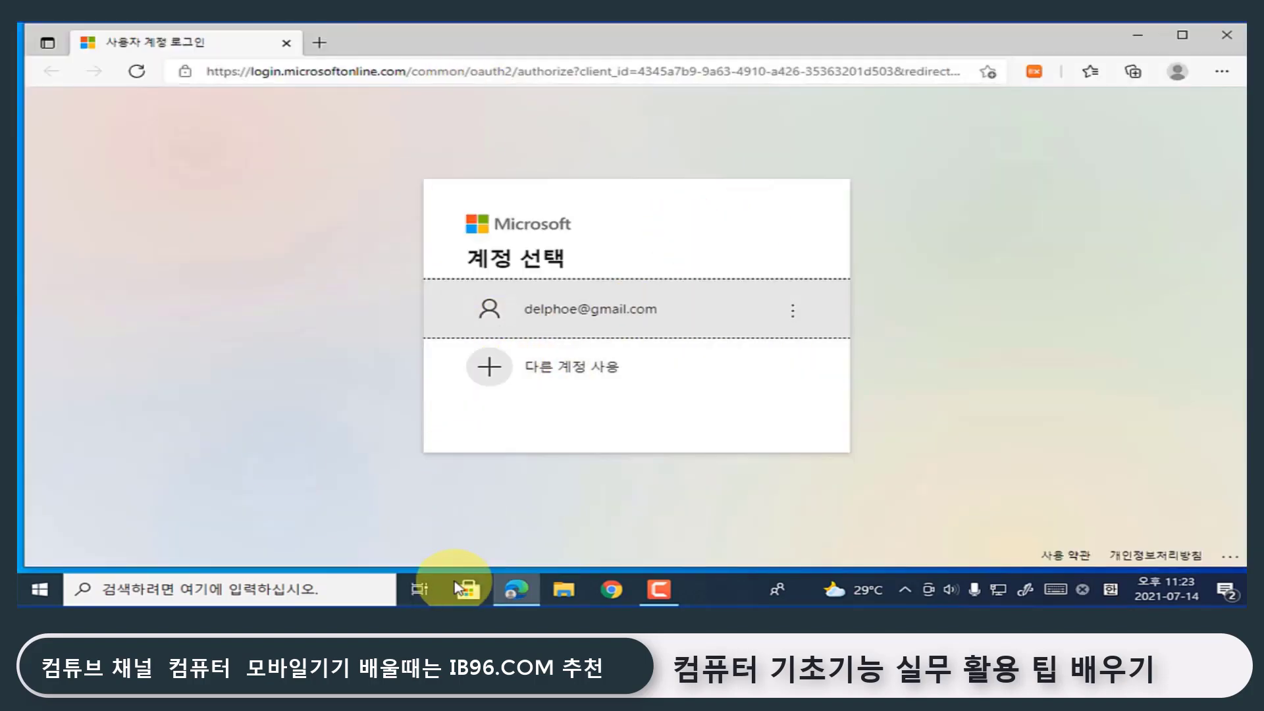
pyautogui.click(422, 588)
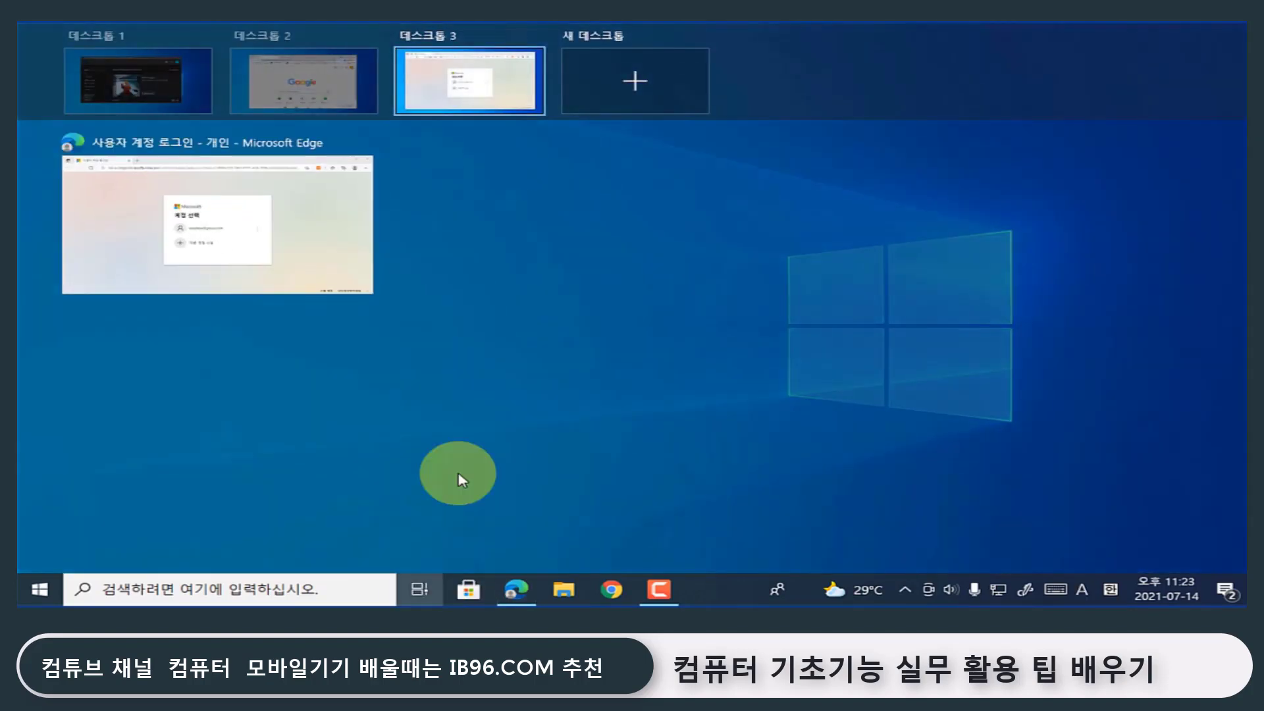
pyautogui.click(304, 64)
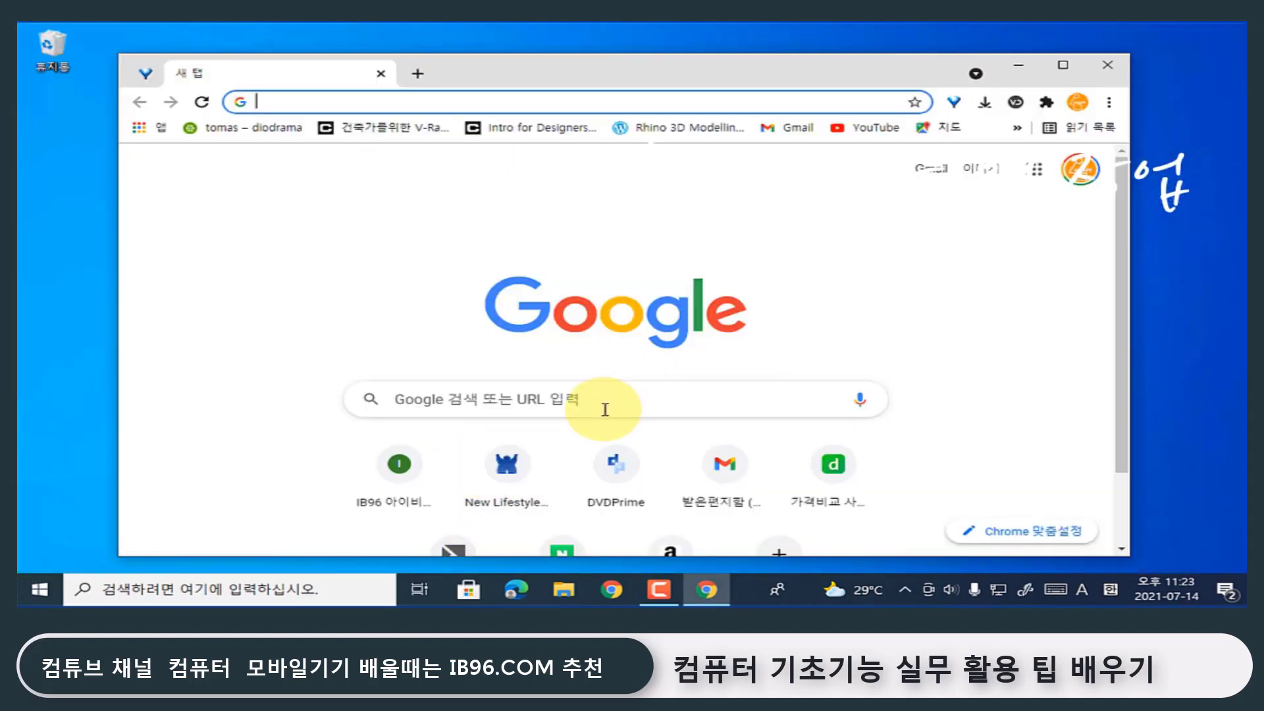
pyautogui.click(420, 588)
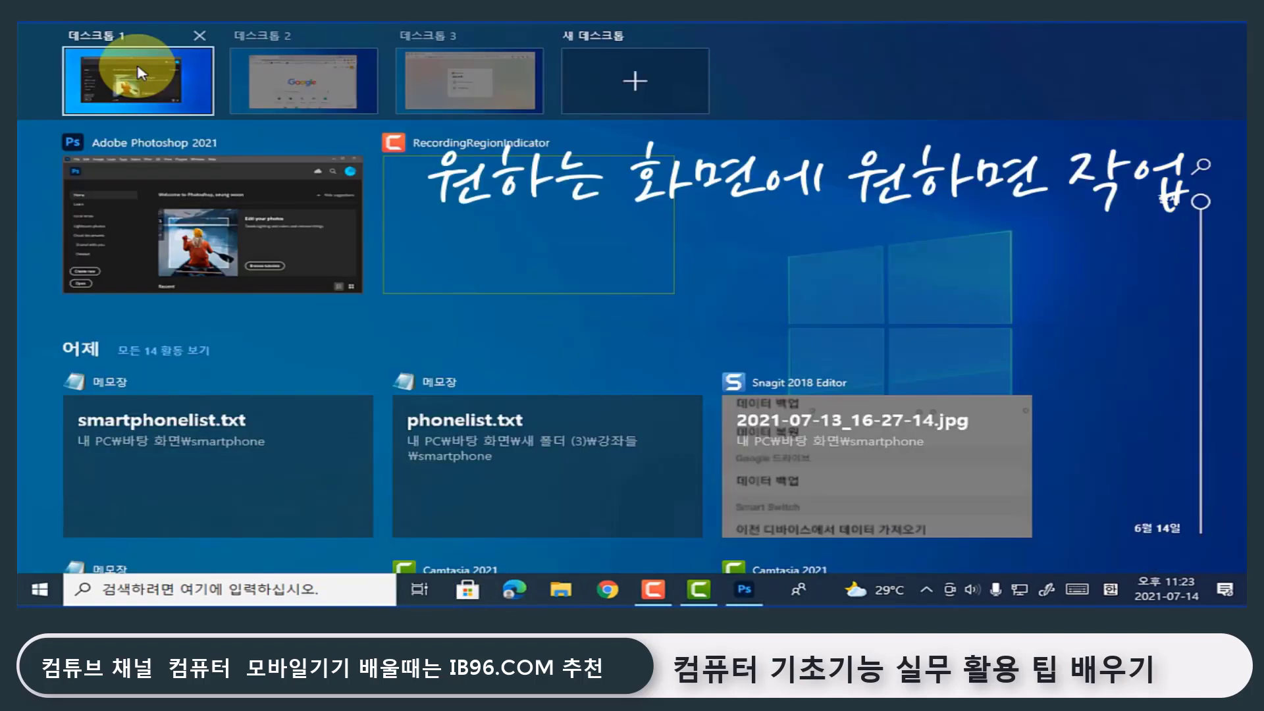
pyautogui.click(132, 68)
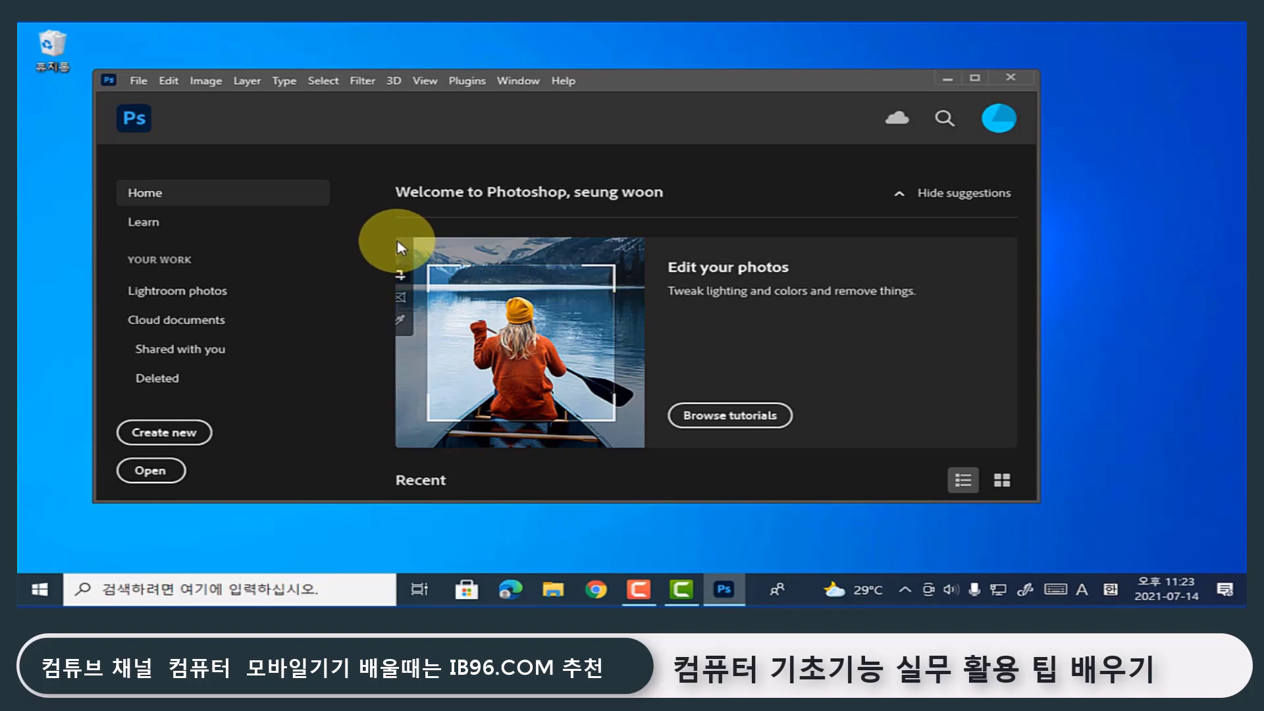
# Remove Desktop 3 and Desktop 2 in Task View and return to the remaining desktop
pyautogui.press('super+Tab')
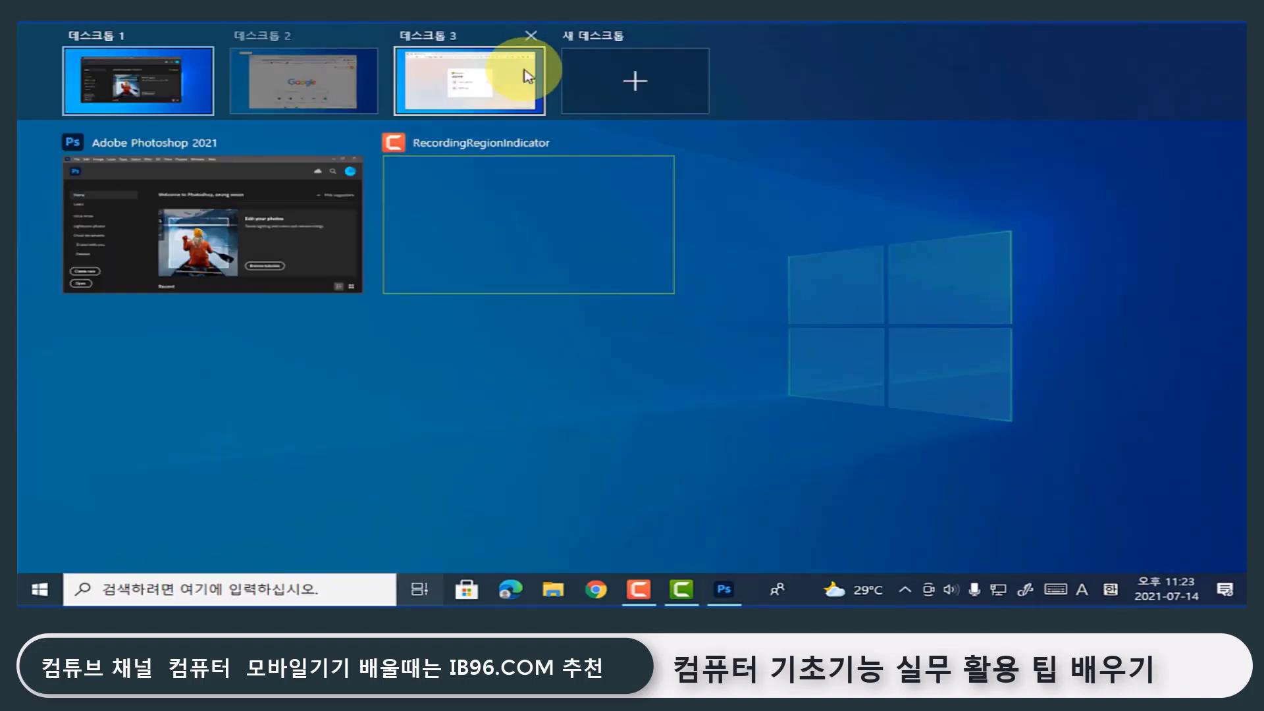
pyautogui.moveTo(504, 60)
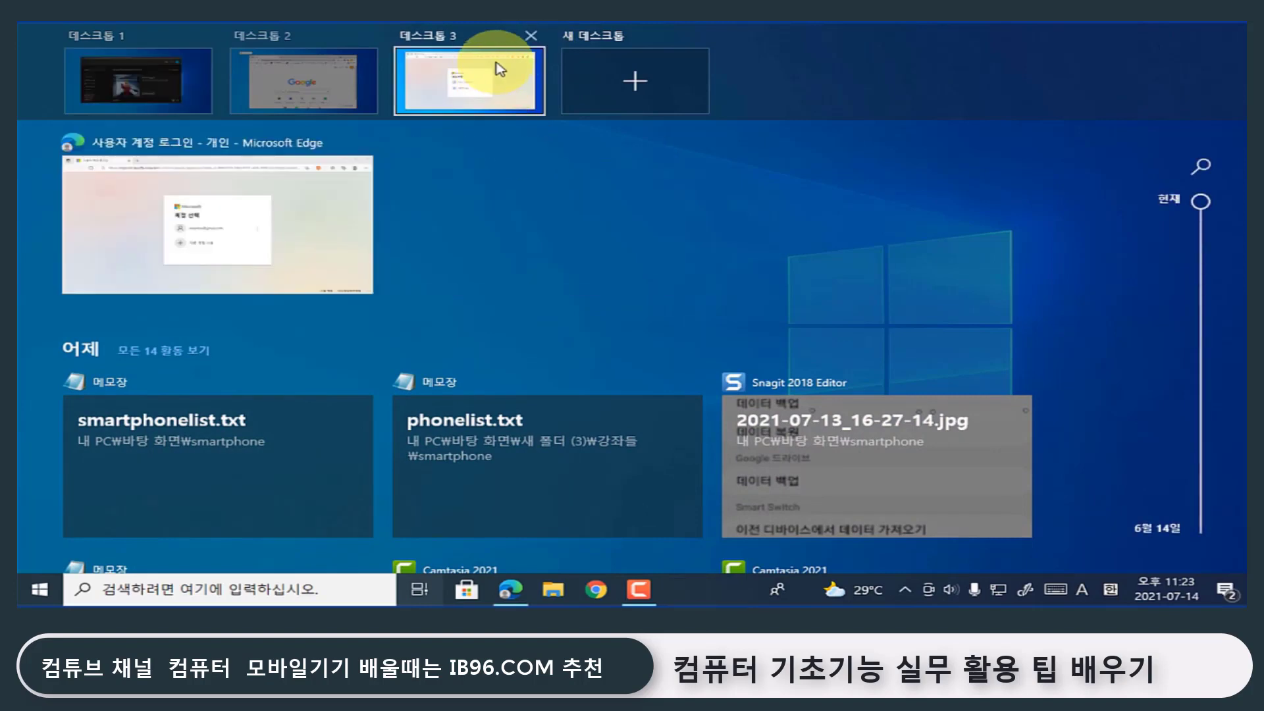
pyautogui.click(529, 38)
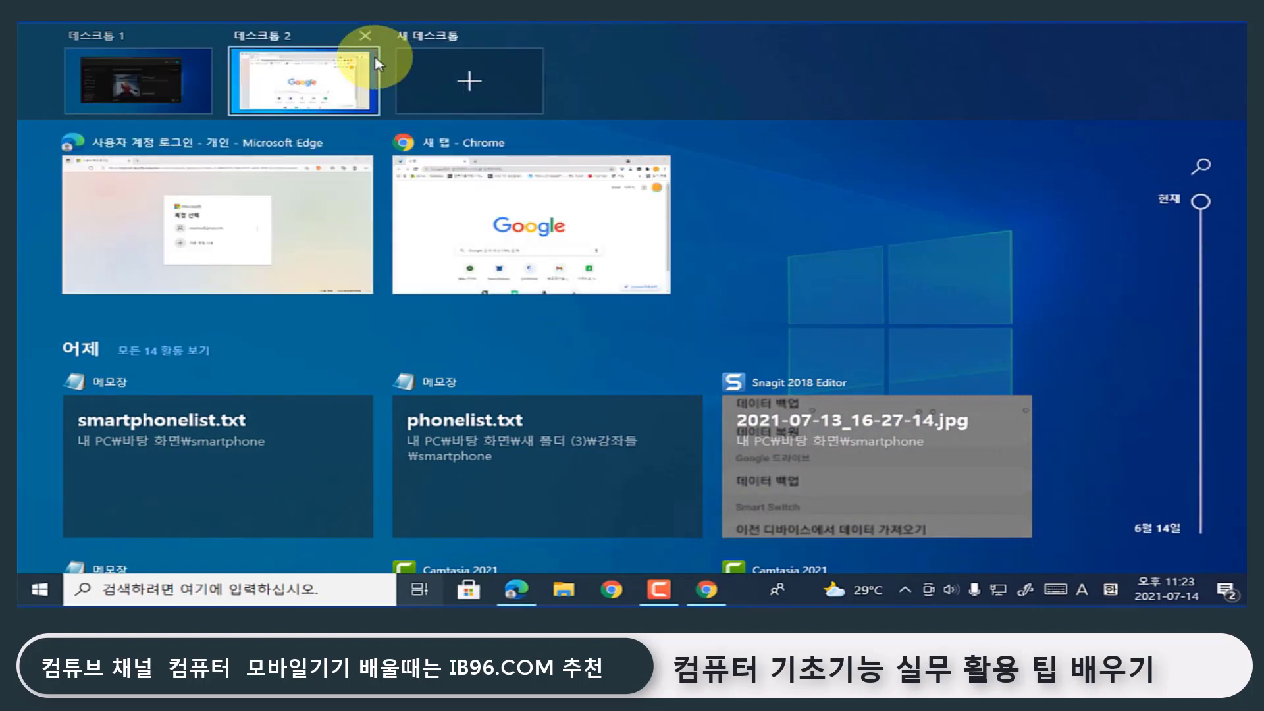
pyautogui.click(365, 37)
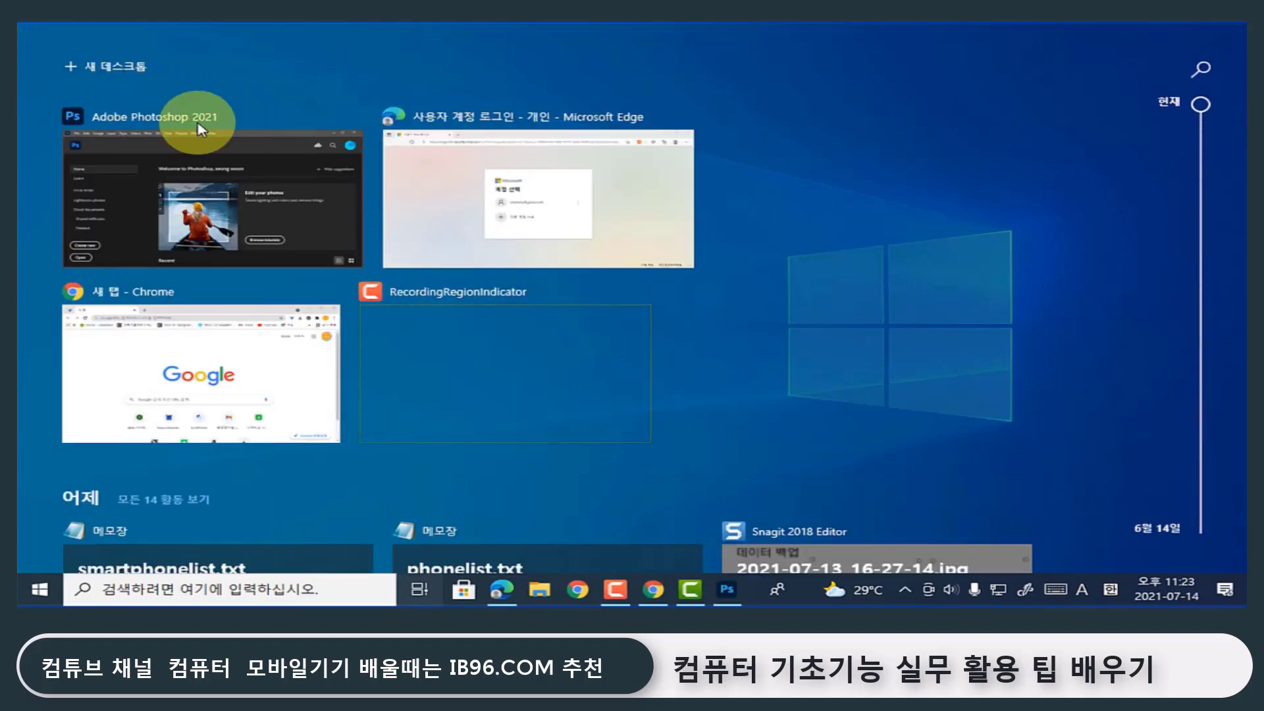
pyautogui.click(757, 436)
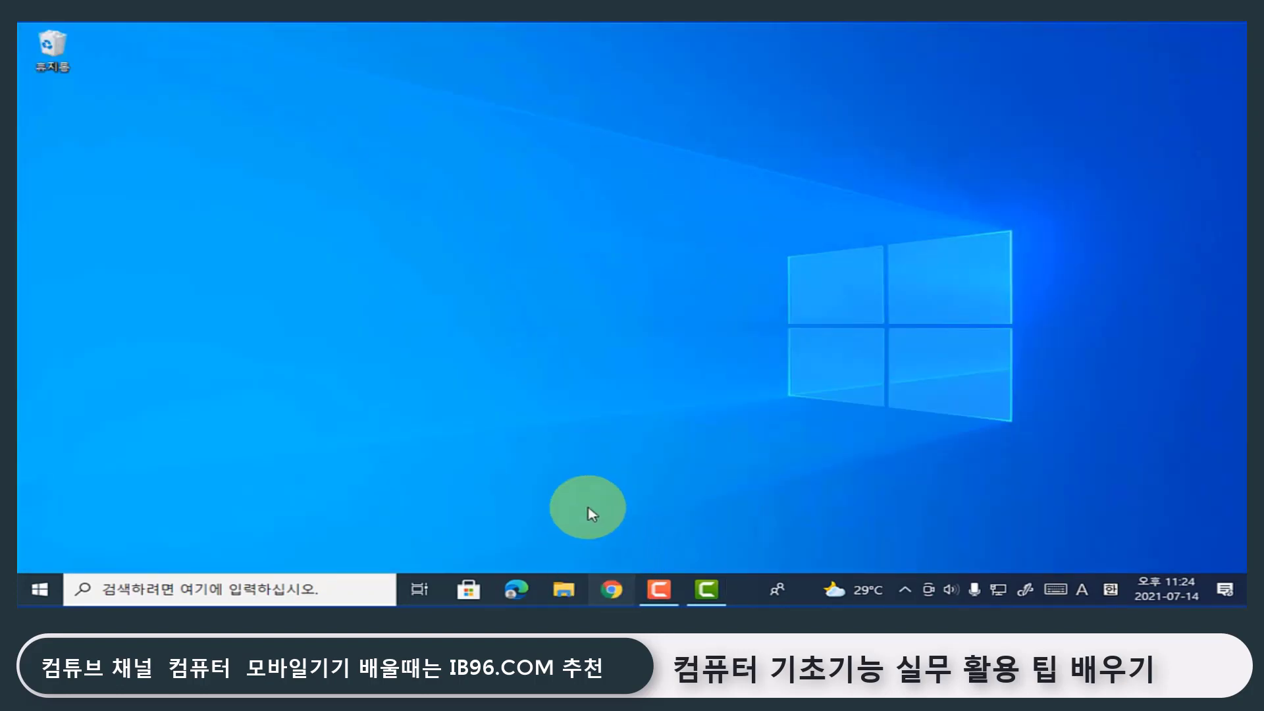
# Open a Chrome window and a File Explorer window, and shift the File Explorer window so the two overlap
pyautogui.click(613, 590)
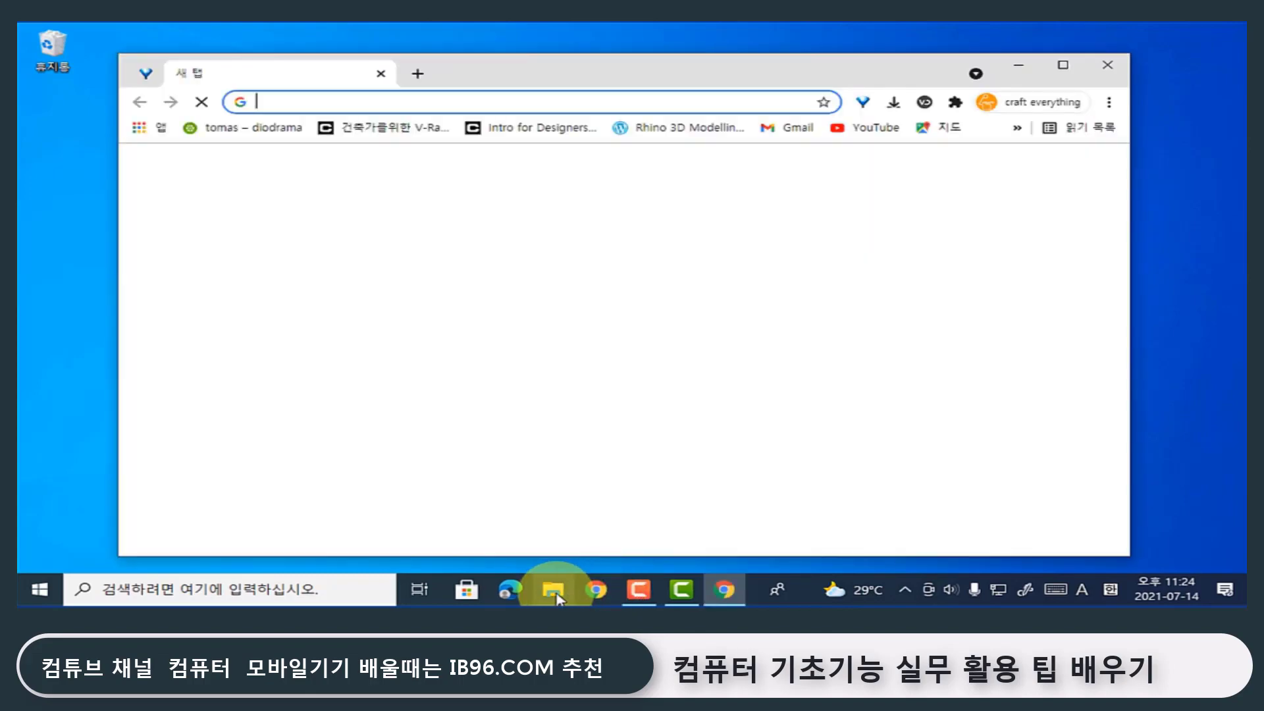
pyautogui.click(552, 591)
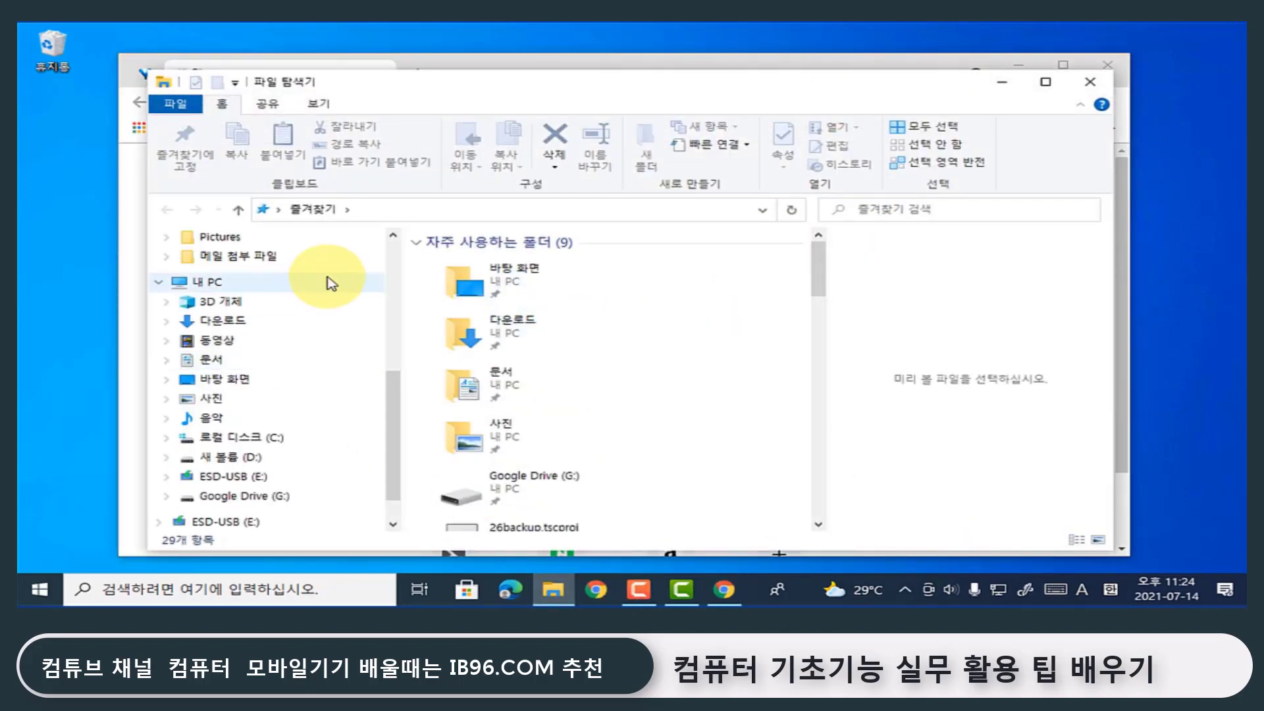
pyautogui.moveTo(390, 77); pyautogui.dragTo(430, 77)
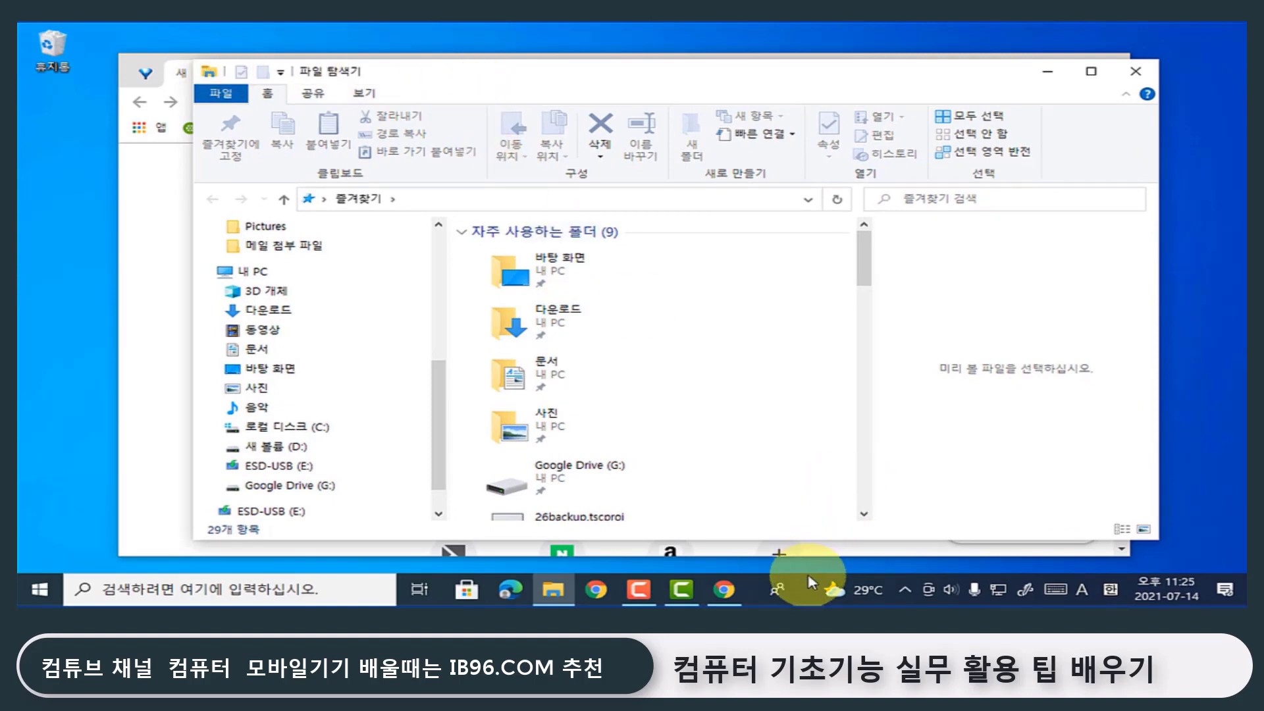
# Cascade the open windows, rearrange them with the stacked layout (창 가로 정렬 보기), and reopen the window arrangement options
pyautogui.rightClick(754, 589)
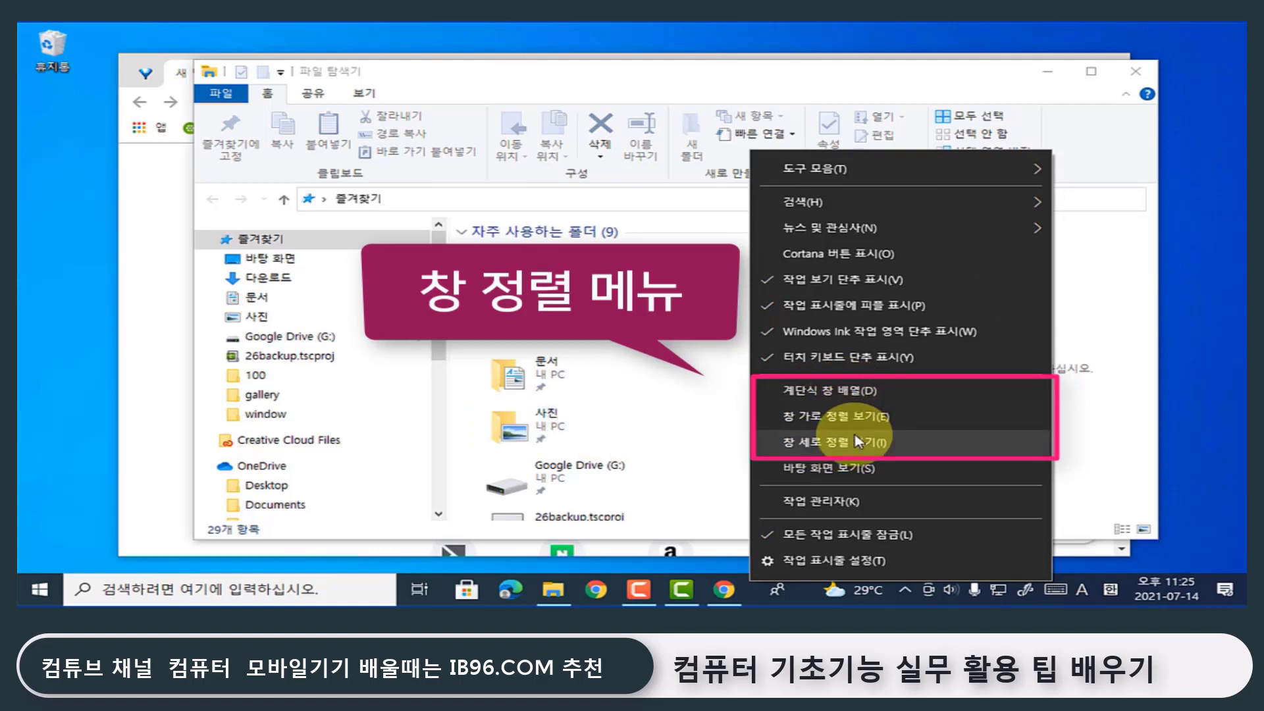
pyautogui.click(855, 389)
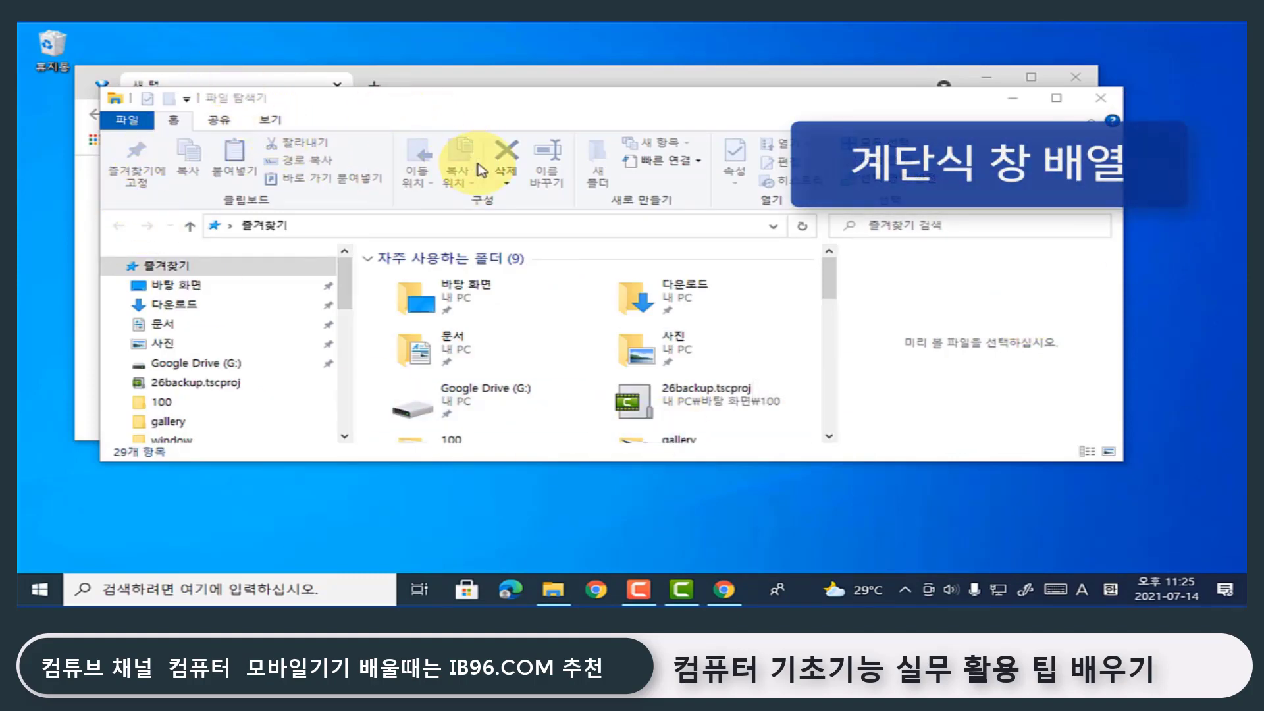
pyautogui.rightClick(760, 586)
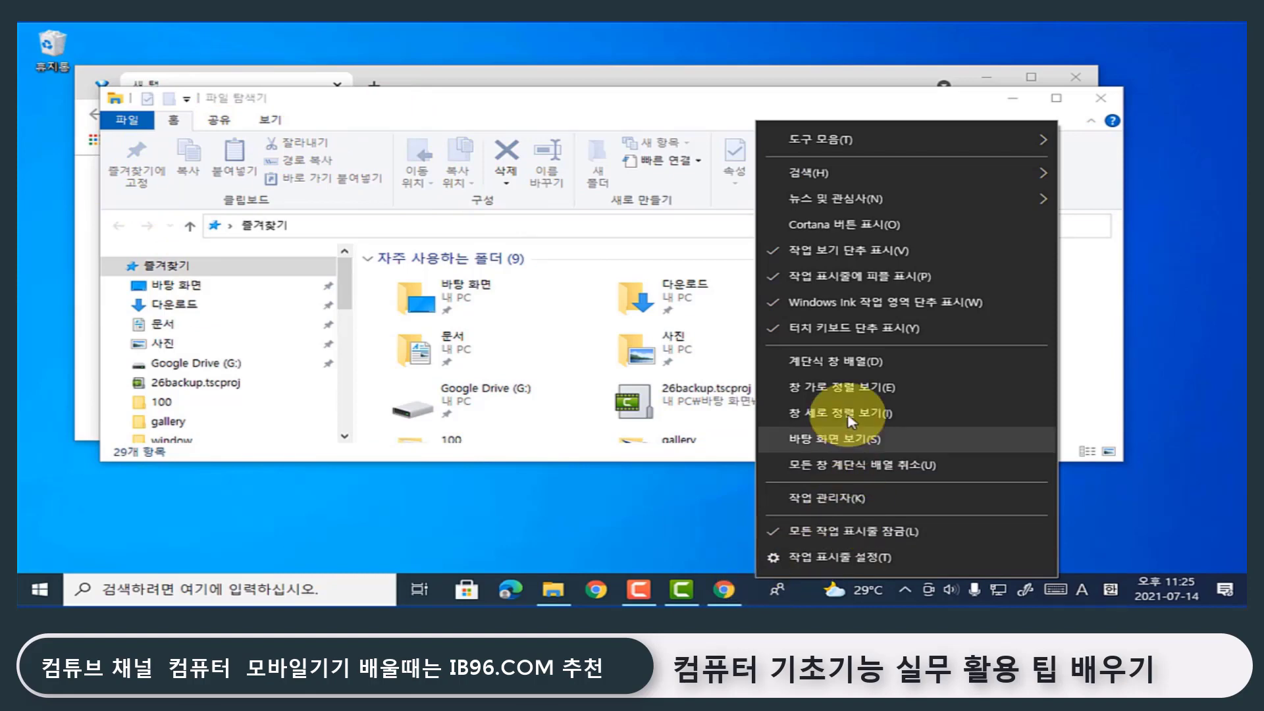
pyautogui.click(845, 392)
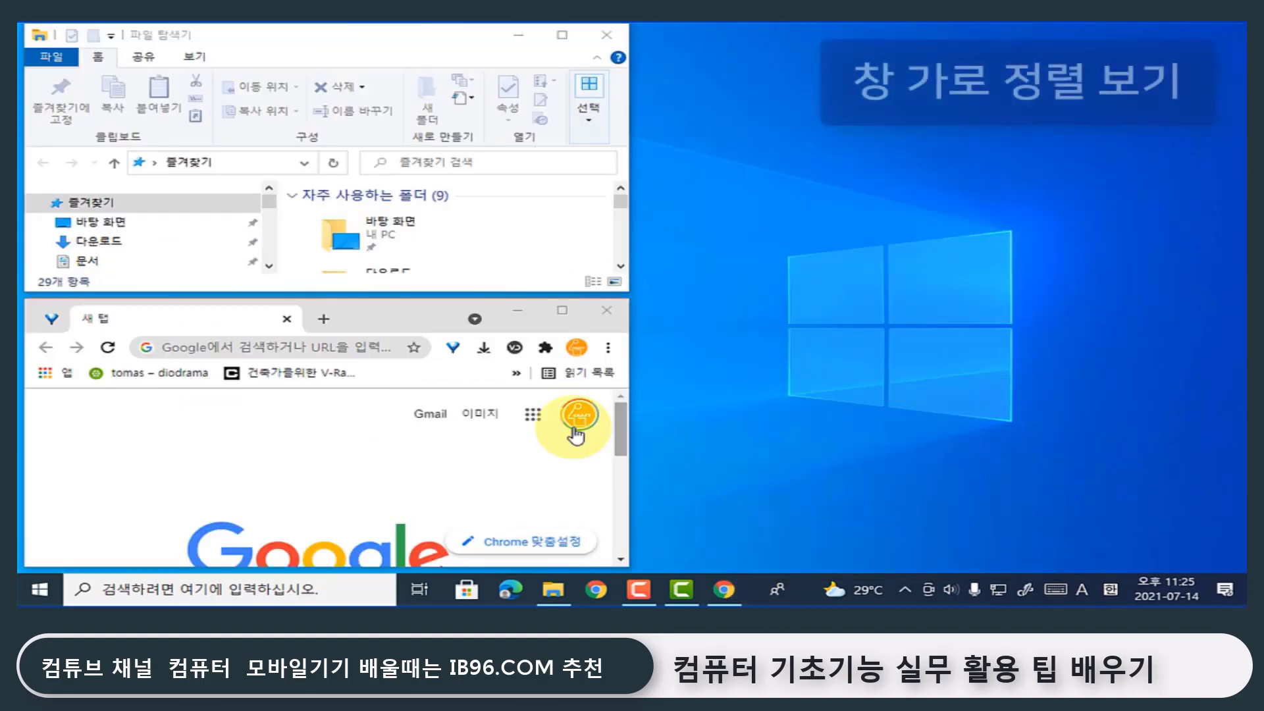
pyautogui.rightClick(751, 588)
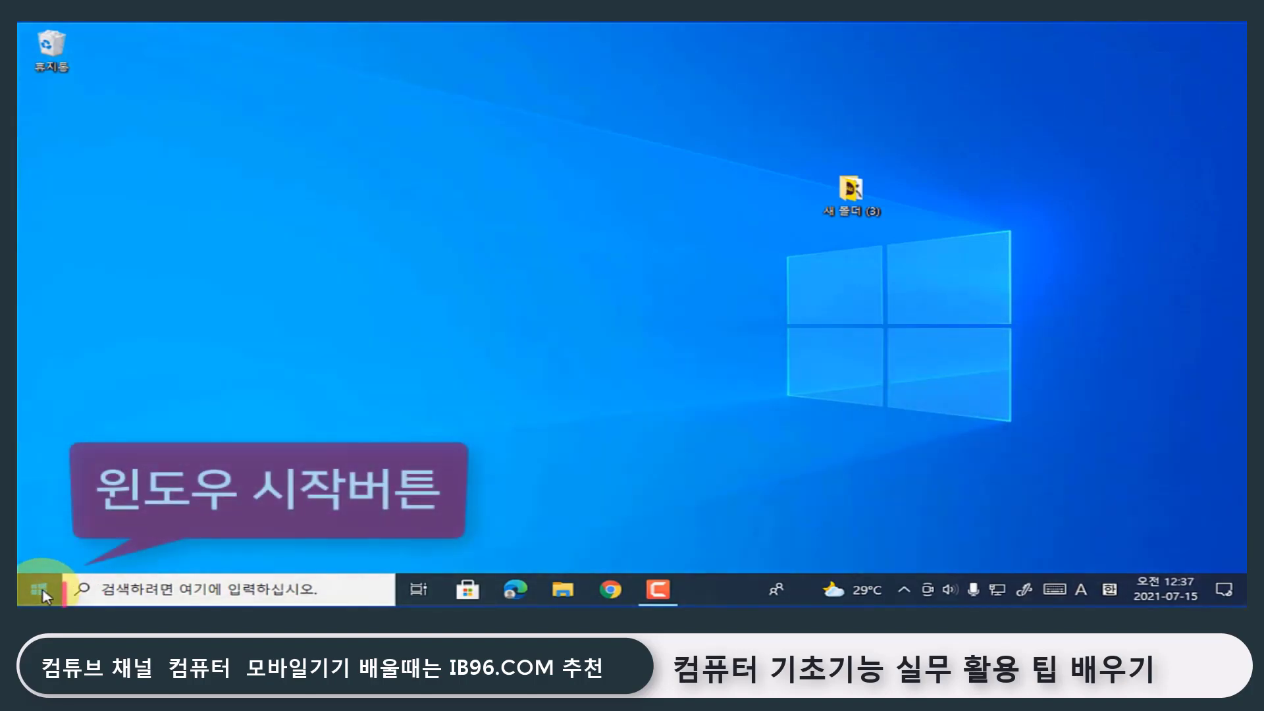
# Open the Start menu and enlarge it in height and width so that two columns of tile groups fit
pyautogui.click(36, 588)
pyautogui.scroll(-5, 176, 389)
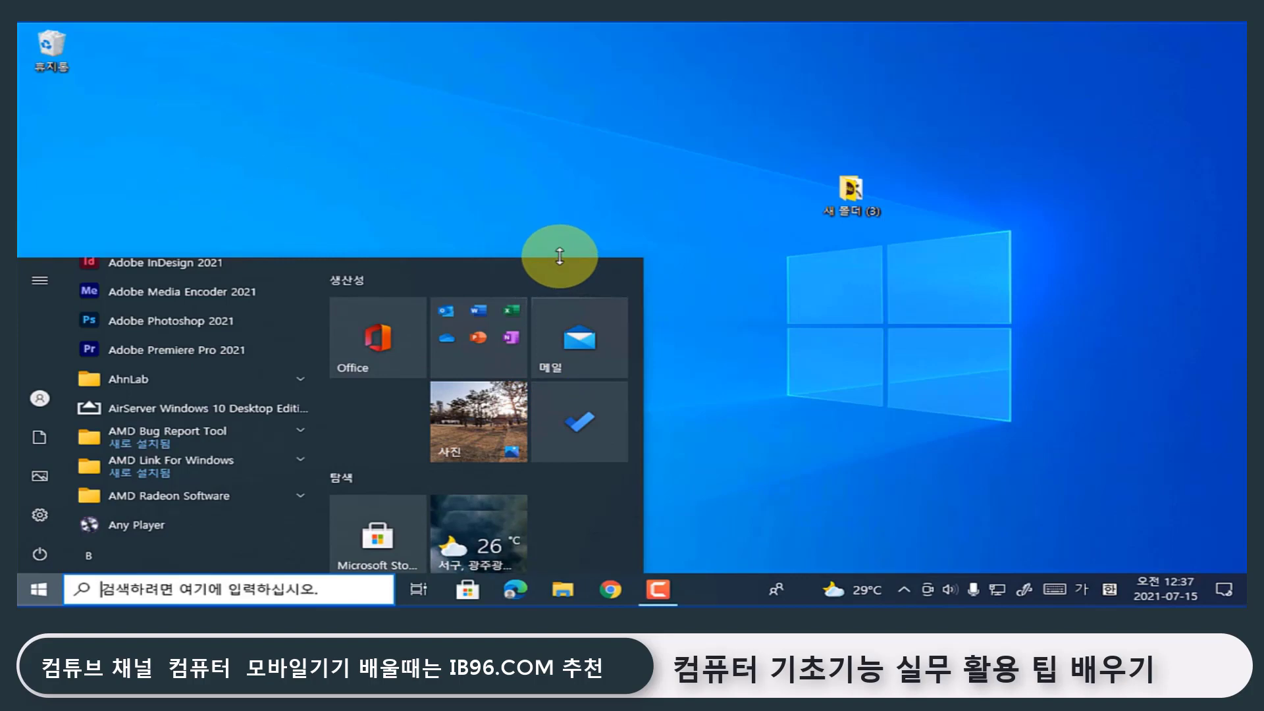
pyautogui.moveTo(559, 257); pyautogui.dragTo(585, 50)
pyautogui.moveTo(644, 124); pyautogui.dragTo(1071, 221)
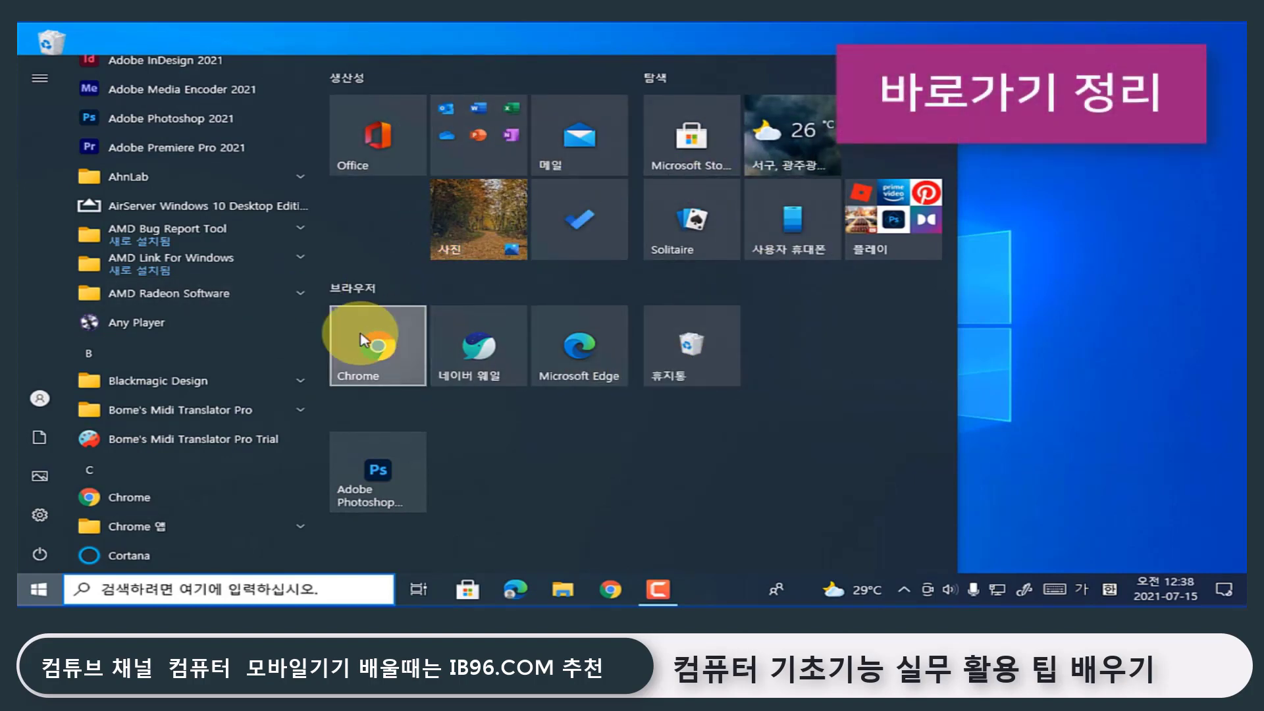
# Add Adobe Premiere Pro 2021 and Adobe InDesign 2021 as Start menu tiles beside the Adobe Photoshop tile
pyautogui.scroll(2, 226, 338)
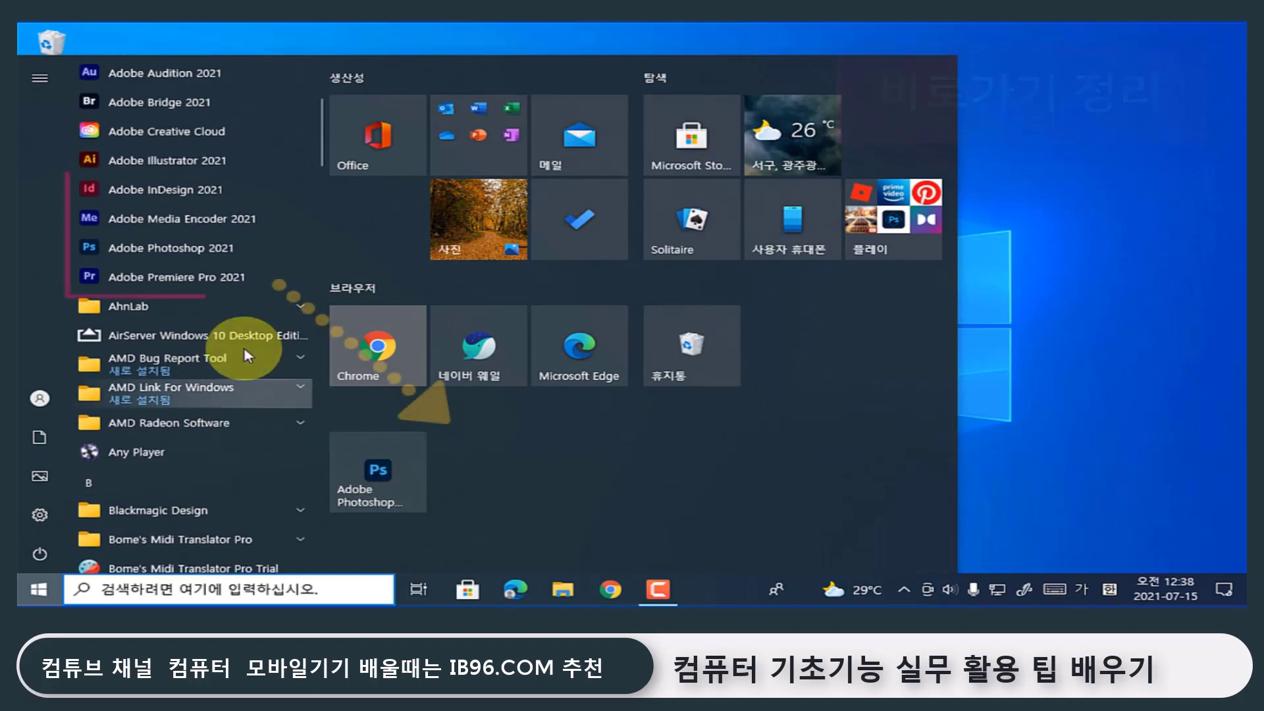
pyautogui.moveTo(487, 422); pyautogui.dragTo(479, 474)
pyautogui.moveTo(193, 197); pyautogui.dragTo(583, 465)
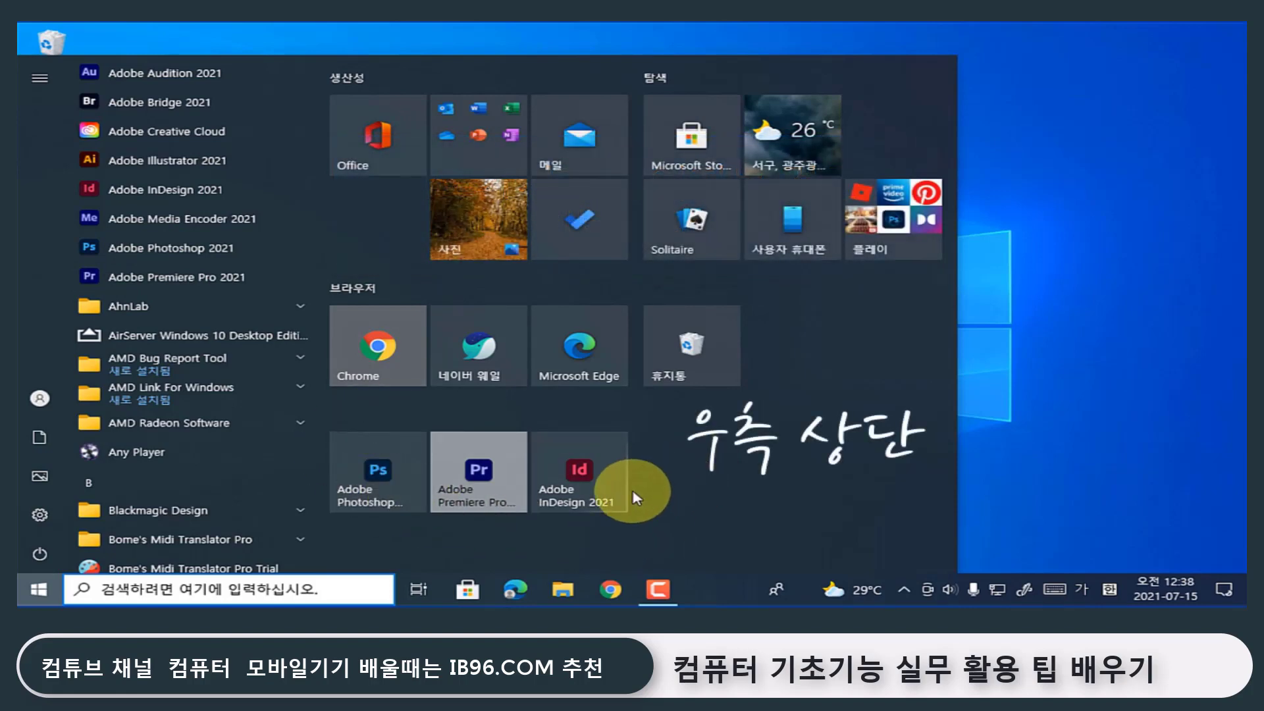
# Name the tile group holding Photoshop, Premiere Pro and InDesign "adobe" and close the Start menu
pyautogui.moveTo(623, 423)
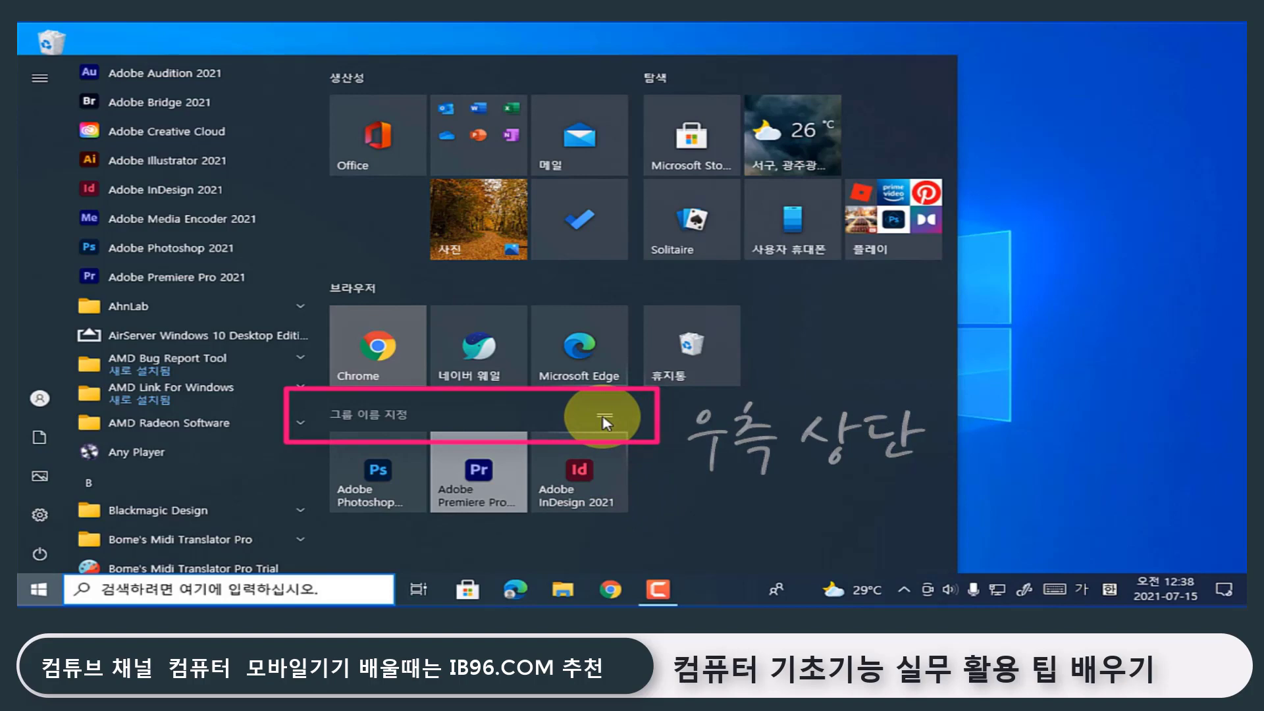
pyautogui.click(404, 422)
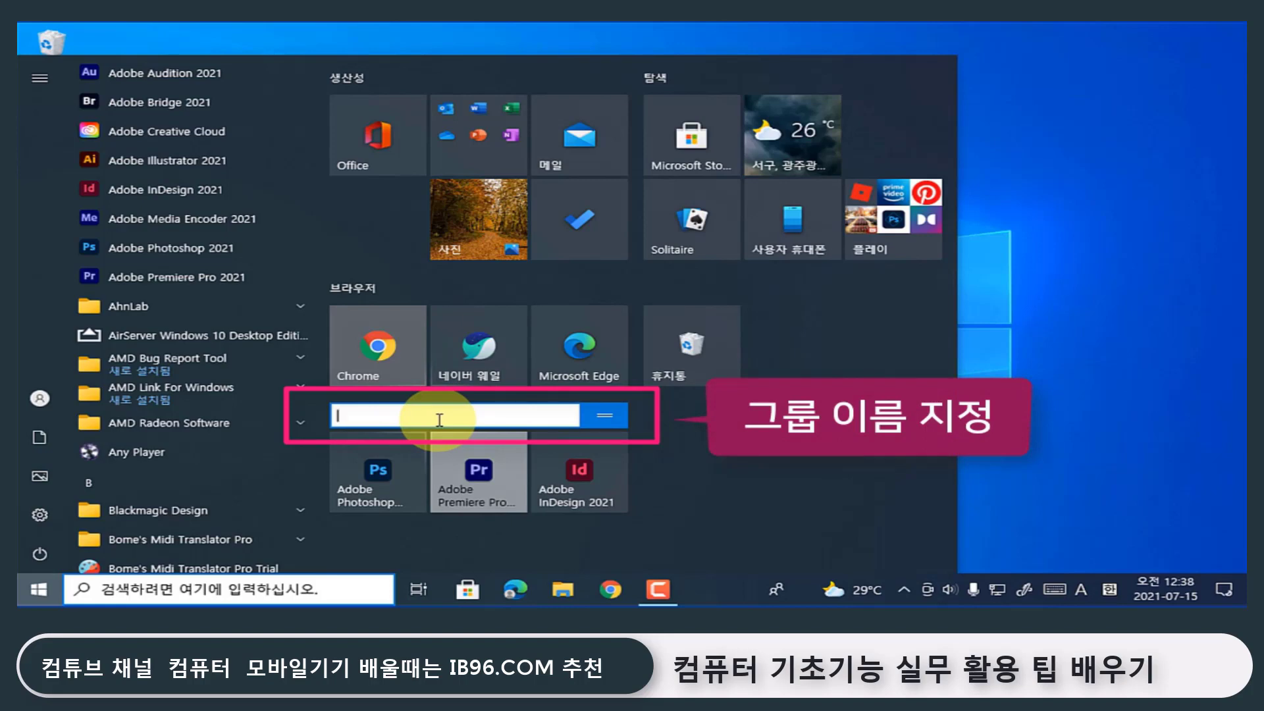
pyautogui.click(819, 532)
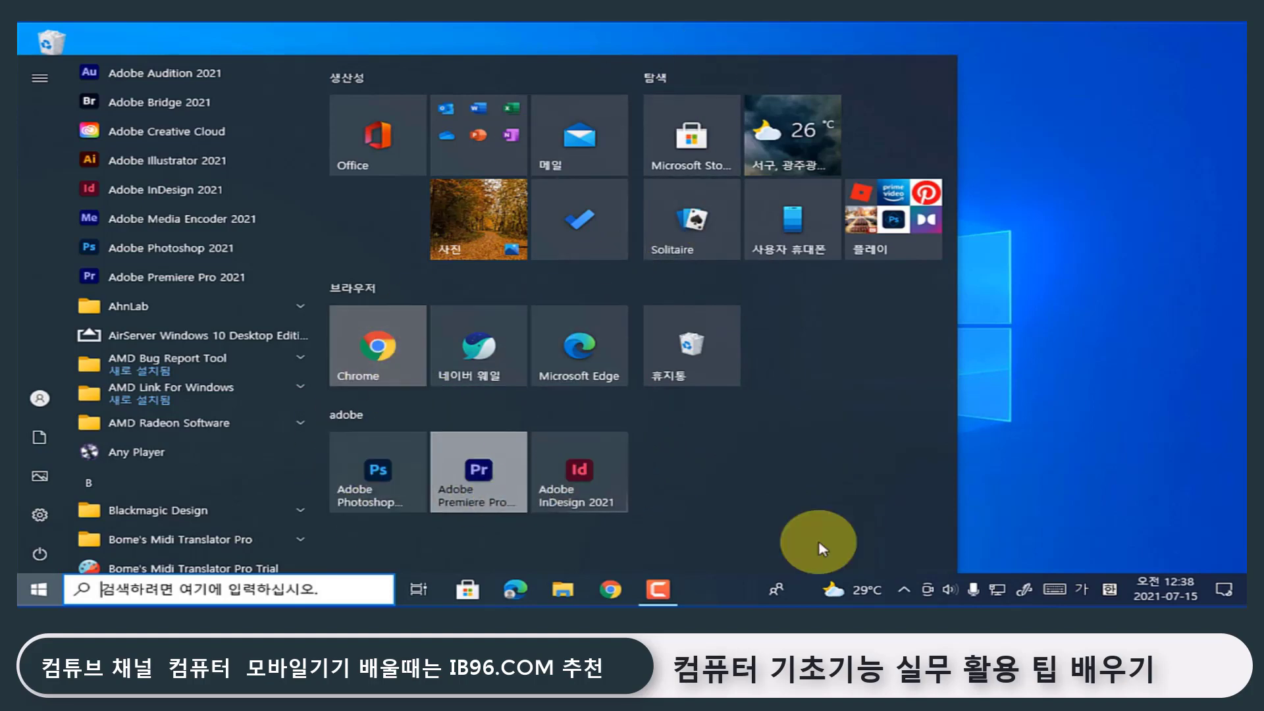
pyautogui.click(1053, 510)
# Reopen the Start menu to check the adobe tile group and browse the app list down to the V entries
pyautogui.click(38, 588)
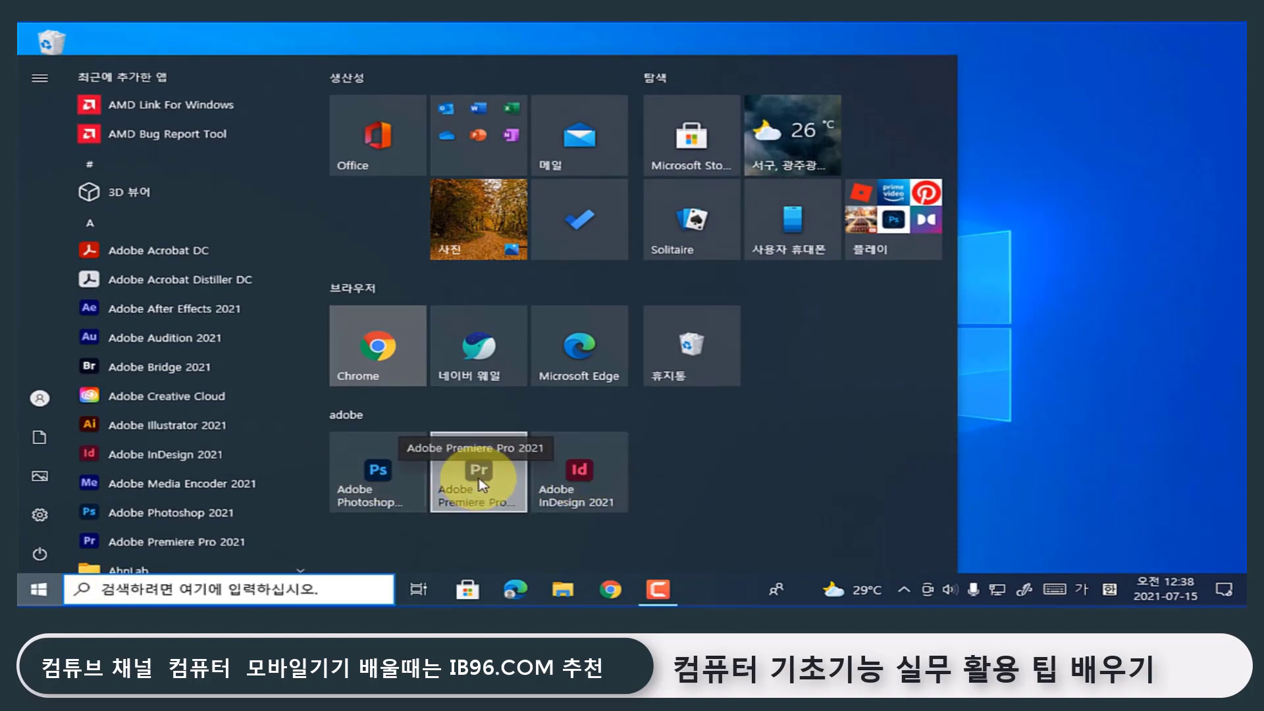
pyautogui.scroll(-10, 167, 405)
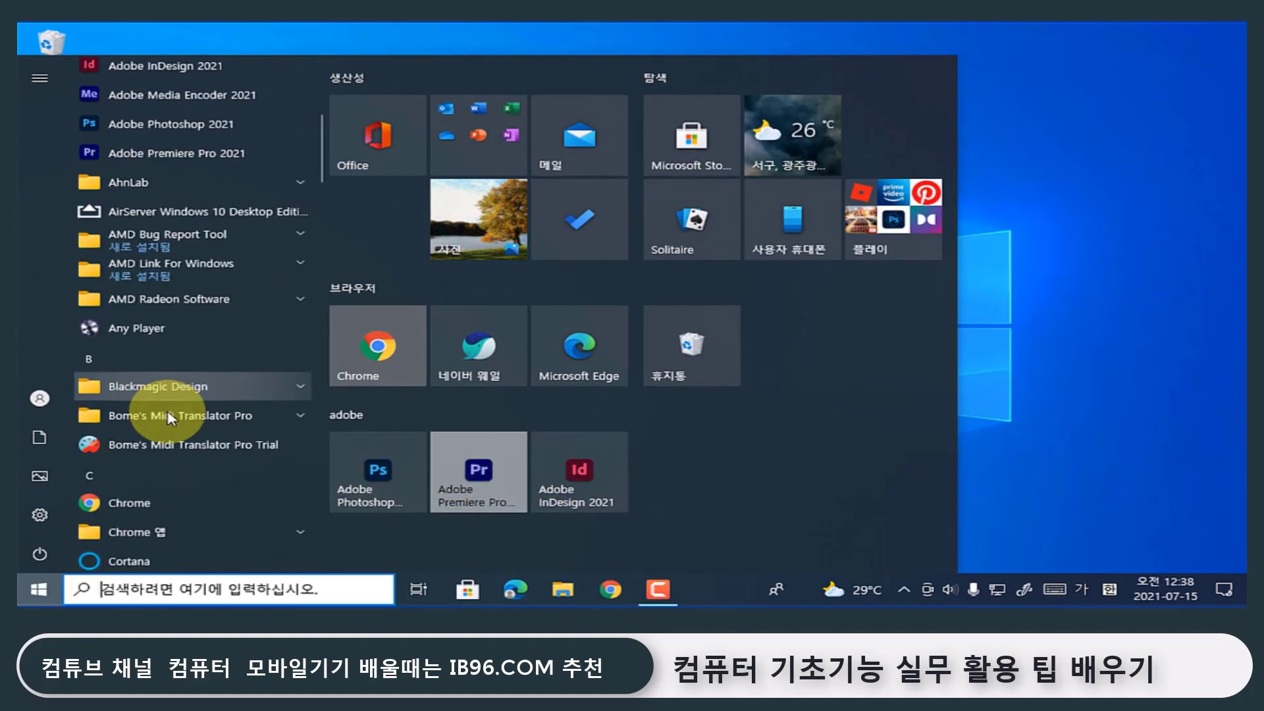
pyautogui.scroll(-10, 169, 422)
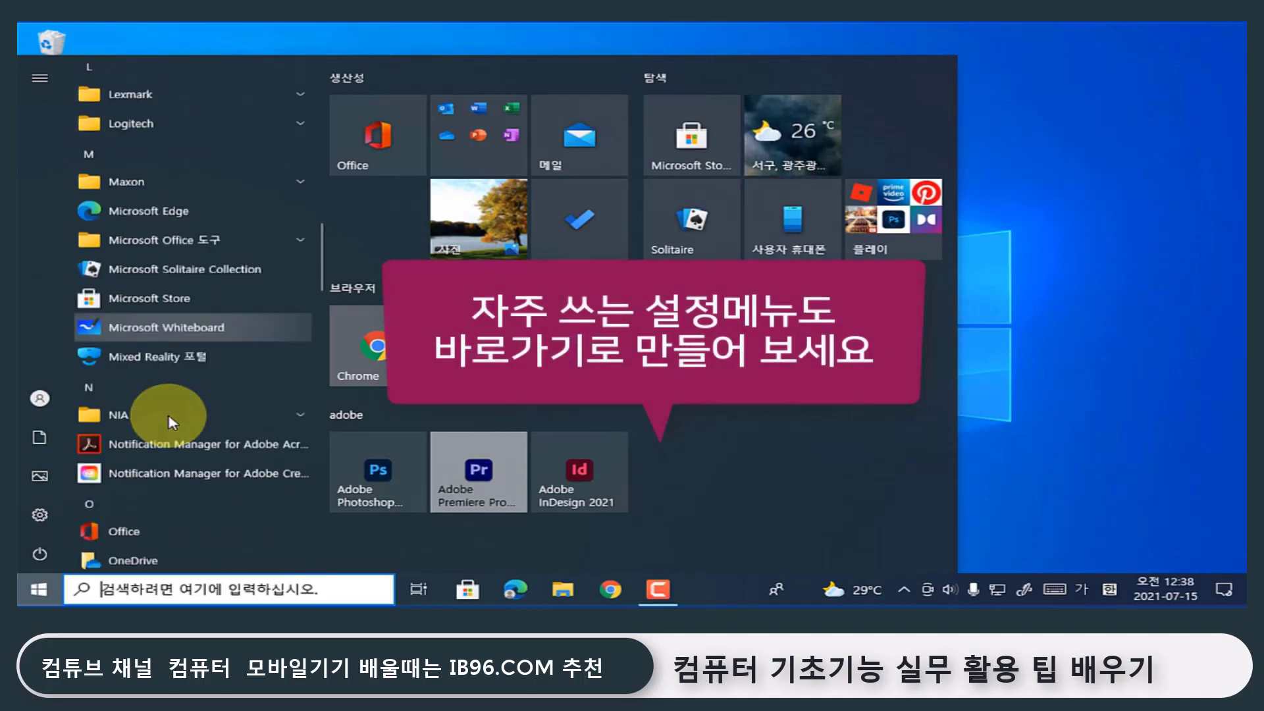
pyautogui.scroll(-5, 170, 420)
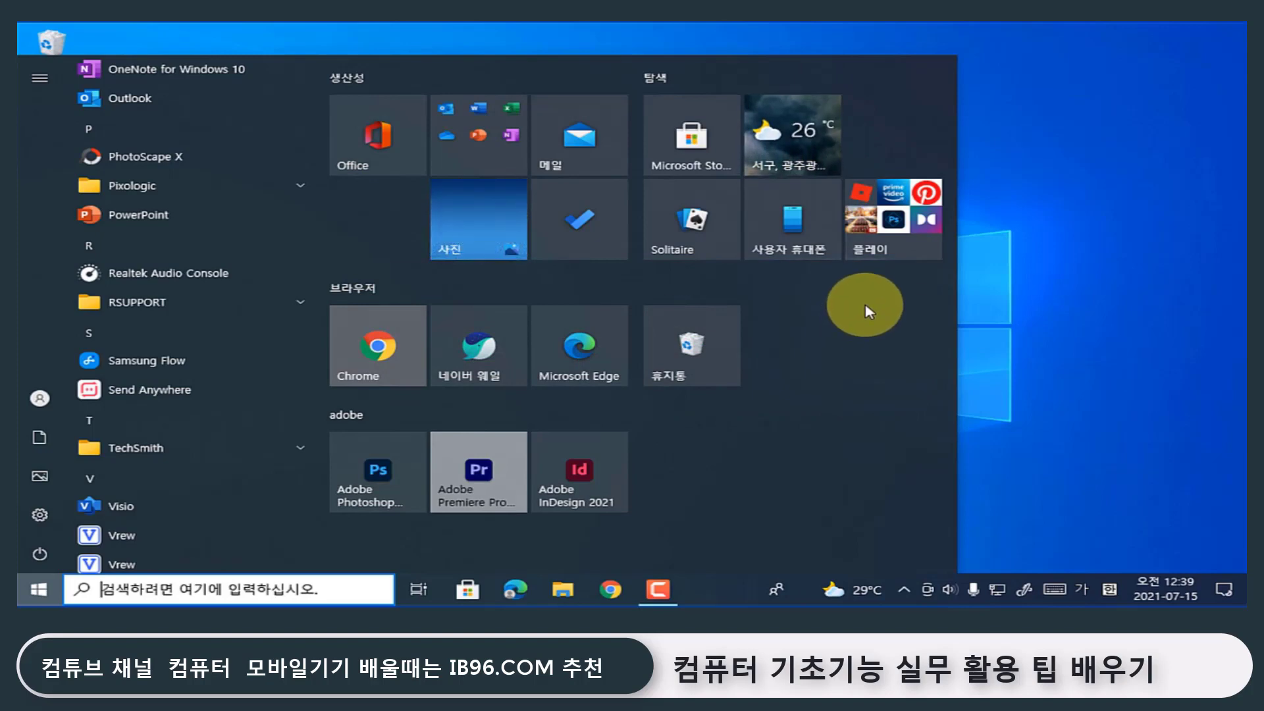
# Reopen the Start menu, shrink its height and width so that only one column of tile groups fits, and close it
pyautogui.click(869, 312)
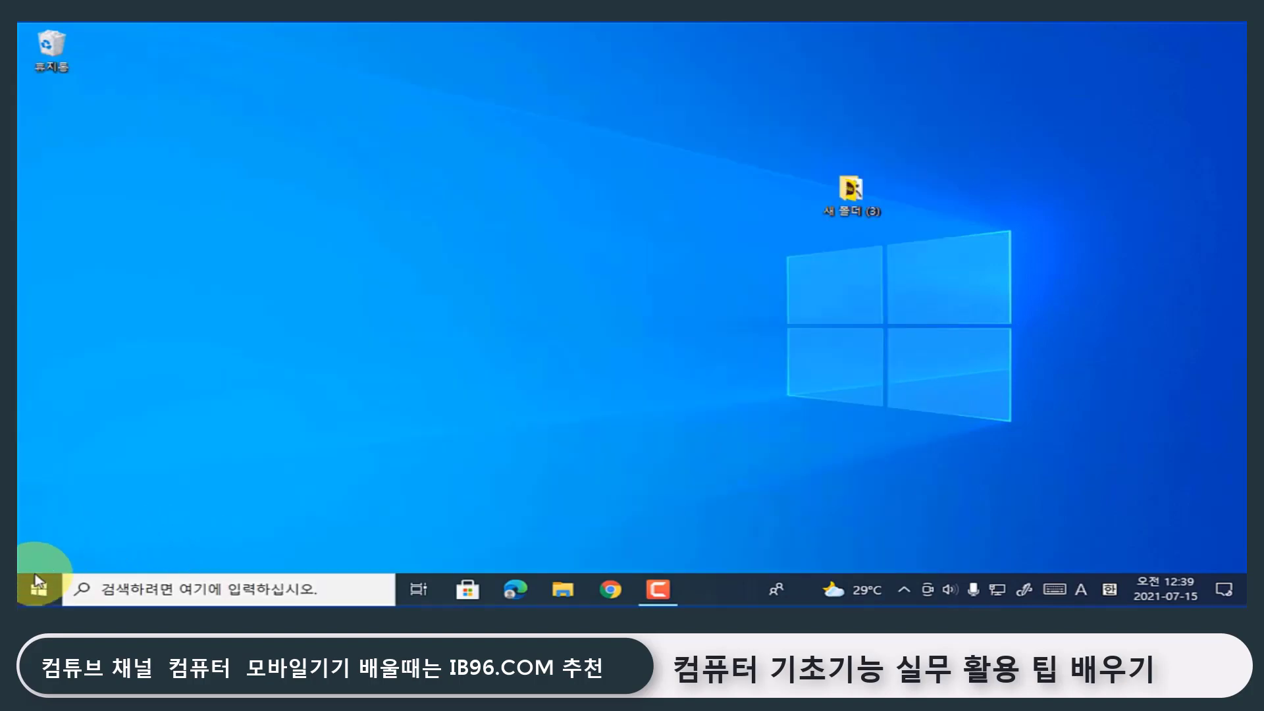
pyautogui.click(33, 590)
pyautogui.scroll(-10, 175, 349)
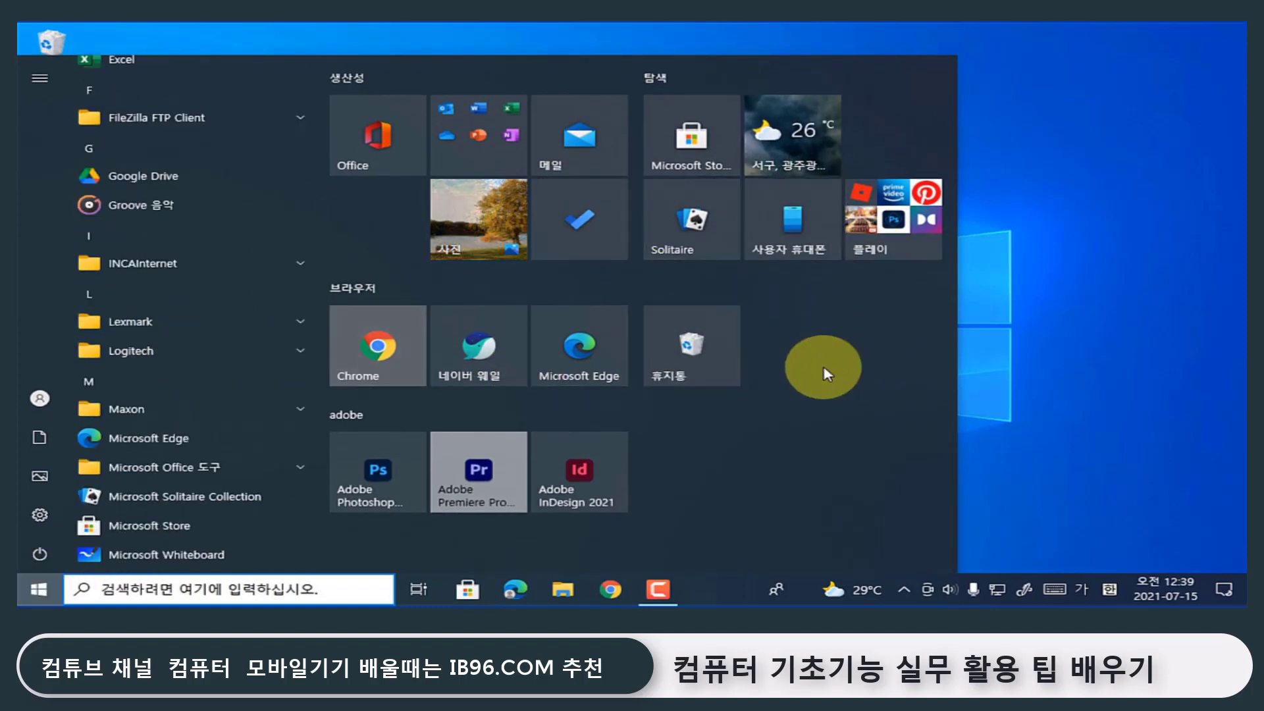
pyautogui.moveTo(1137, 393); pyautogui.dragTo(579, 220)
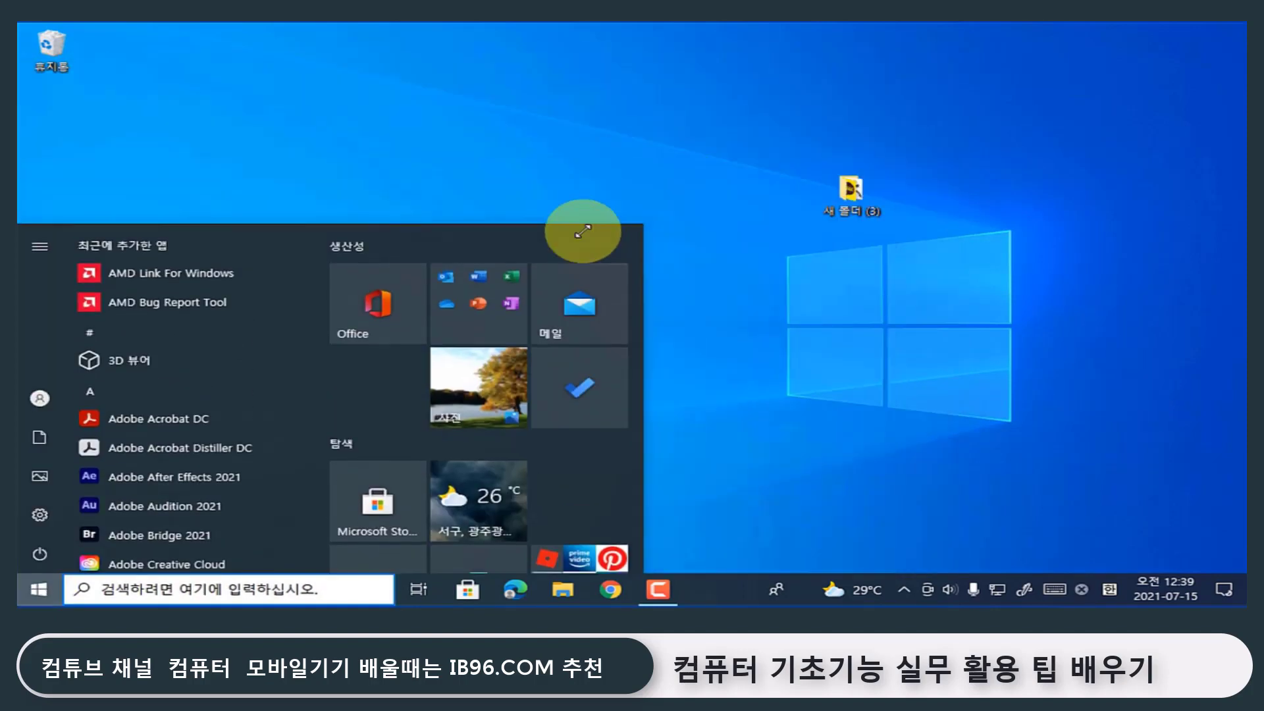
pyautogui.click(897, 412)
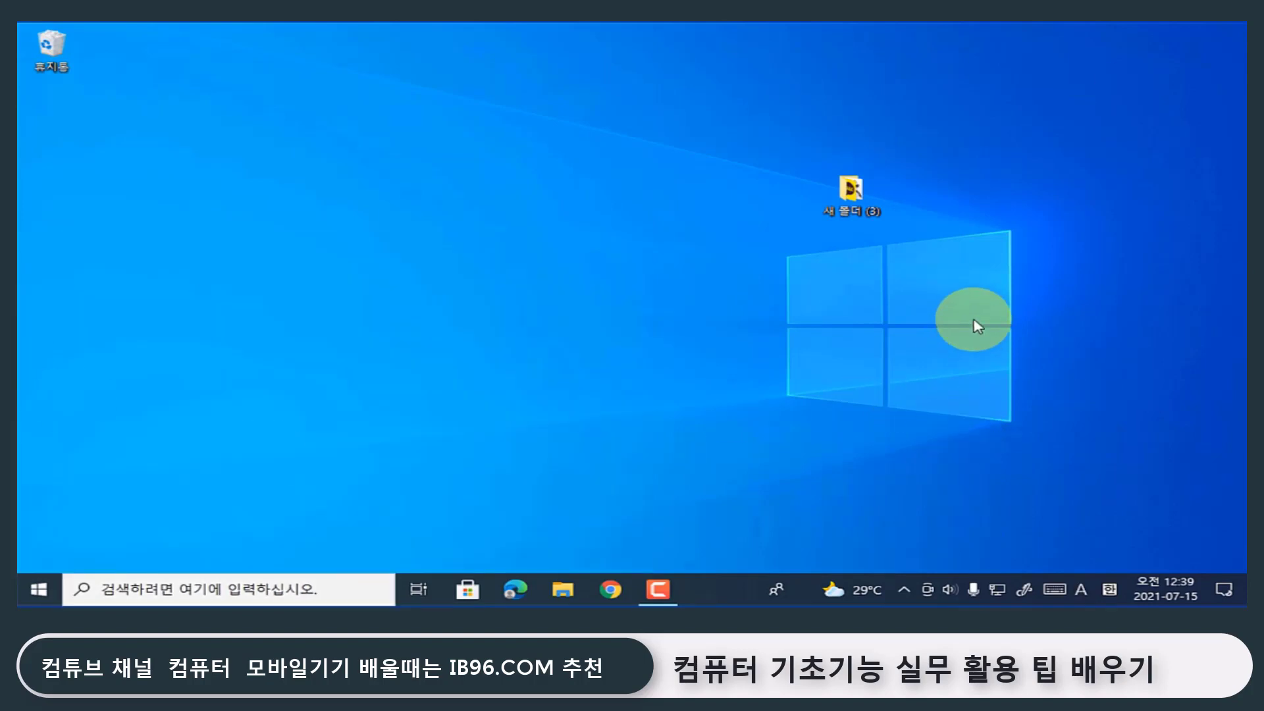
# Search for "설정" from the Start menu and open the Settings app (설정)
pyautogui.click(27, 600)
pyautogui.write('ㅅ')
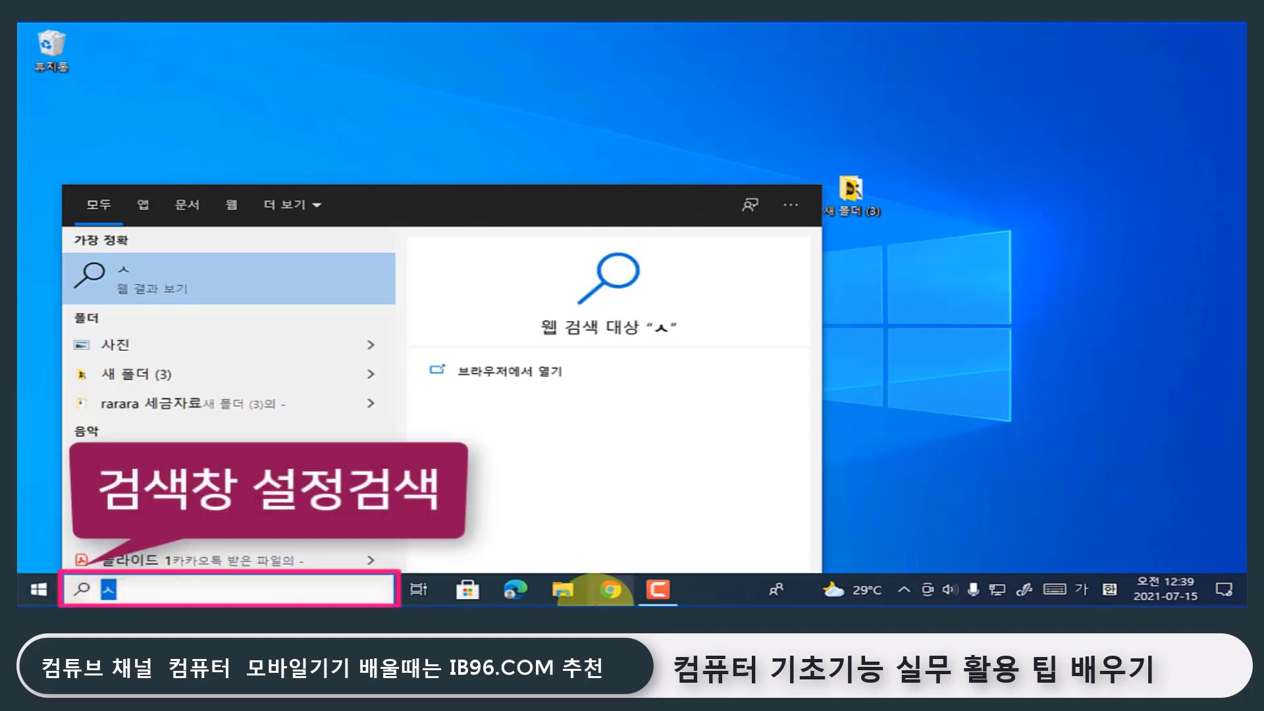
pyautogui.write('설정')
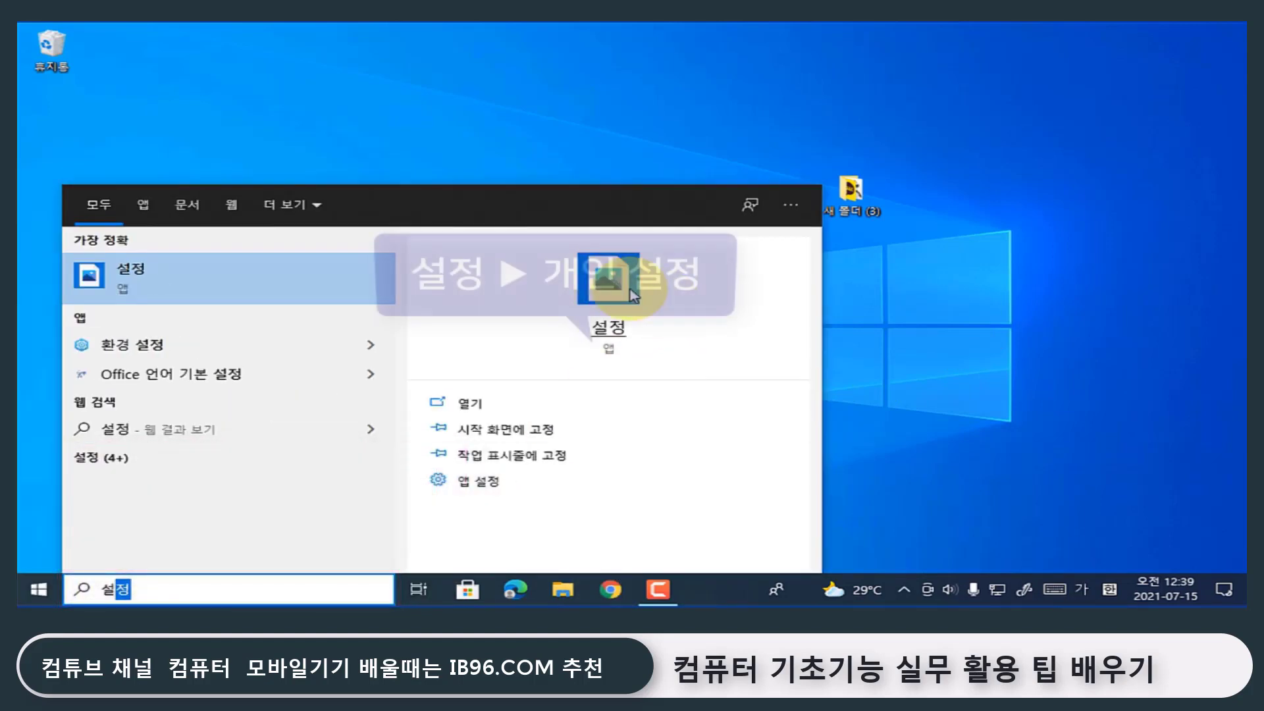
pyautogui.click(630, 291)
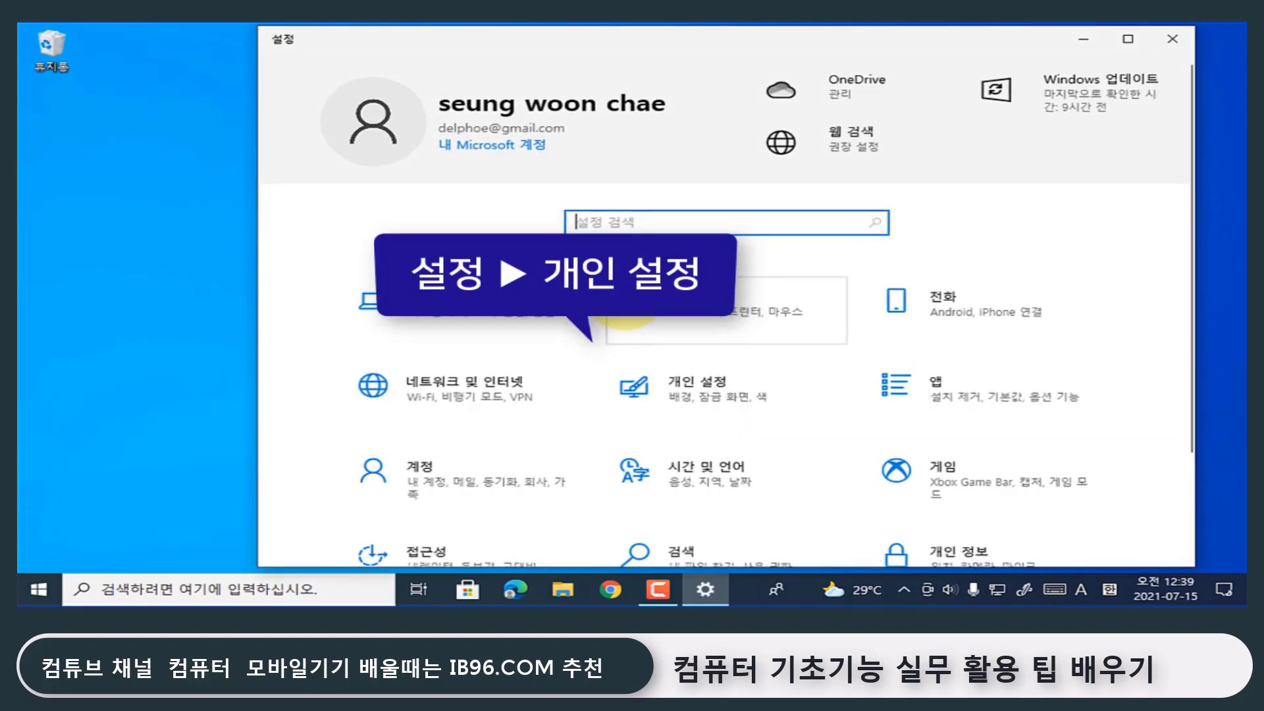
# Turn on 전체 시작 화면 사용 (full-screen Start) in the 시작 section of 개인 설정 and minimize Settings
pyautogui.click(724, 397)
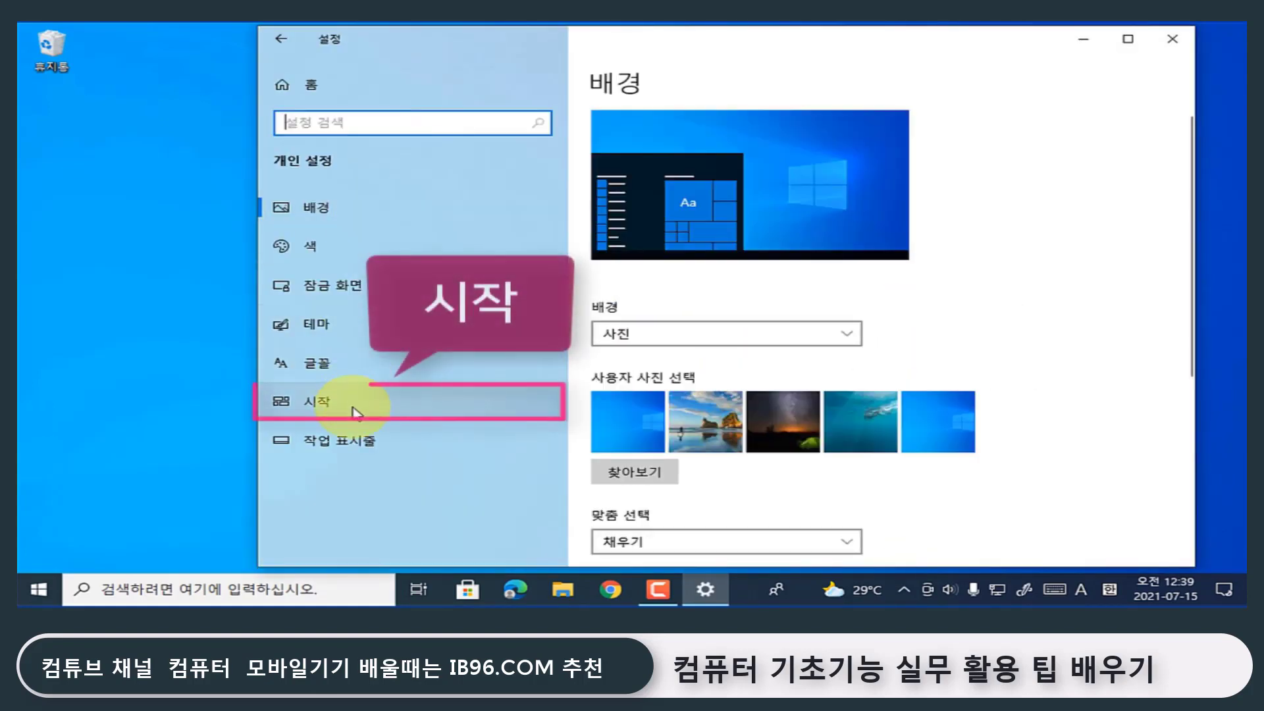
pyautogui.click(318, 405)
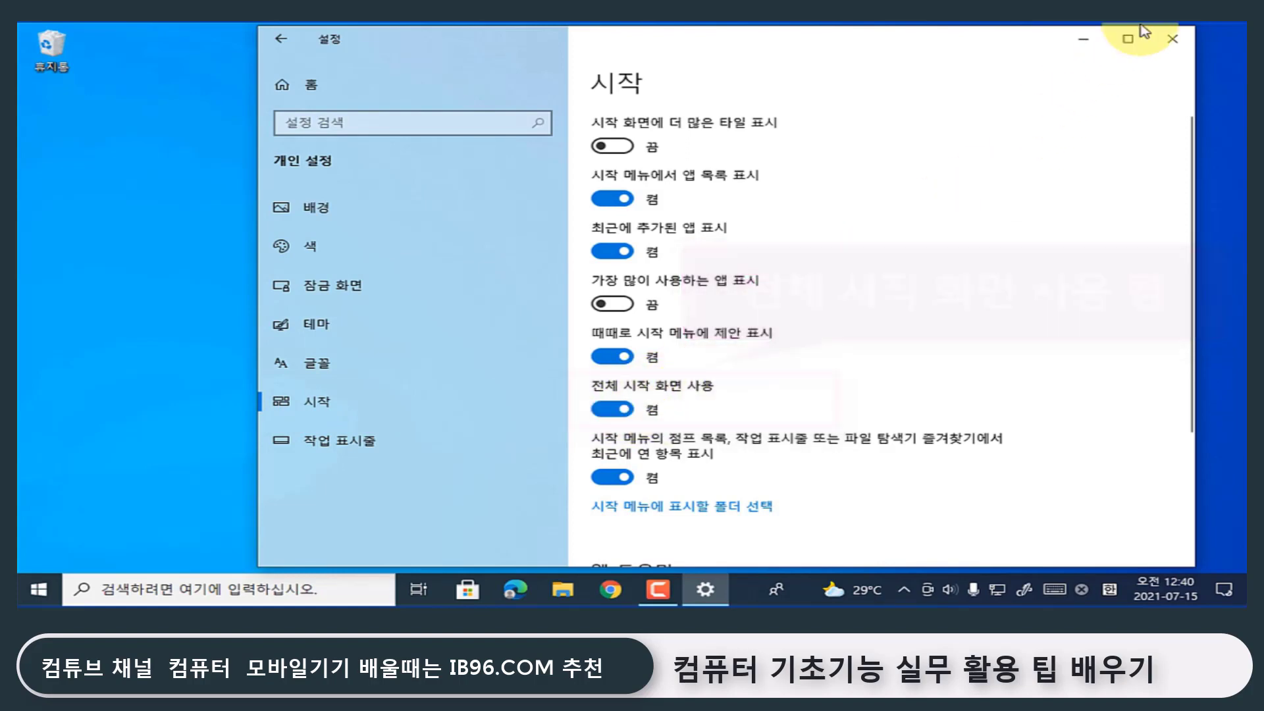
pyautogui.click(1084, 39)
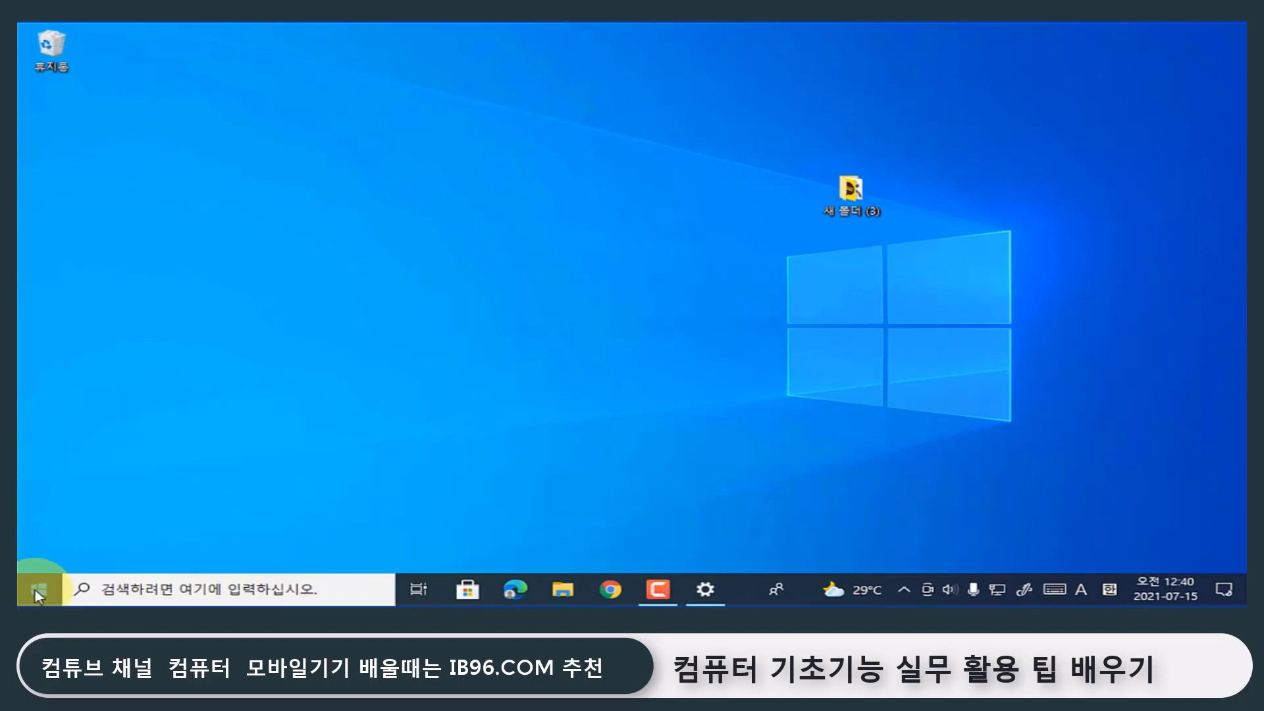
# Open the full-screen Start, display all apps (모든 앱), browse the alphabetical list to its end and back, and close it
pyautogui.click(37, 593)
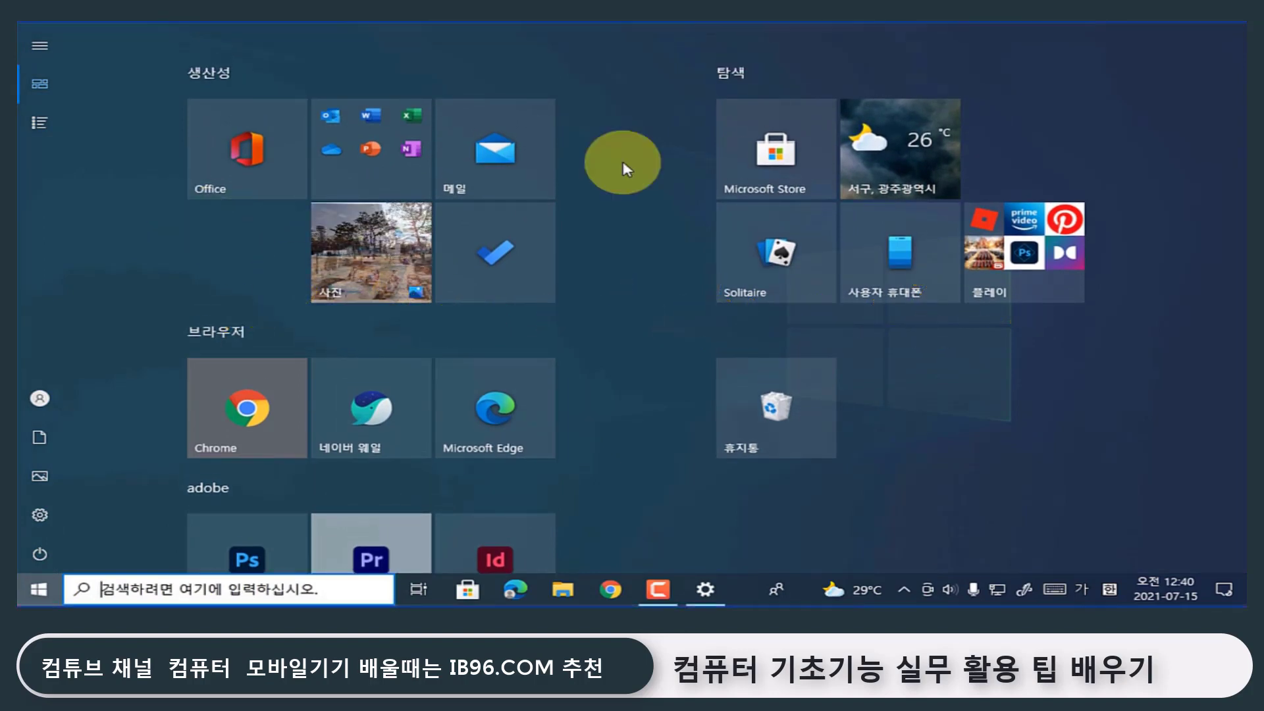
pyautogui.moveTo(37, 129)
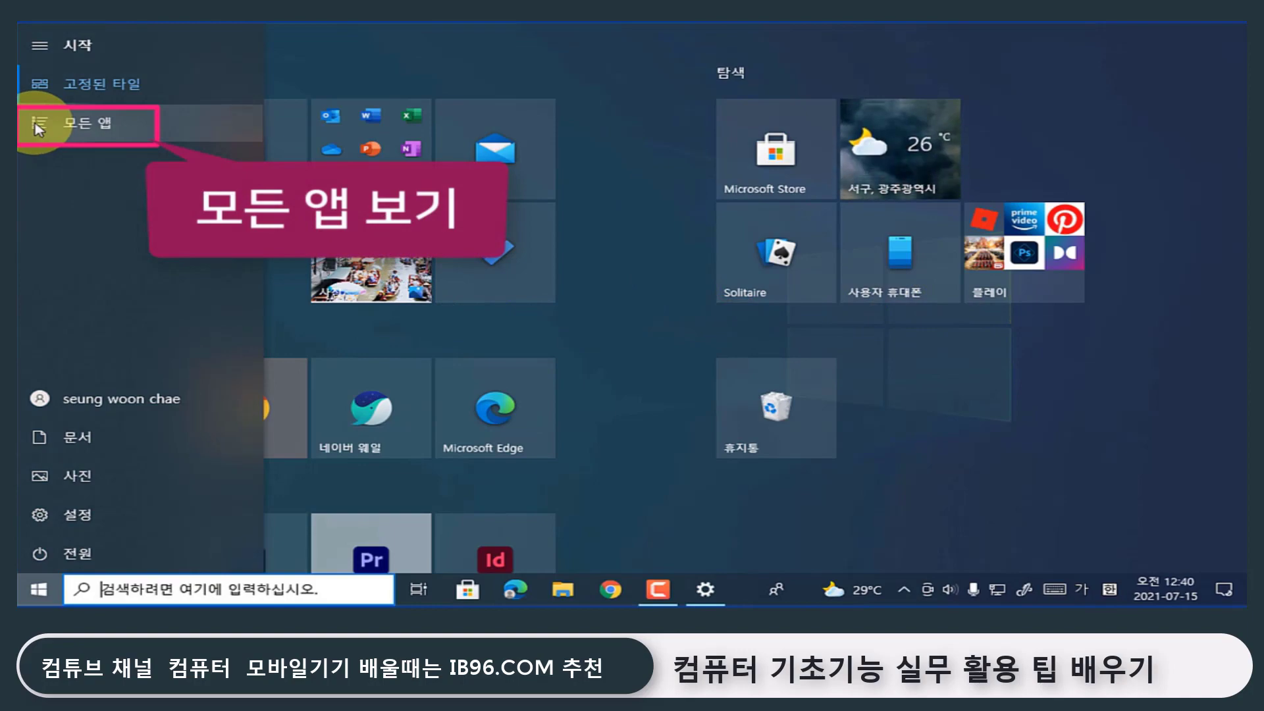
pyautogui.click(38, 129)
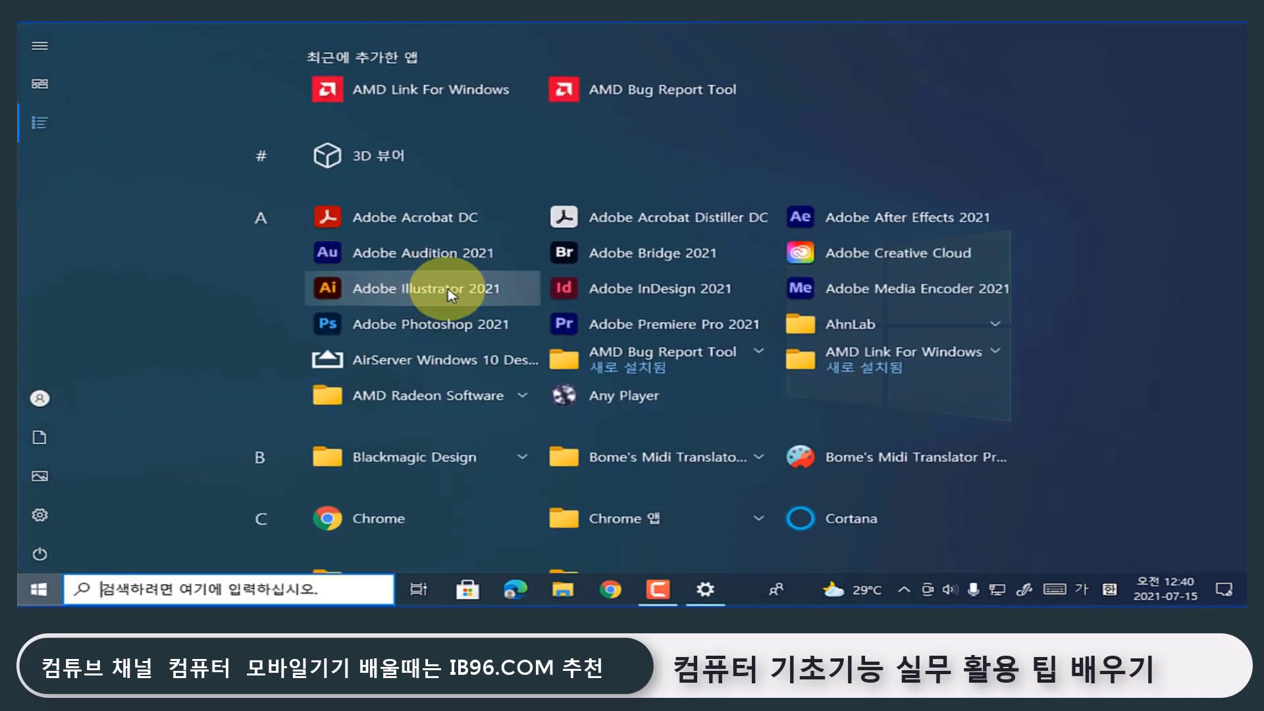
pyautogui.scroll(-10, 435, 290)
pyautogui.scroll(-6, 436, 292)
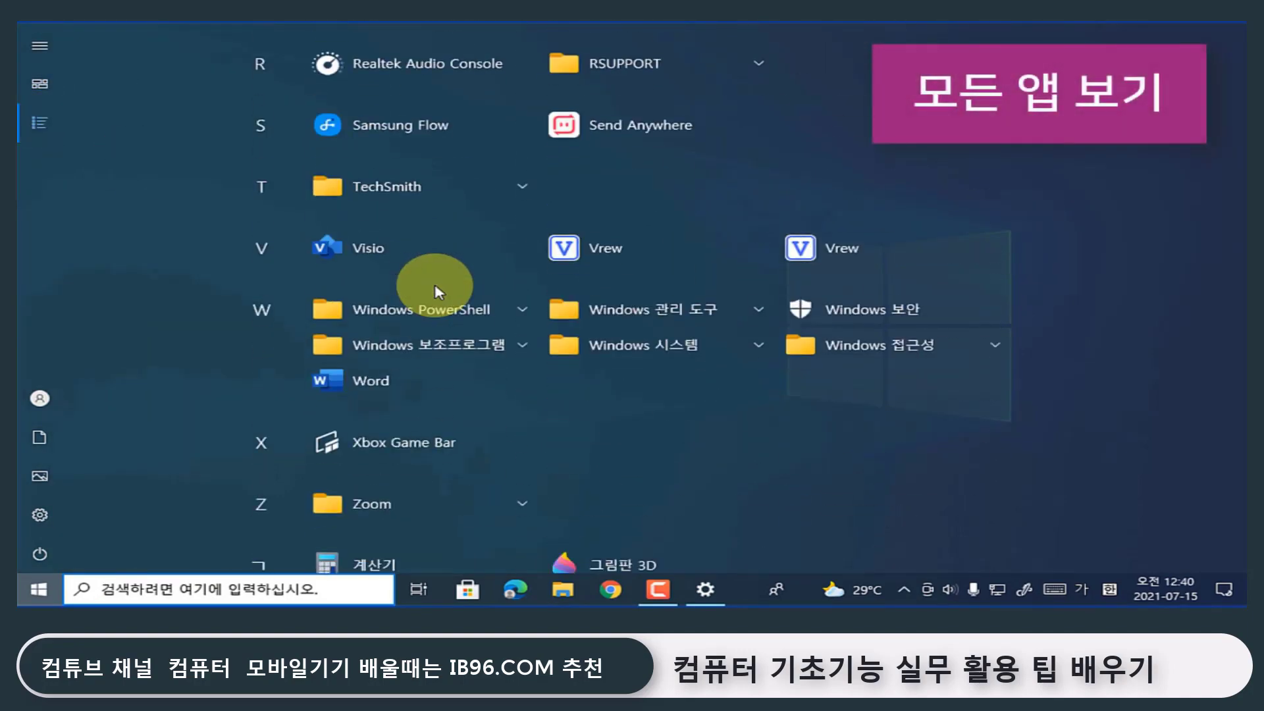
pyautogui.scroll(16, 436, 292)
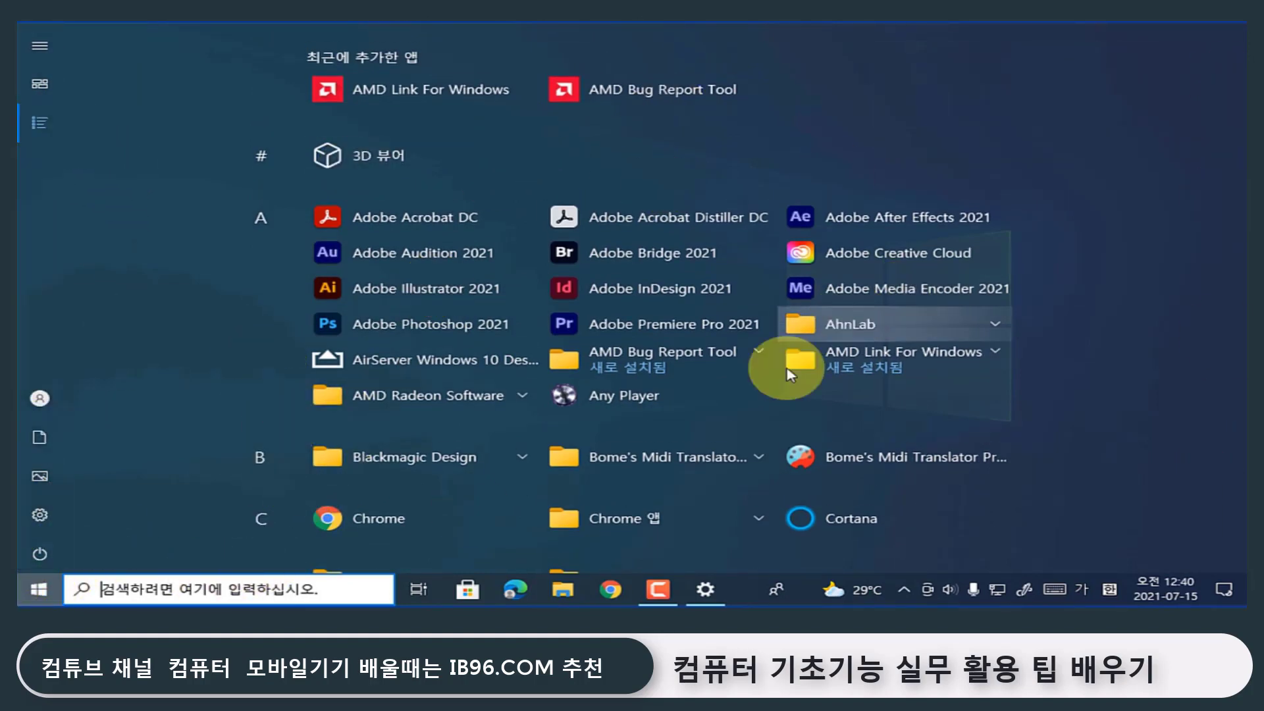
pyautogui.scroll(-5, 728, 423)
pyautogui.scroll(5, 720, 421)
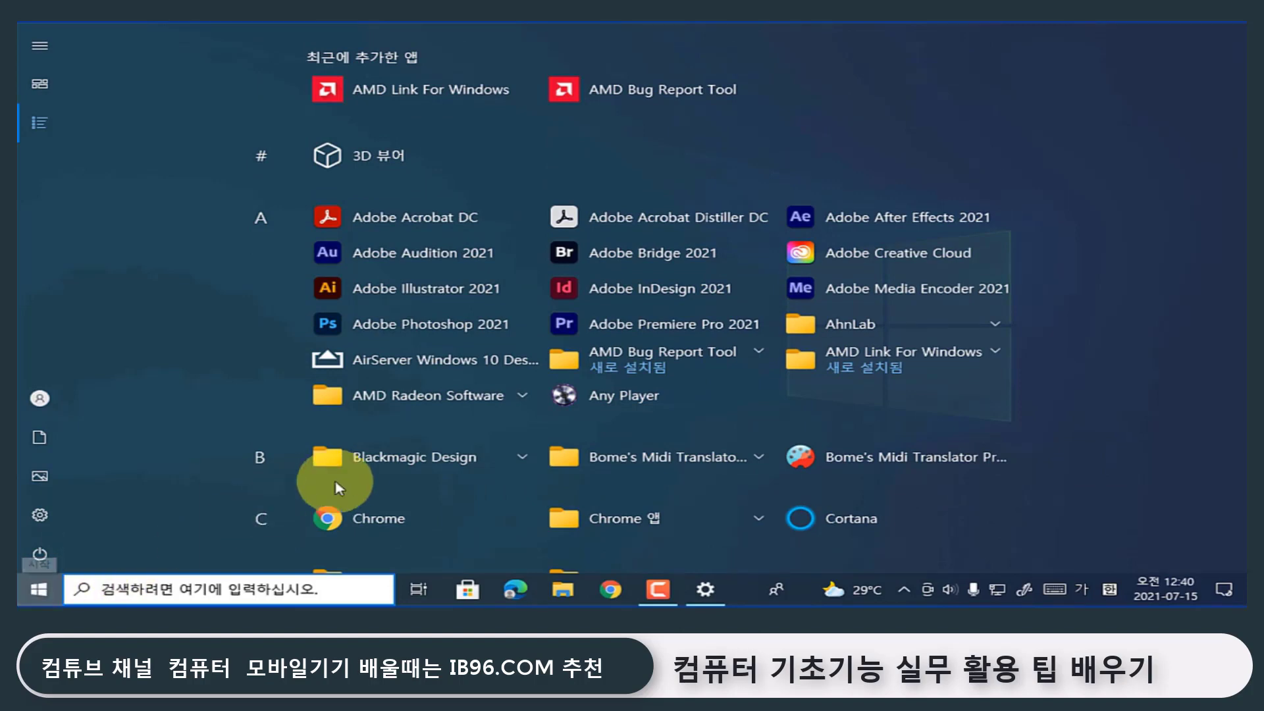
pyautogui.press('Escape')
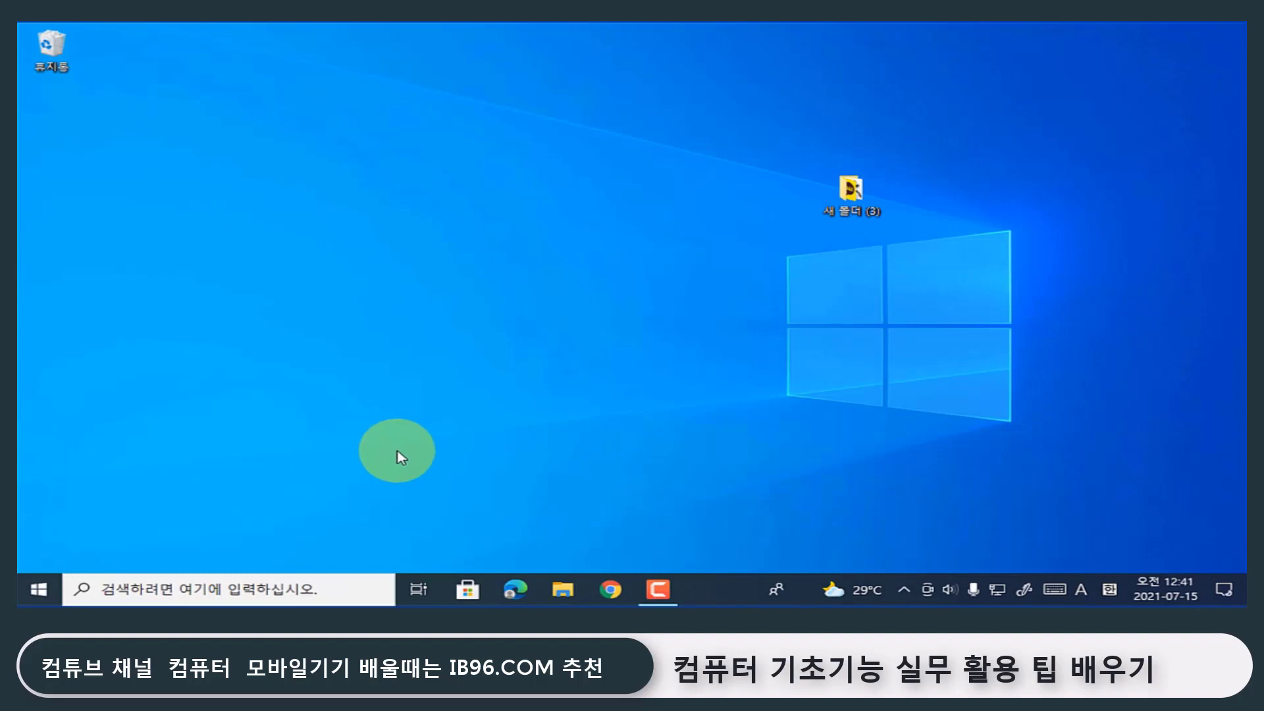
# Search for "c" from Start, filter the results by apps, documents and web, and view the web results in the browser before closing it
pyautogui.click(39, 590)
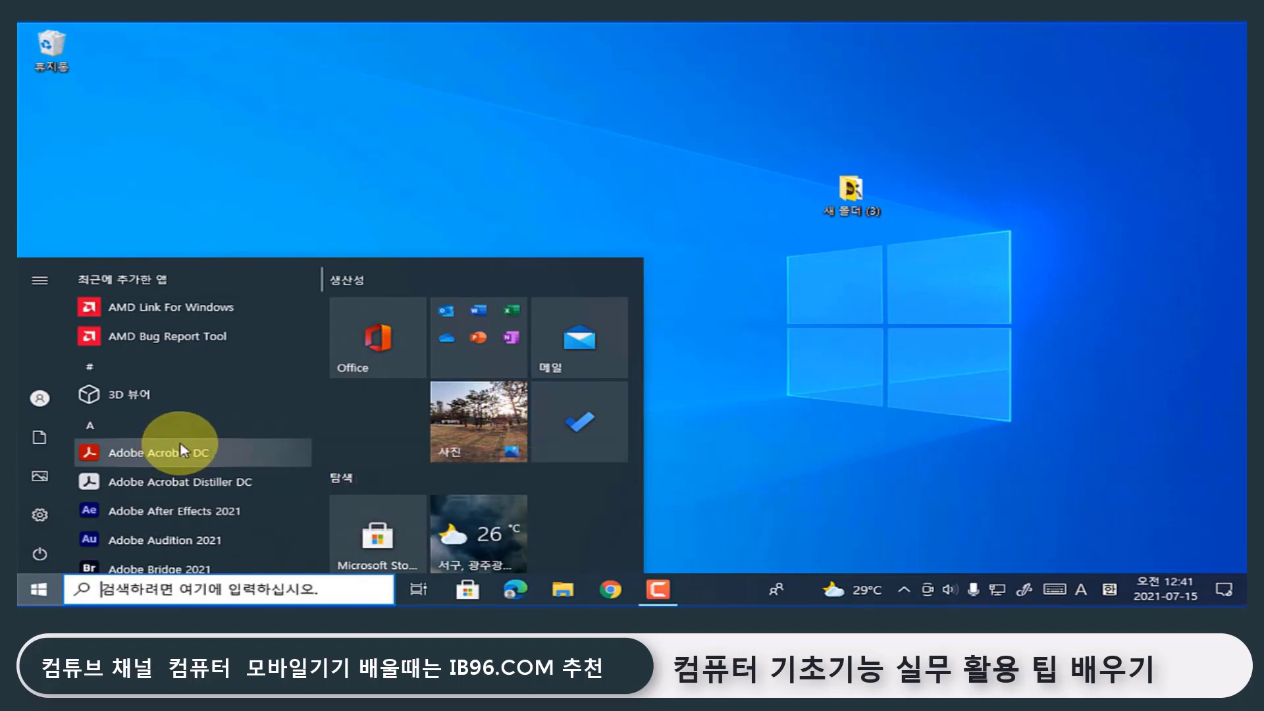
pyautogui.write('c')
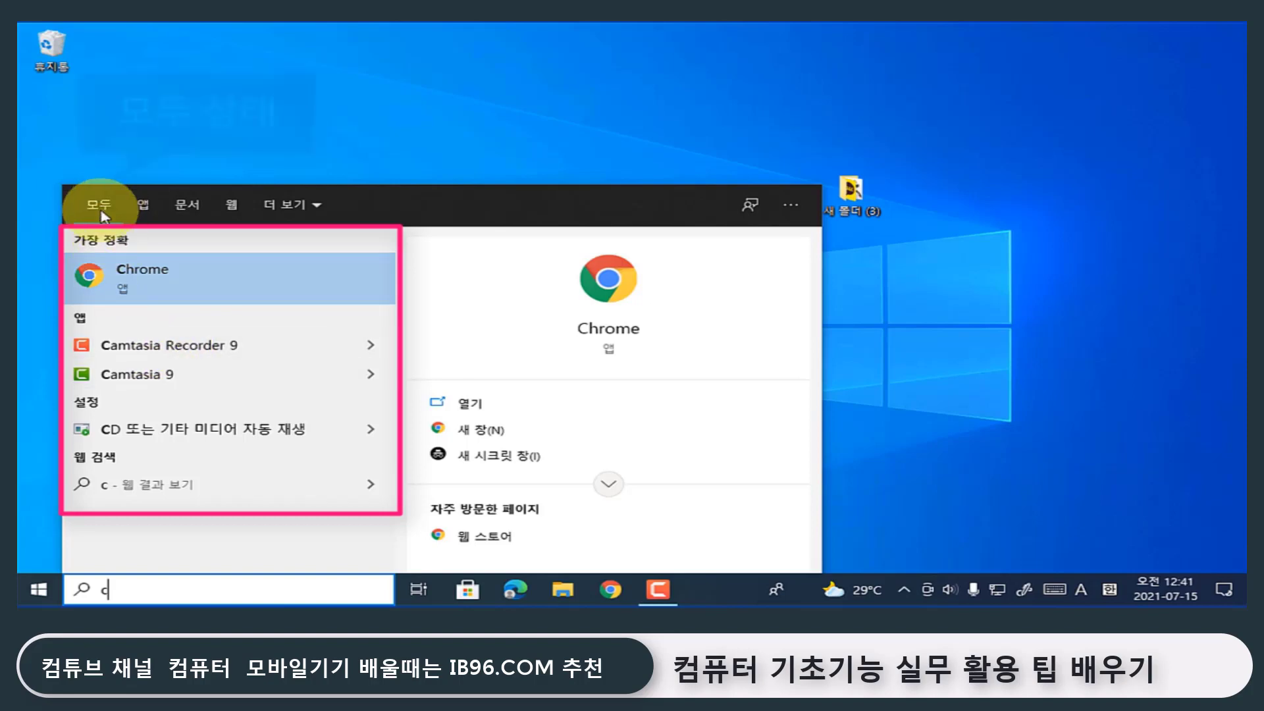
pyautogui.click(145, 207)
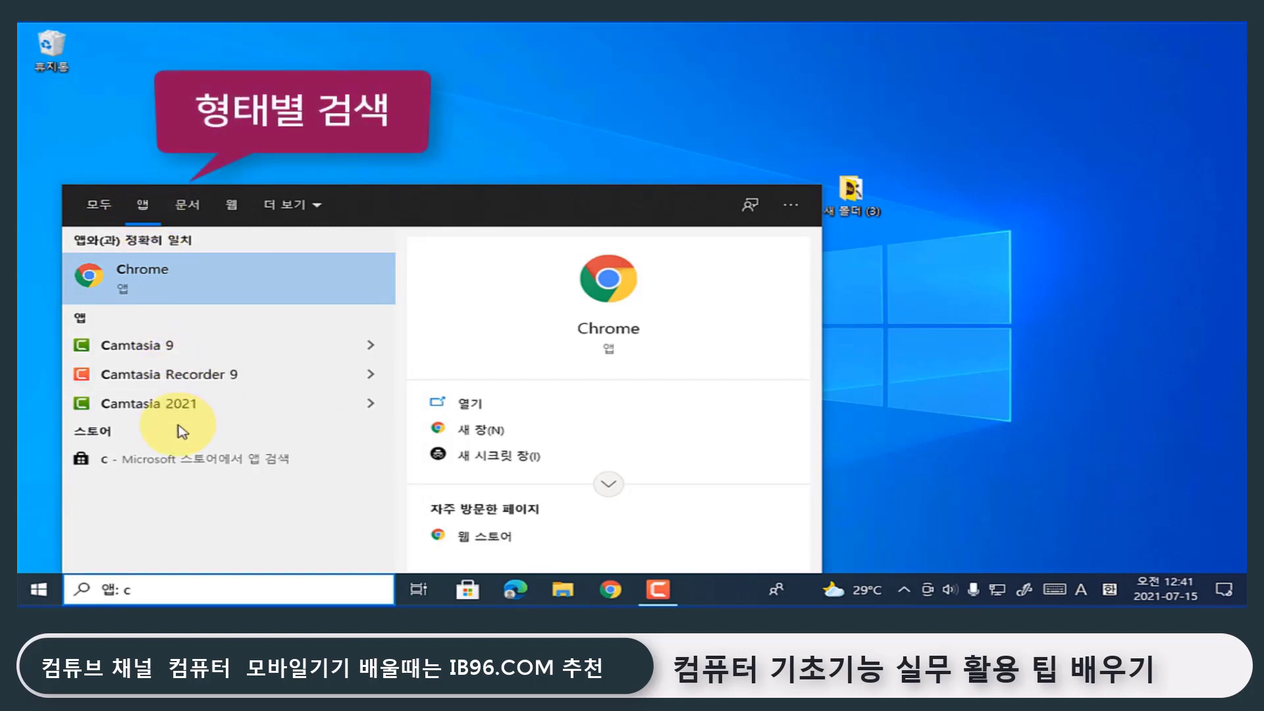
pyautogui.click(196, 207)
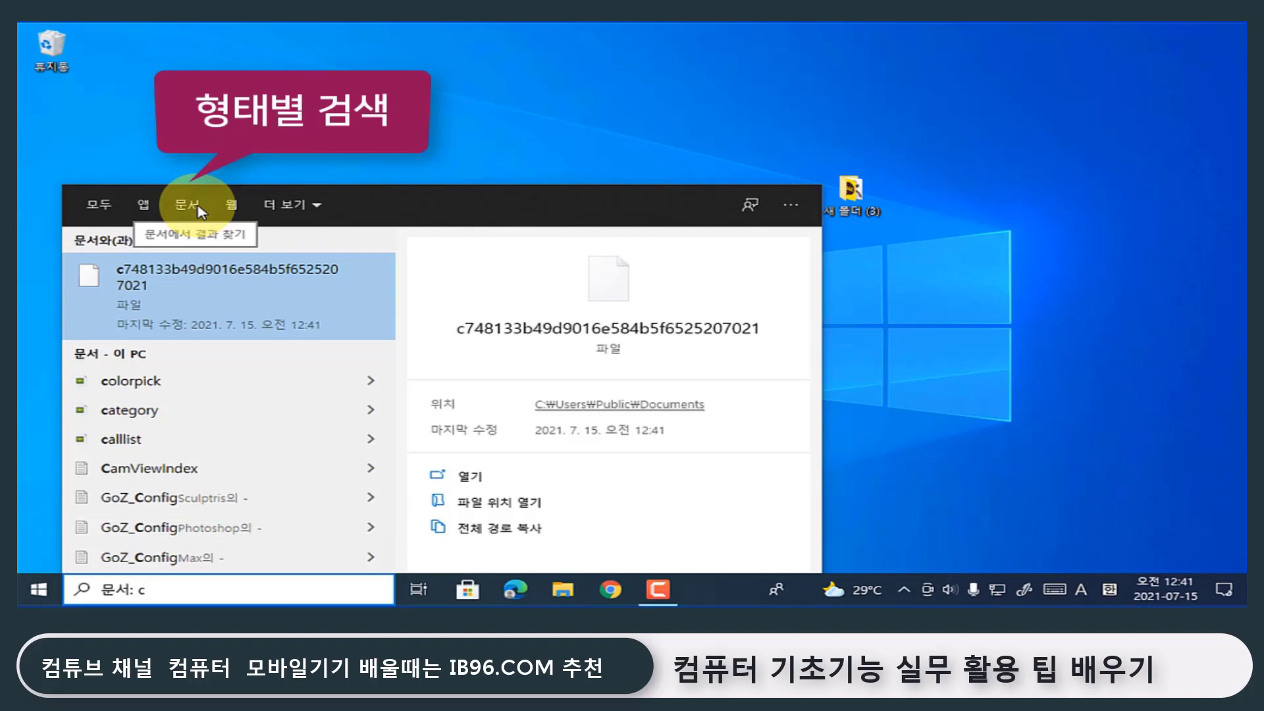
pyautogui.click(235, 208)
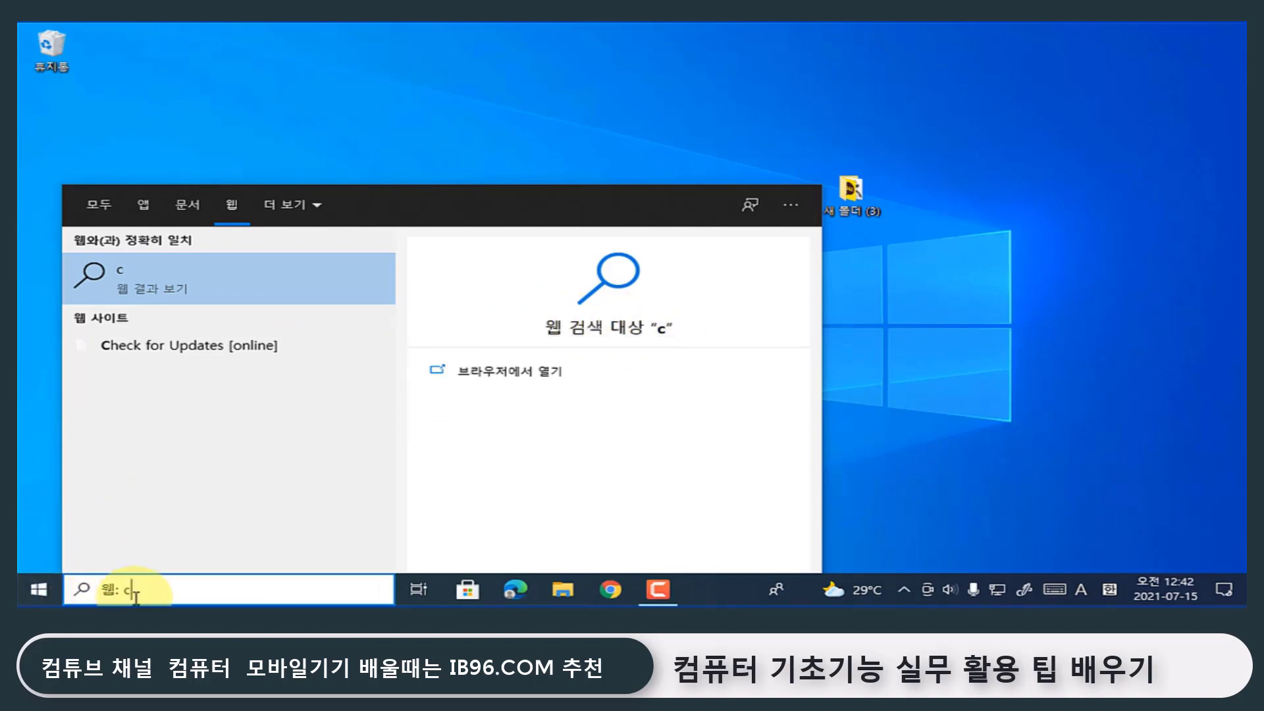
pyautogui.press('Return')
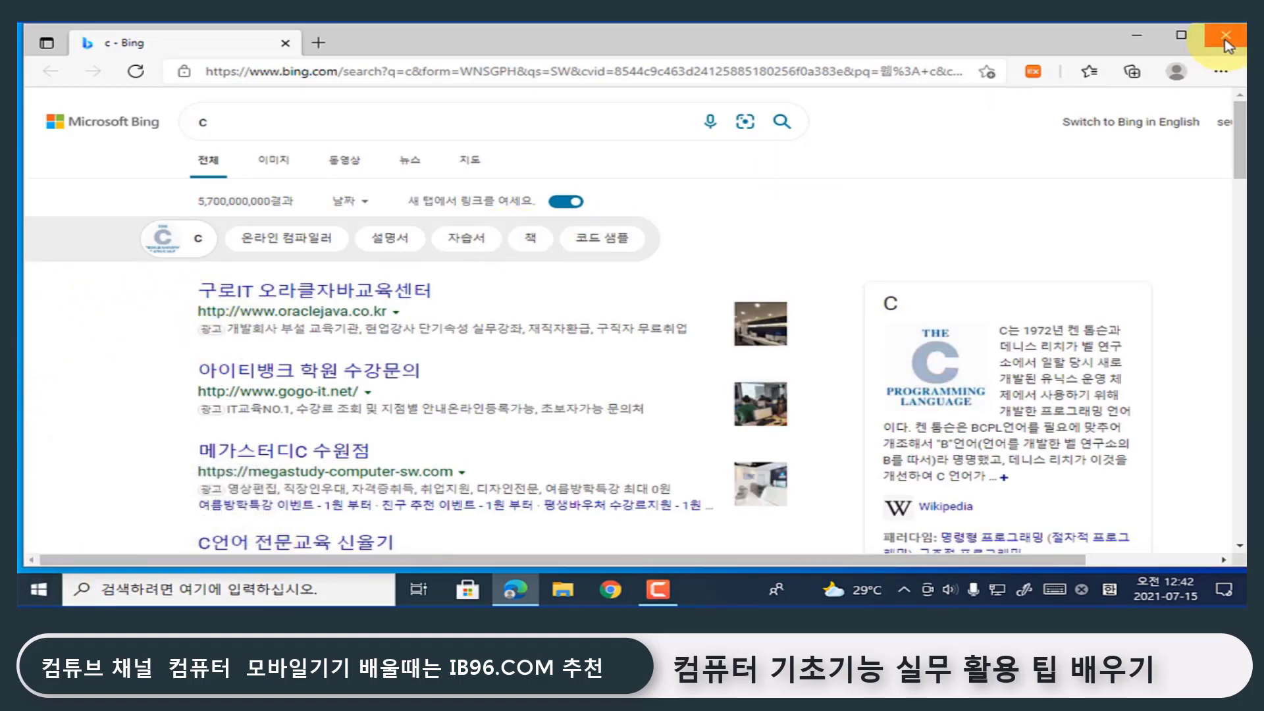
pyautogui.click(1226, 43)
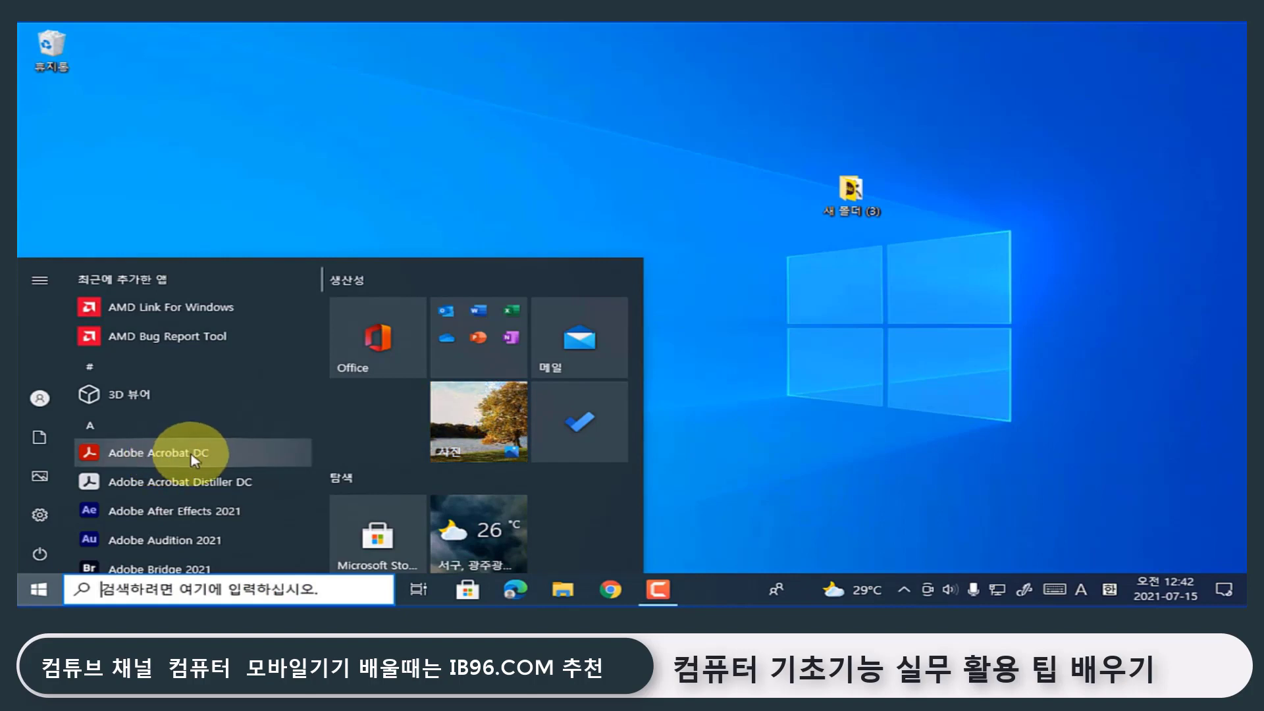
# Browse the Start menu's app list, close and reopen the menu, and search for "t"
pyautogui.scroll(-5, 191, 454)
pyautogui.scroll(5, 189, 454)
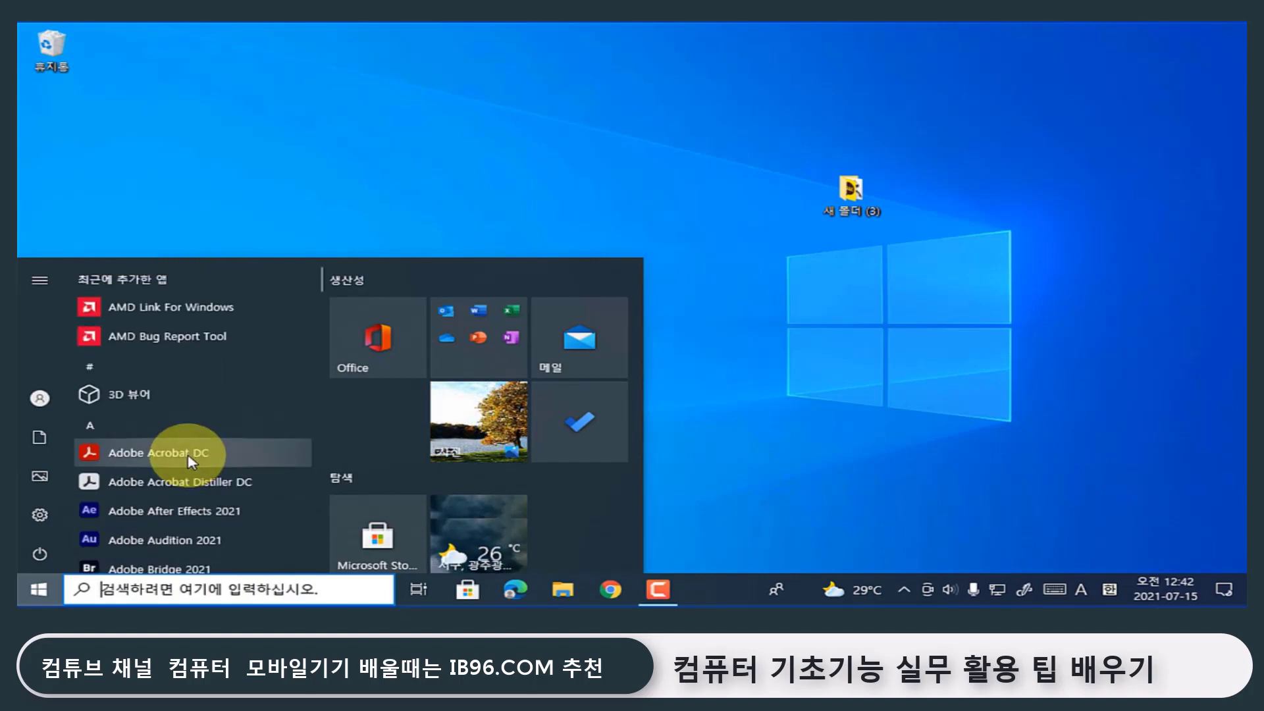
pyautogui.click(47, 586)
pyautogui.click(41, 594)
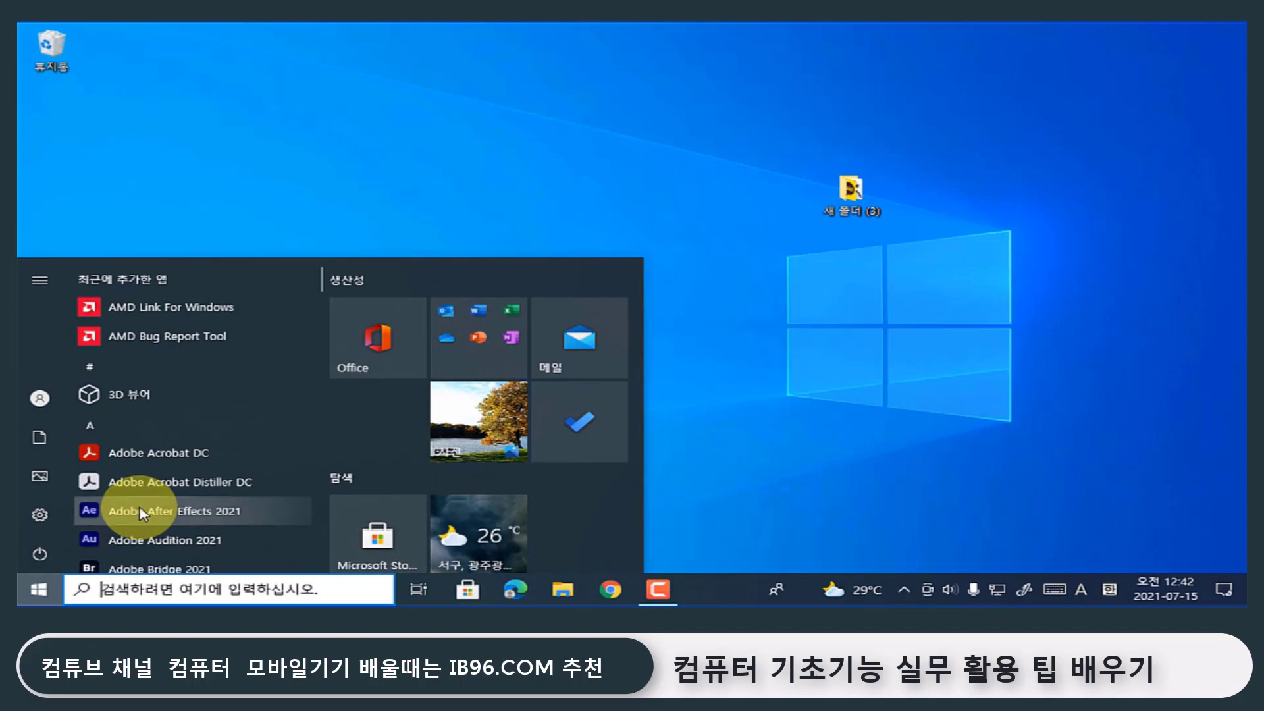
pyautogui.write('t')
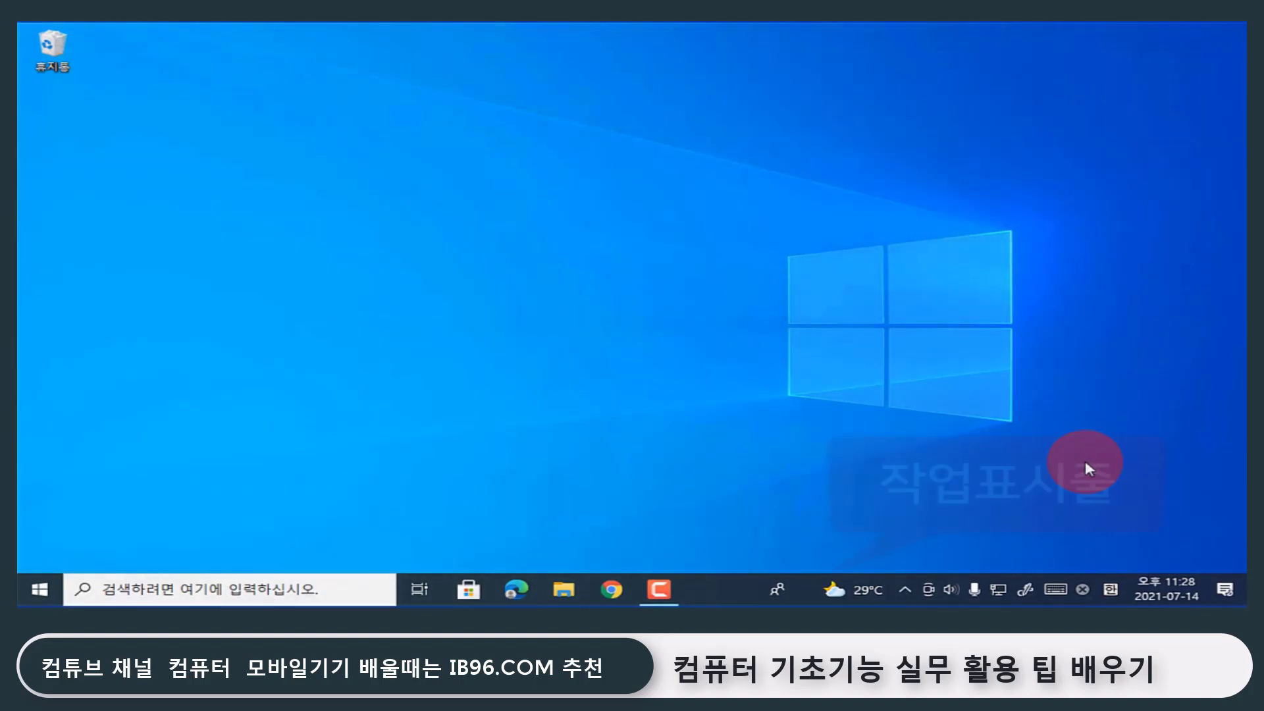
# Locate Task Manager (작업 관리자) among the taskbar's options and by searching for "작업" from Start, and dismiss the results
pyautogui.rightClick(730, 587)
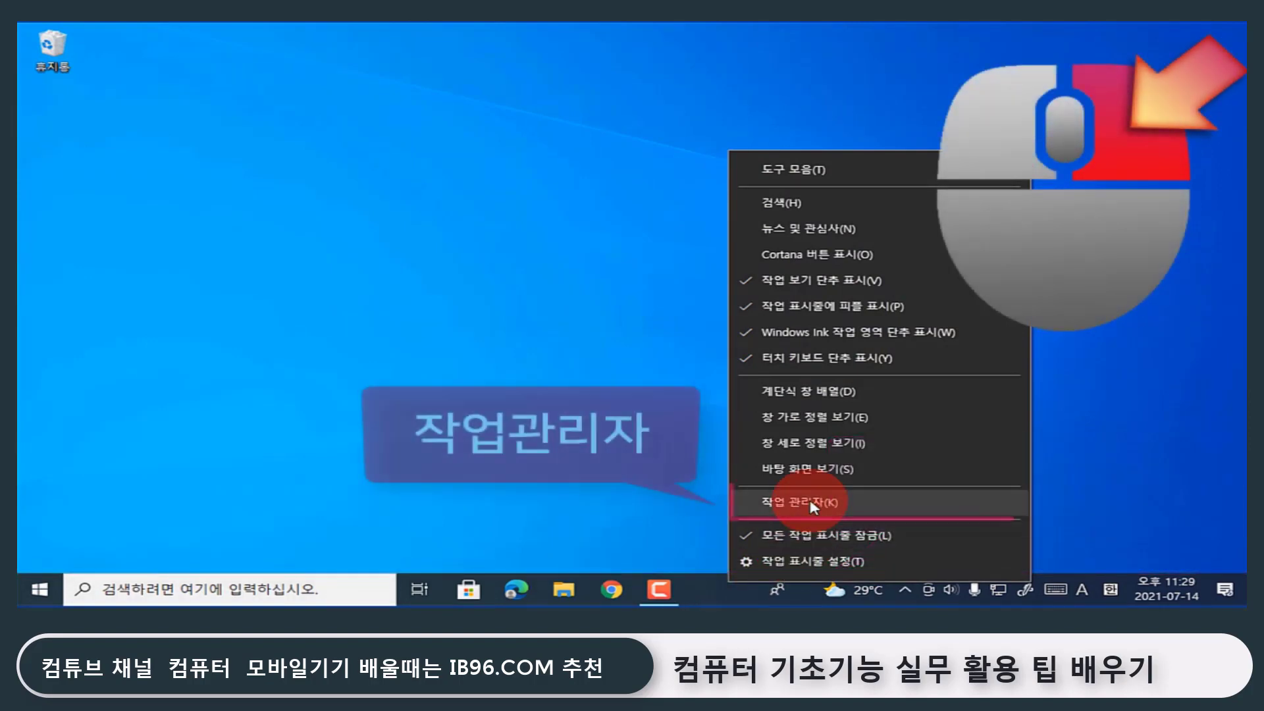
pyautogui.click(41, 592)
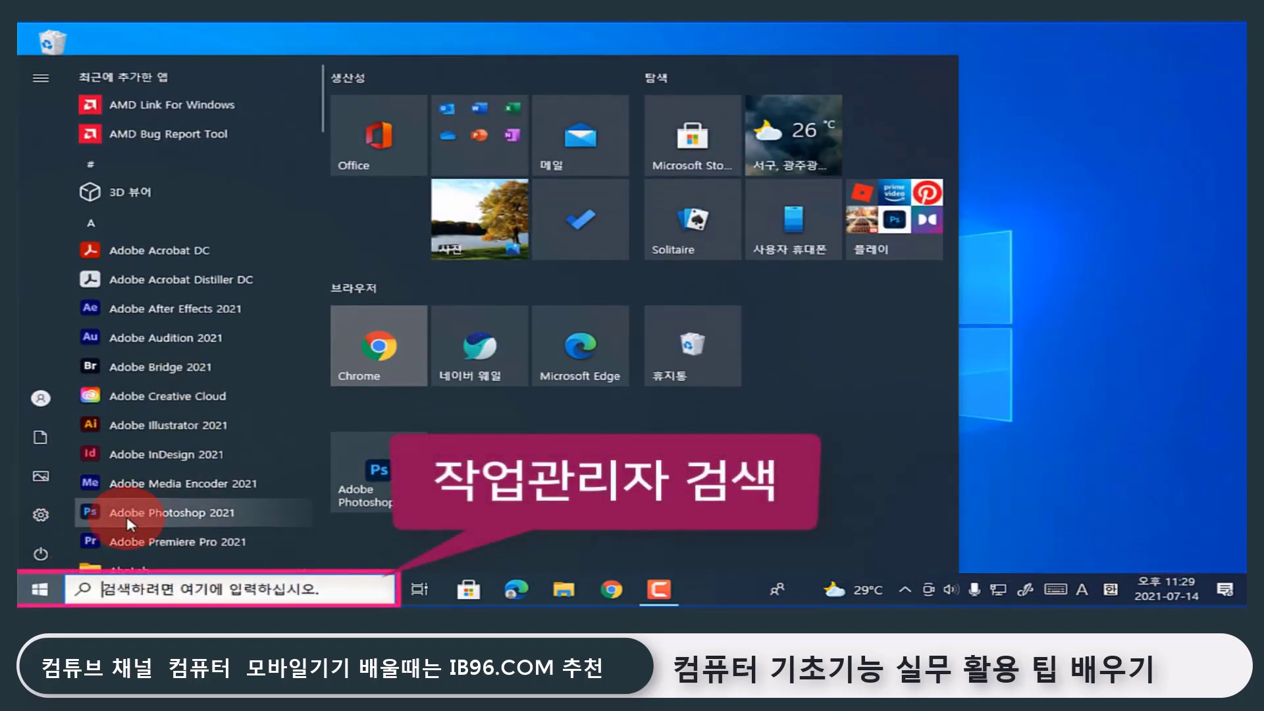
pyautogui.click(124, 593)
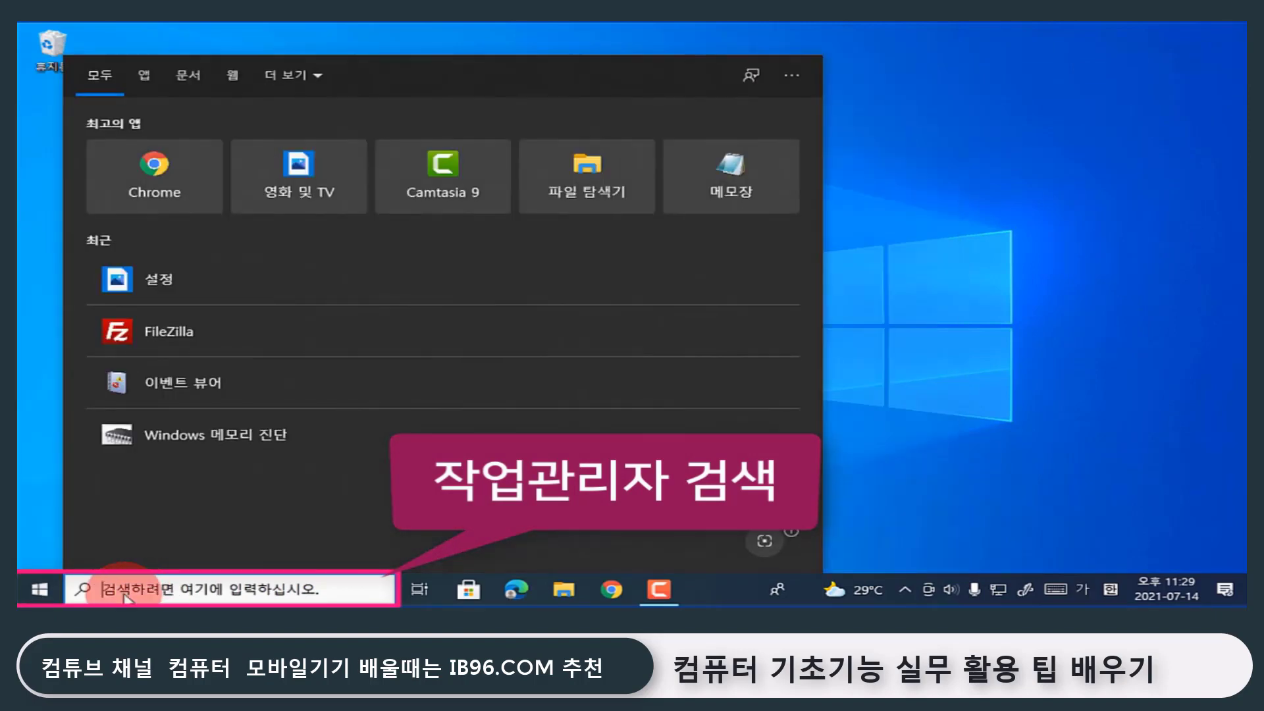
pyautogui.write('작')
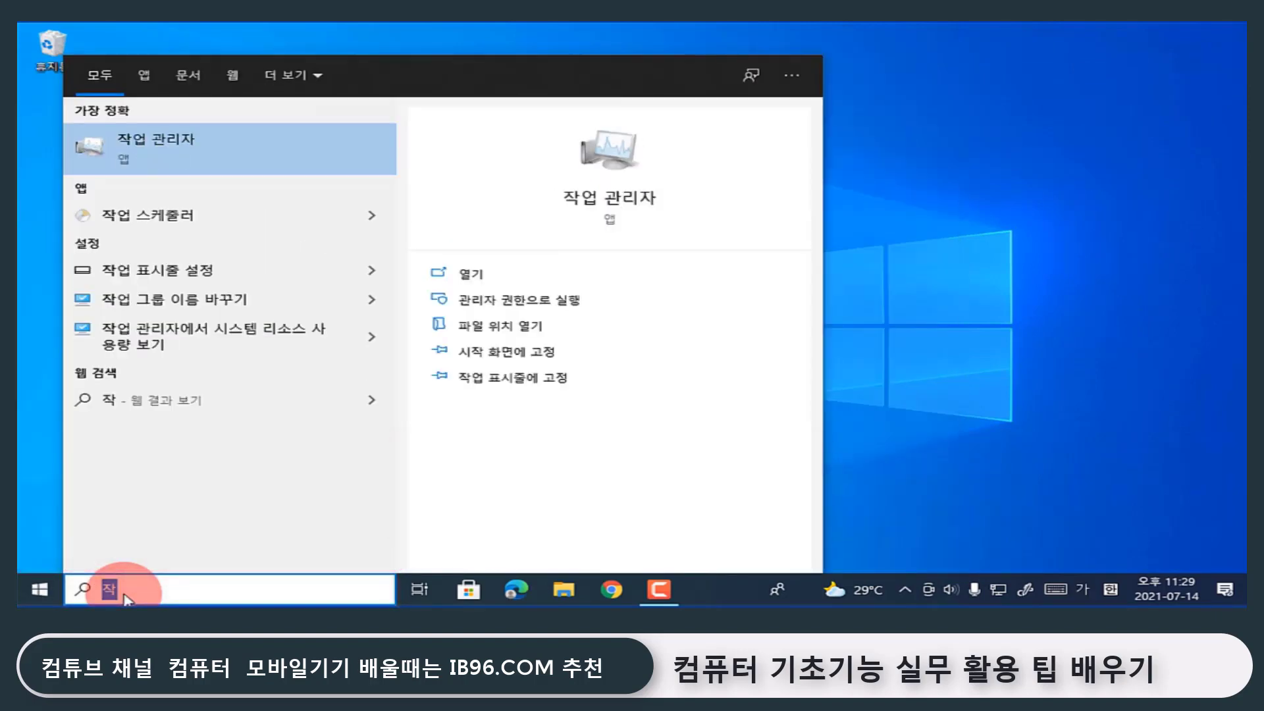
pyautogui.write('업')
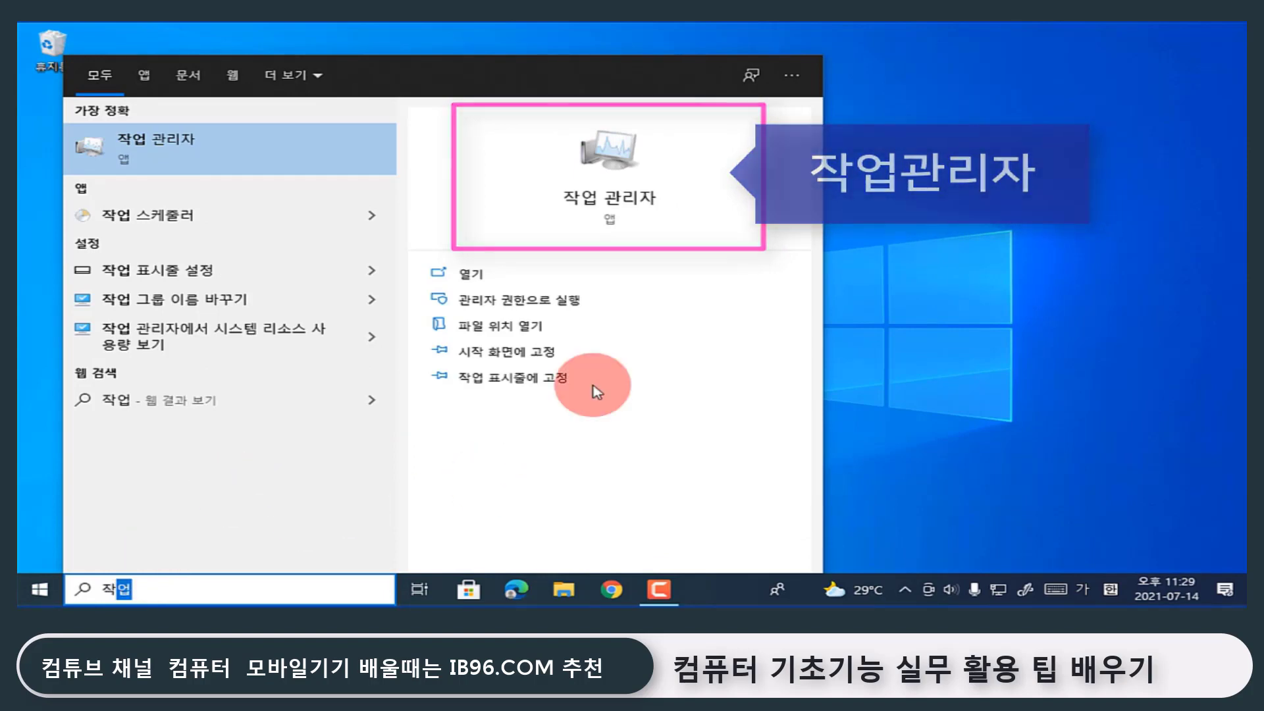
pyautogui.click(957, 215)
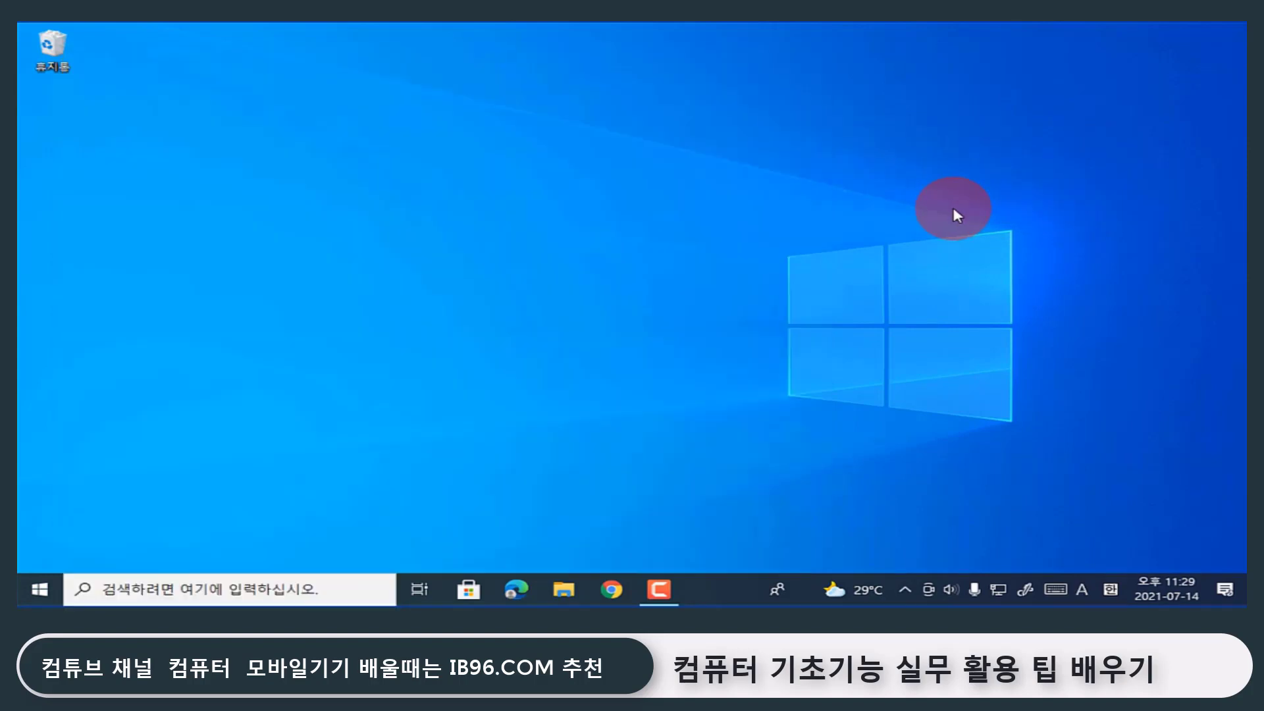
# Open Task Manager (작업 관리자) from the taskbar and display its performance data (성능)
pyautogui.rightClick(715, 599)
pyautogui.click(803, 518)
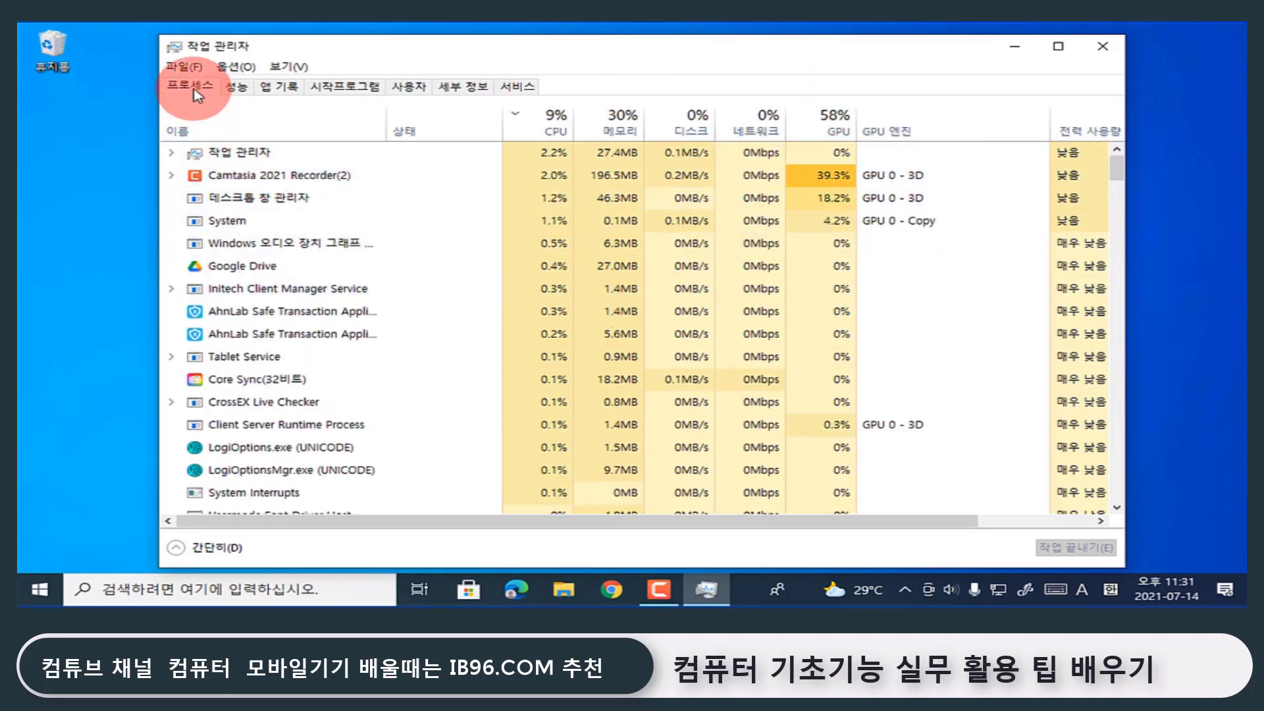
pyautogui.click(237, 91)
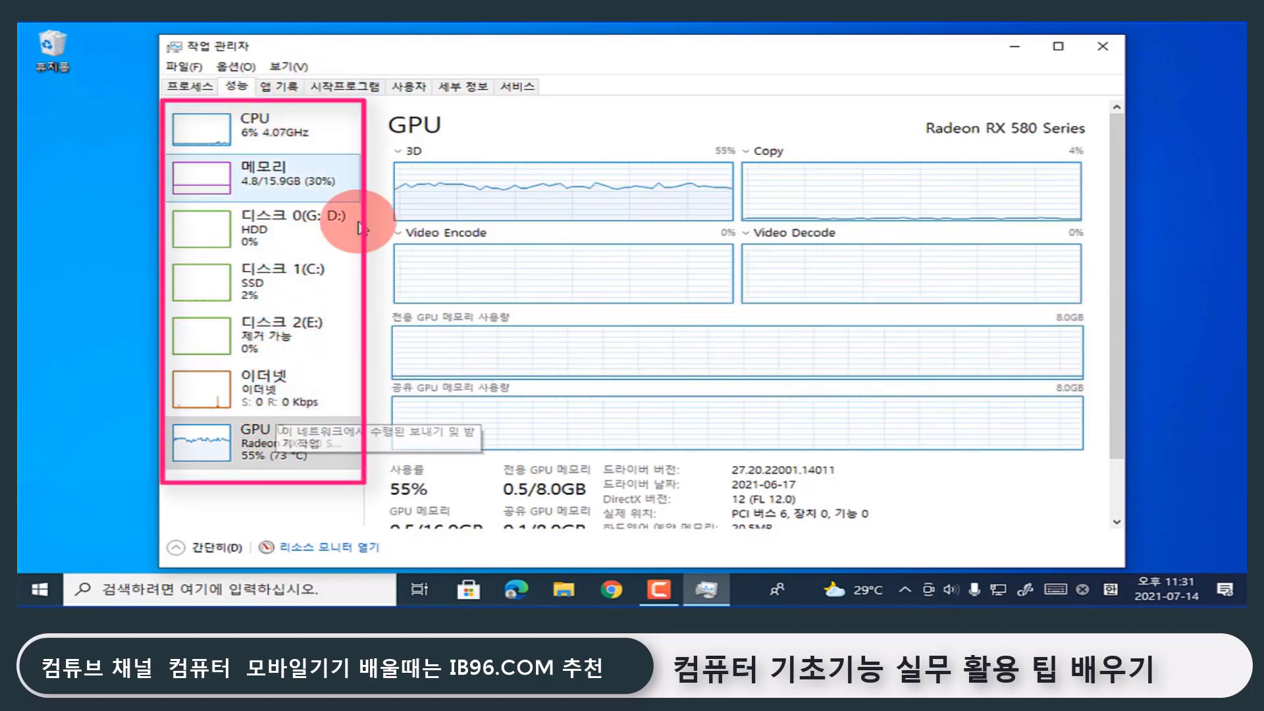
# View the performance details of the CPU, memory (메모리), disk 0 (G: D:), disk 1 (C:) and disk 2 (E:) one after another
pyautogui.click(262, 131)
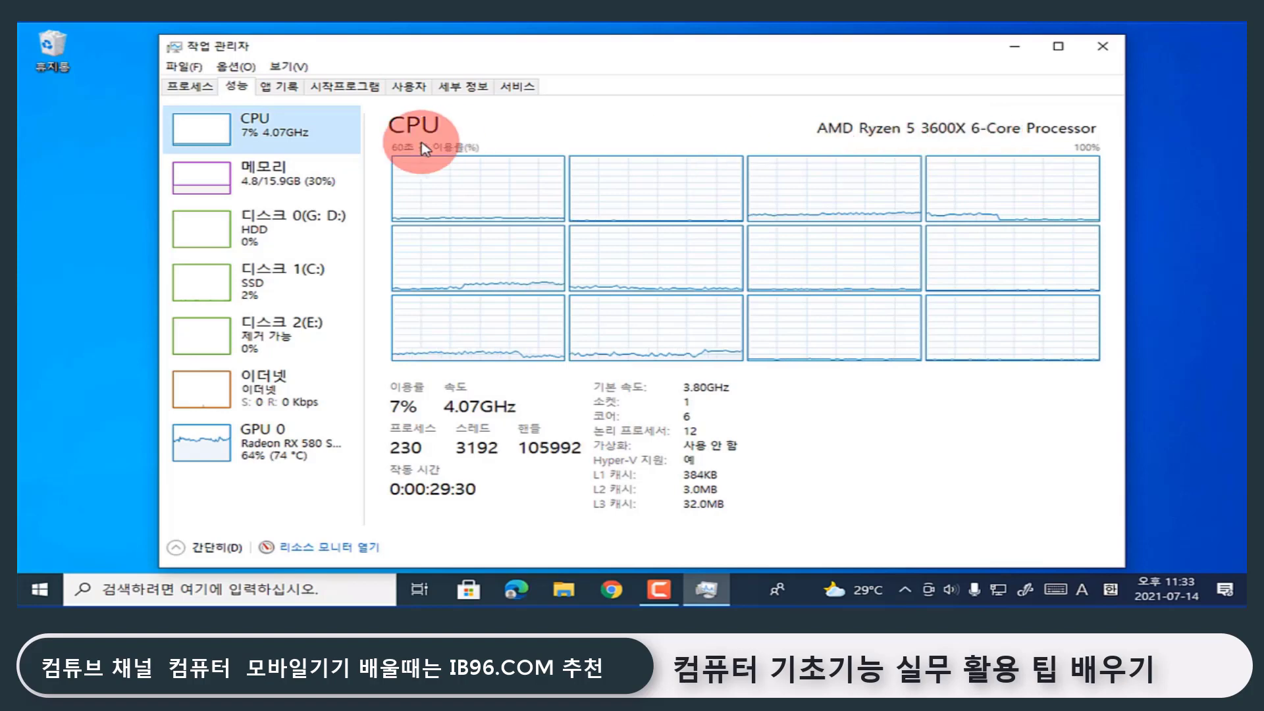
pyautogui.click(310, 175)
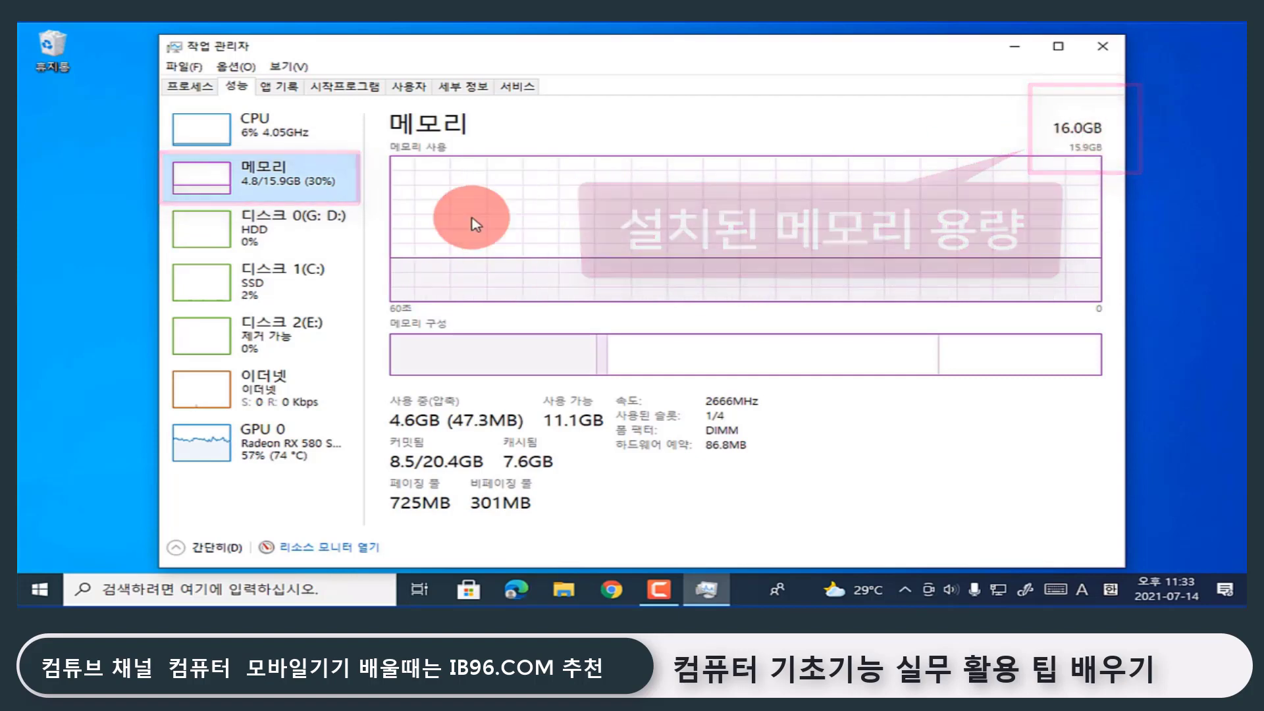
pyautogui.click(318, 235)
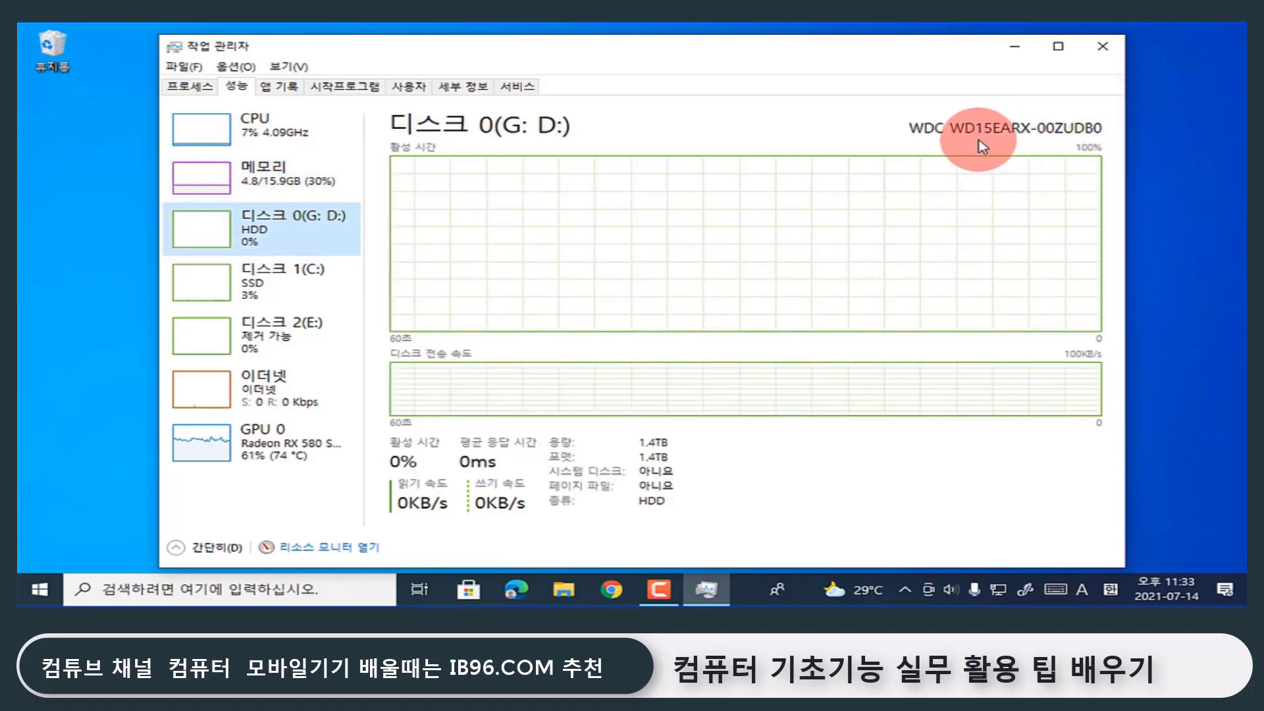
pyautogui.click(283, 276)
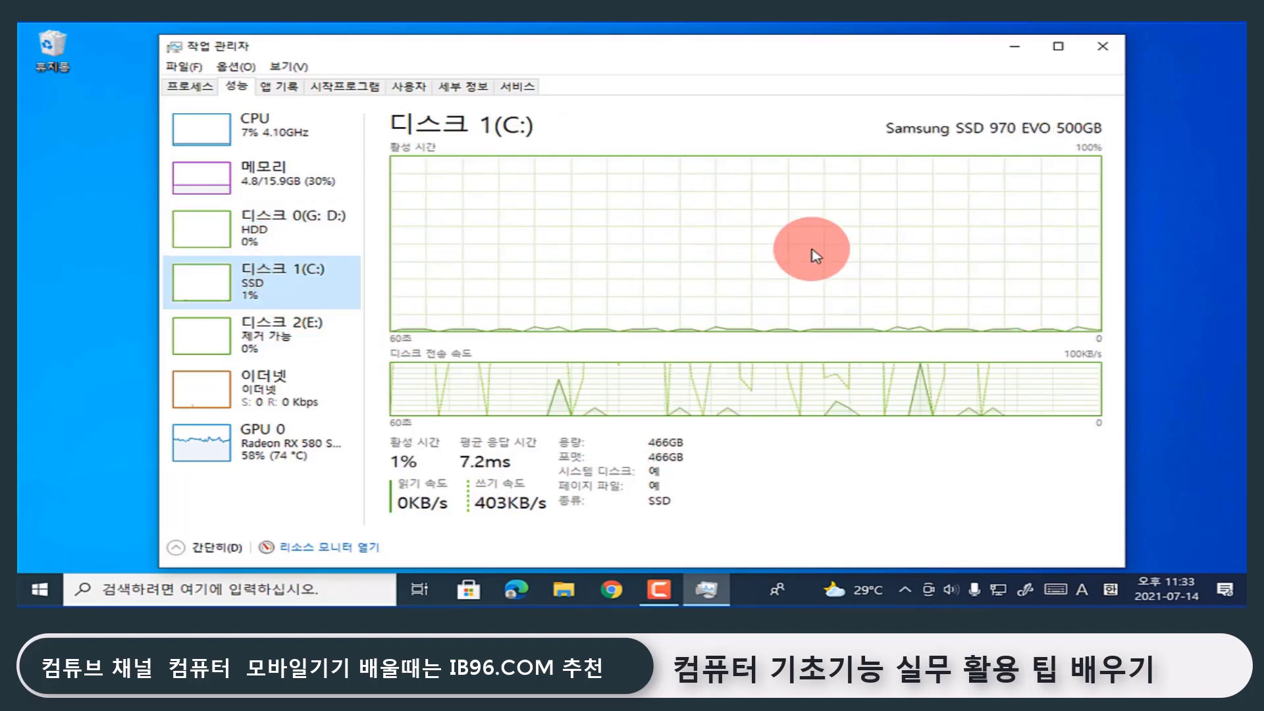
pyautogui.click(283, 340)
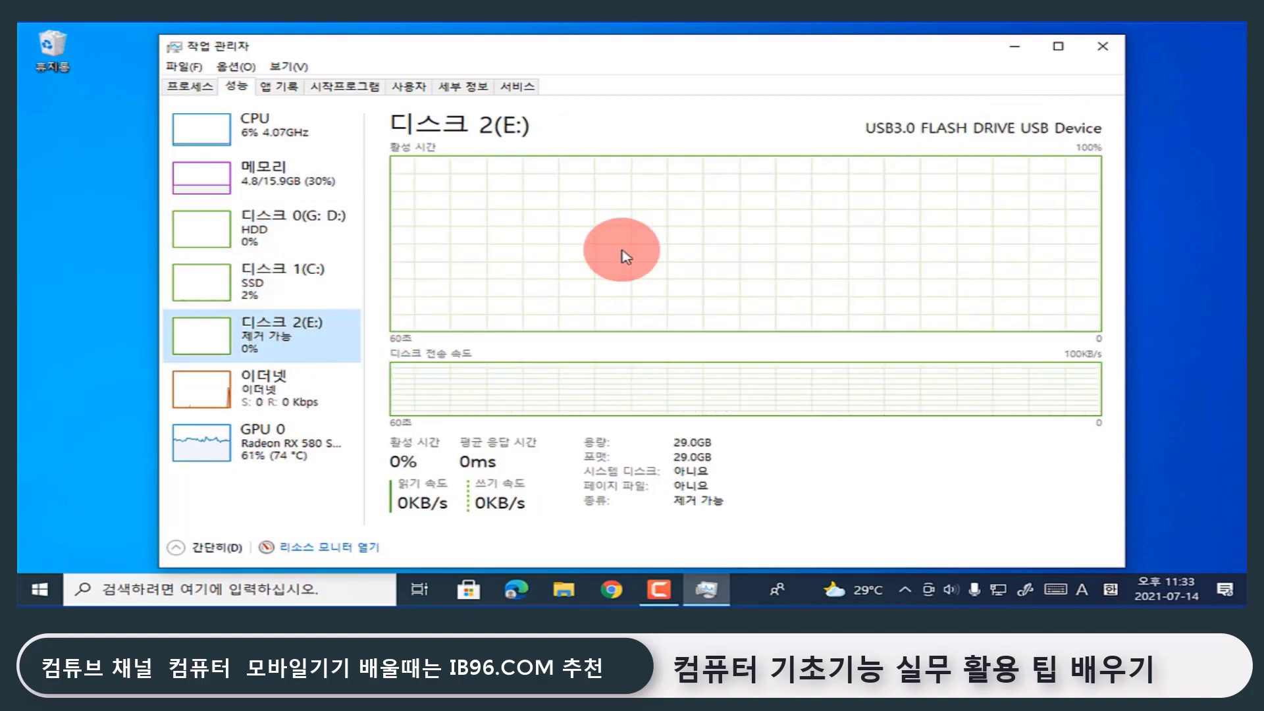
# Compare the capacity details of the three disks, and view the Ethernet (이더넷) and GPU 0 performance data
pyautogui.click(311, 275)
pyautogui.click(311, 239)
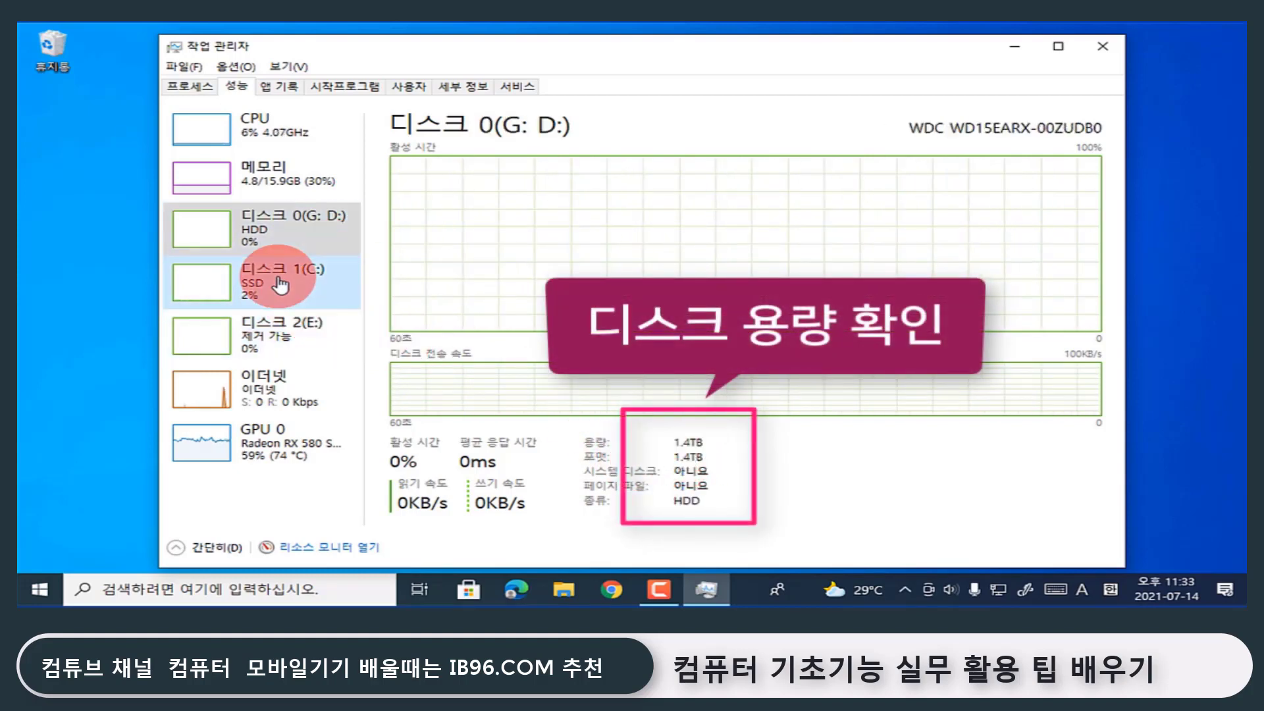
pyautogui.click(300, 280)
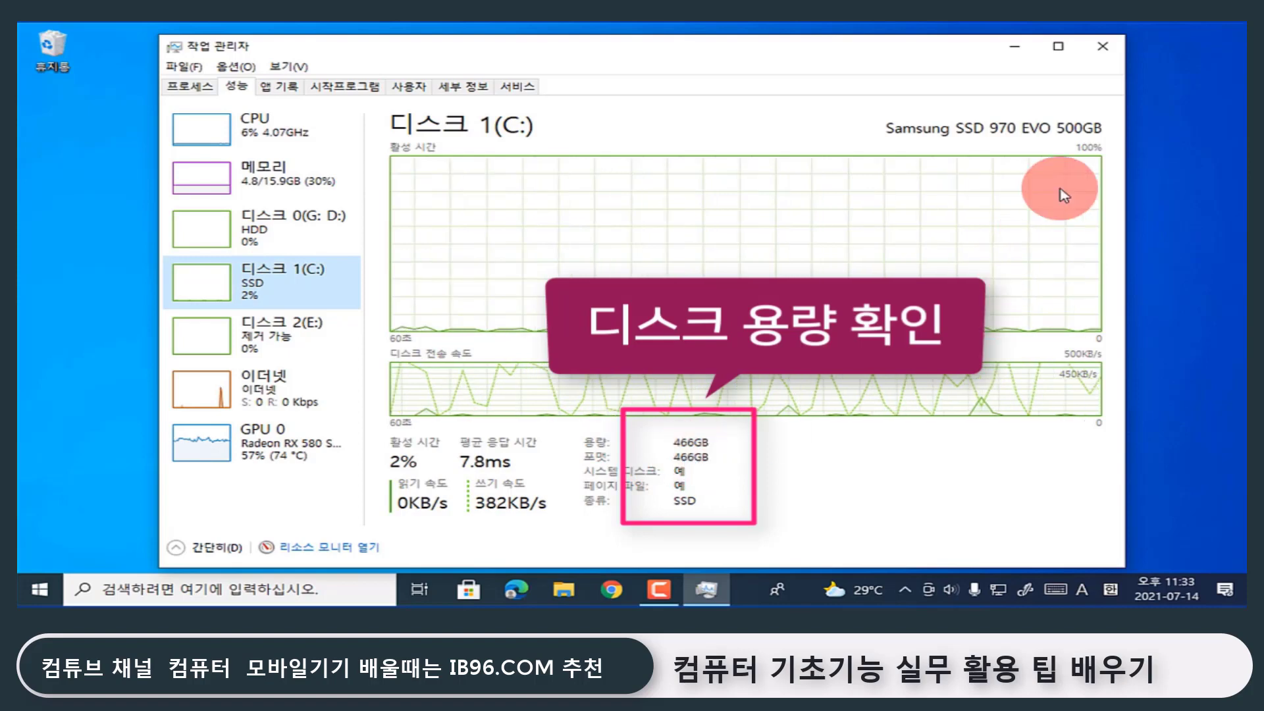
pyautogui.click(279, 333)
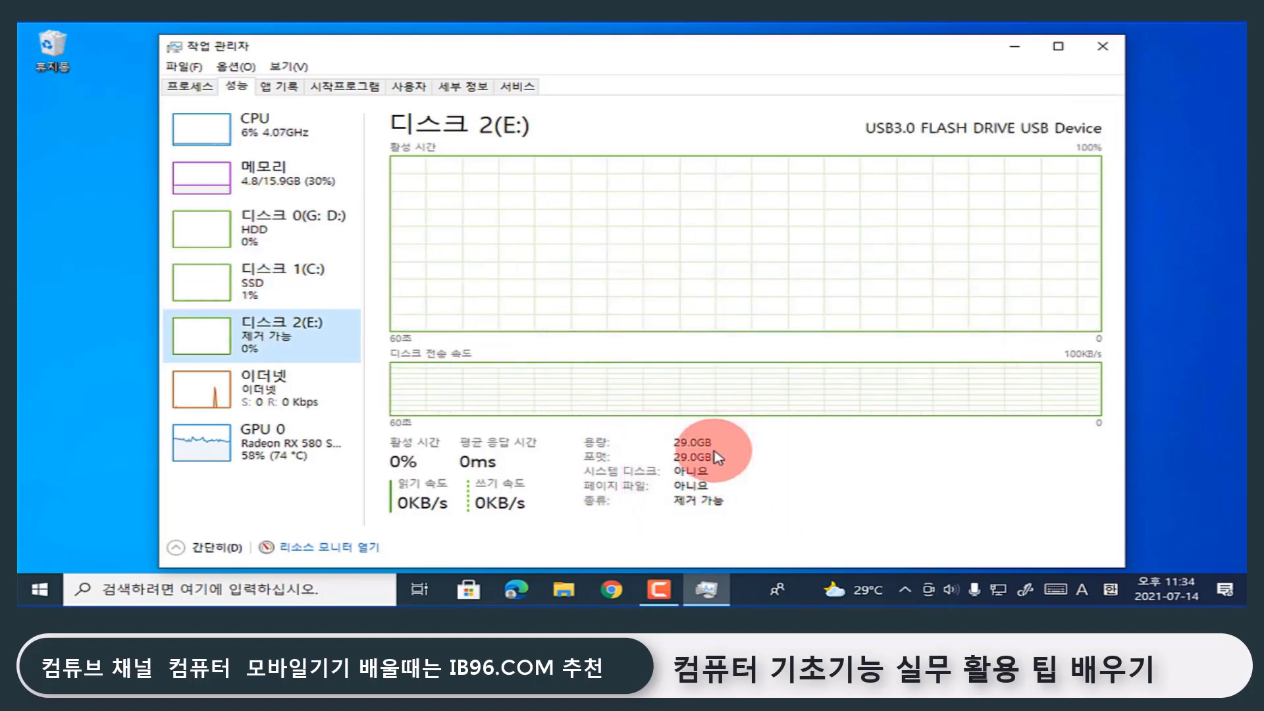
pyautogui.click(291, 390)
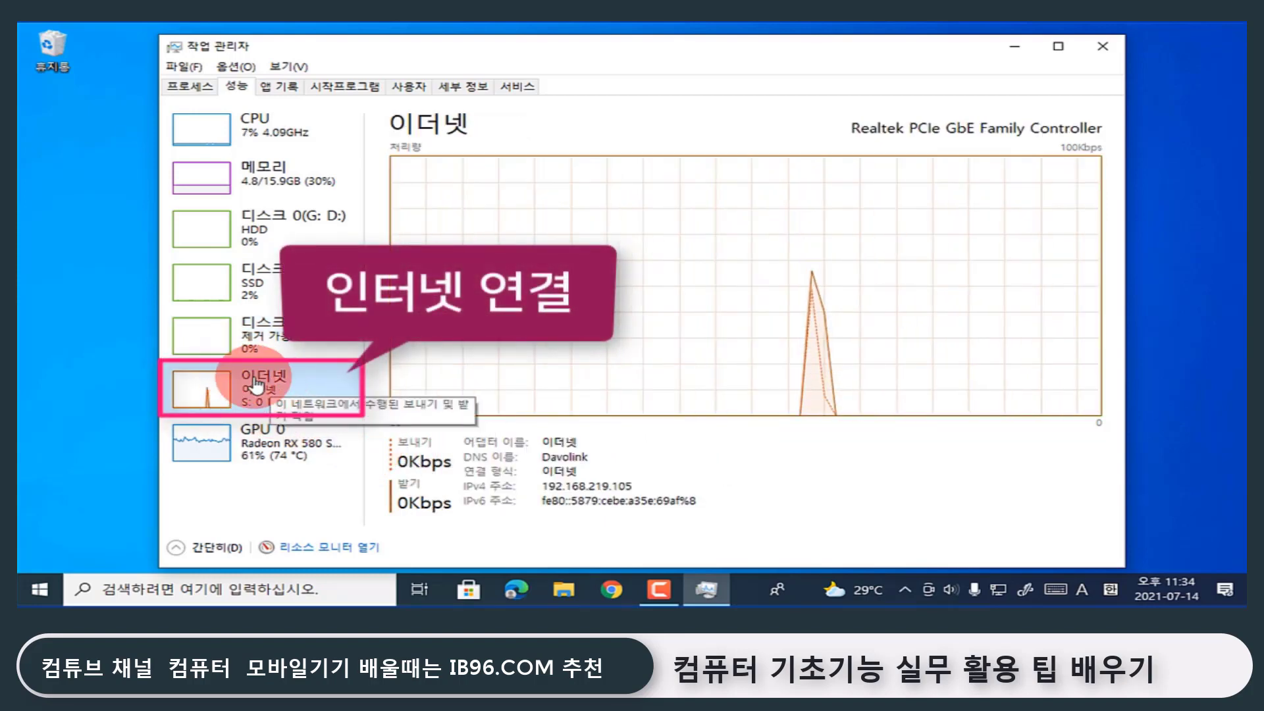
pyautogui.click(276, 461)
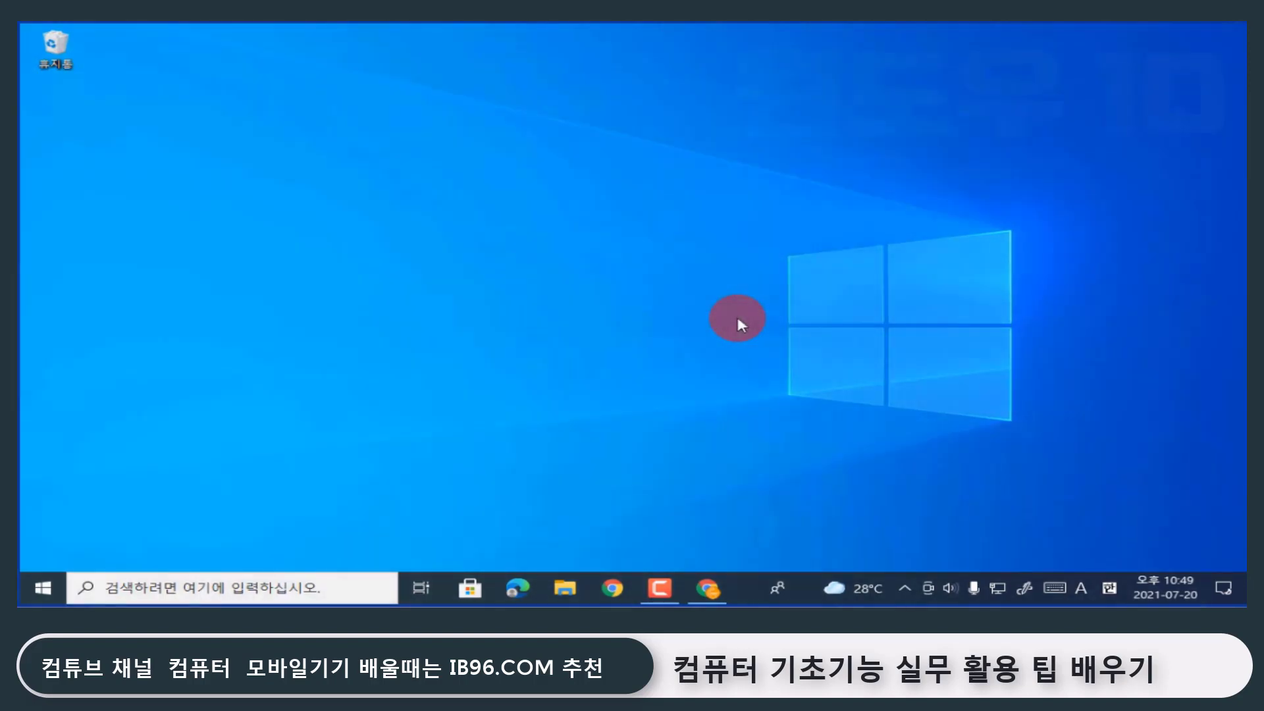
# Open the desktop's personalization settings (개인 설정) and set the background type to picture (사진)
pyautogui.rightClick(744, 323)
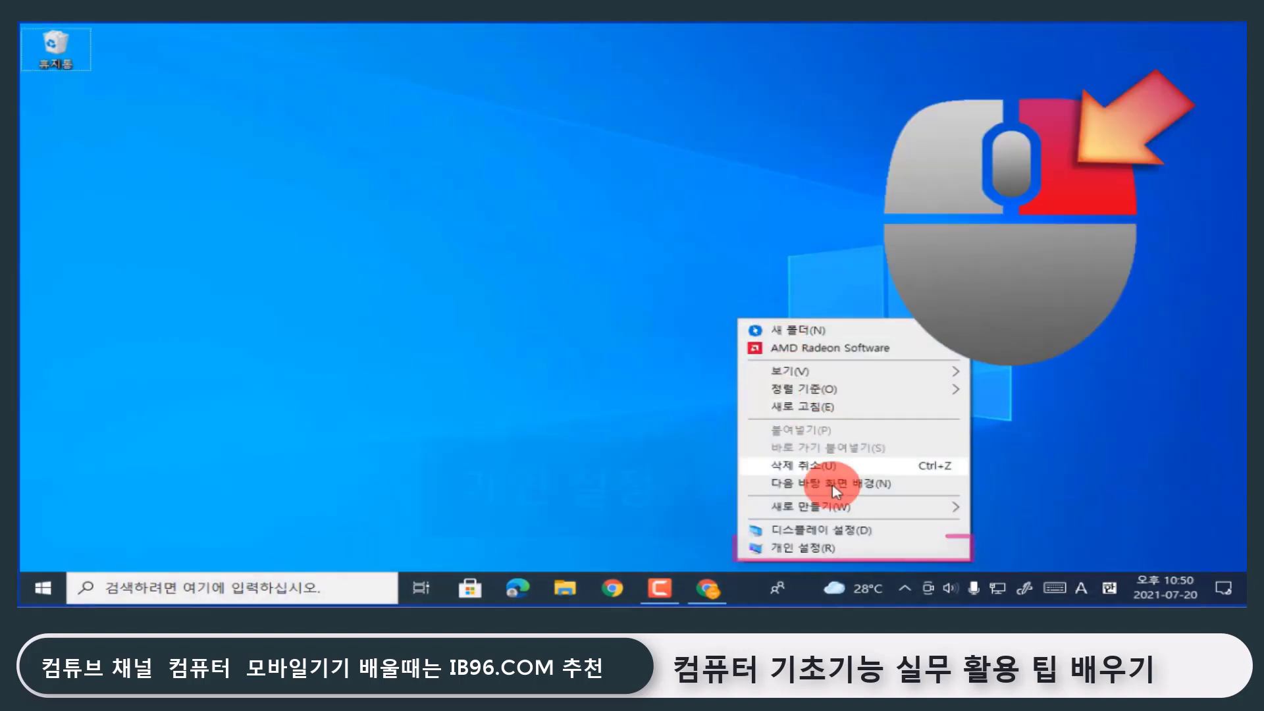
pyautogui.click(839, 556)
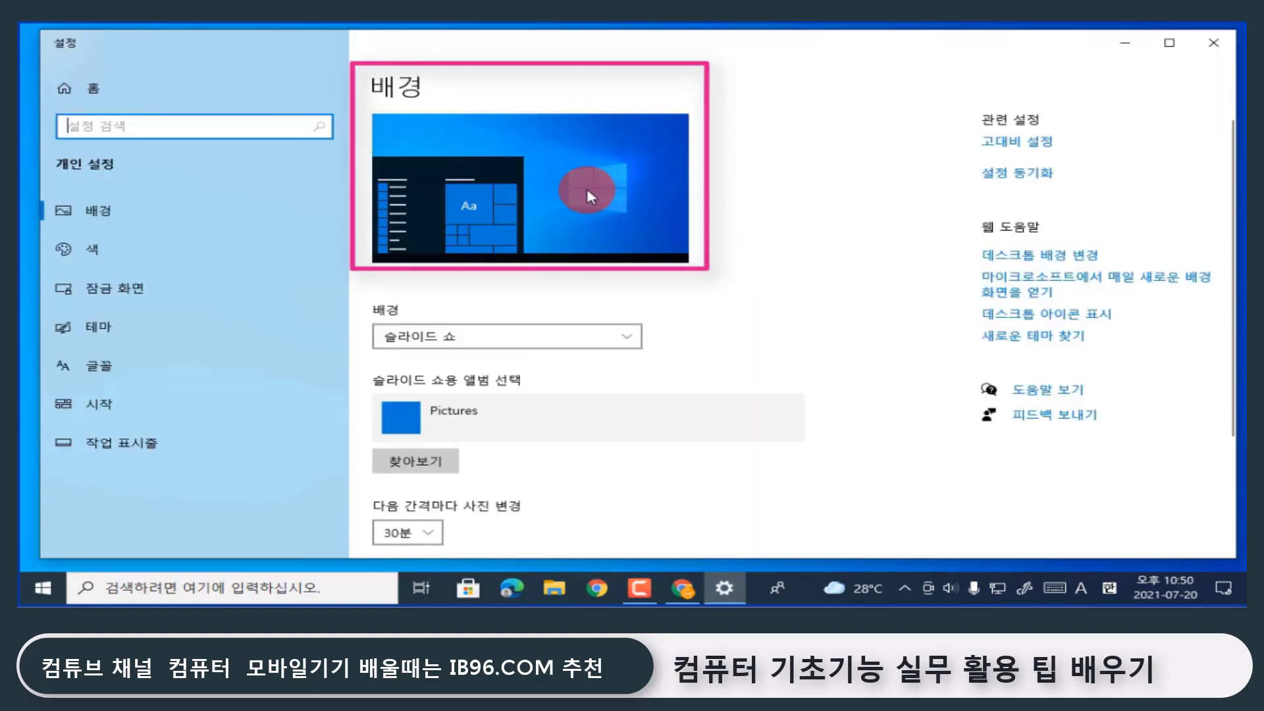
pyautogui.click(579, 341)
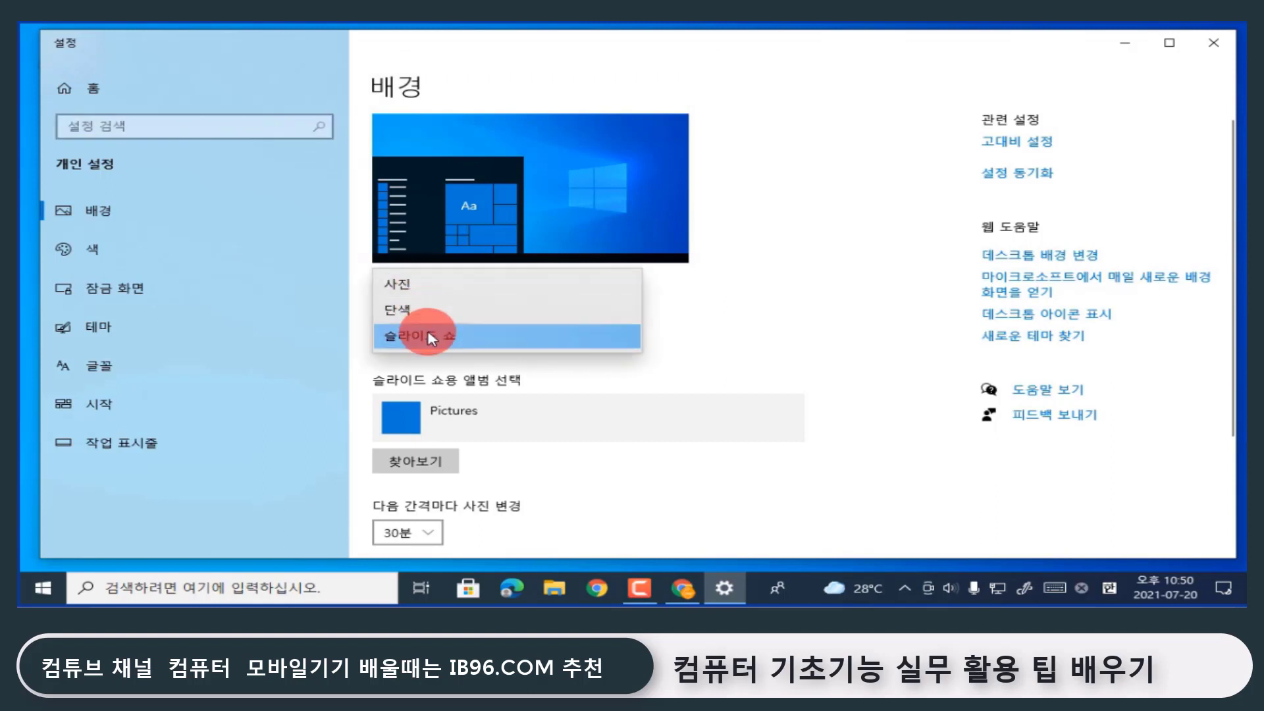
pyautogui.click(453, 284)
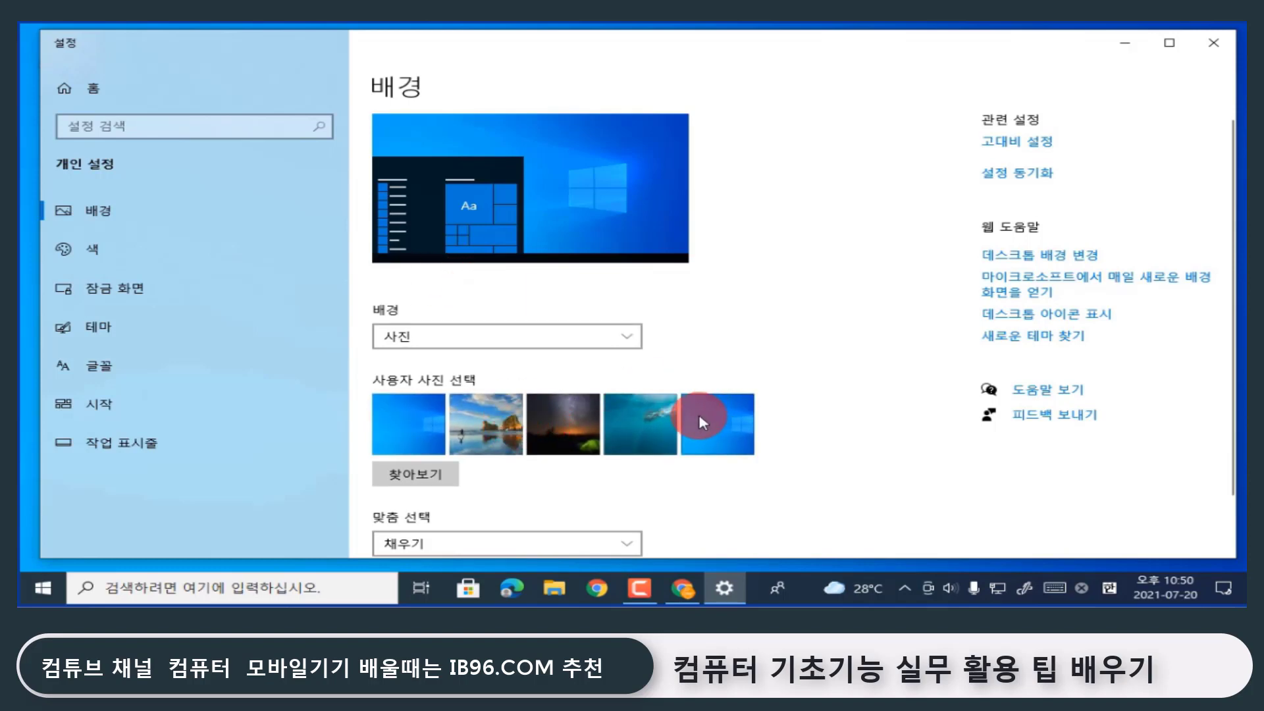
# Set the photo 20190509_151658 from the desktop's 사진 folder as the background and minimize Settings to view it
pyautogui.click(396, 473)
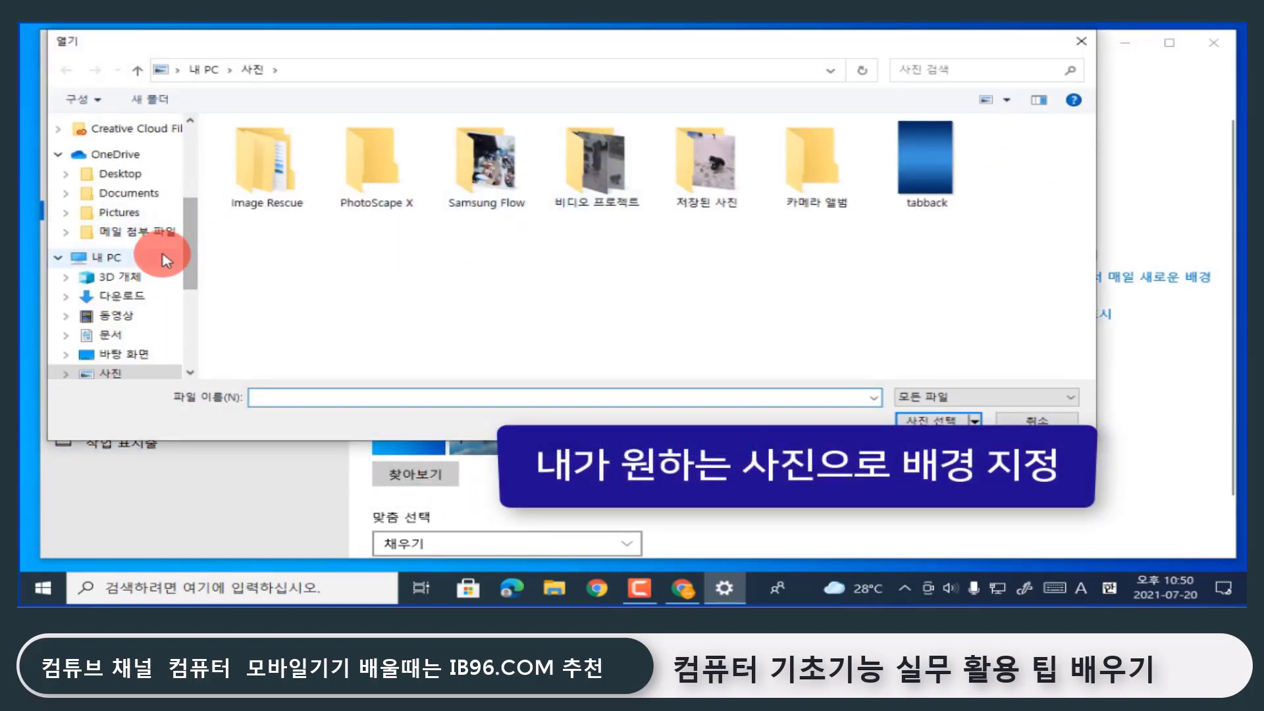
pyautogui.click(136, 356)
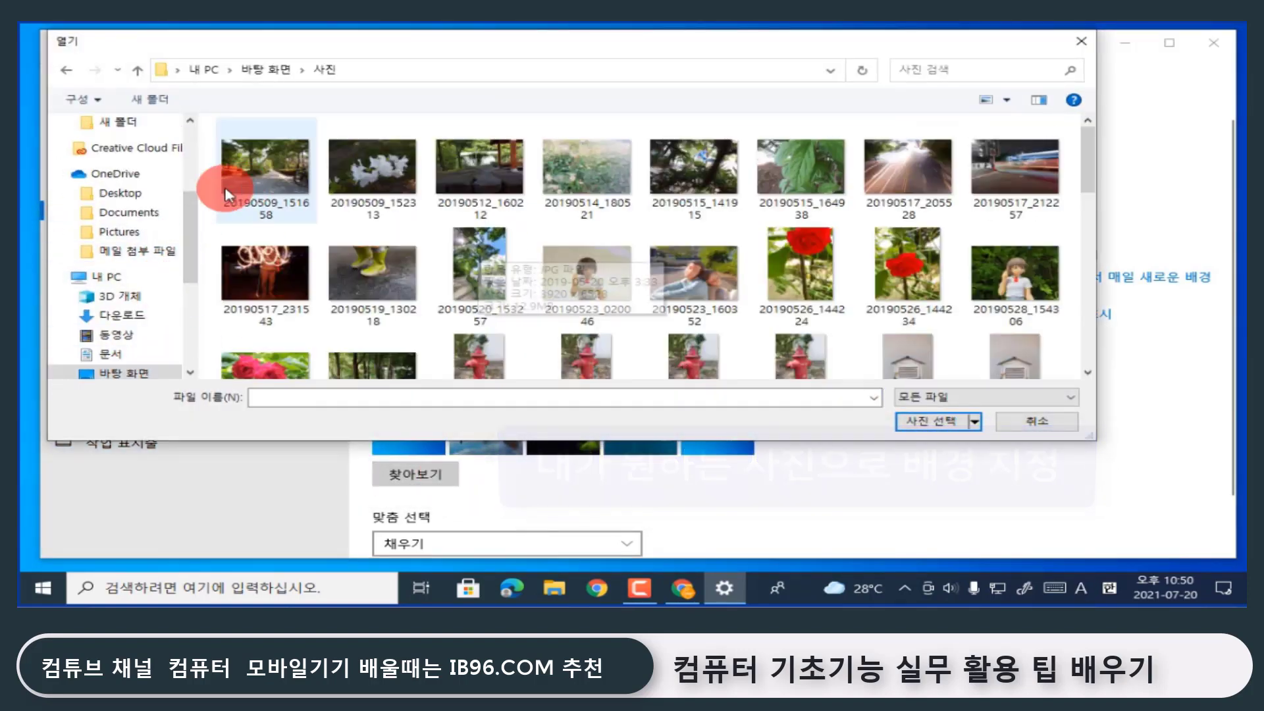
pyautogui.click(250, 176)
pyautogui.click(935, 421)
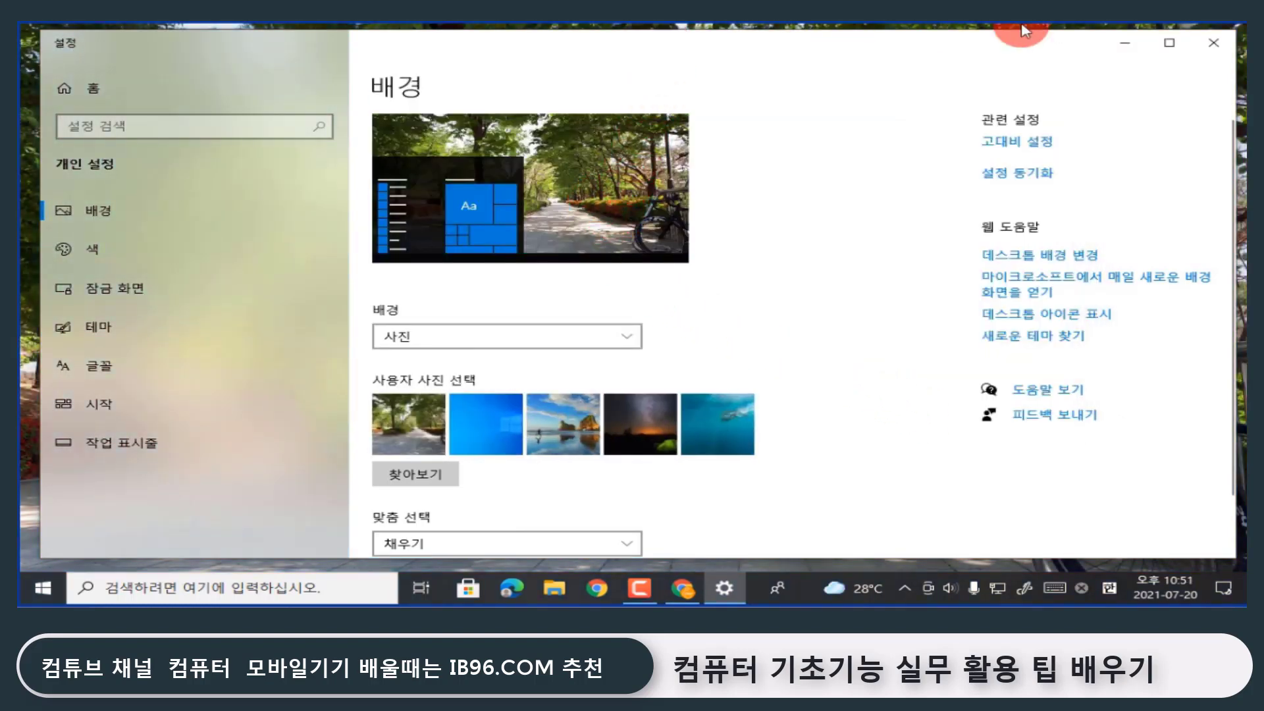
pyautogui.click(1127, 45)
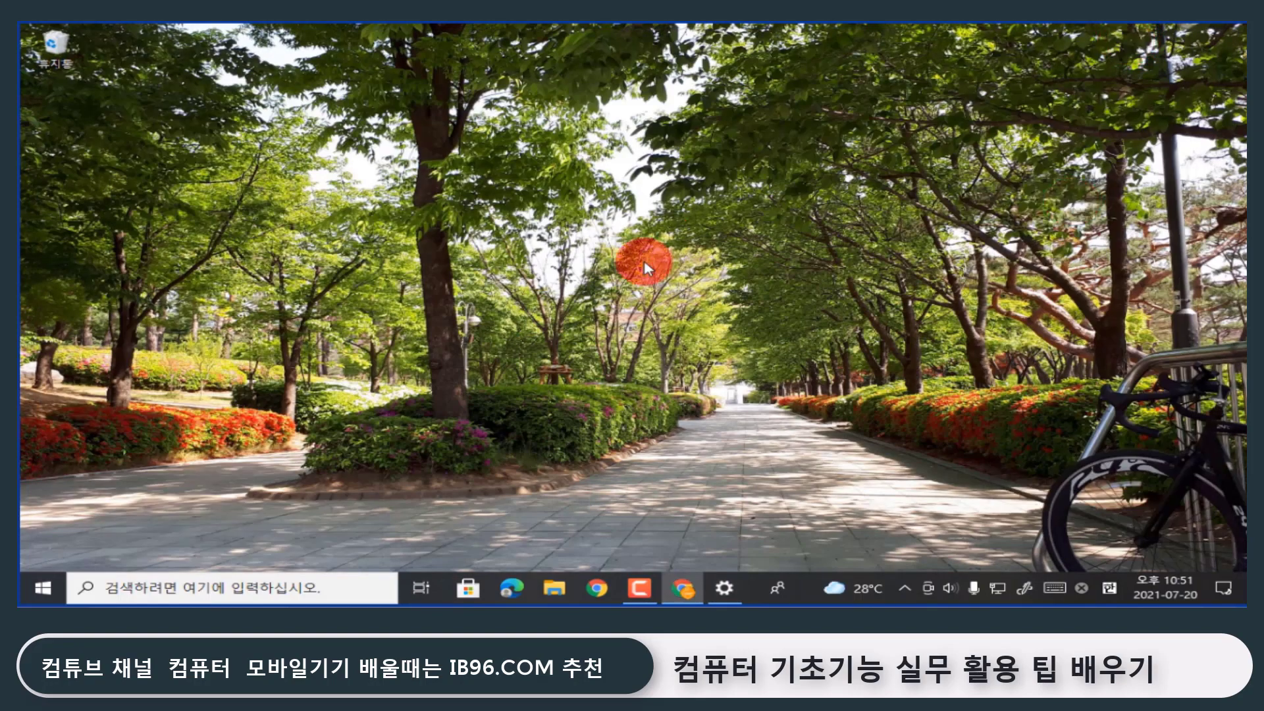
# Bring Settings back and change the background to a solid color (단색) using the brown 보호색 swatch
pyautogui.click(724, 588)
pyautogui.click(607, 334)
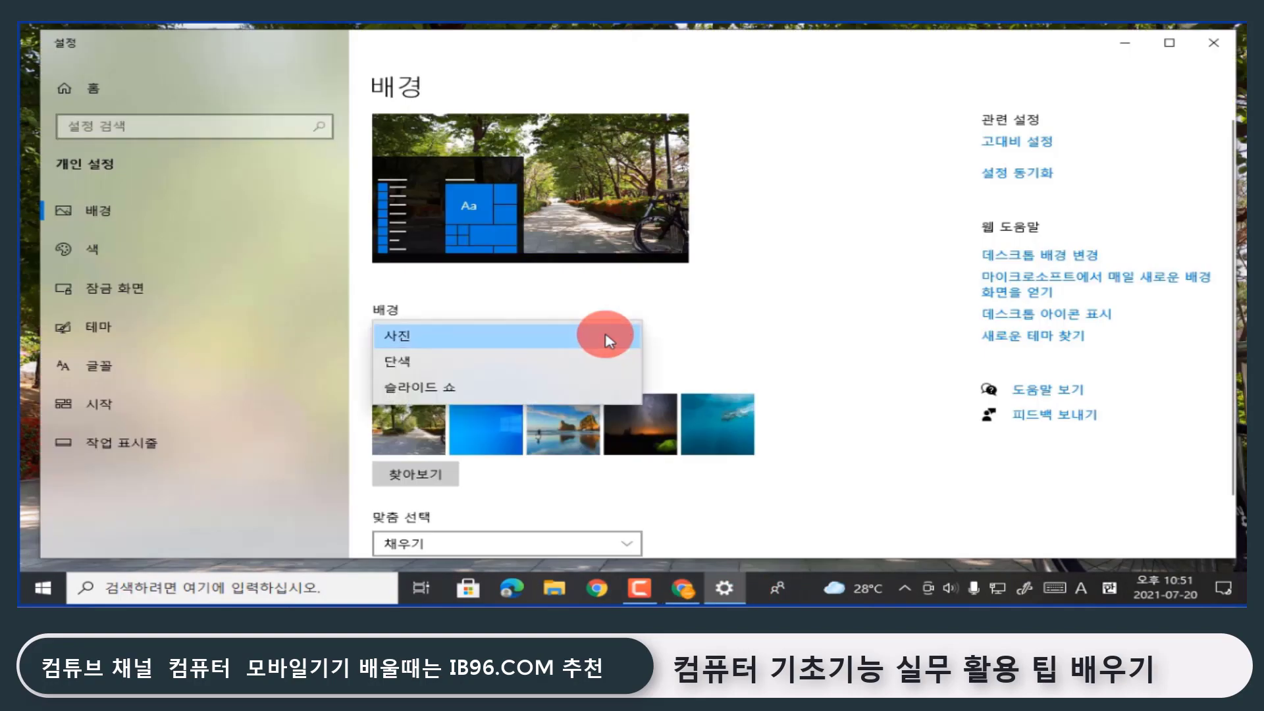
pyautogui.click(565, 361)
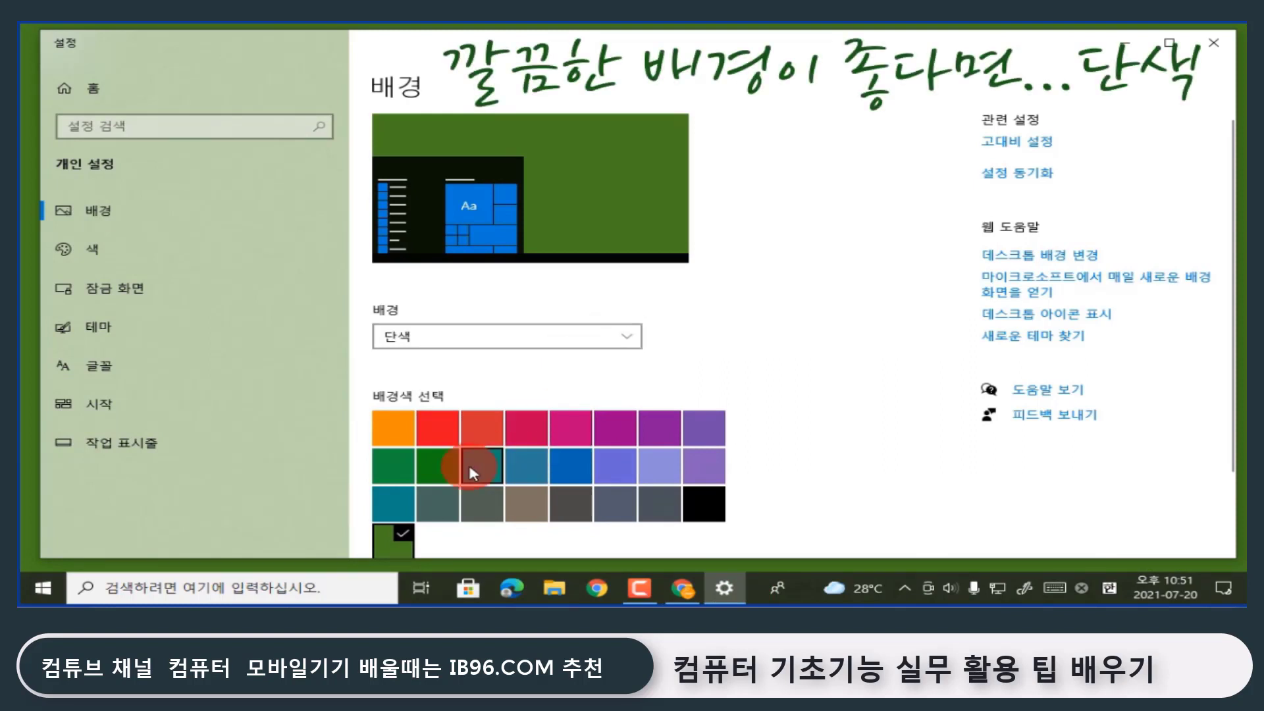
pyautogui.click(527, 505)
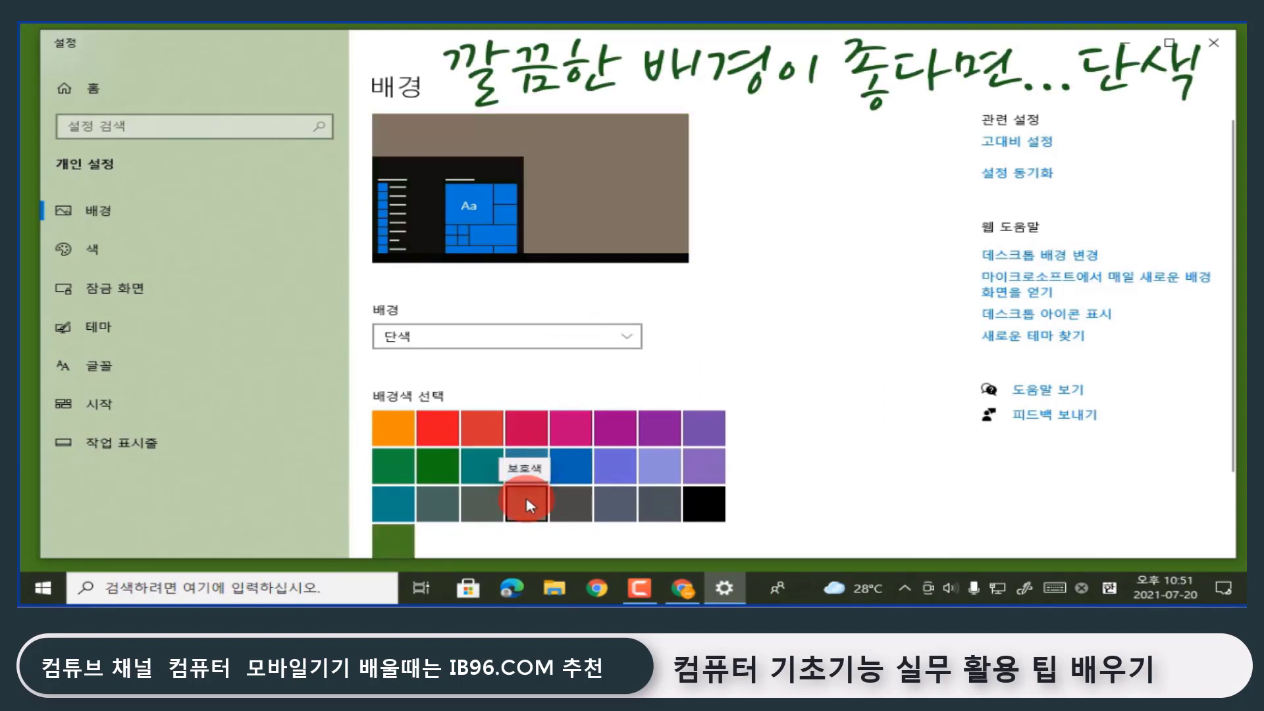
# Change the background to a slide show (슬라이드 쇼) and open its picture change interval options
pyautogui.click(578, 329)
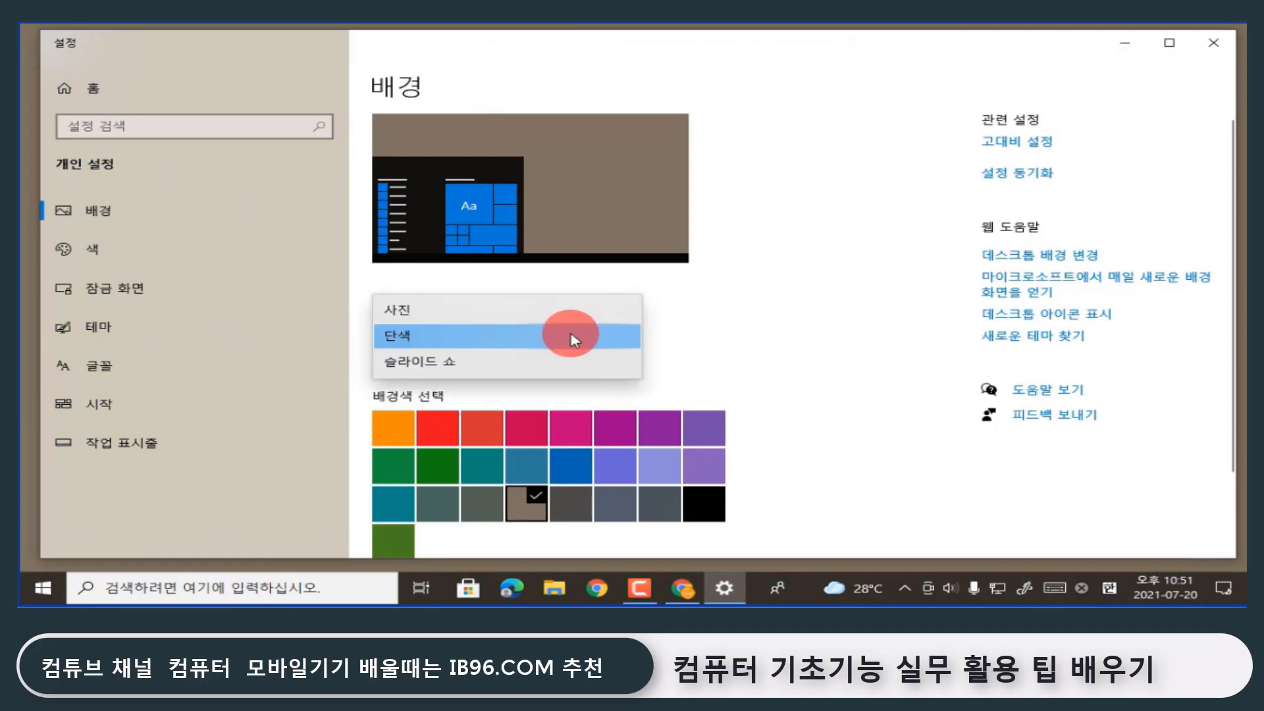
pyautogui.click(566, 356)
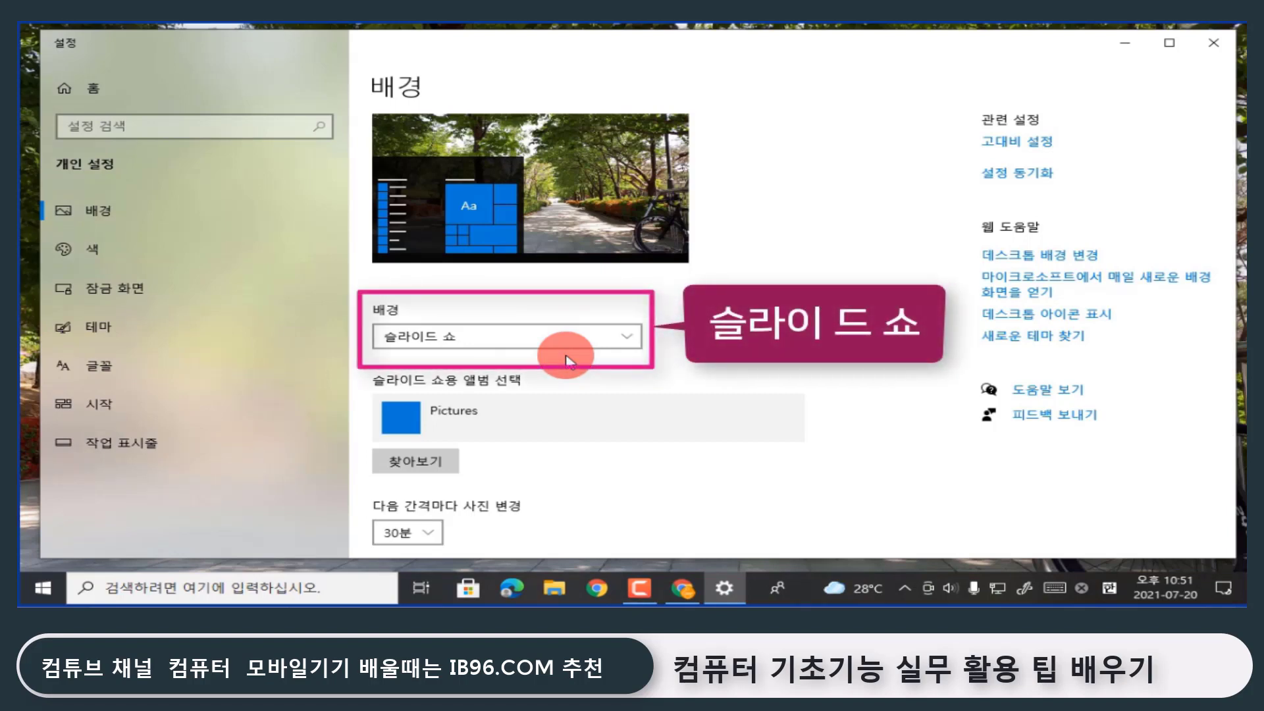
pyautogui.scroll(-2, 461, 395)
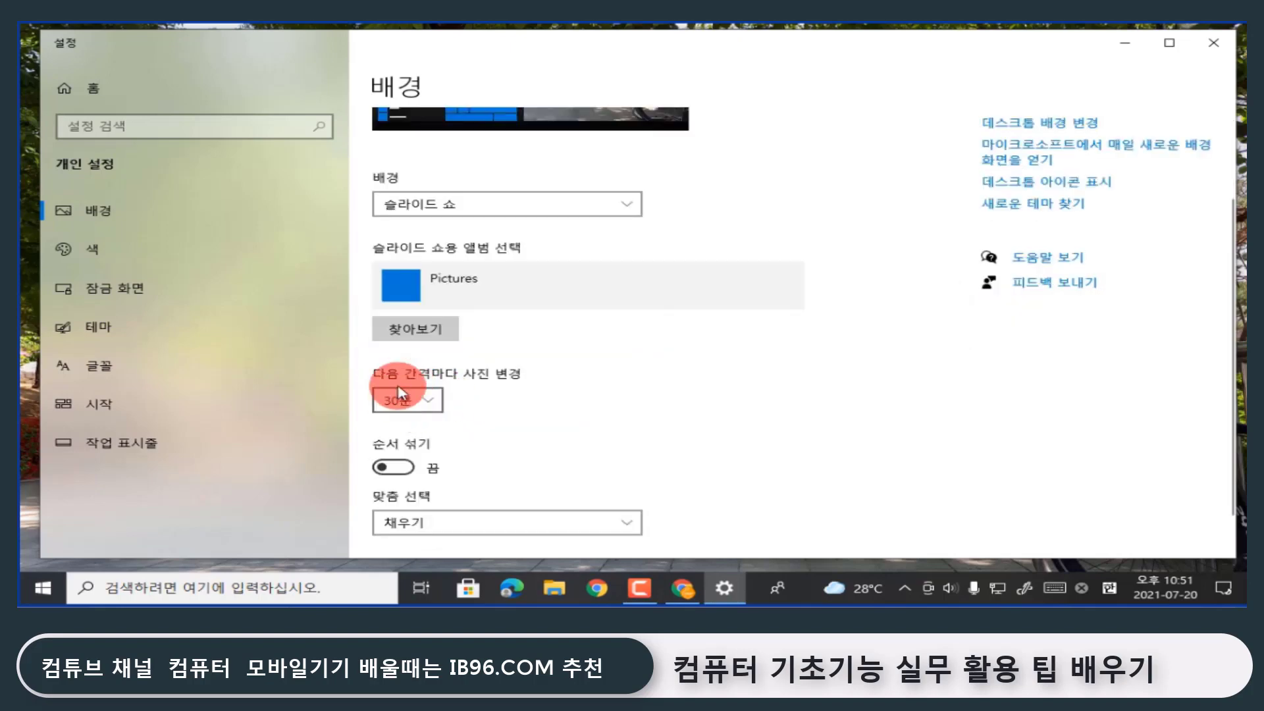
pyautogui.click(430, 411)
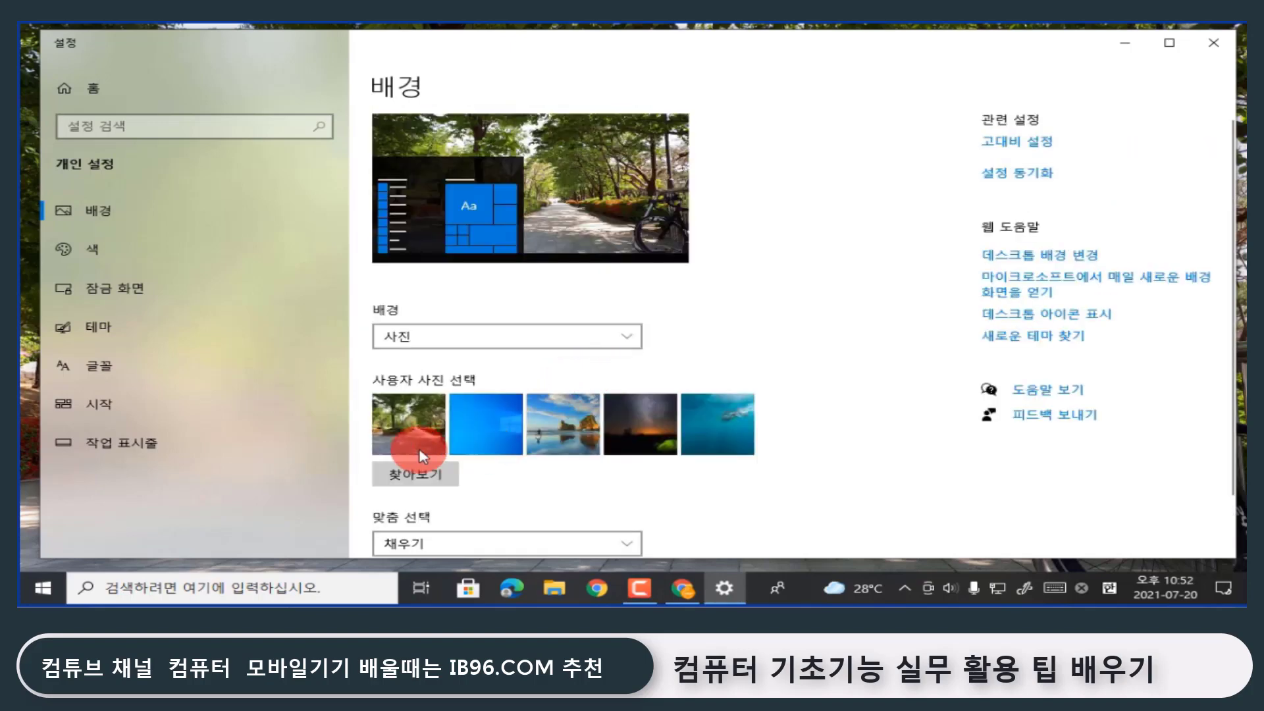
# Select the blue Windows default picture from the recent pictures as the desktop background
pyautogui.click(505, 425)
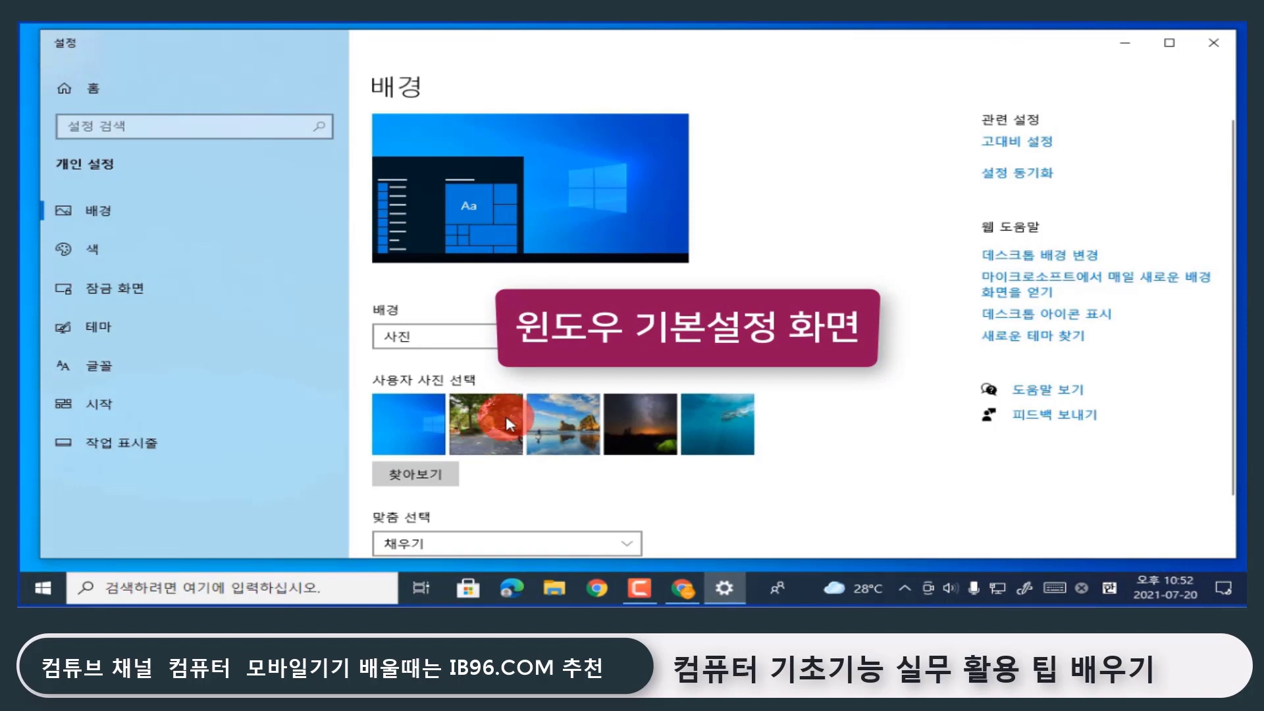
pyautogui.scroll(-2, 842, 329)
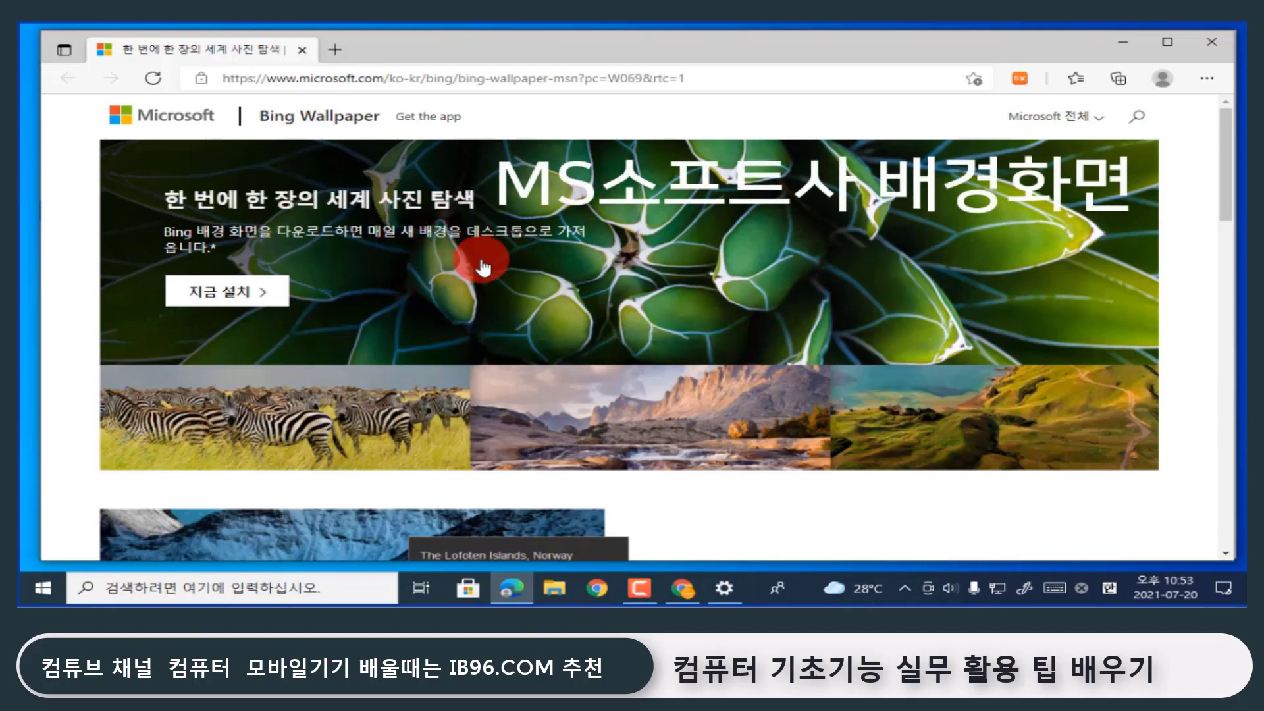
# Look through Microsoft's Bing Wallpaper page, download the BingWallpaper.exe installer, and close the browser
pyautogui.scroll(-3, 573, 333)
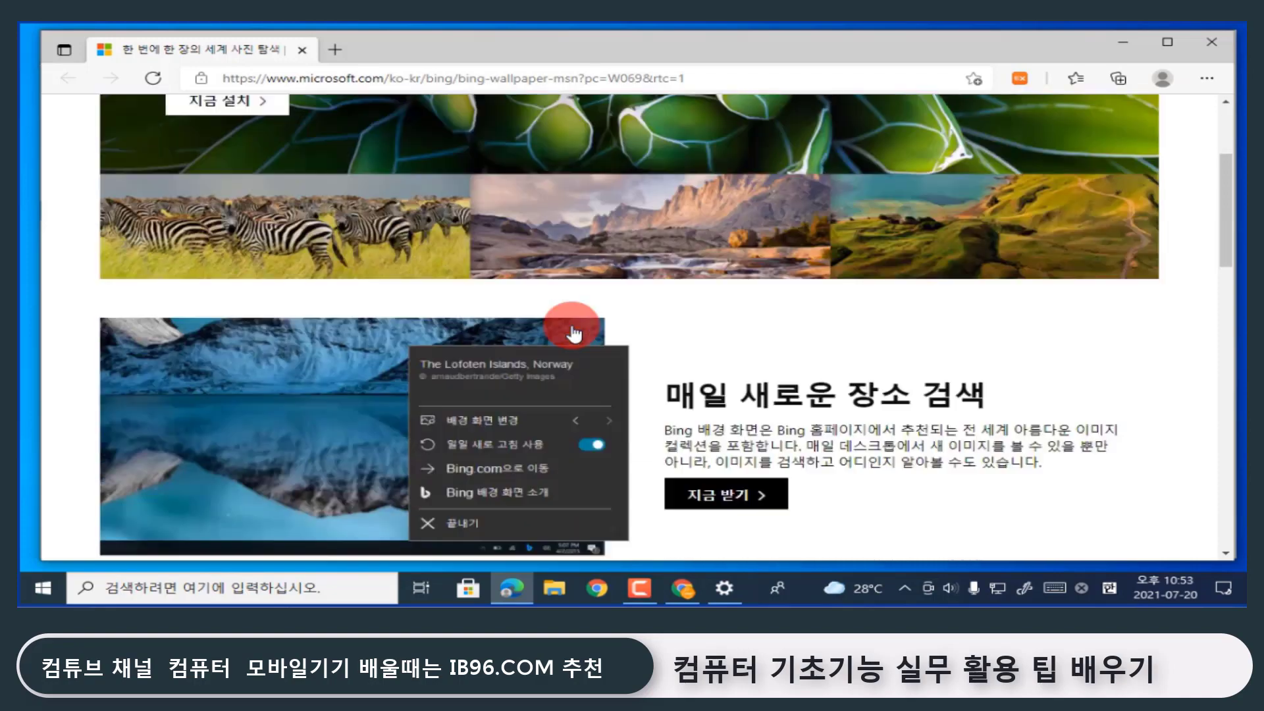
pyautogui.scroll(3, 573, 330)
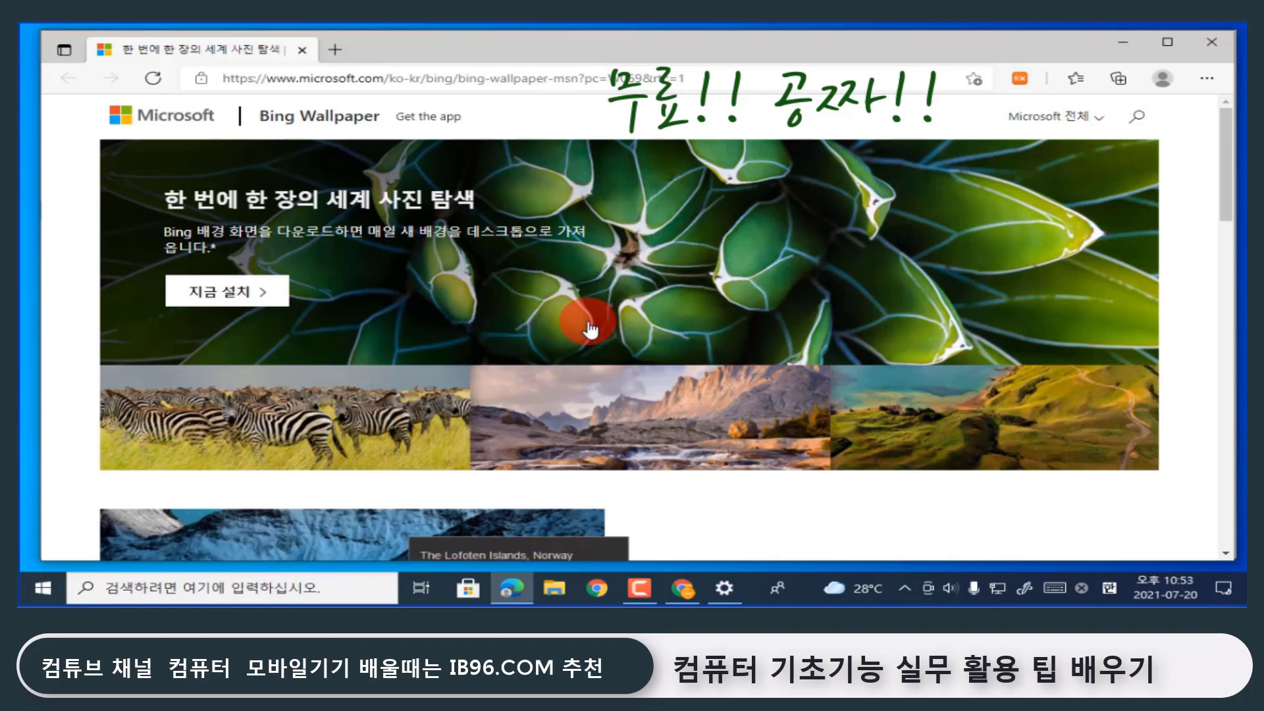
pyautogui.click(270, 291)
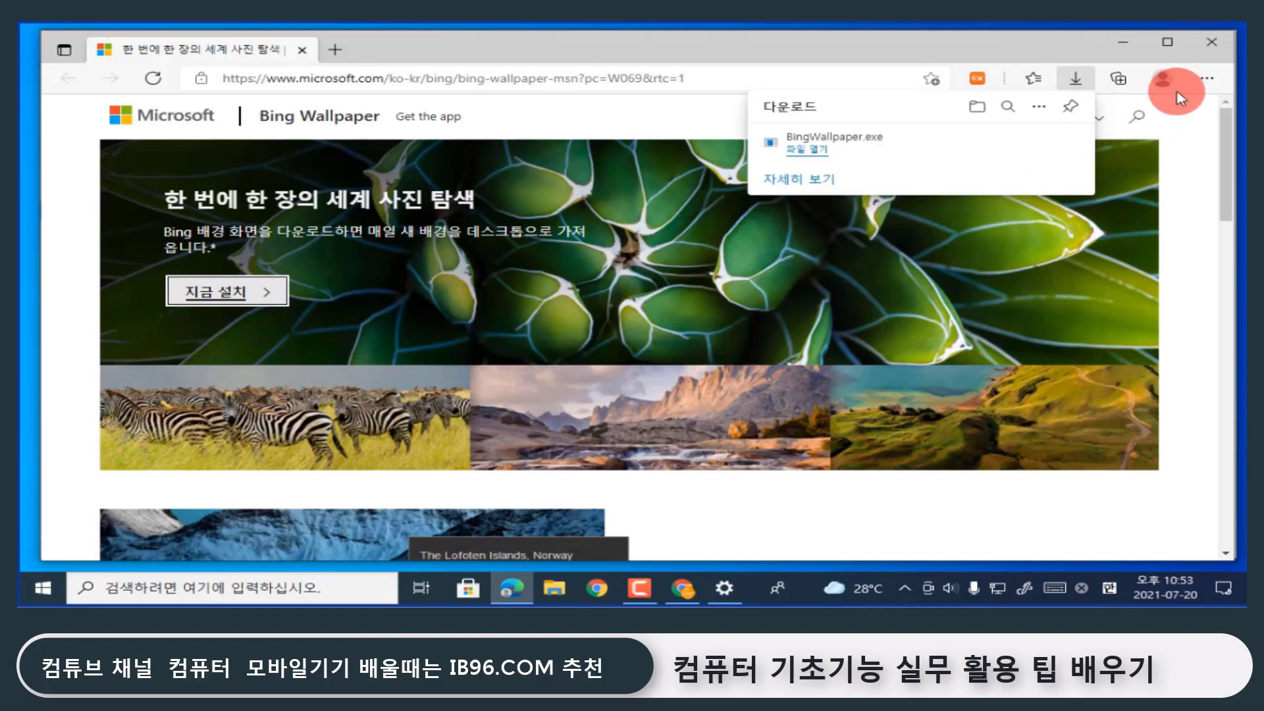
pyautogui.click(1214, 43)
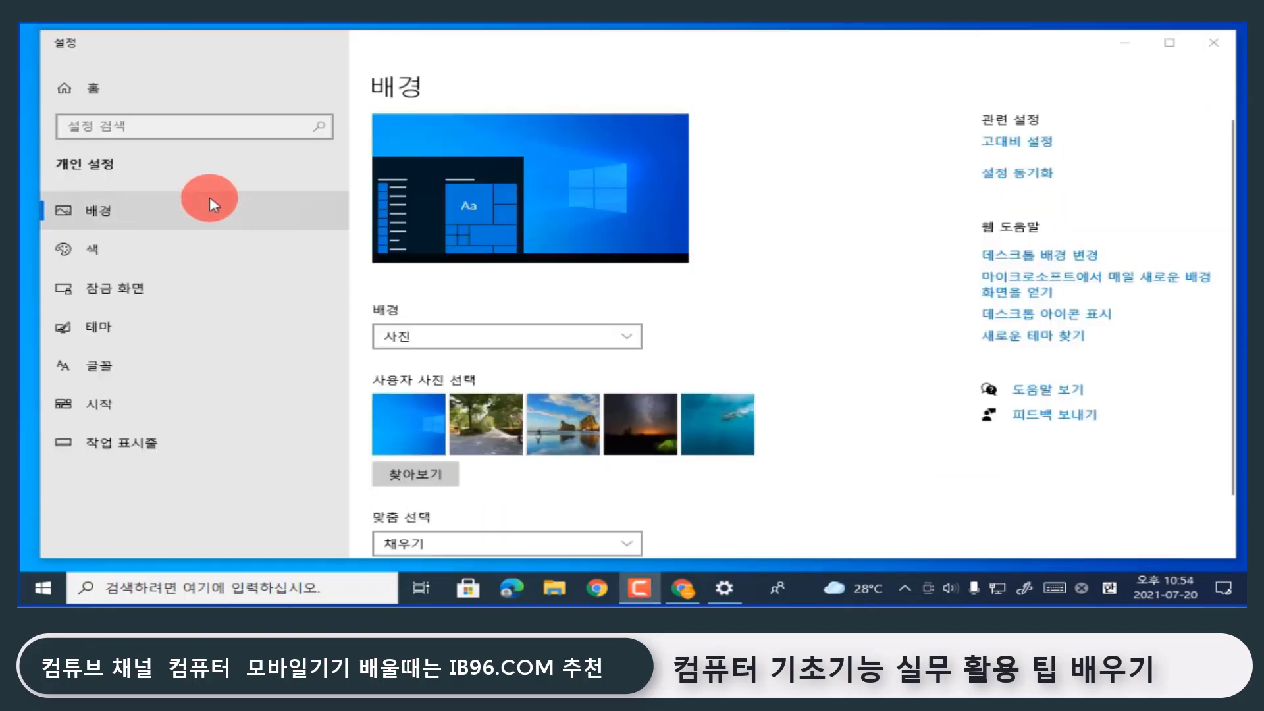
# Open the lock screen settings (잠금 화면), keep Windows 추천 as the background type, and view the status app choices
pyautogui.click(160, 295)
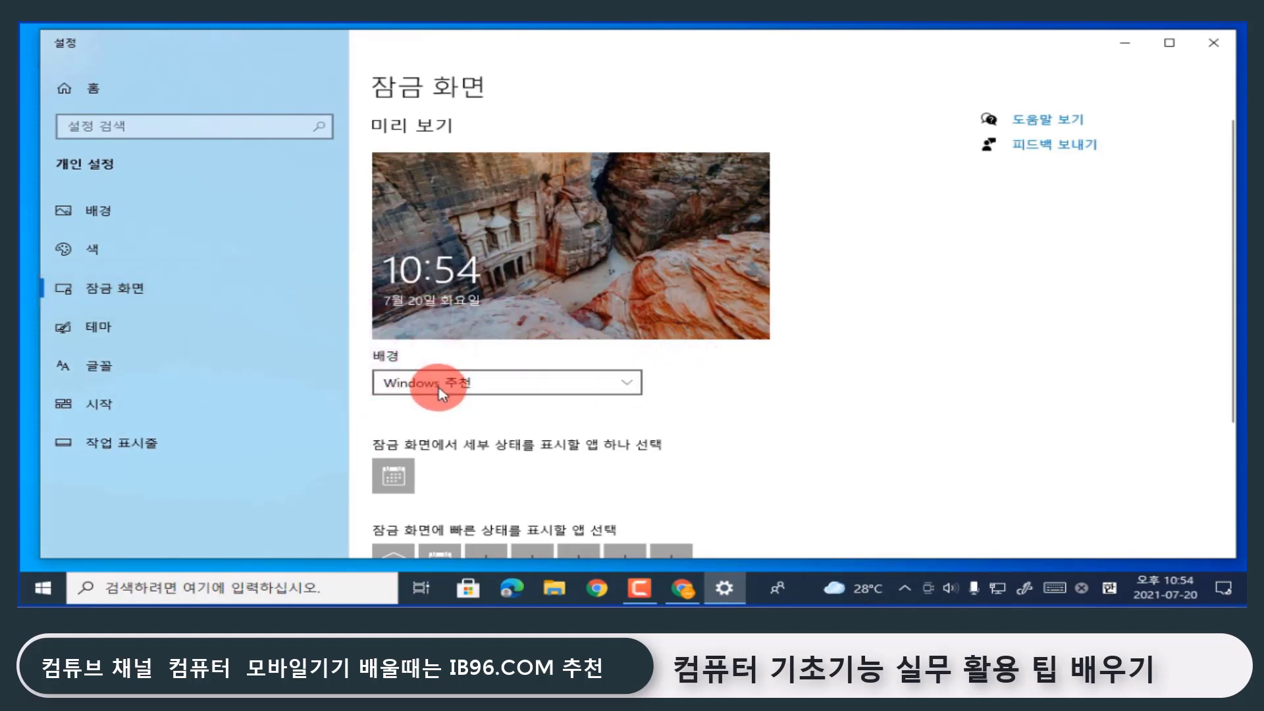
pyautogui.click(573, 386)
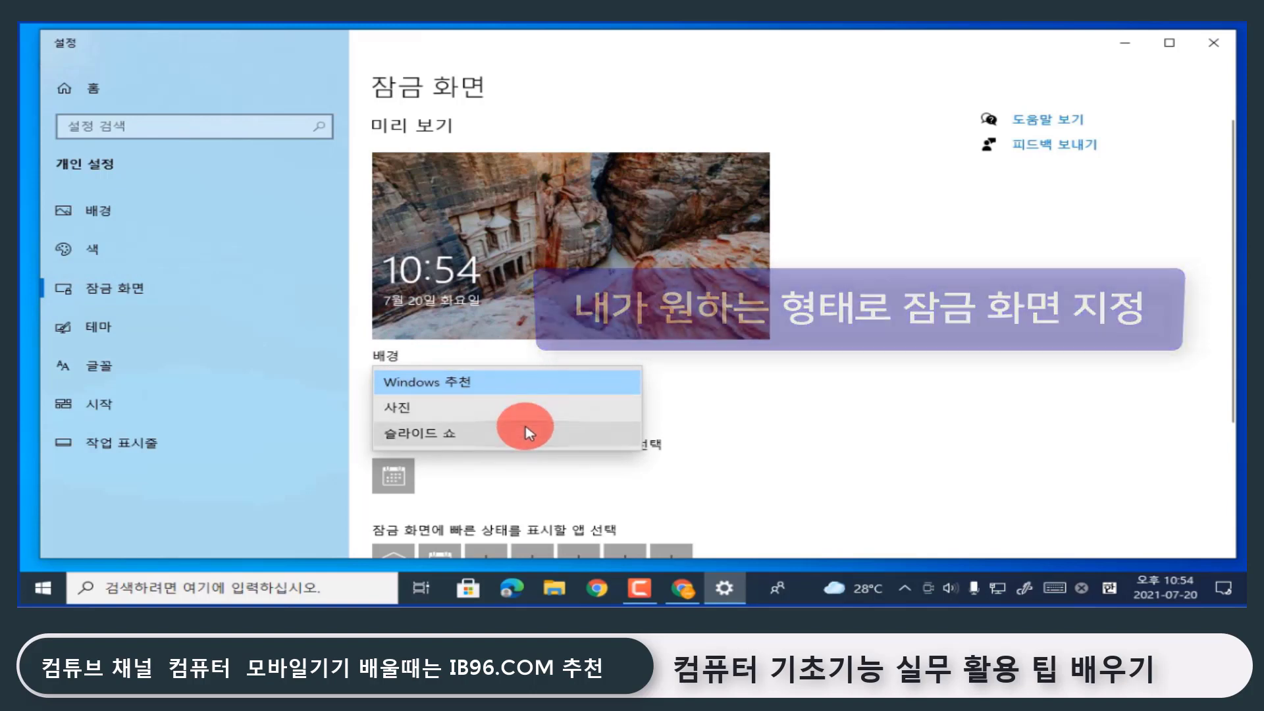
pyautogui.click(494, 388)
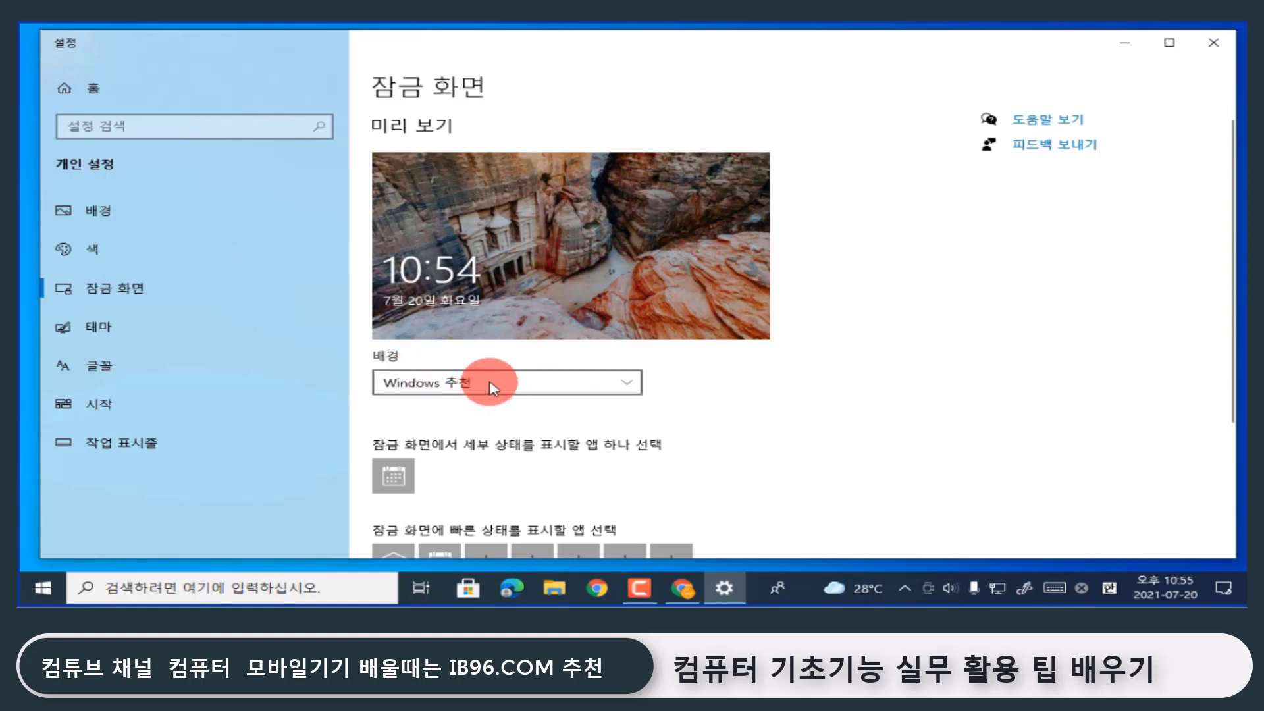
pyautogui.scroll(-3, 494, 388)
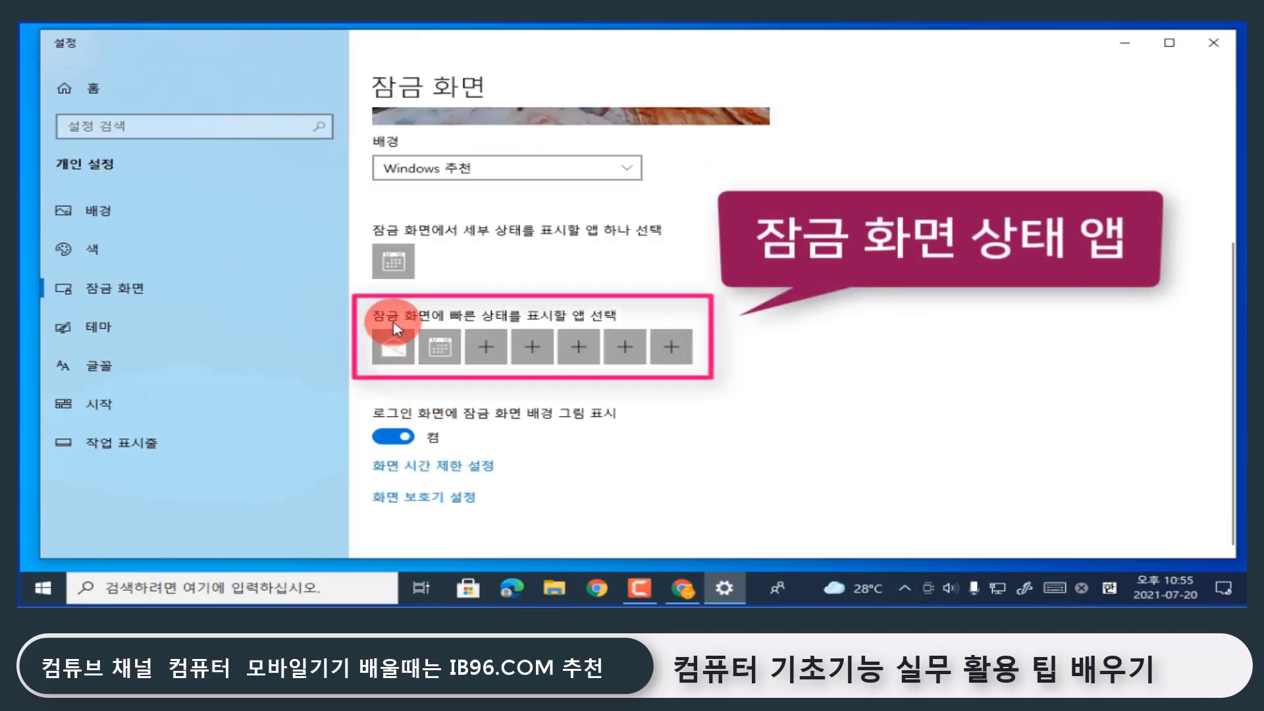
# Review the lock screen quick status app choices, keep 없음, and switch the sign-in screen background picture off and back on
pyautogui.click(502, 356)
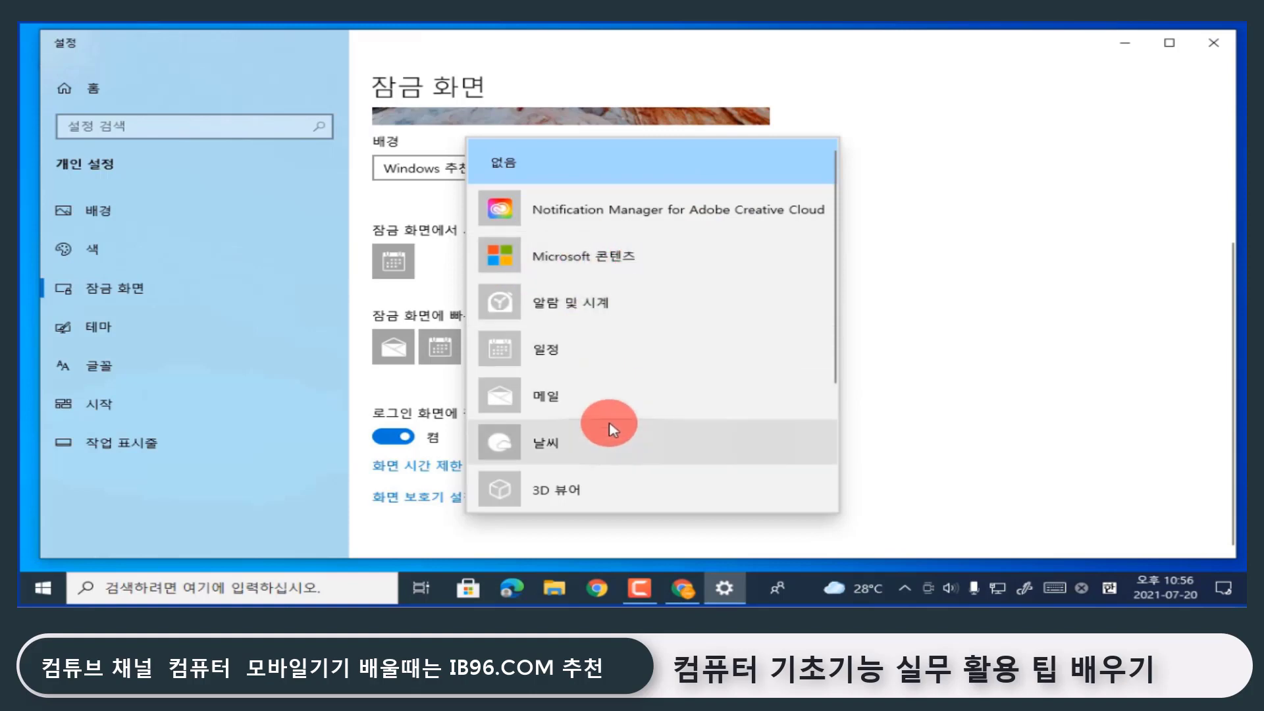
pyautogui.scroll(-2, 610, 447)
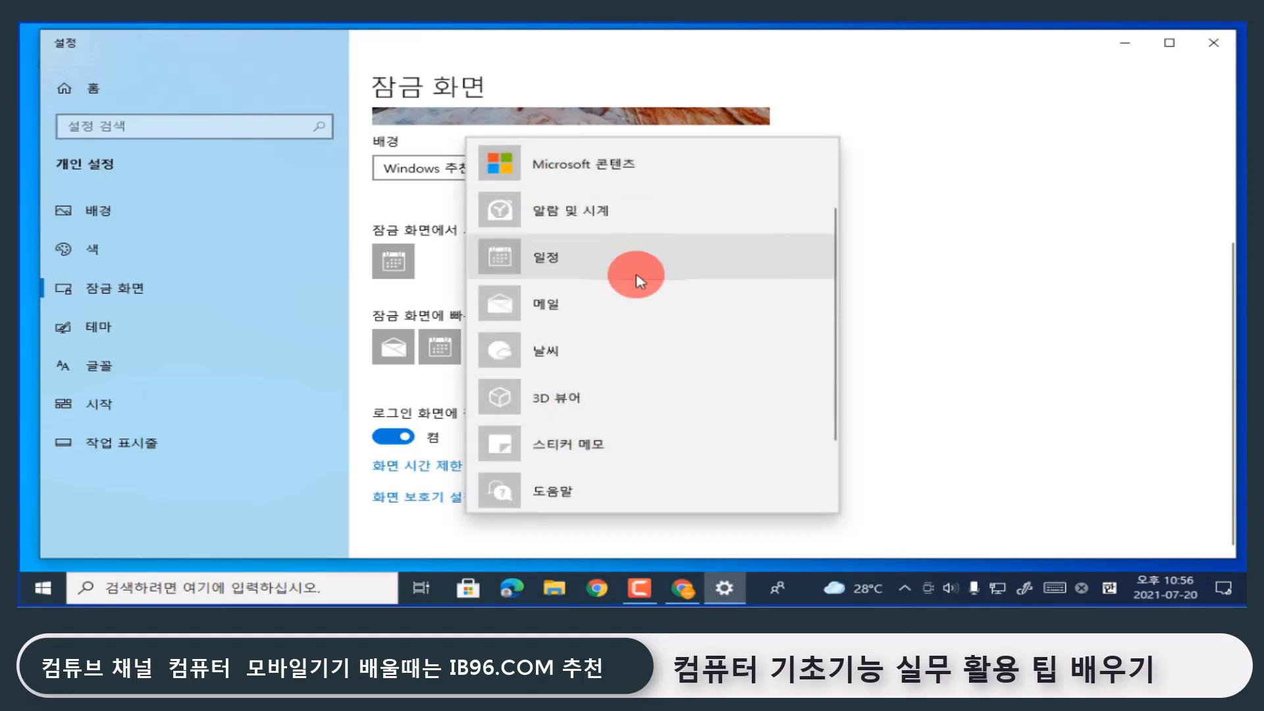
pyautogui.scroll(2, 681, 304)
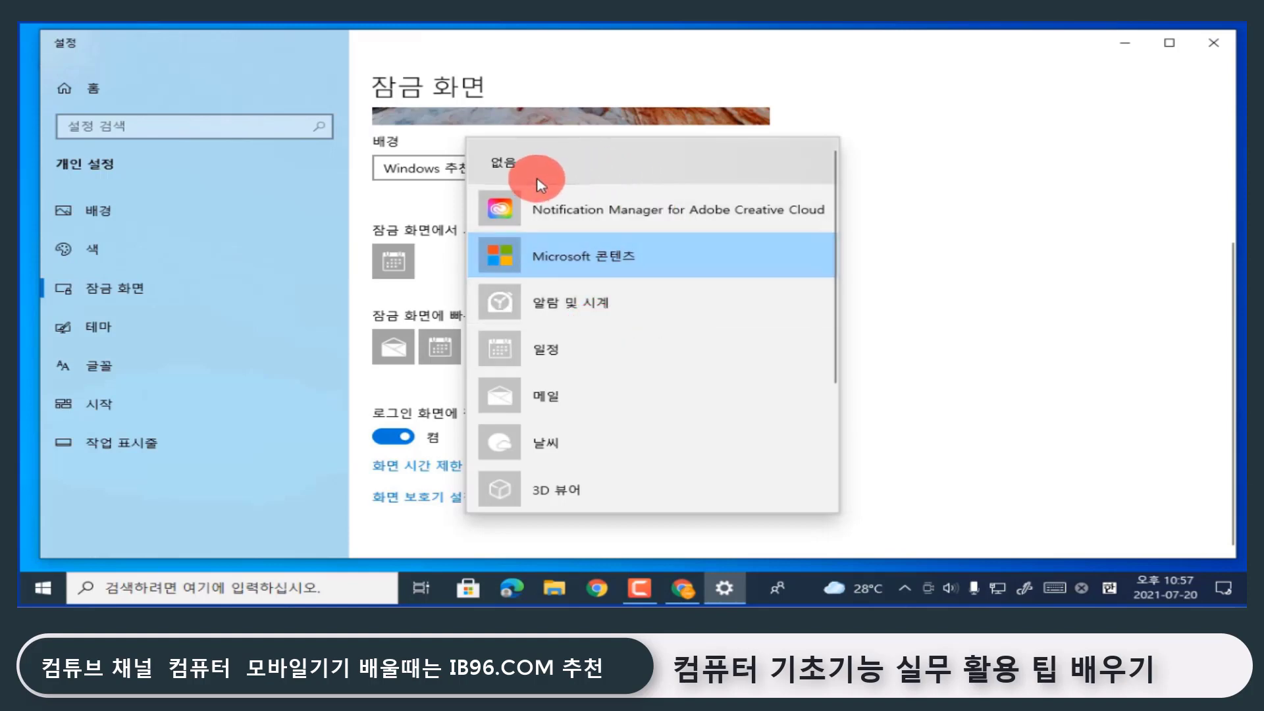
pyautogui.click(564, 157)
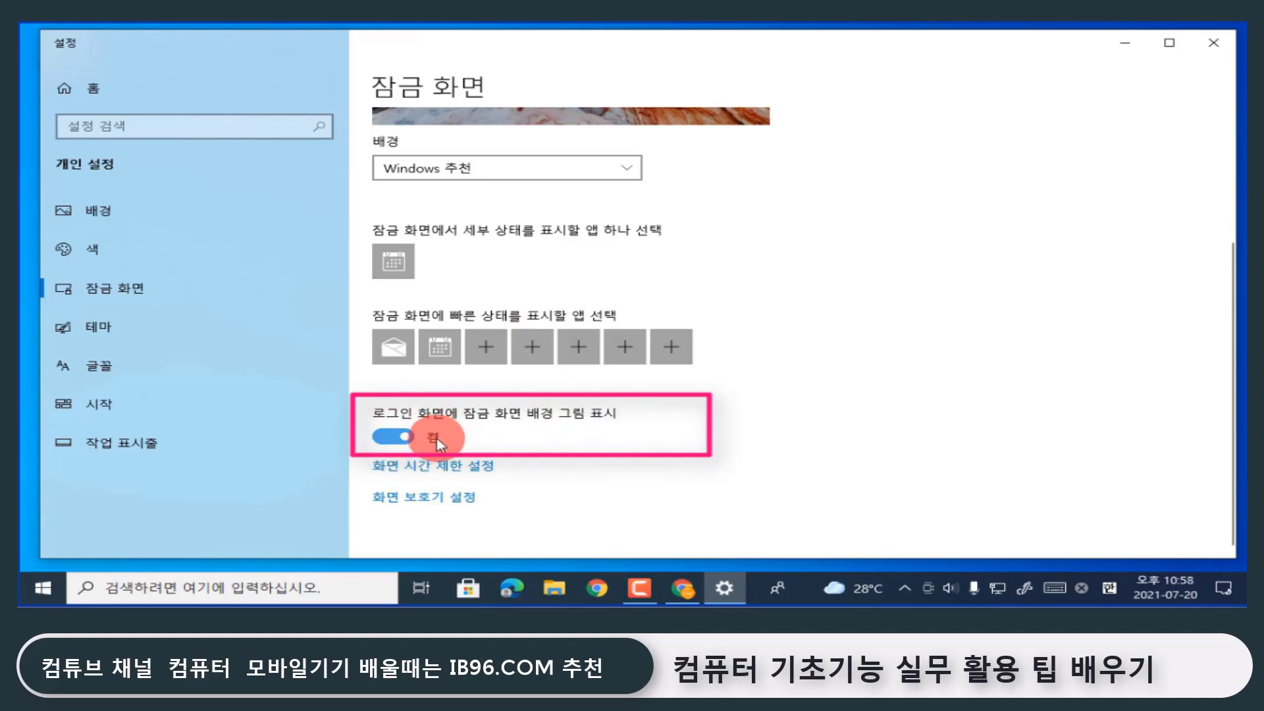
pyautogui.click(403, 439)
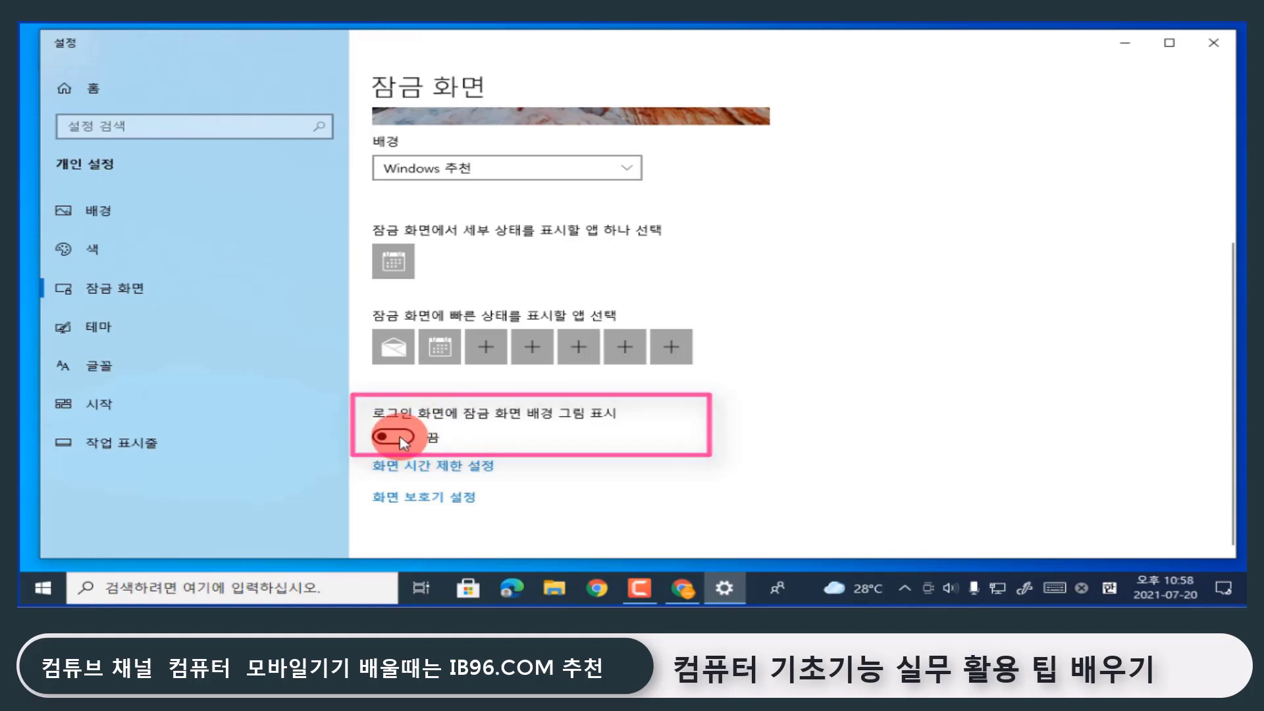
pyautogui.click(395, 437)
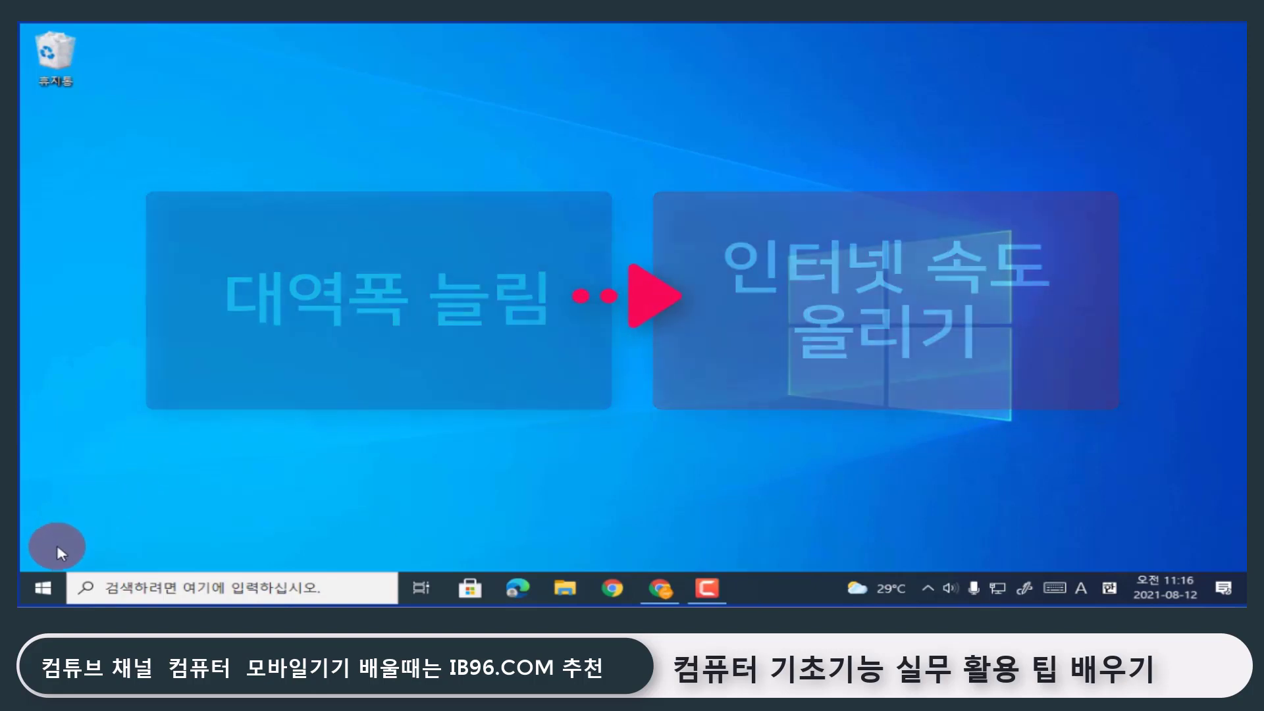
# Open the Windows Update advanced options (고급 옵션) under 업데이트 및 보안 and look through them
pyautogui.click(43, 588)
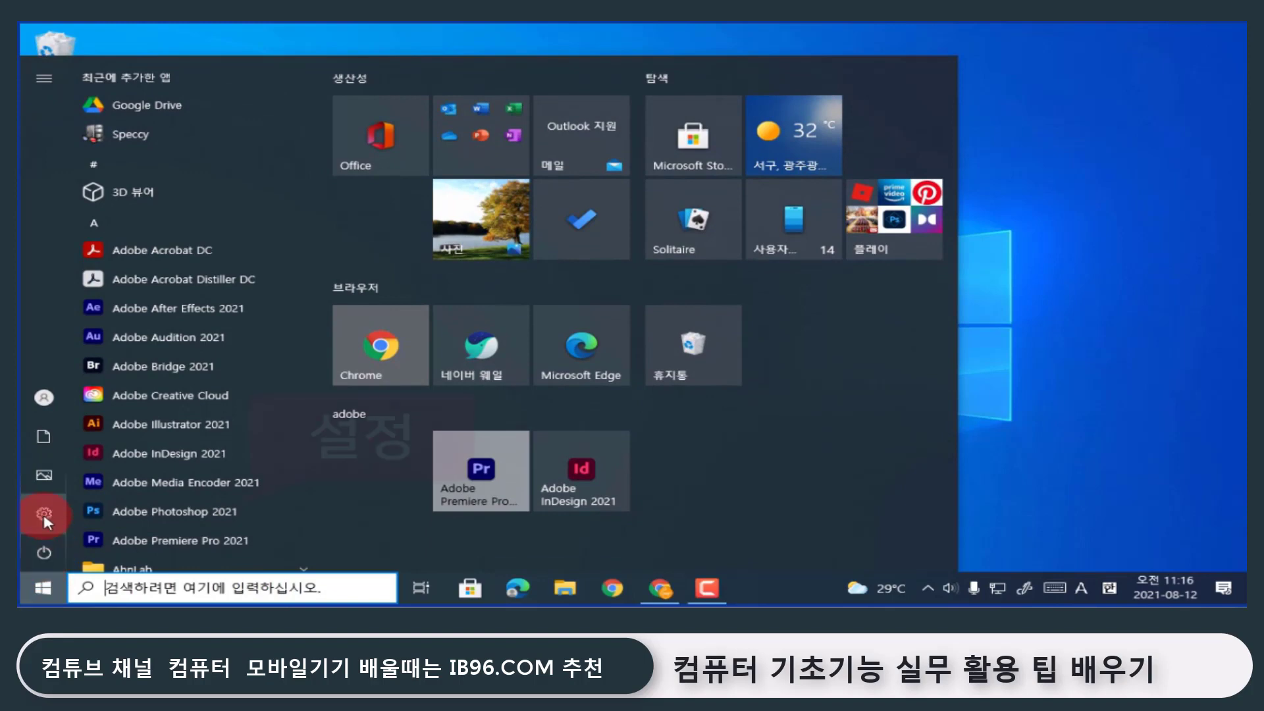
pyautogui.click(44, 520)
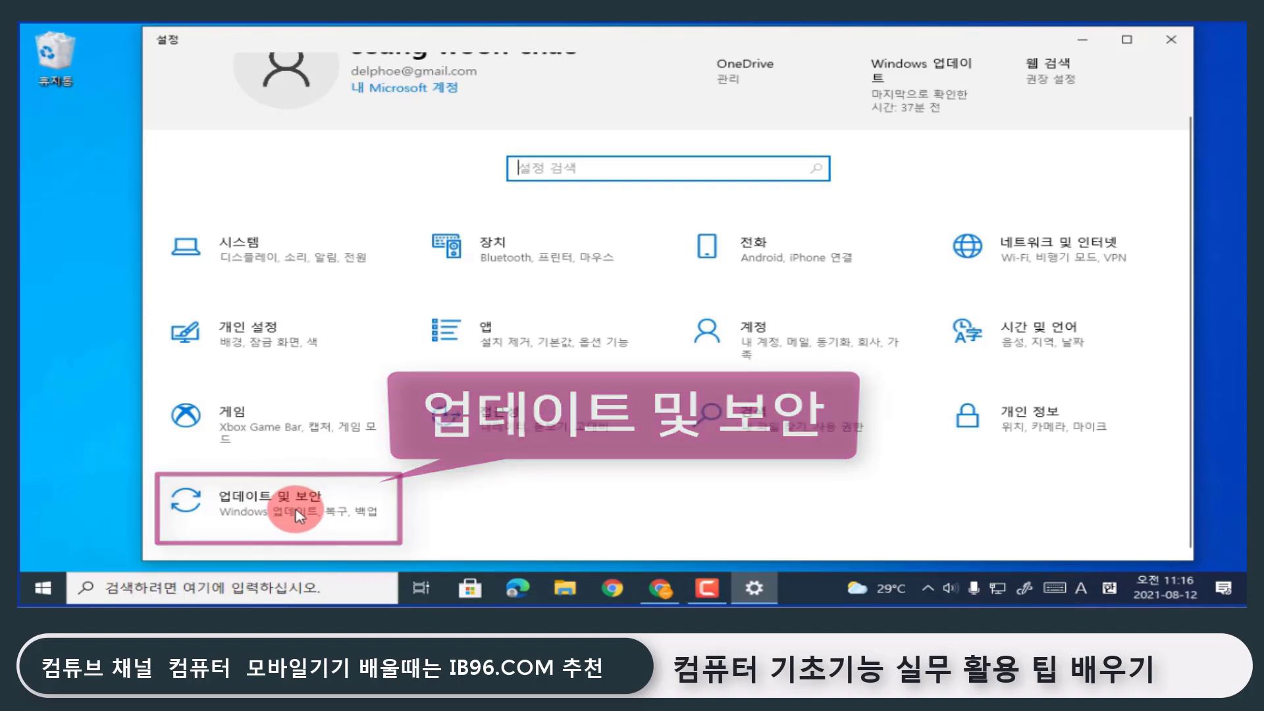
pyautogui.click(298, 516)
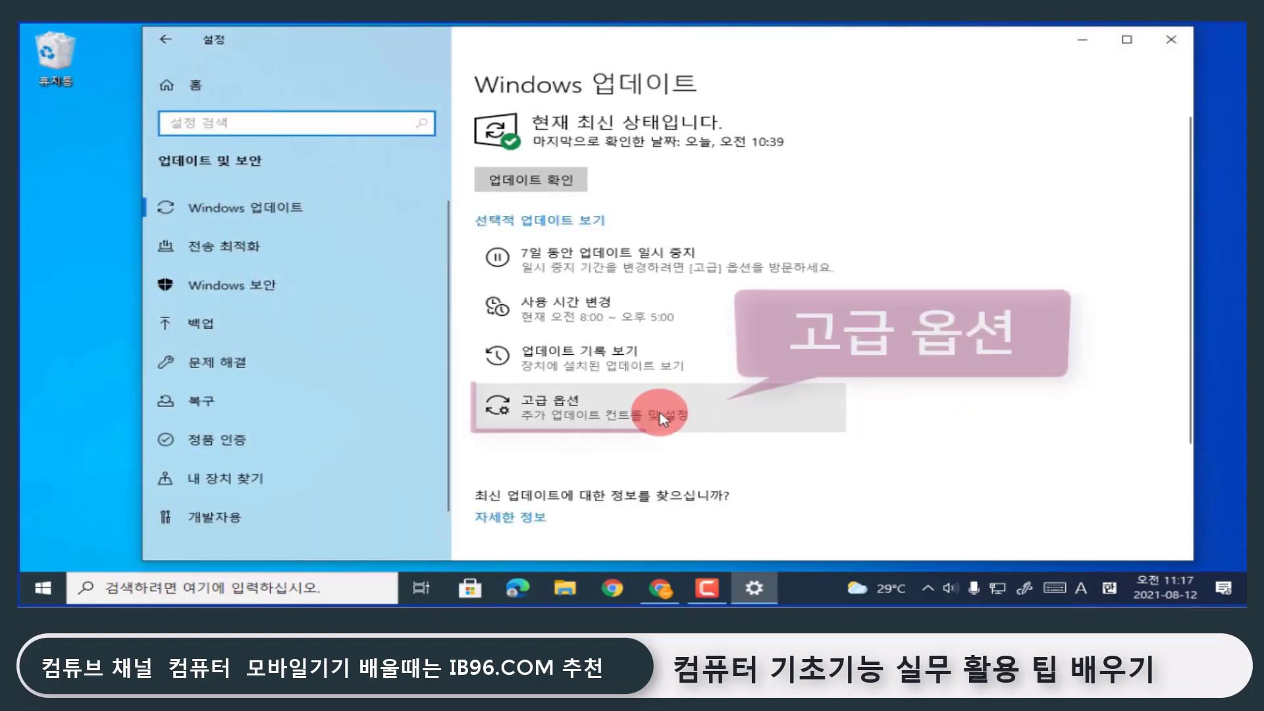
pyautogui.click(632, 413)
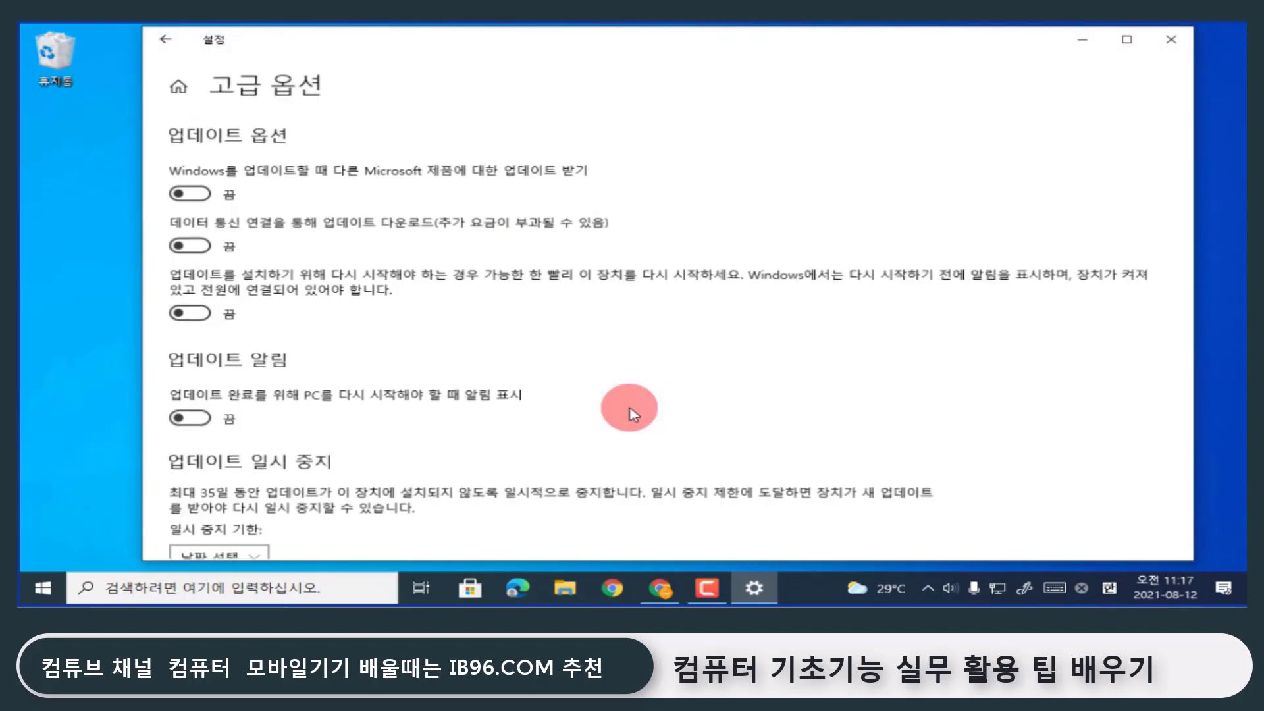
pyautogui.scroll(-4, 678, 417)
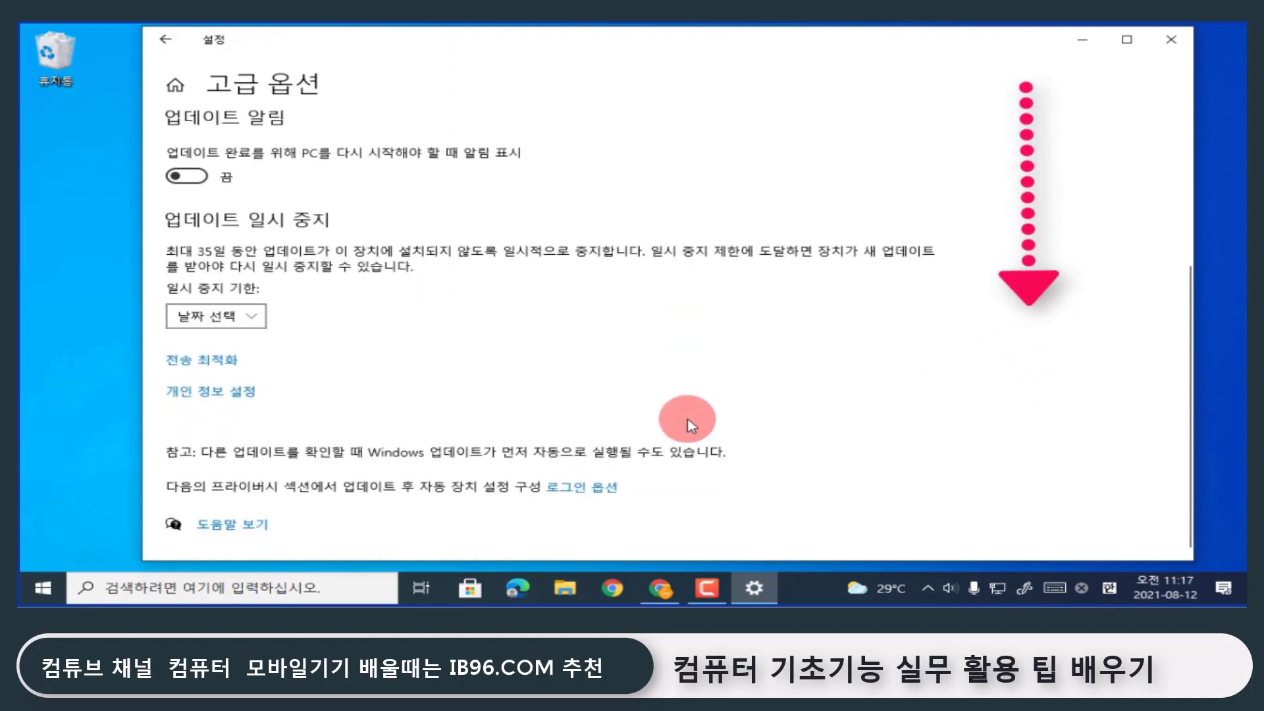
# Open the advanced options of 전송 최적화 and review the download settings with absolute bandwidth (절대 대역폭) selected
pyautogui.click(211, 361)
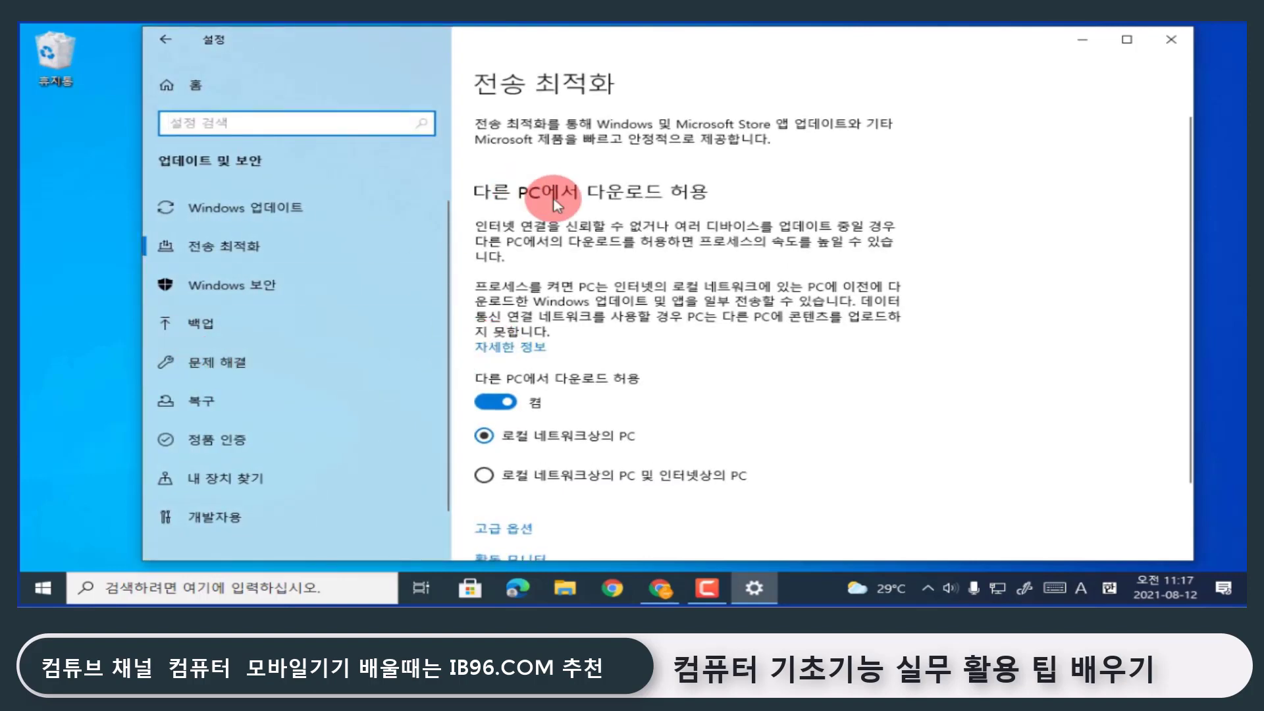
pyautogui.scroll(-2, 583, 392)
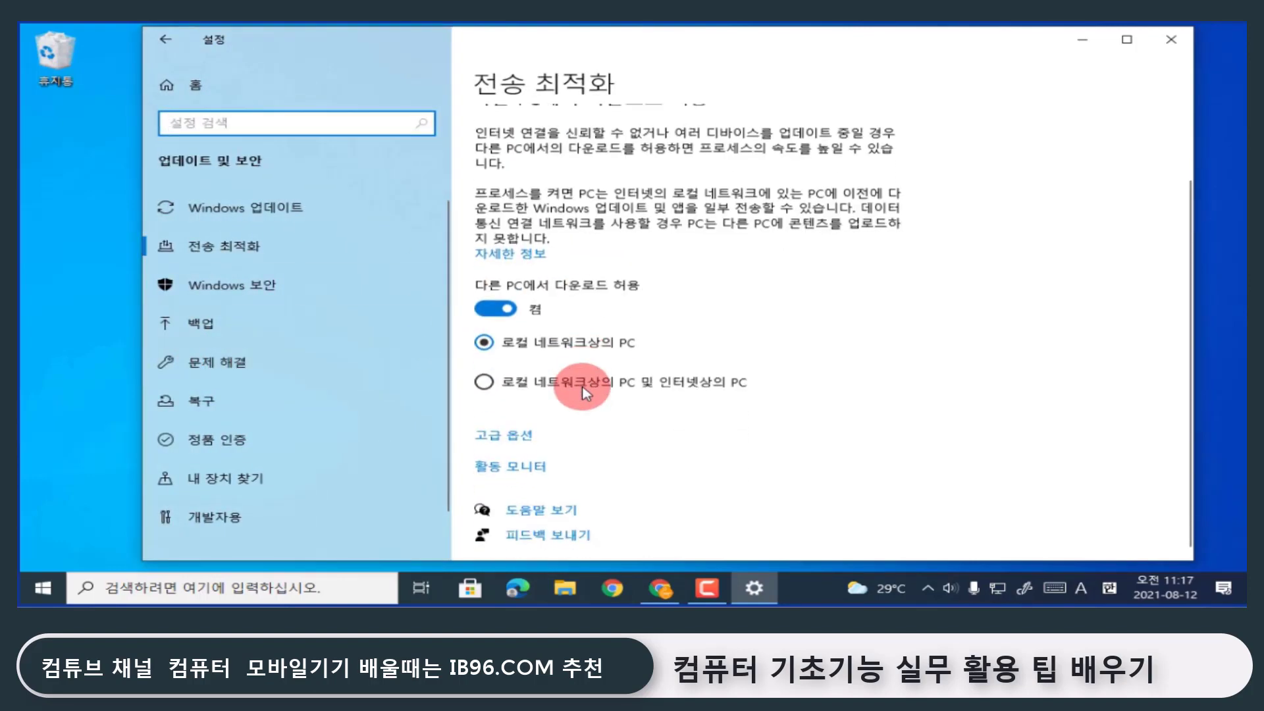
pyautogui.click(520, 435)
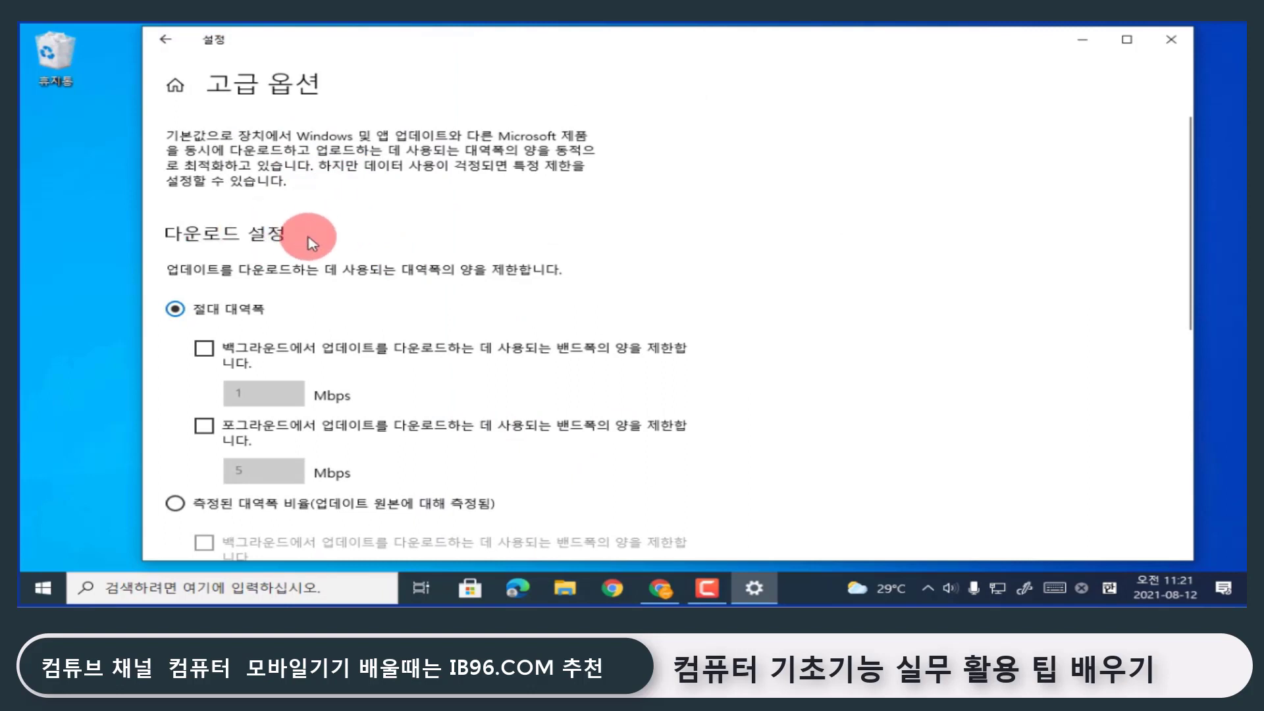
pyautogui.scroll(-2, 264, 237)
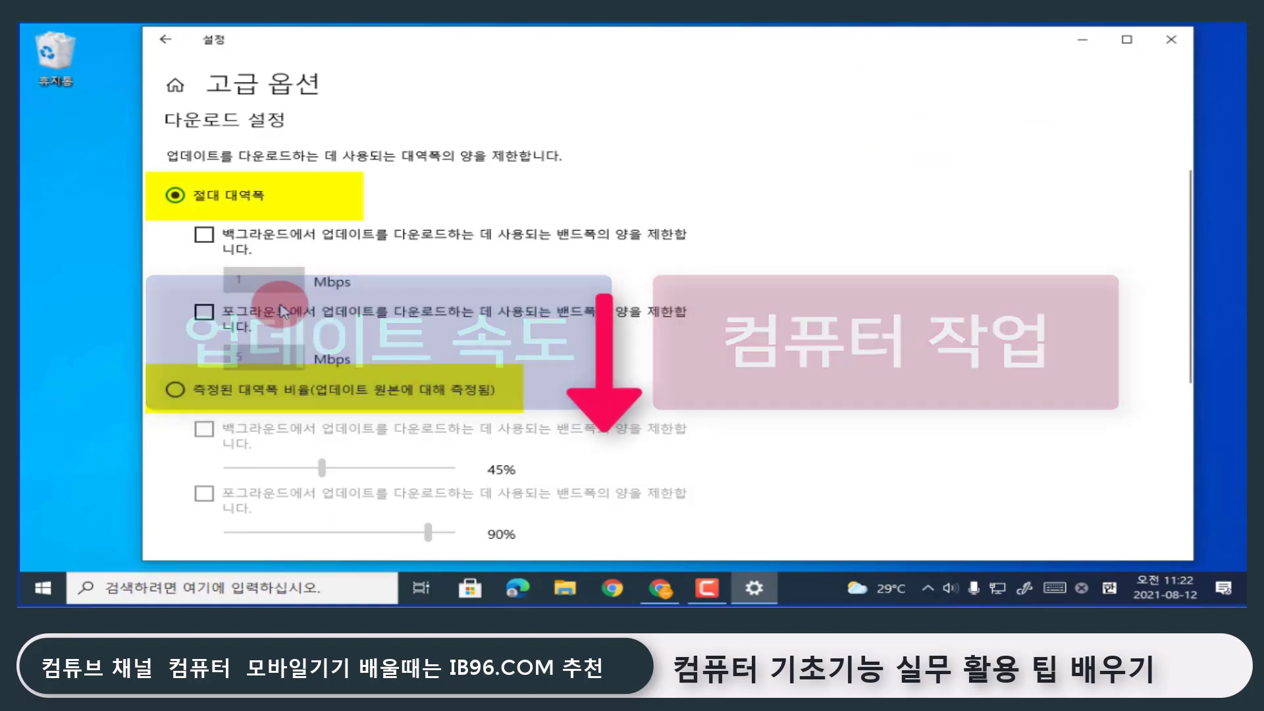
pyautogui.click(245, 205)
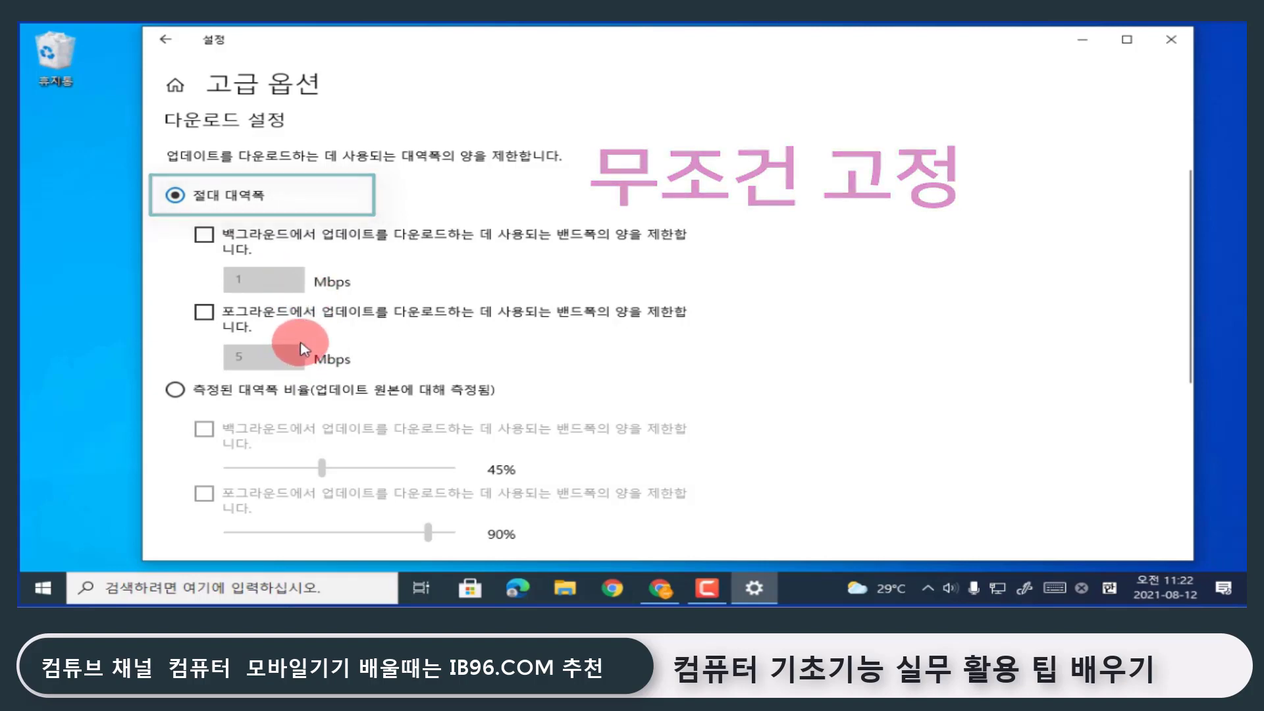
pyautogui.scroll(-3, 300, 342)
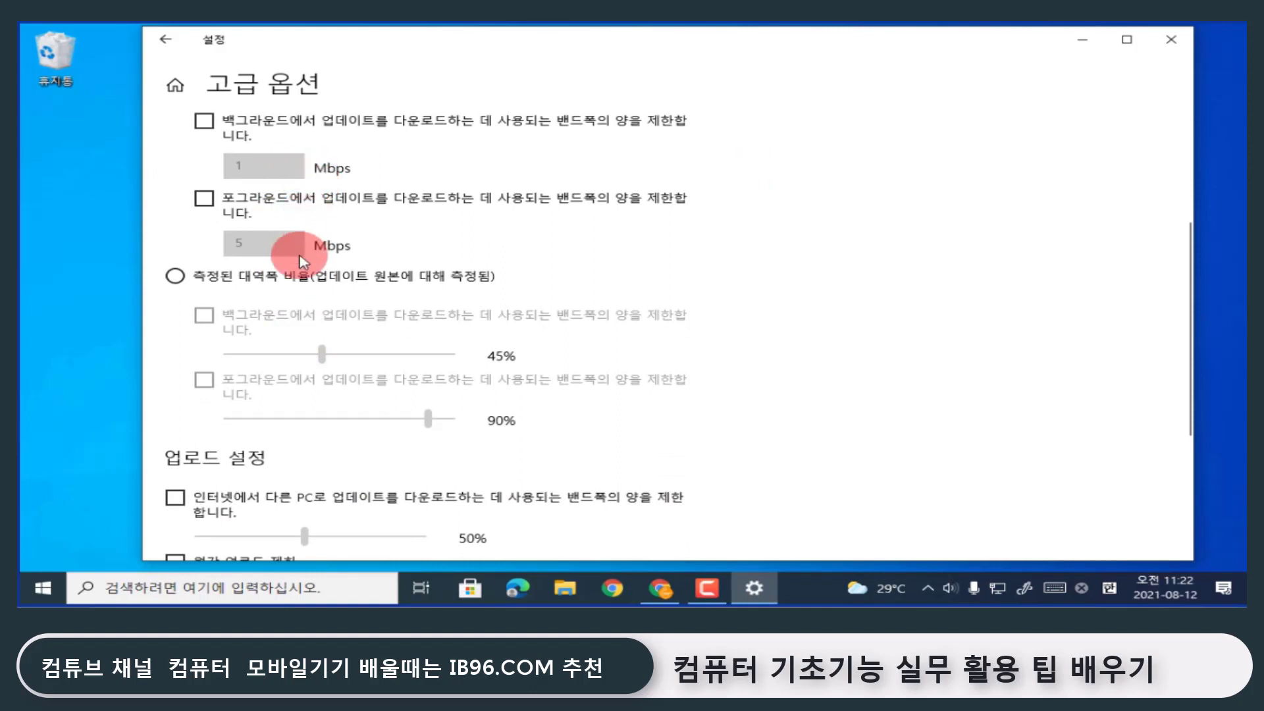
# Switch the download limit to a percentage of measured bandwidth (측정된 대역폭 비율) and limit background update downloads to 10%
pyautogui.click(176, 277)
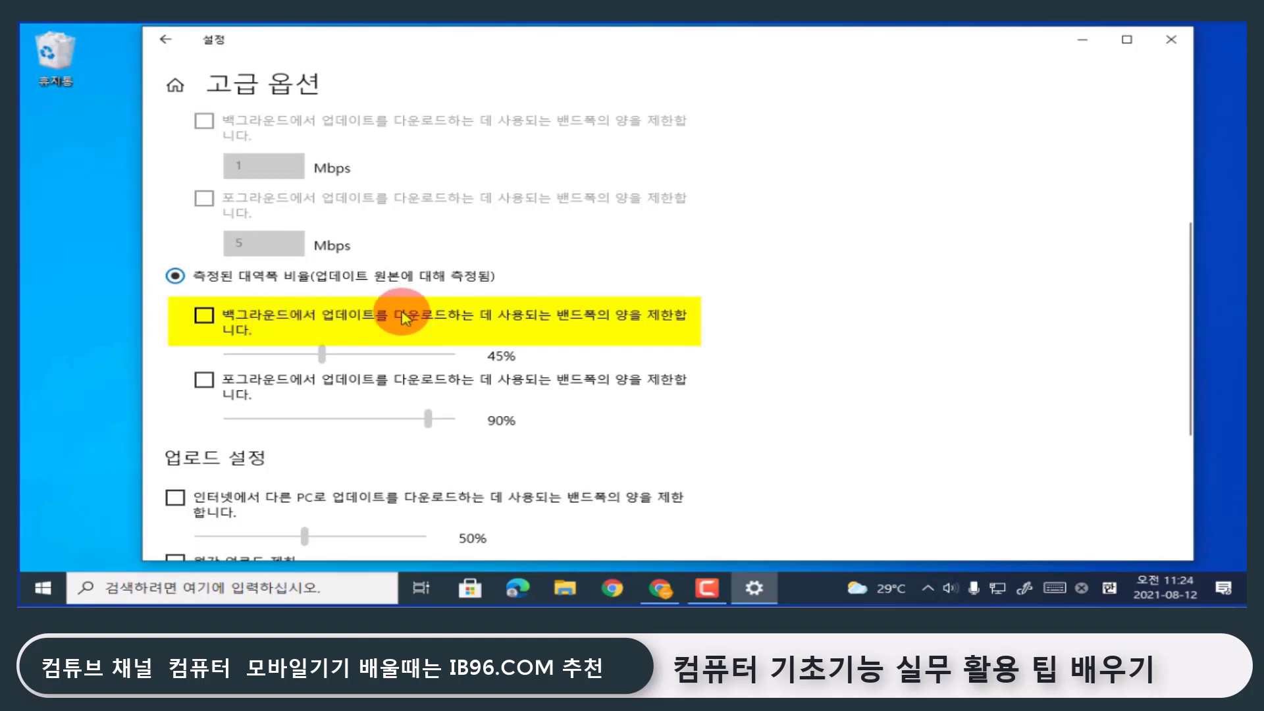
pyautogui.click(205, 318)
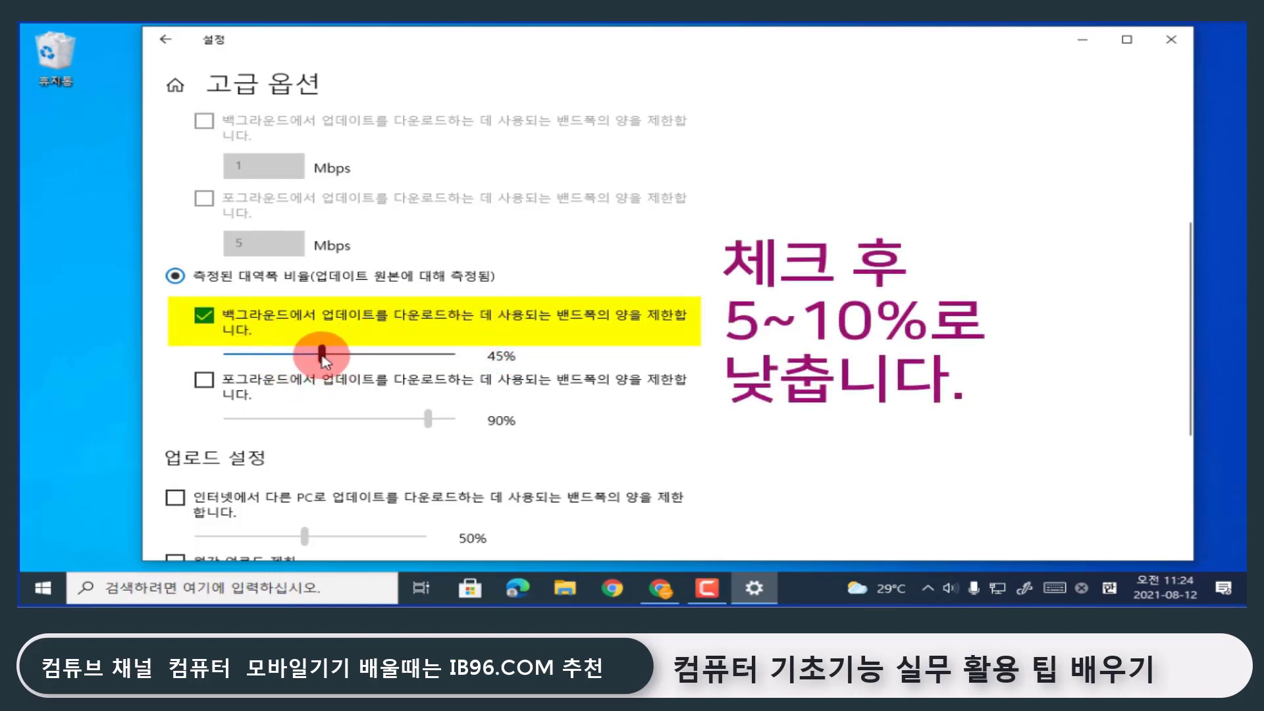
pyautogui.moveTo(322, 355); pyautogui.dragTo(237, 360)
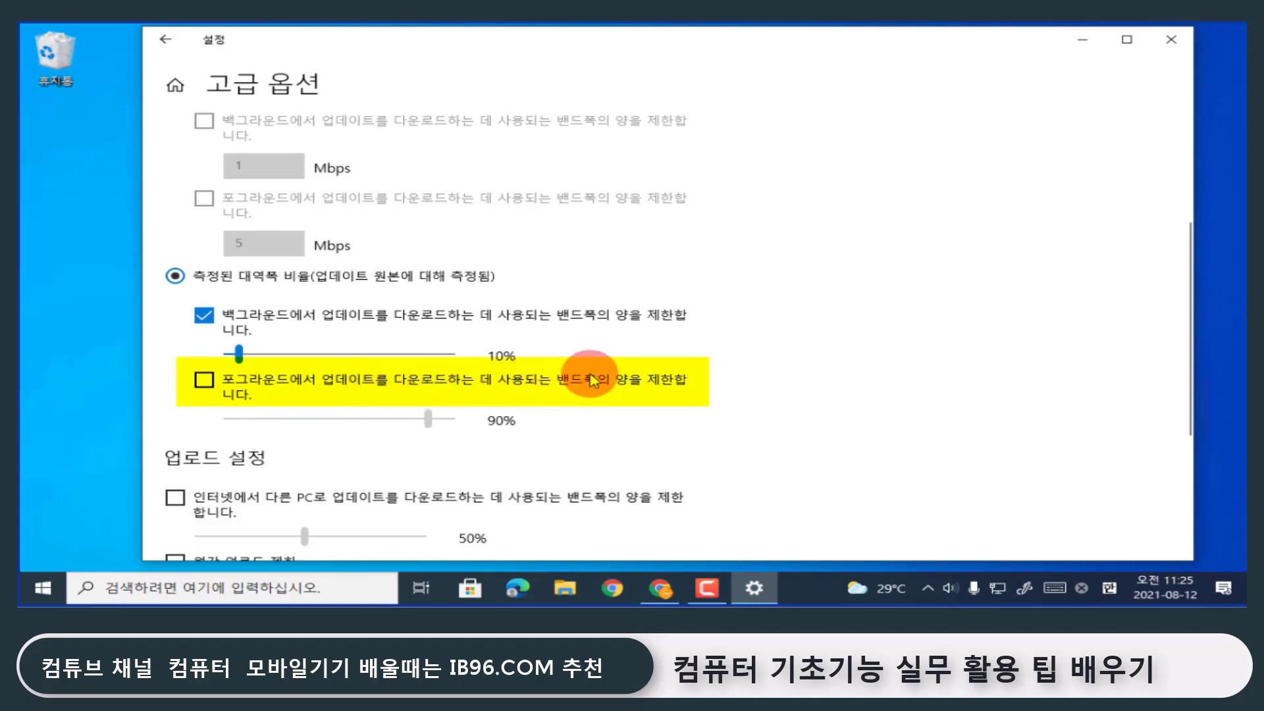
# Enable the foreground update download bandwidth limit and set it to 86%
pyautogui.click(204, 380)
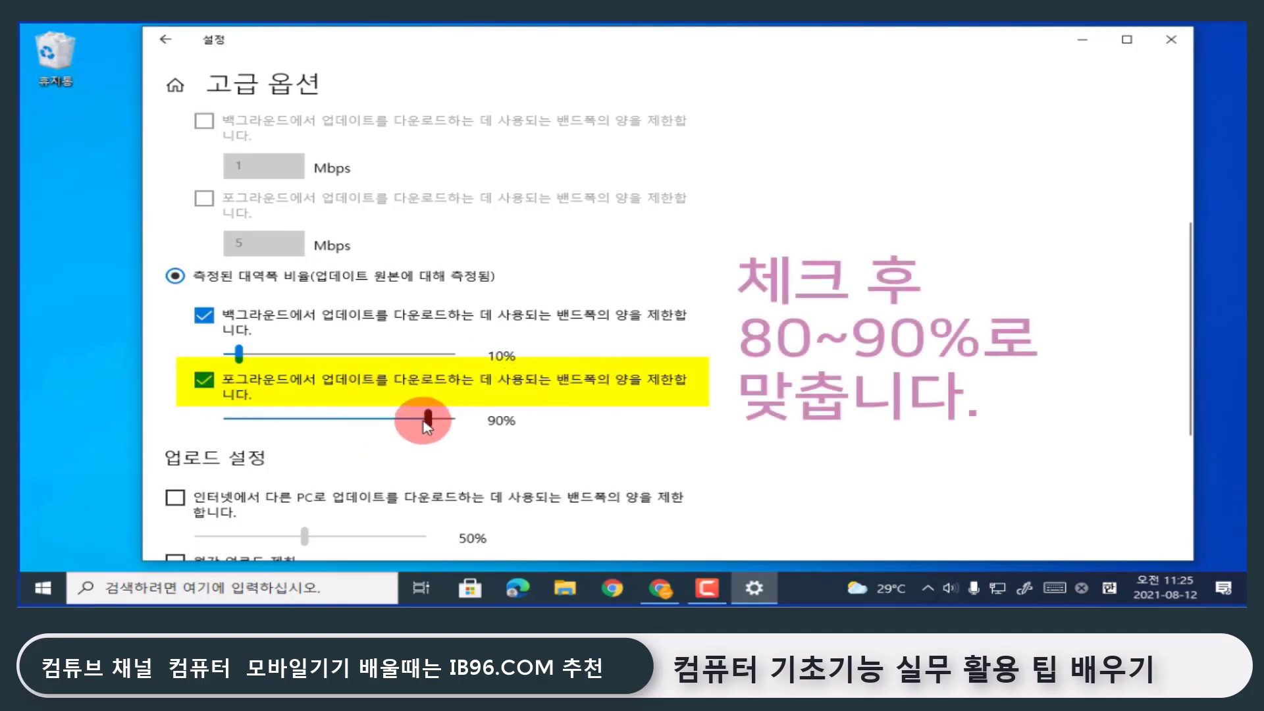
pyautogui.moveTo(428, 424); pyautogui.dragTo(424, 422)
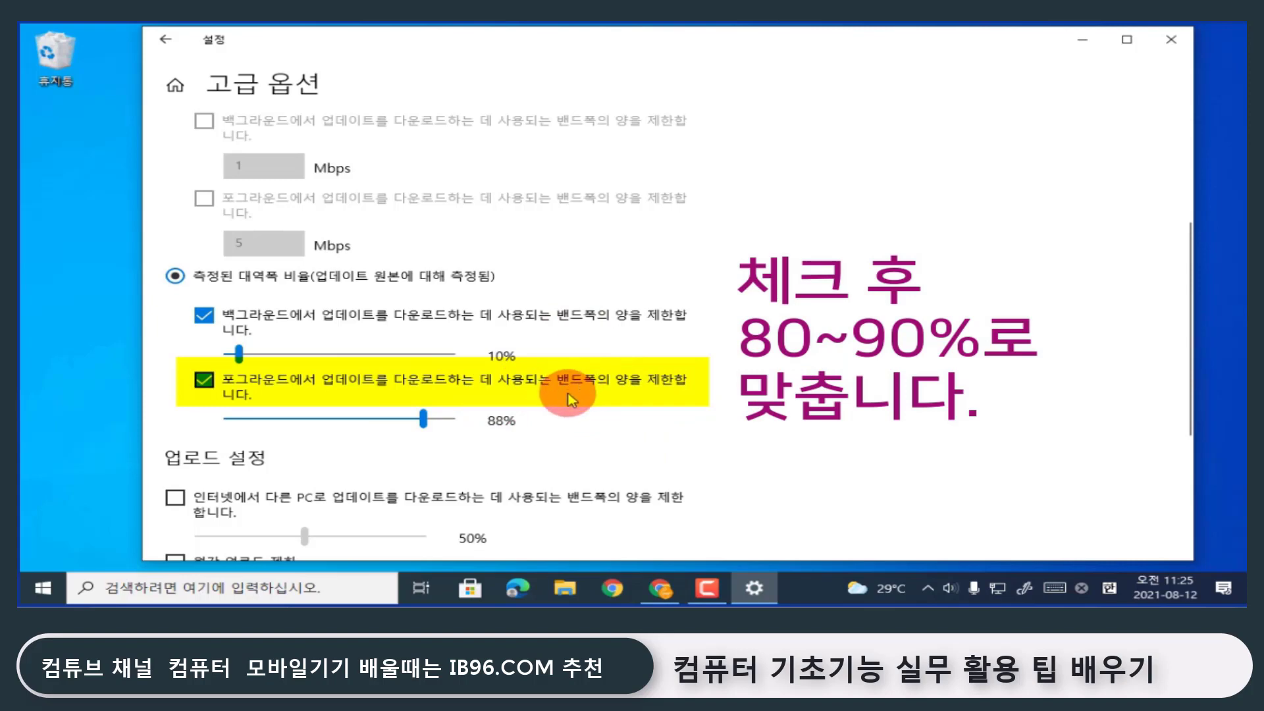
pyautogui.moveTo(424, 418); pyautogui.dragTo(418, 418)
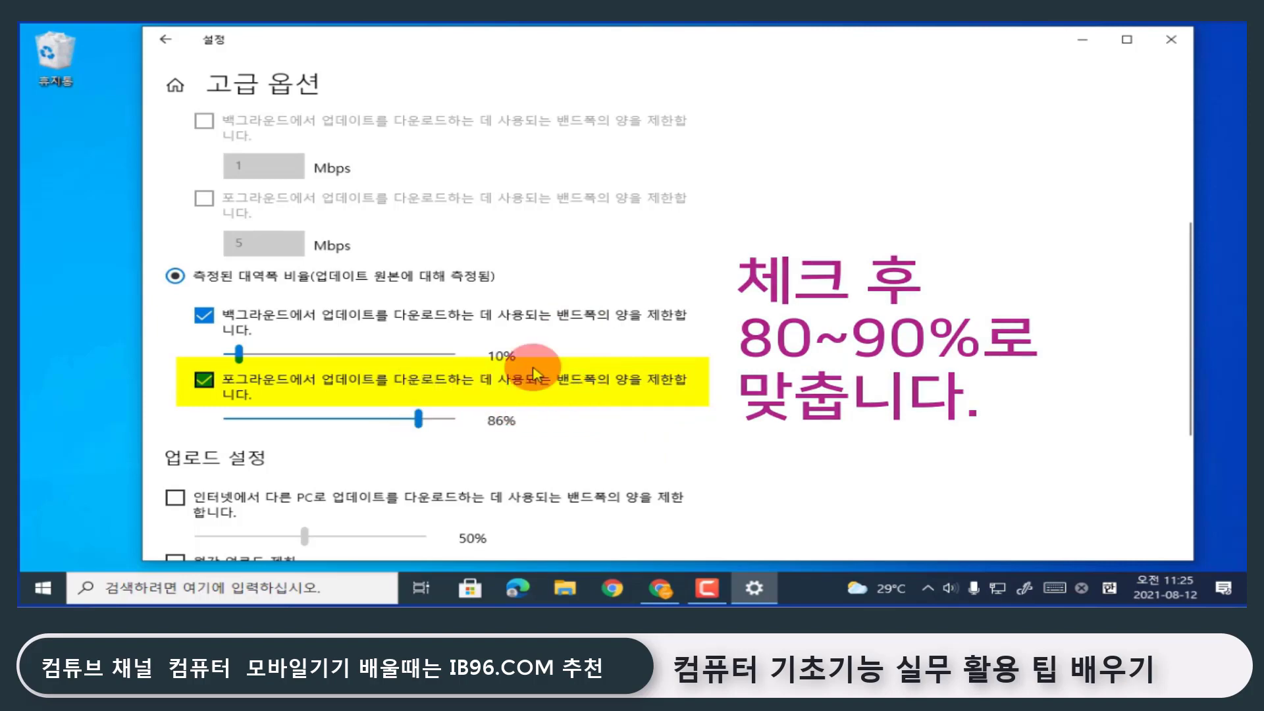
# Return to 전송 최적화 and examine the download and upload statistics in the activity monitor (활동 모니터)
pyautogui.scroll(3, 527, 330)
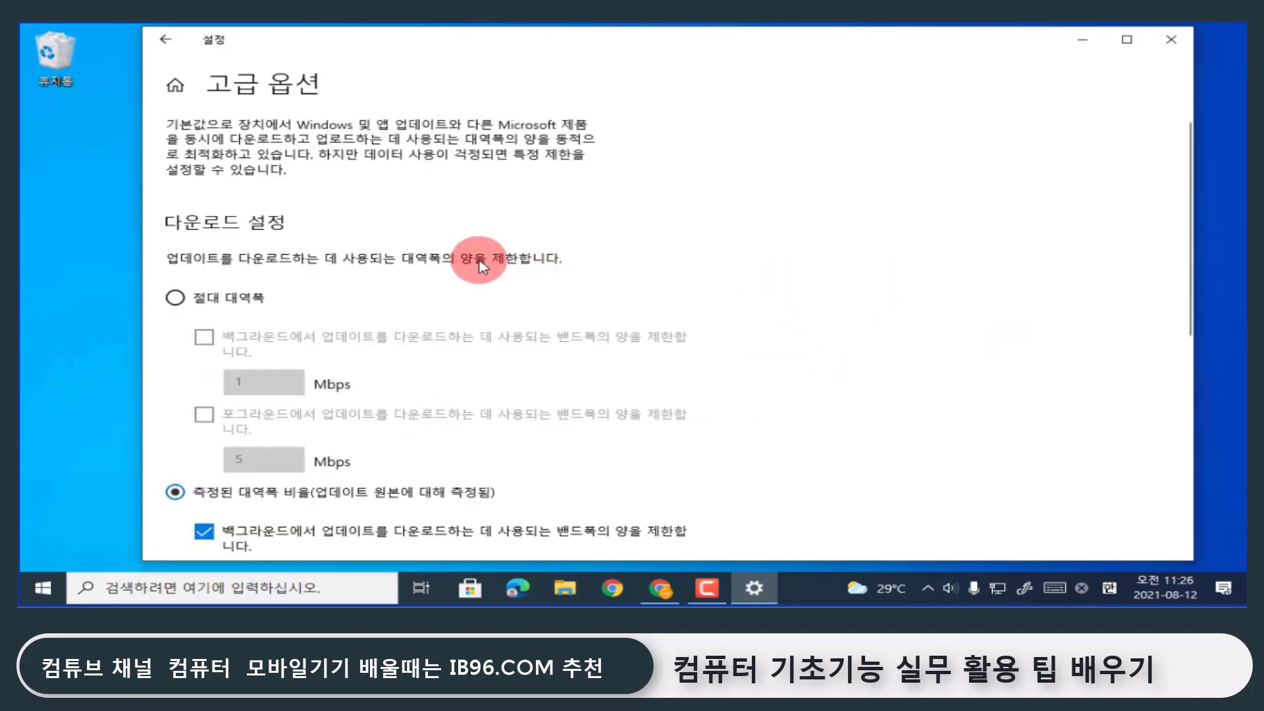
pyautogui.click(171, 43)
pyautogui.scroll(-2, 566, 237)
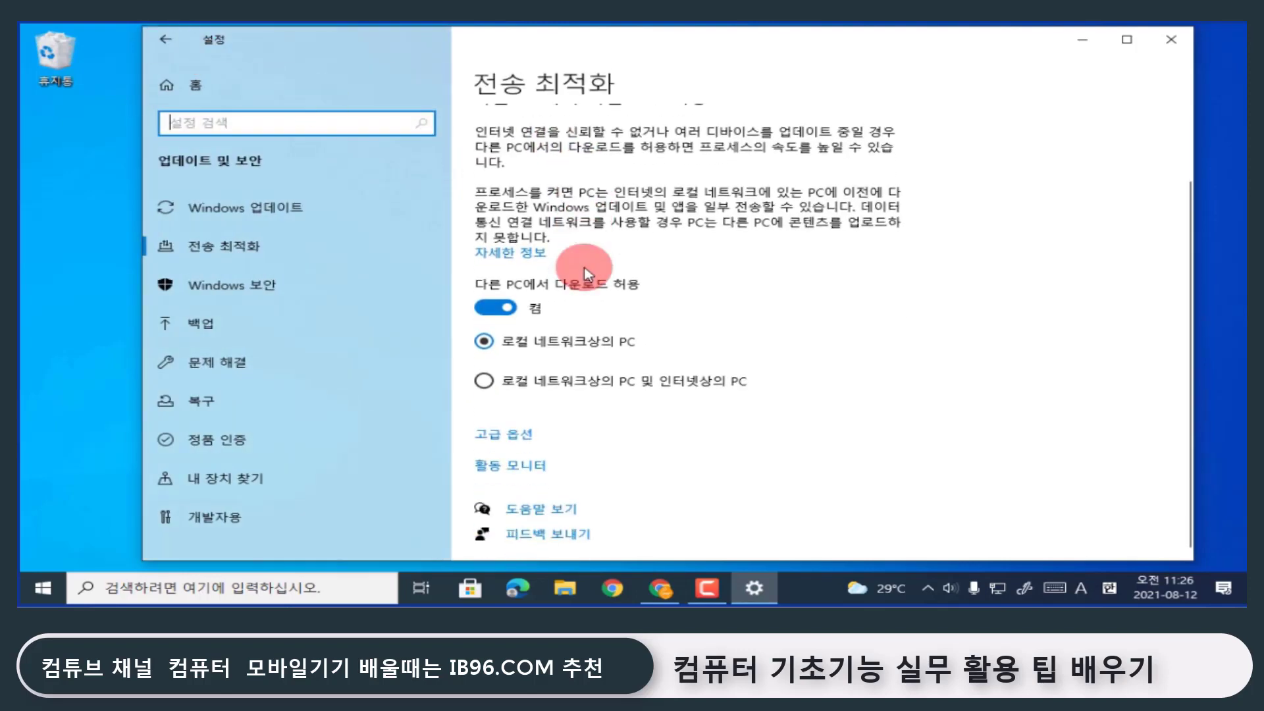
pyautogui.click(527, 466)
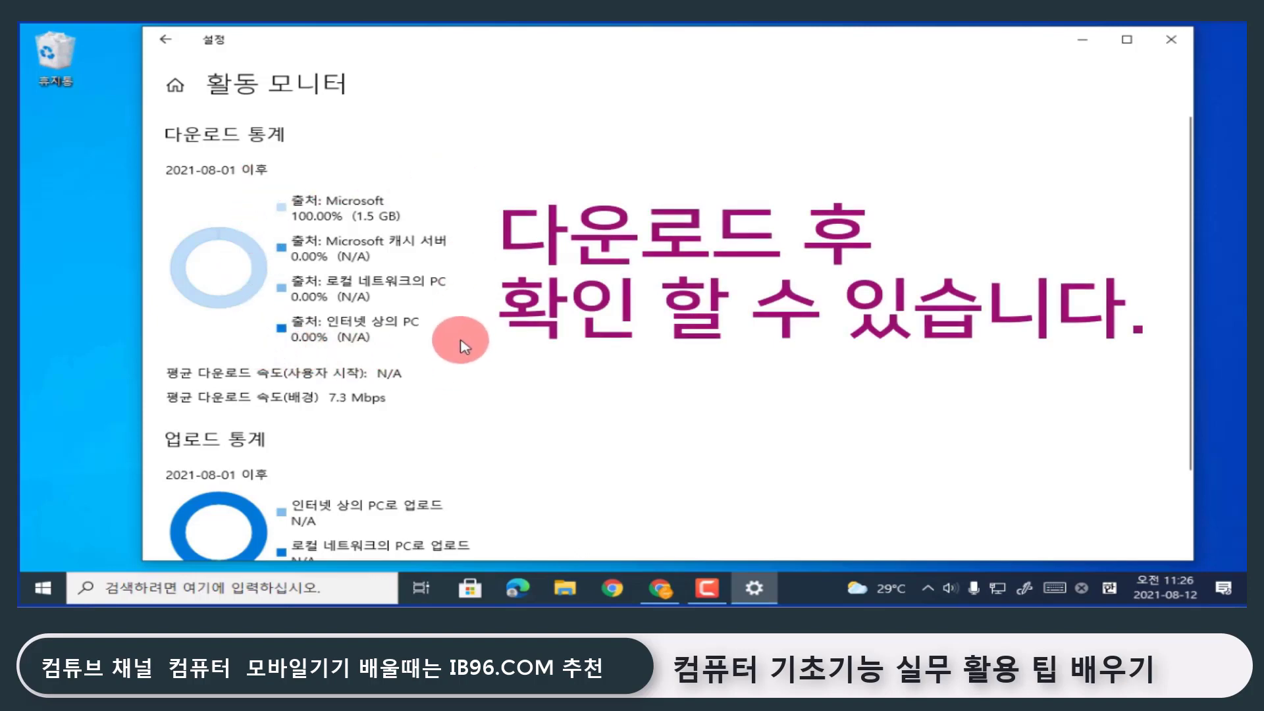
pyautogui.scroll(-2, 461, 342)
pyautogui.scroll(2, 460, 342)
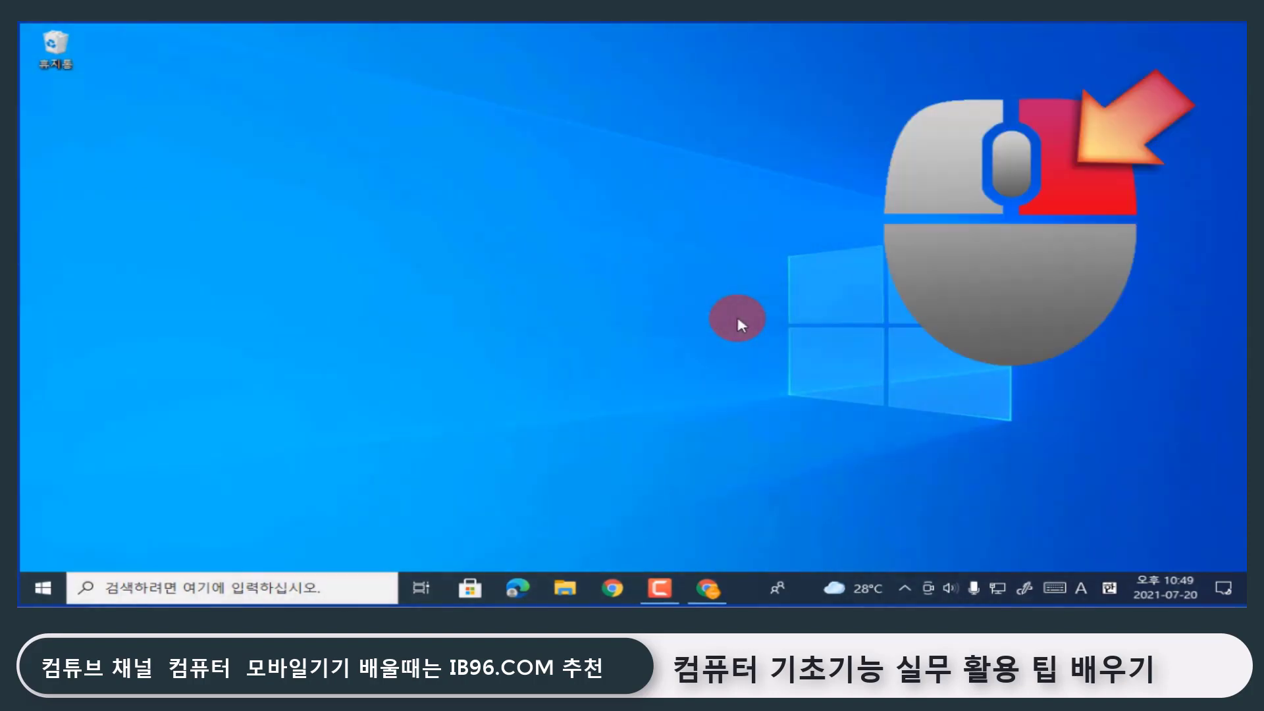
# Open the desktop's personalization settings, change the background type to 사진, and choose the last blue Windows thumbnail
pyautogui.rightClick(740, 323)
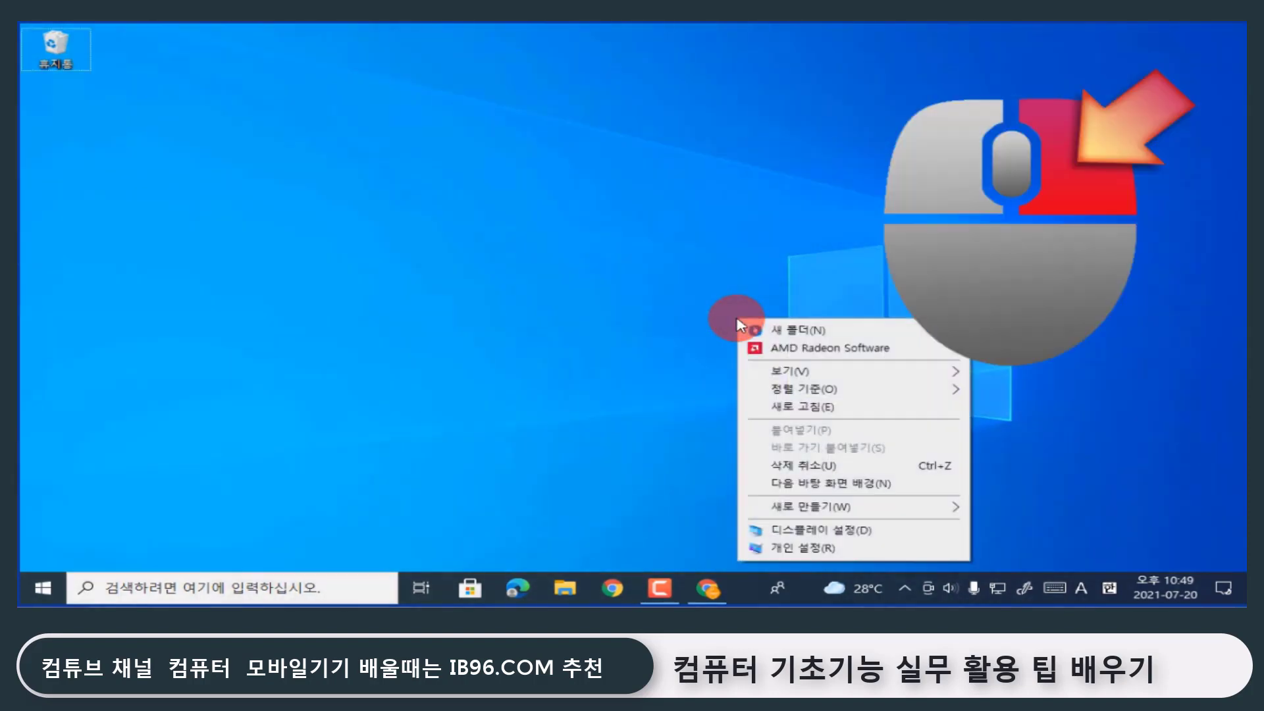
pyautogui.click(840, 561)
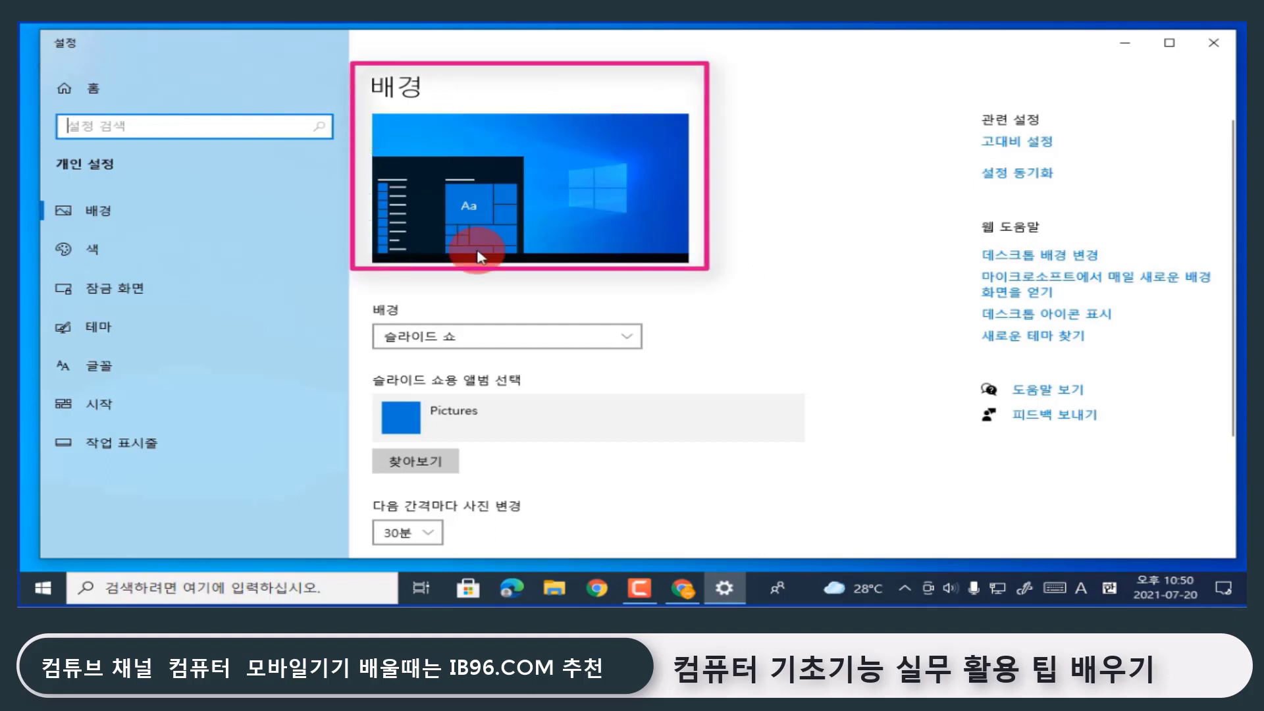
pyautogui.click(579, 338)
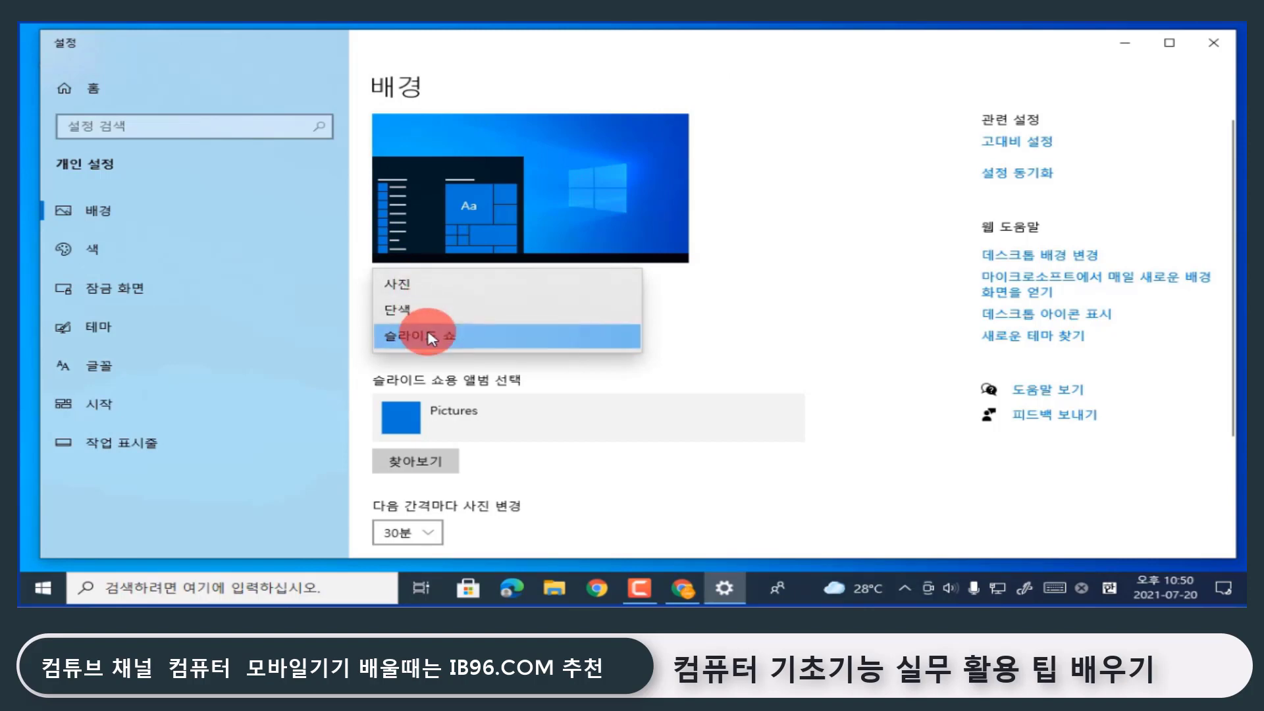
pyautogui.click(461, 284)
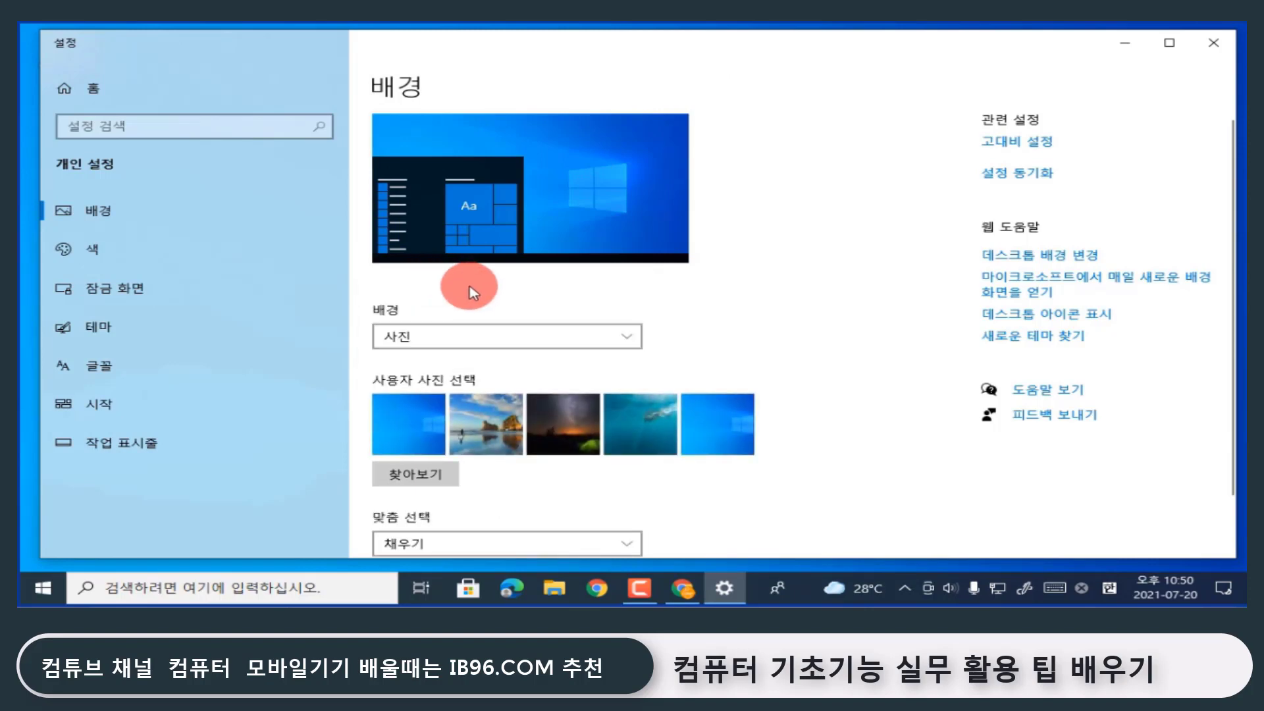
pyautogui.click(541, 429)
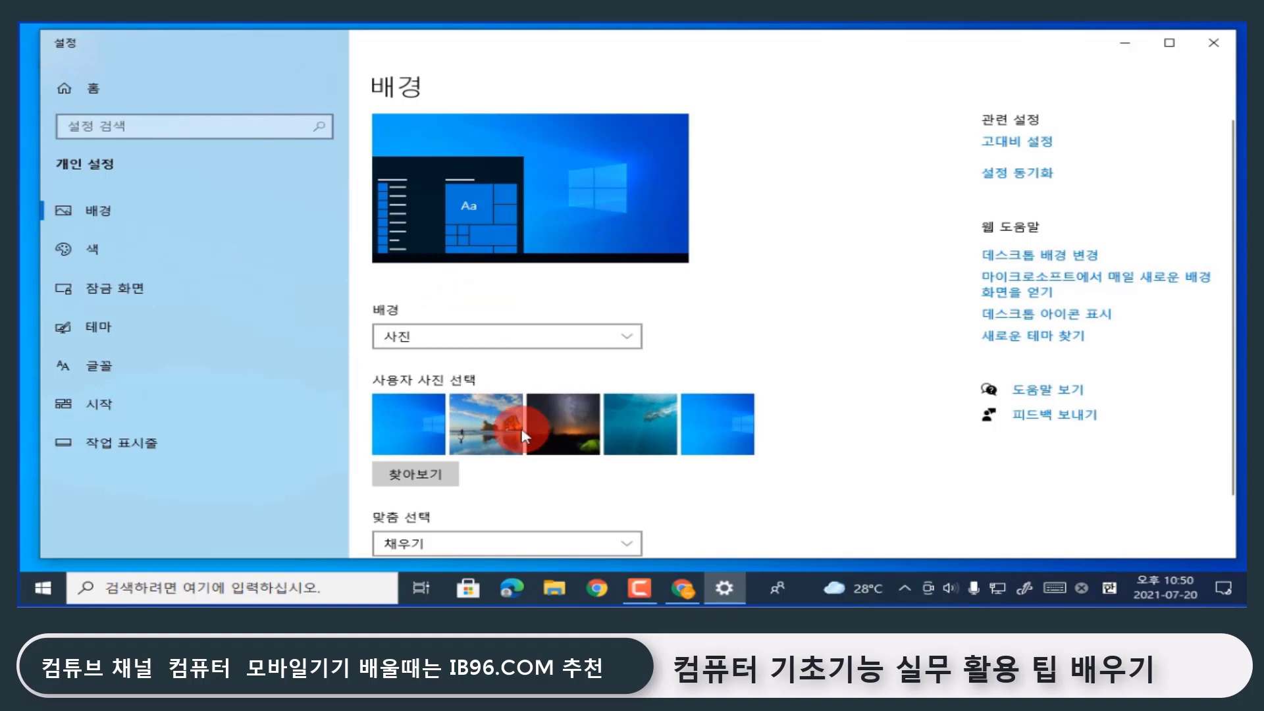
pyautogui.click(702, 413)
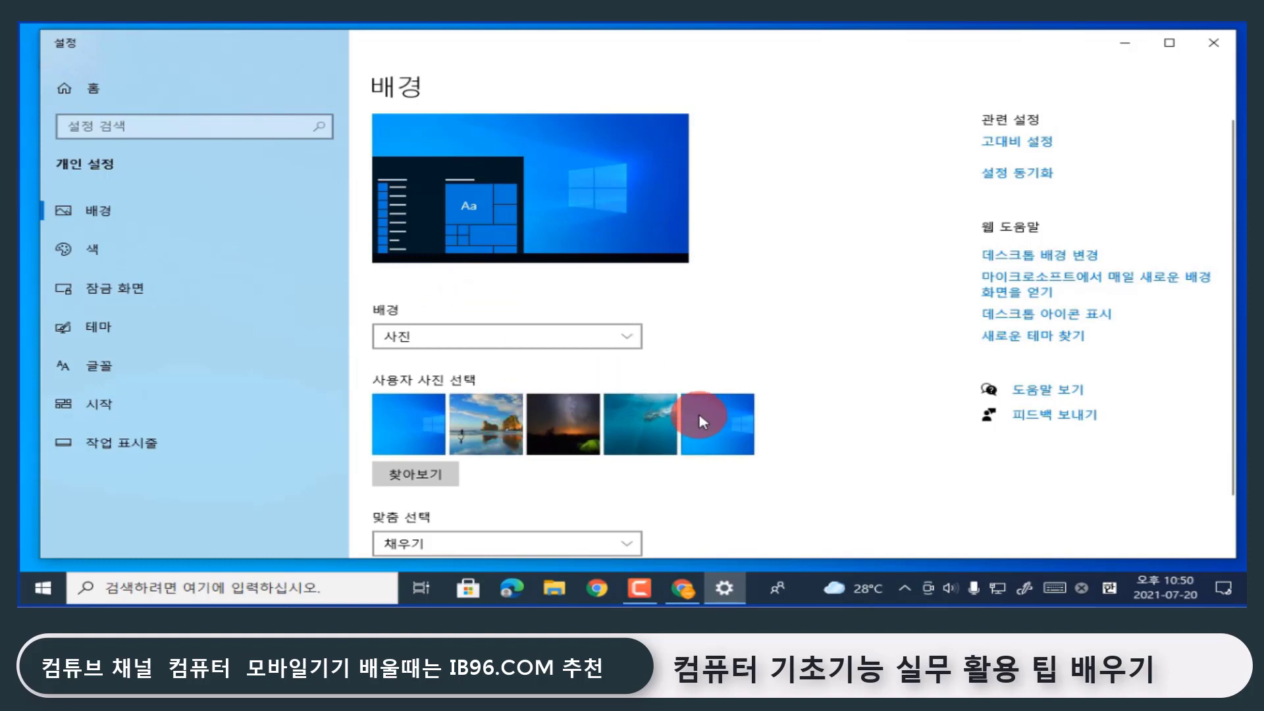
# Set photo 20190509_151658 from the desktop's 사진 folder as the desktop background and view the bare desktop
pyautogui.click(442, 474)
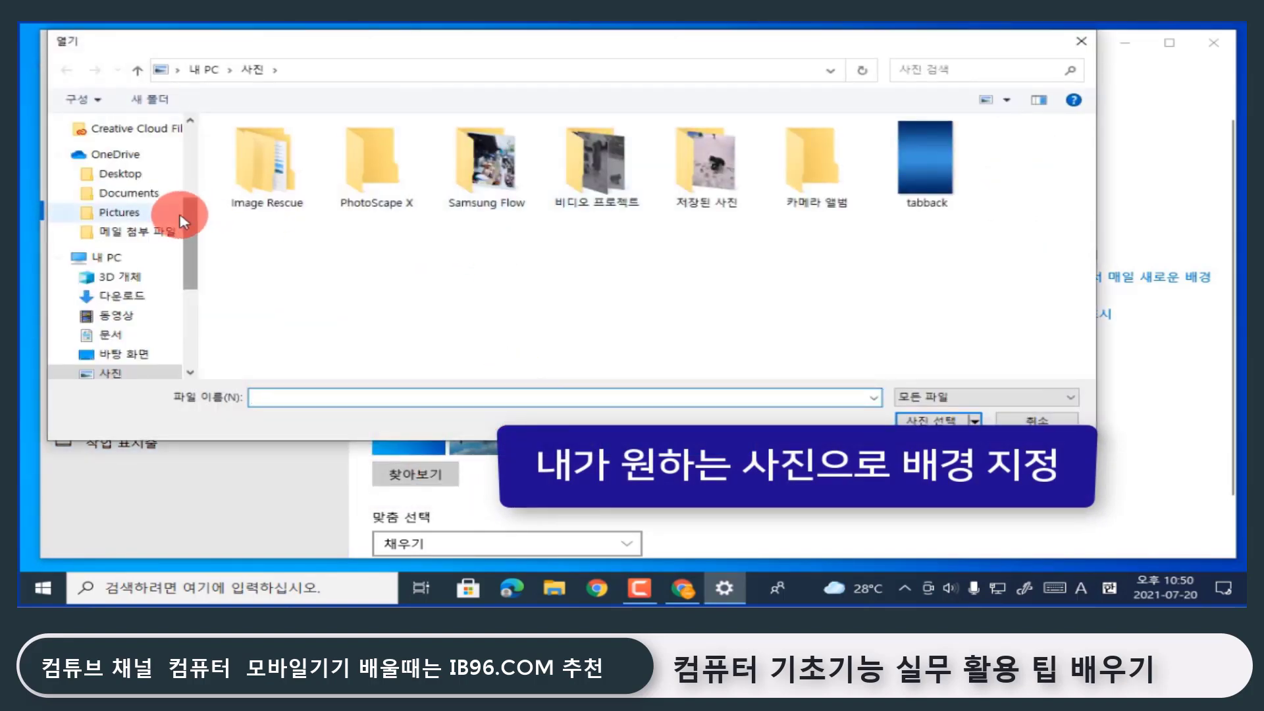
pyautogui.click(135, 357)
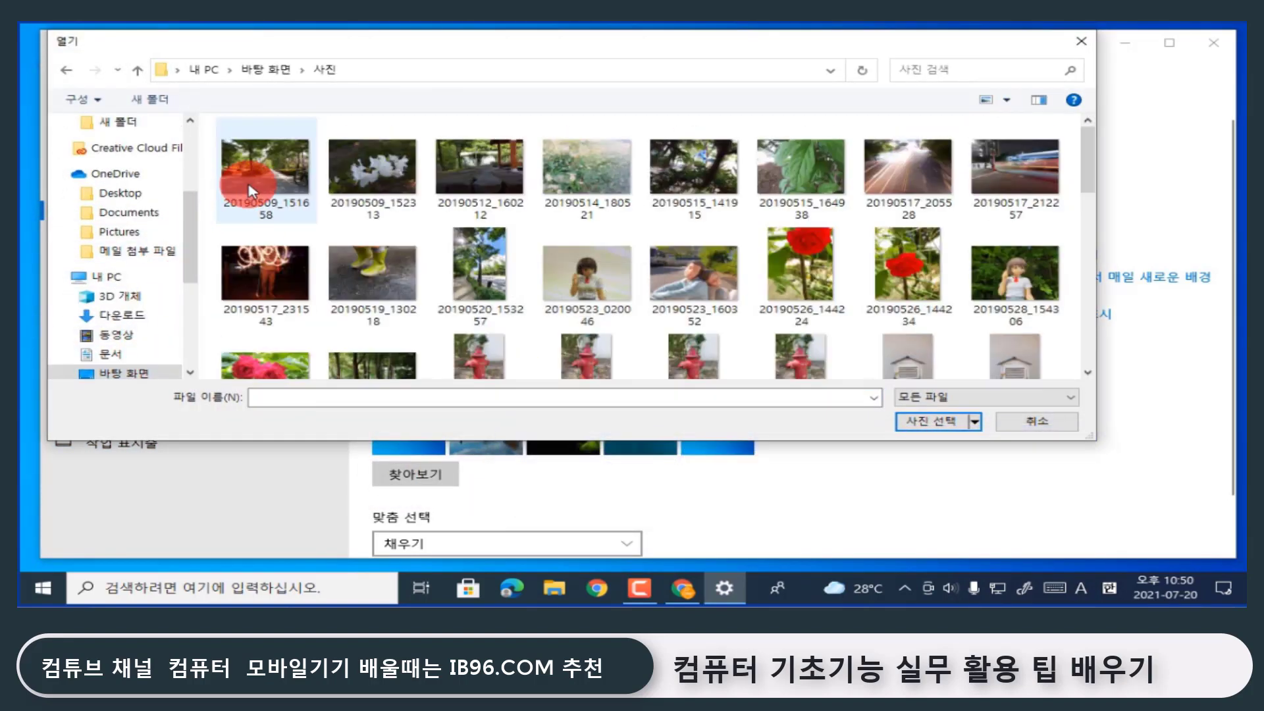
pyautogui.click(250, 191)
pyautogui.click(923, 418)
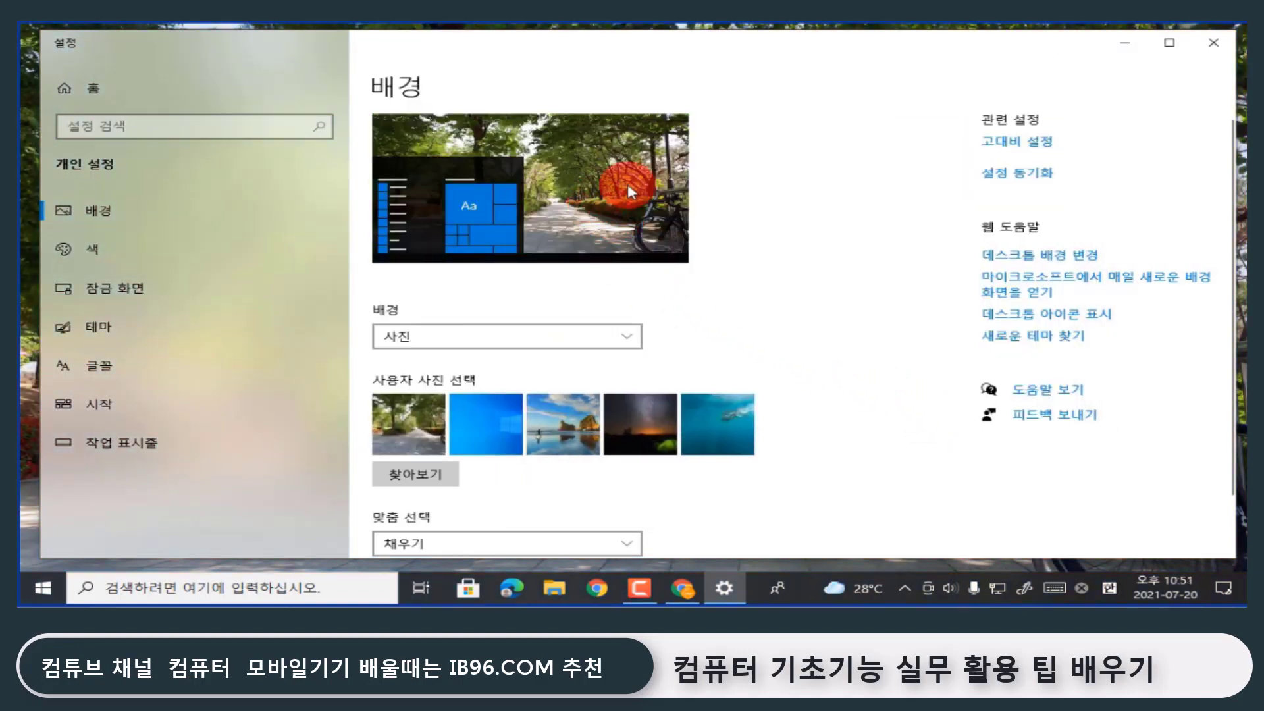
pyautogui.click(1134, 45)
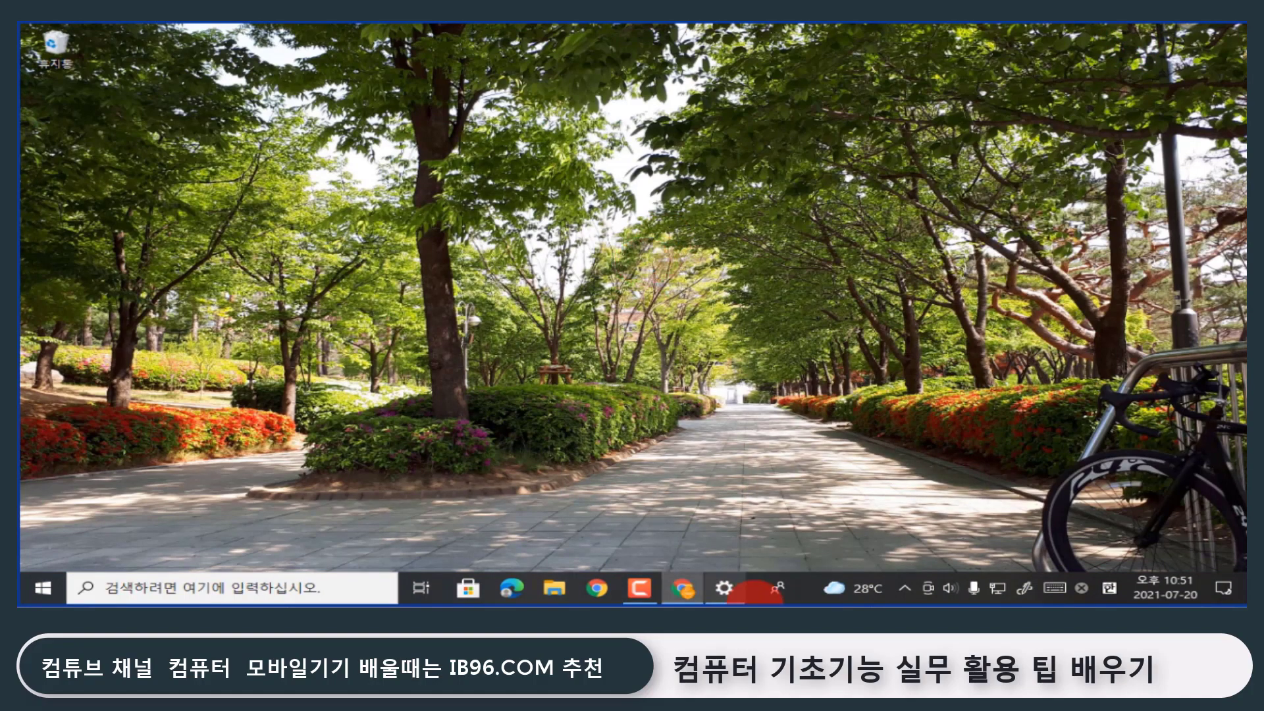
# Return to the background settings, change the background type to 단색, and choose the brown 보호색 colour
pyautogui.click(724, 588)
pyautogui.click(607, 334)
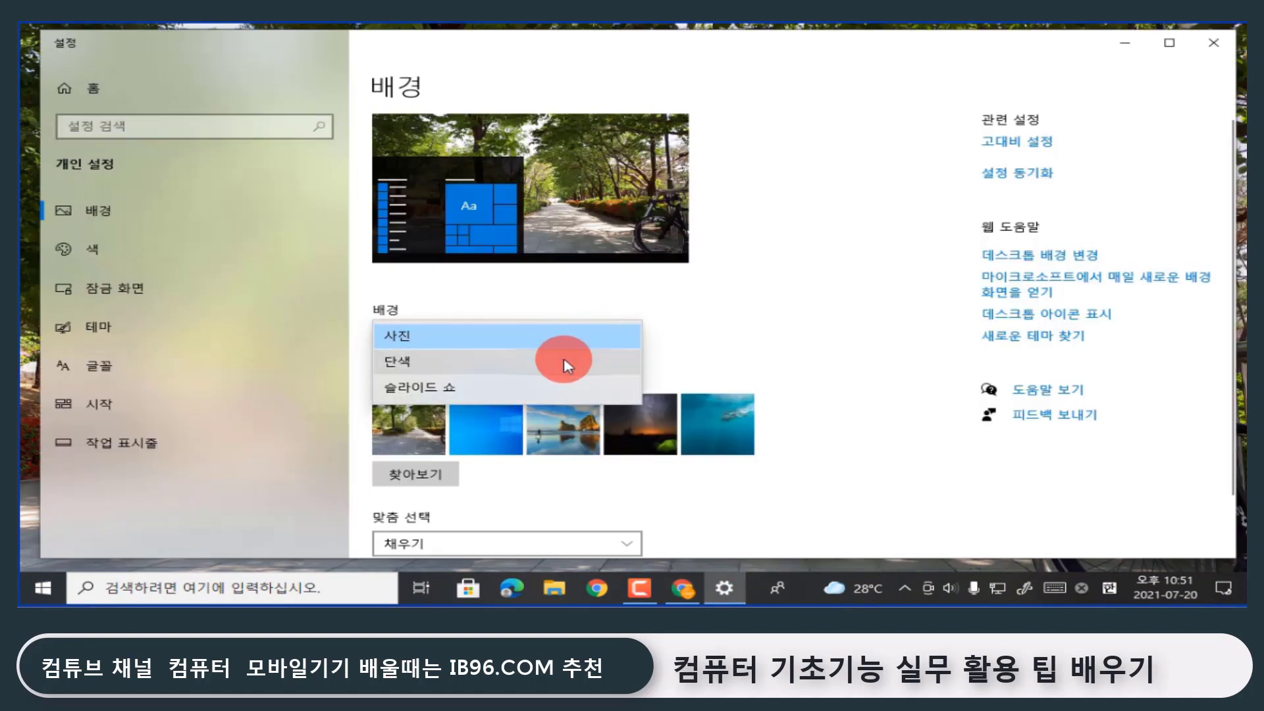
pyautogui.click(564, 361)
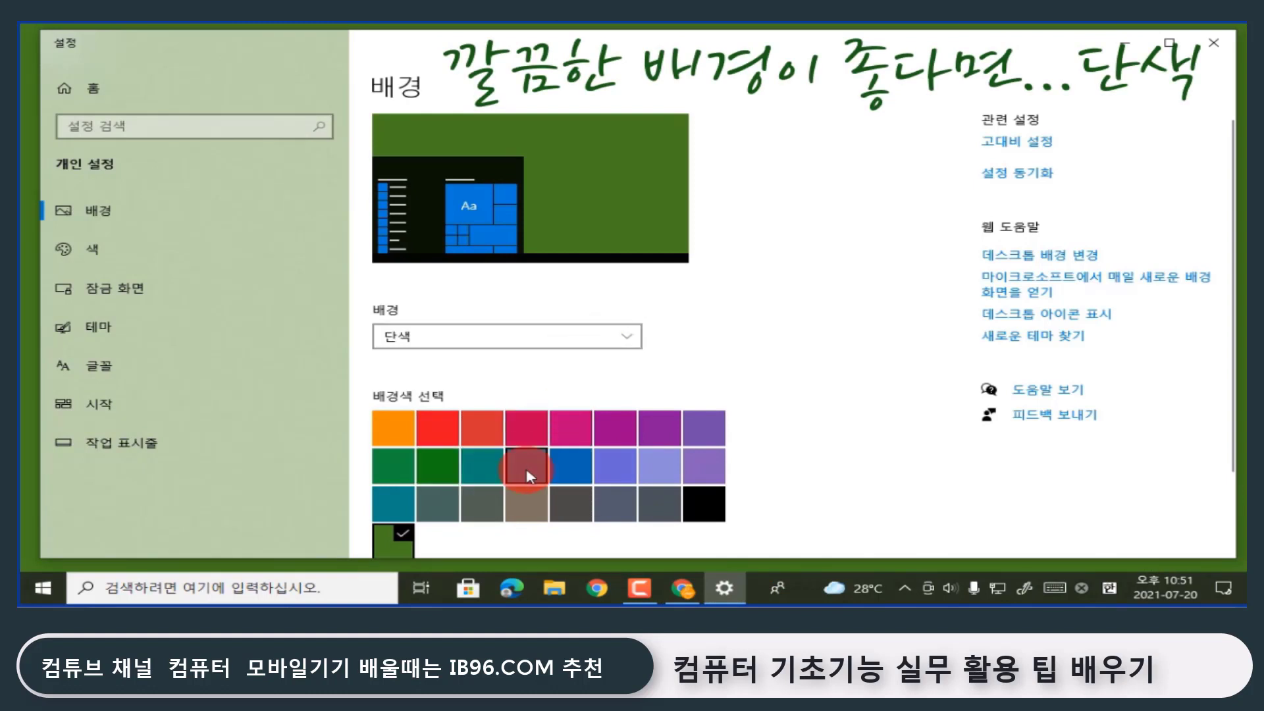
pyautogui.click(527, 499)
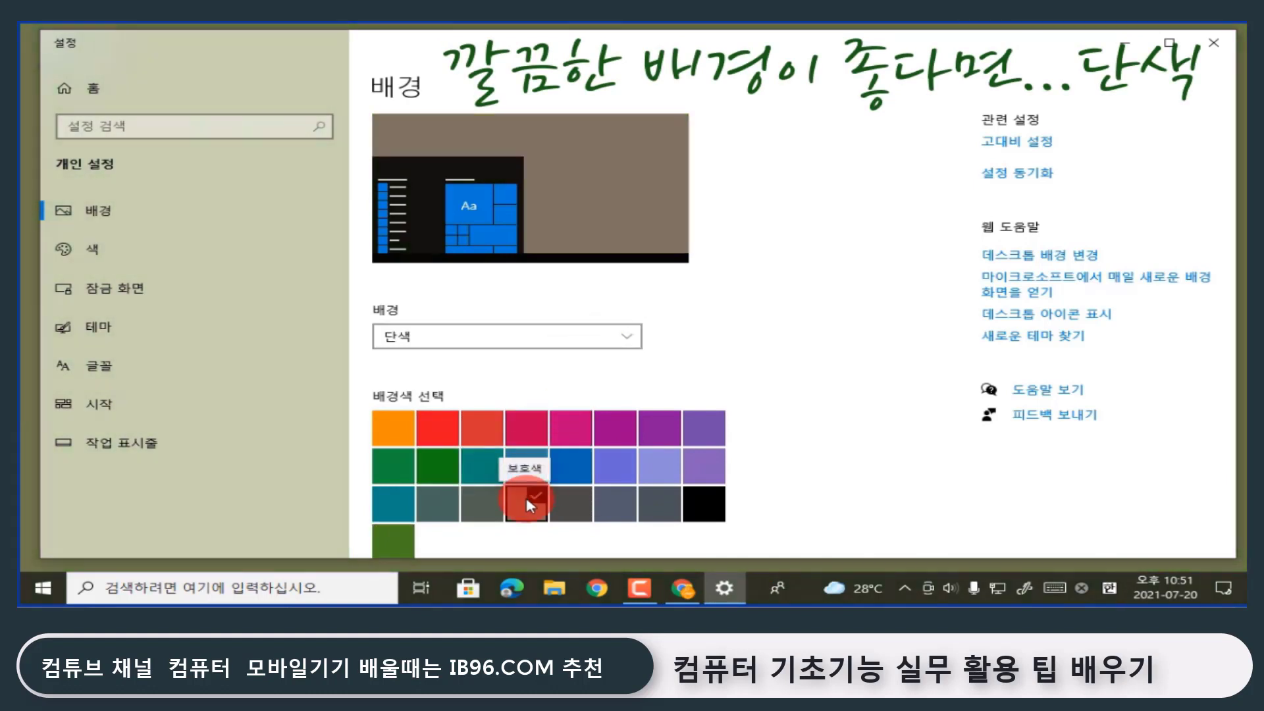
# Change the background type to 슬라이드 쇼 and open the picture change interval options
pyautogui.click(567, 341)
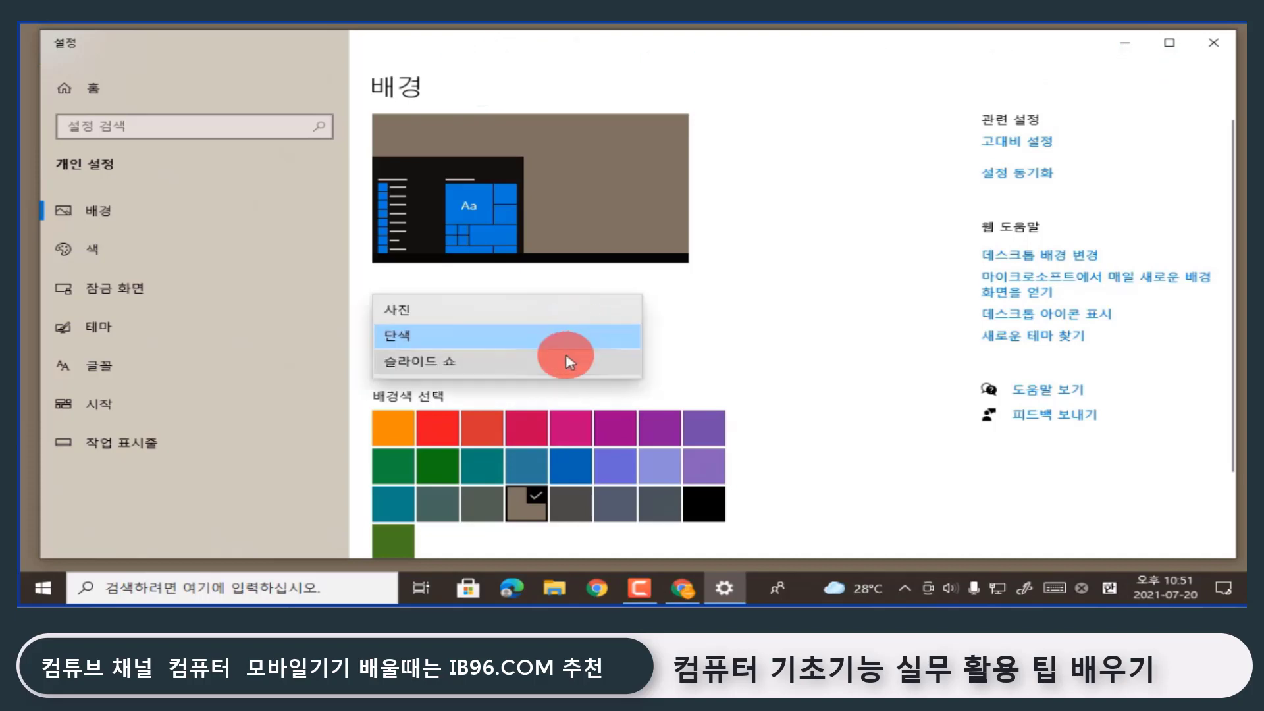
pyautogui.click(566, 356)
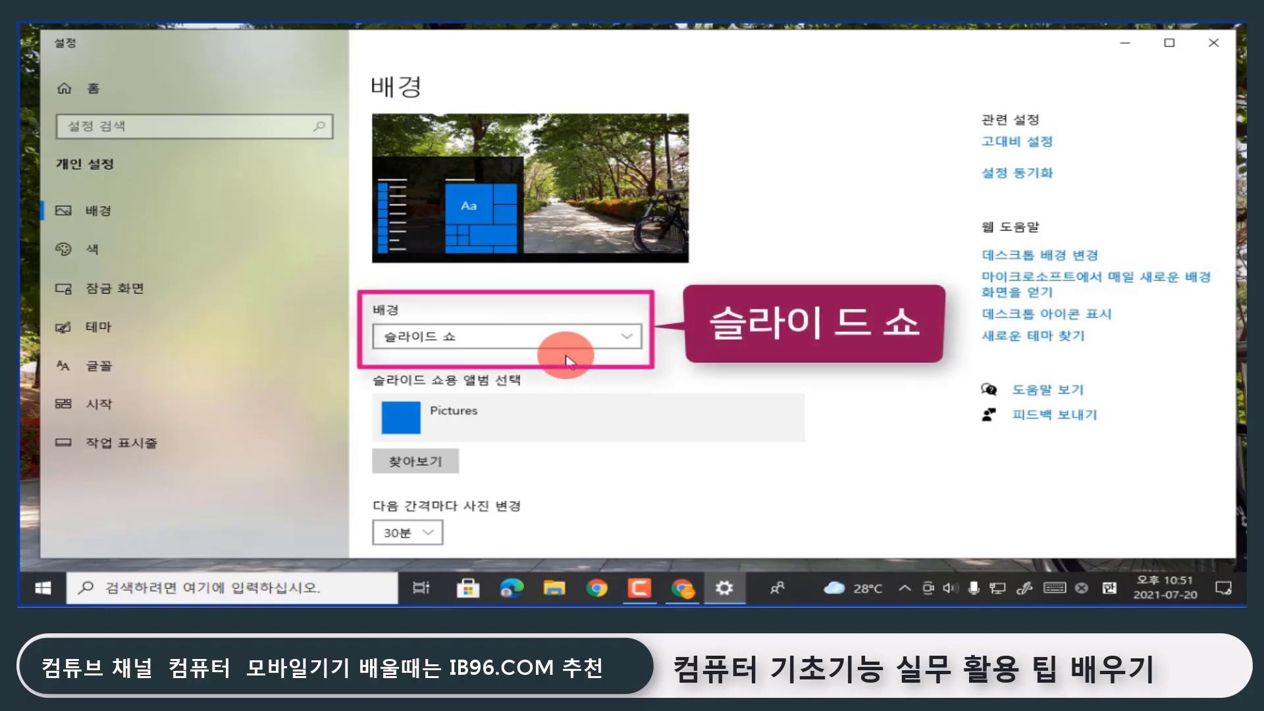
pyautogui.scroll(-2, 567, 360)
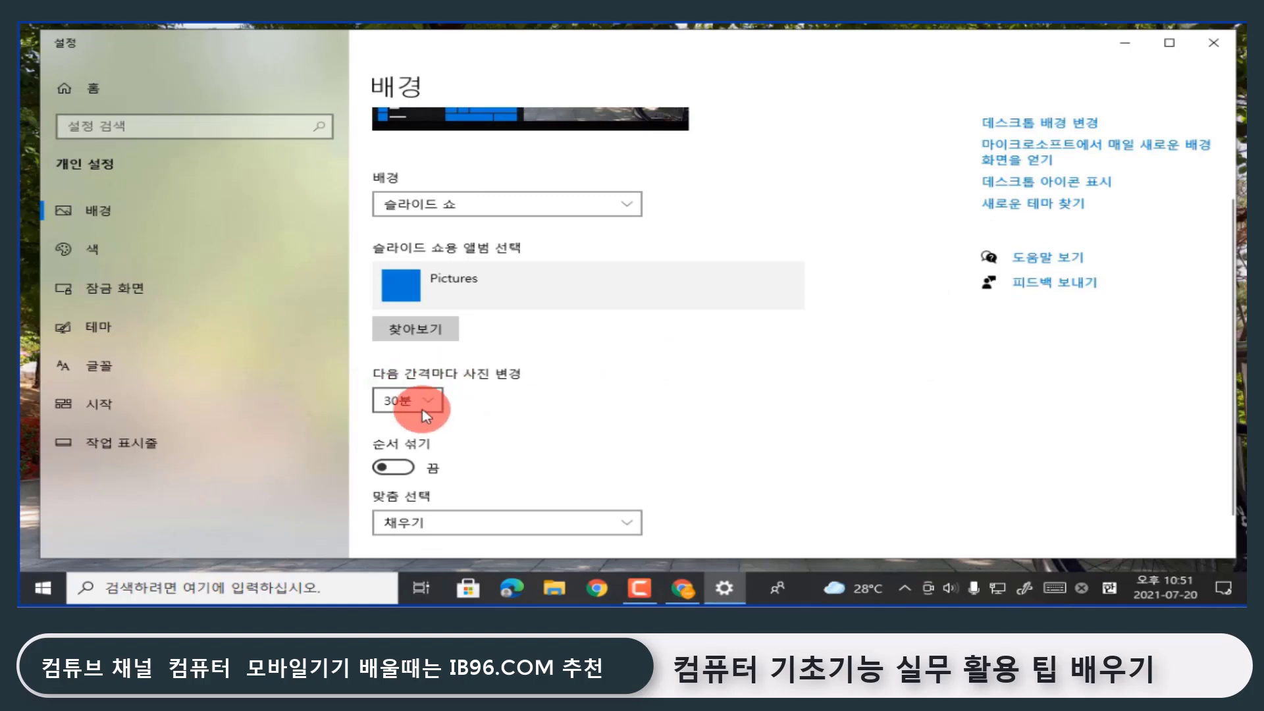
pyautogui.click(427, 403)
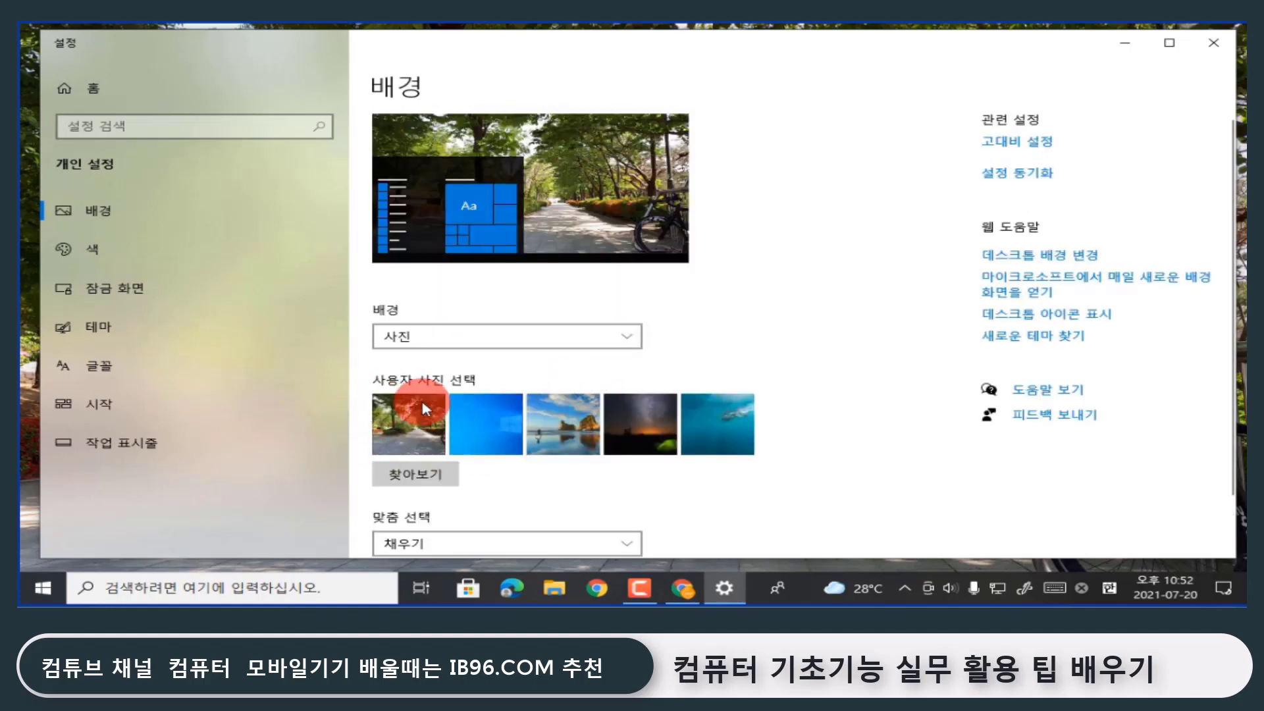
# Choose the default blue Windows picture as the desktop background again
pyautogui.click(503, 421)
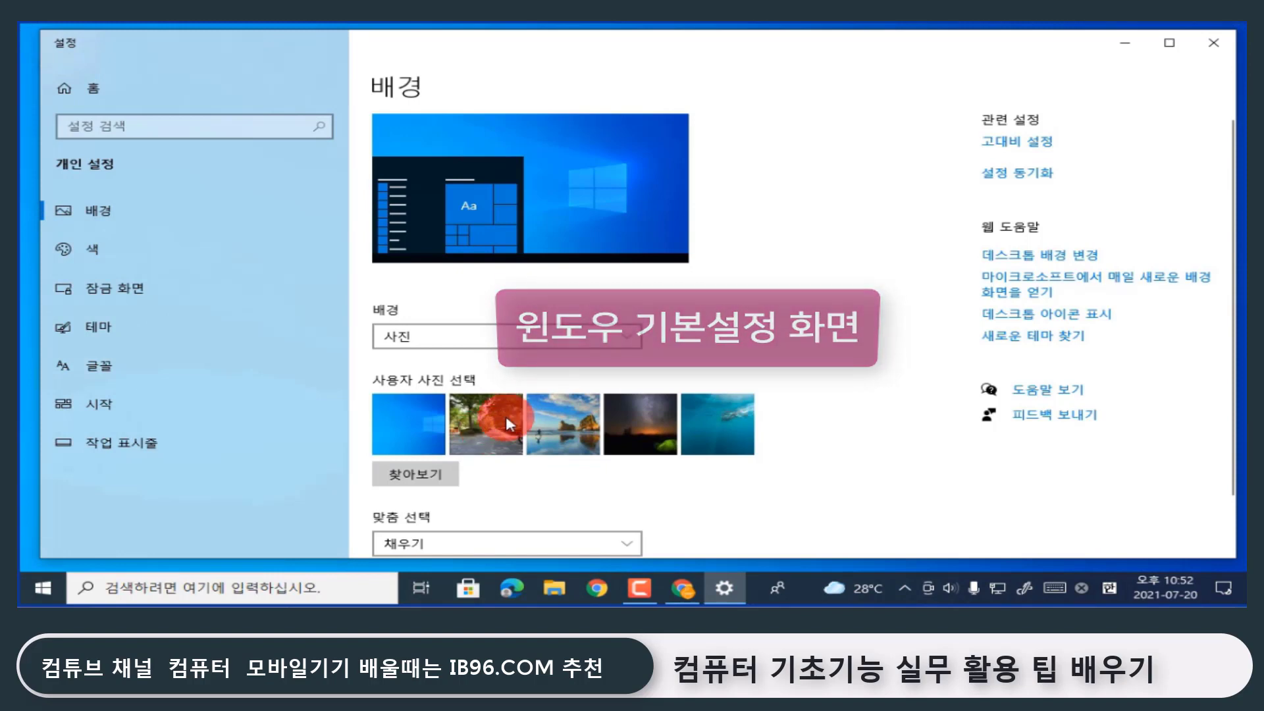
# Open Microsoft's daily new background link, download BingWallpaper.exe from the Bing Wallpaper page, and close the browser
pyautogui.scroll(-2, 505, 415)
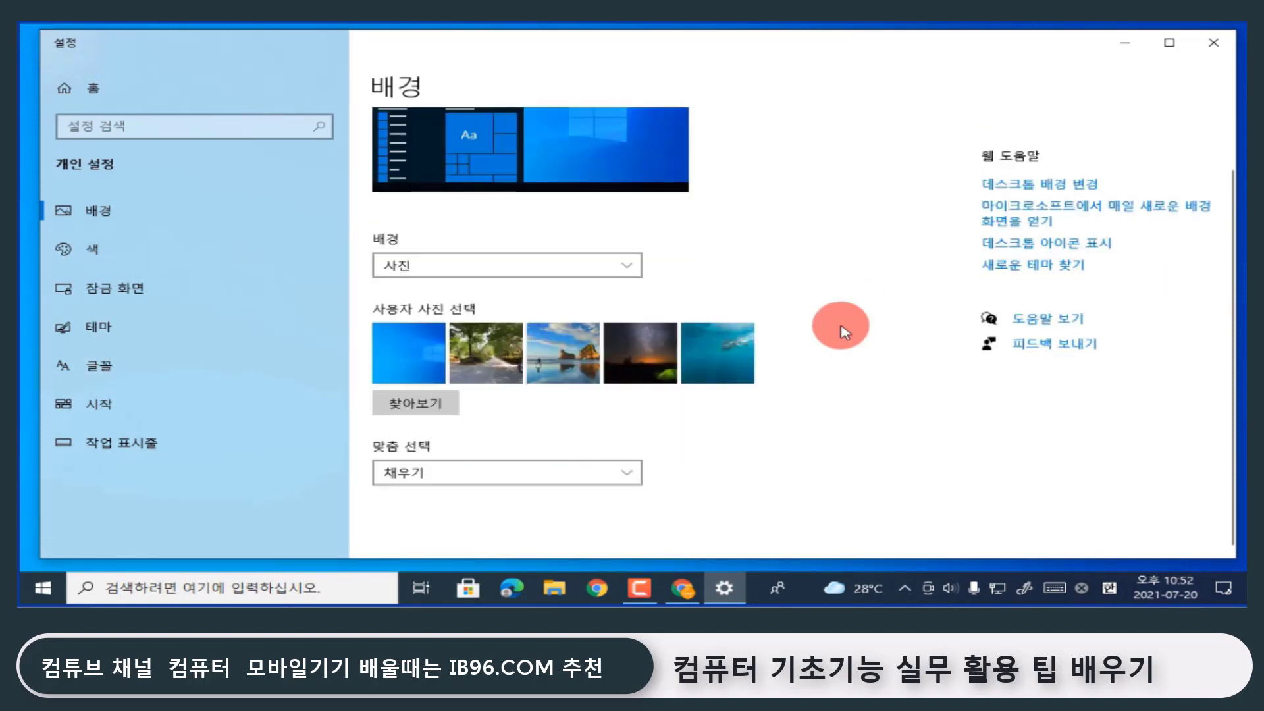
pyautogui.click(1025, 227)
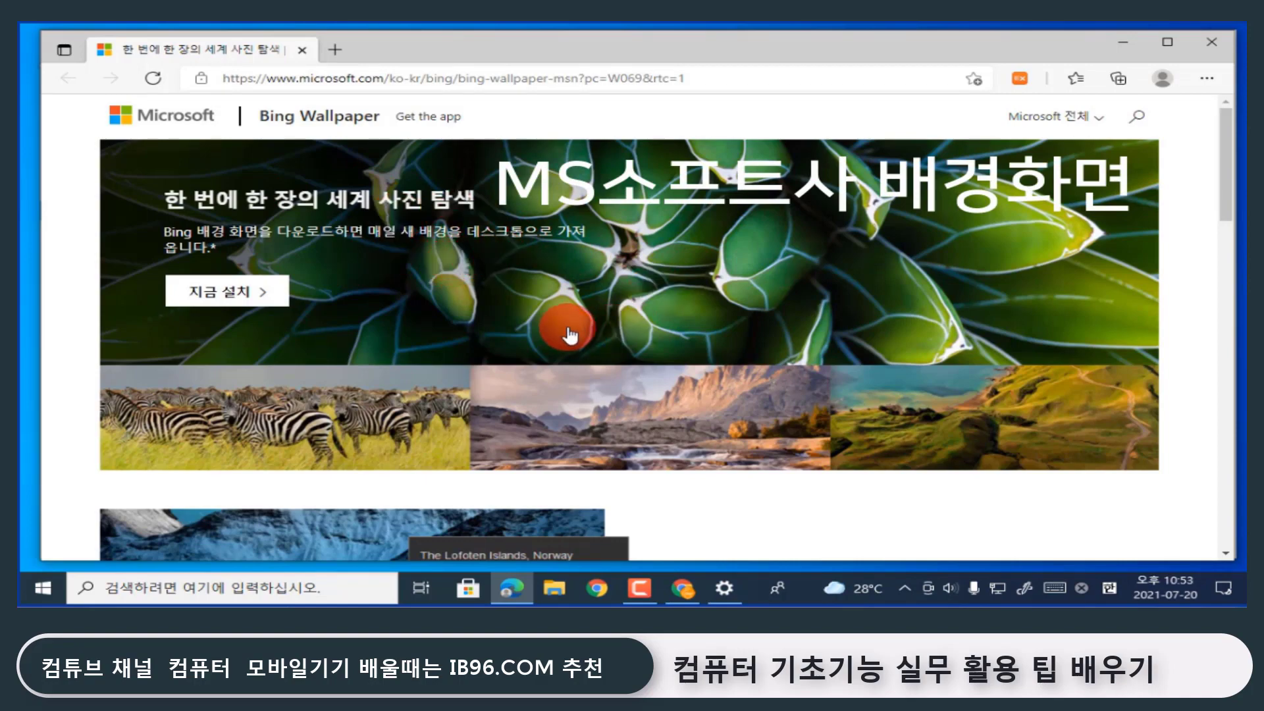
pyautogui.scroll(-3, 573, 333)
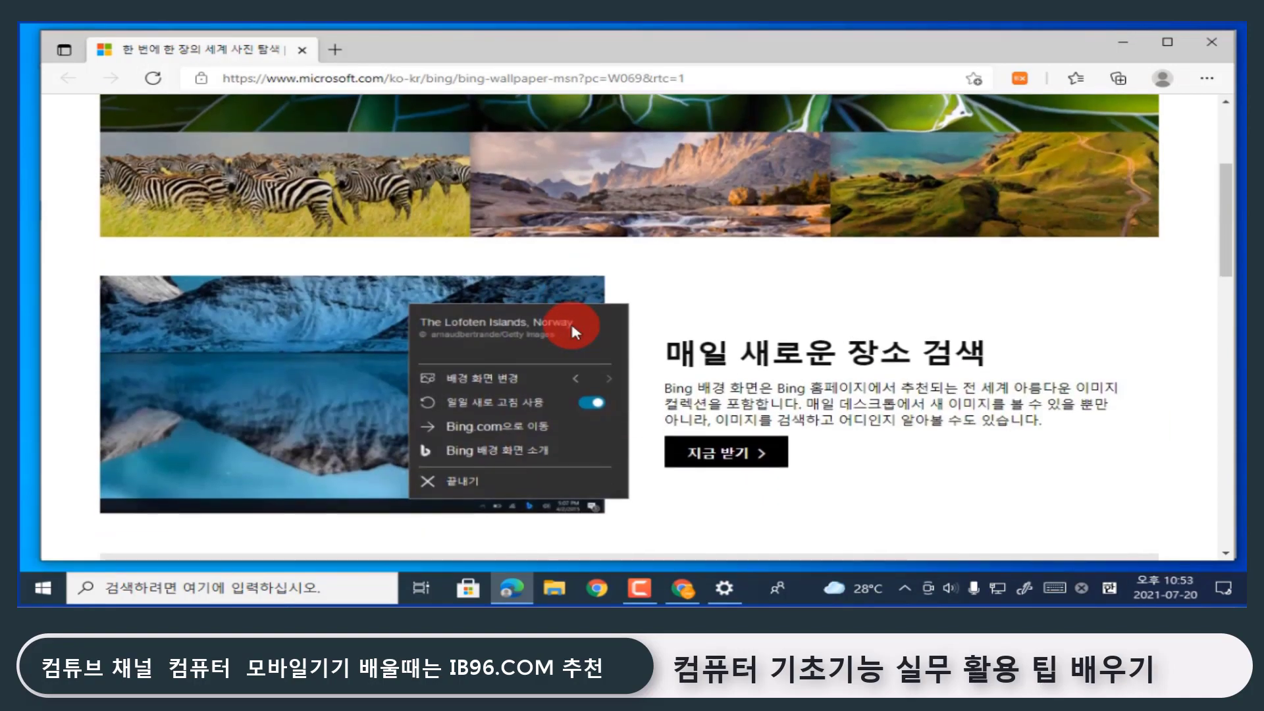
pyautogui.scroll(3, 572, 331)
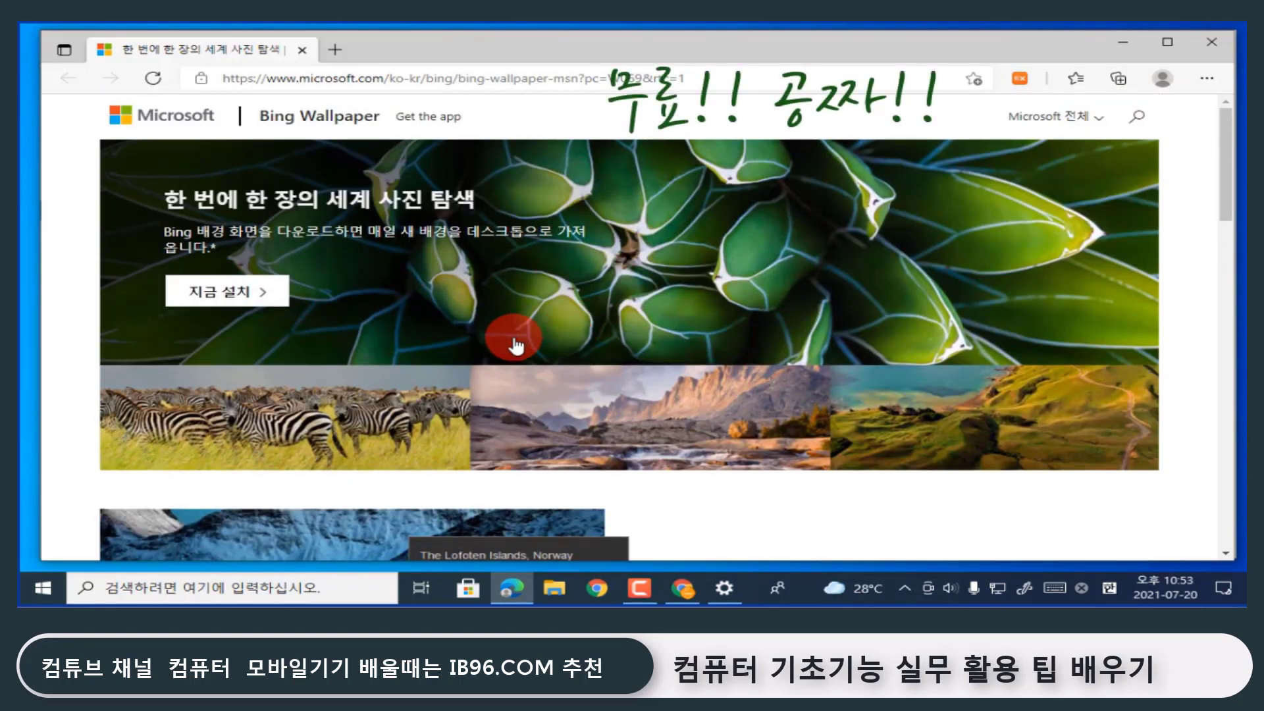
pyautogui.click(269, 301)
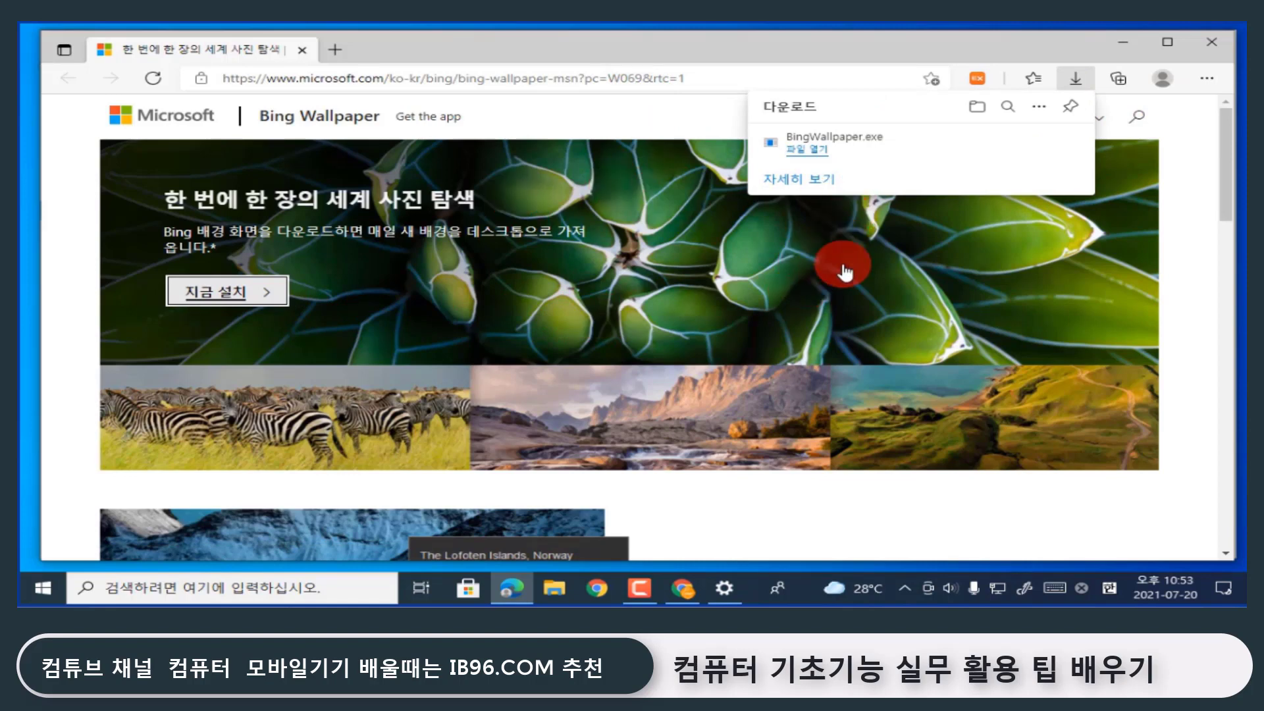
pyautogui.click(1212, 42)
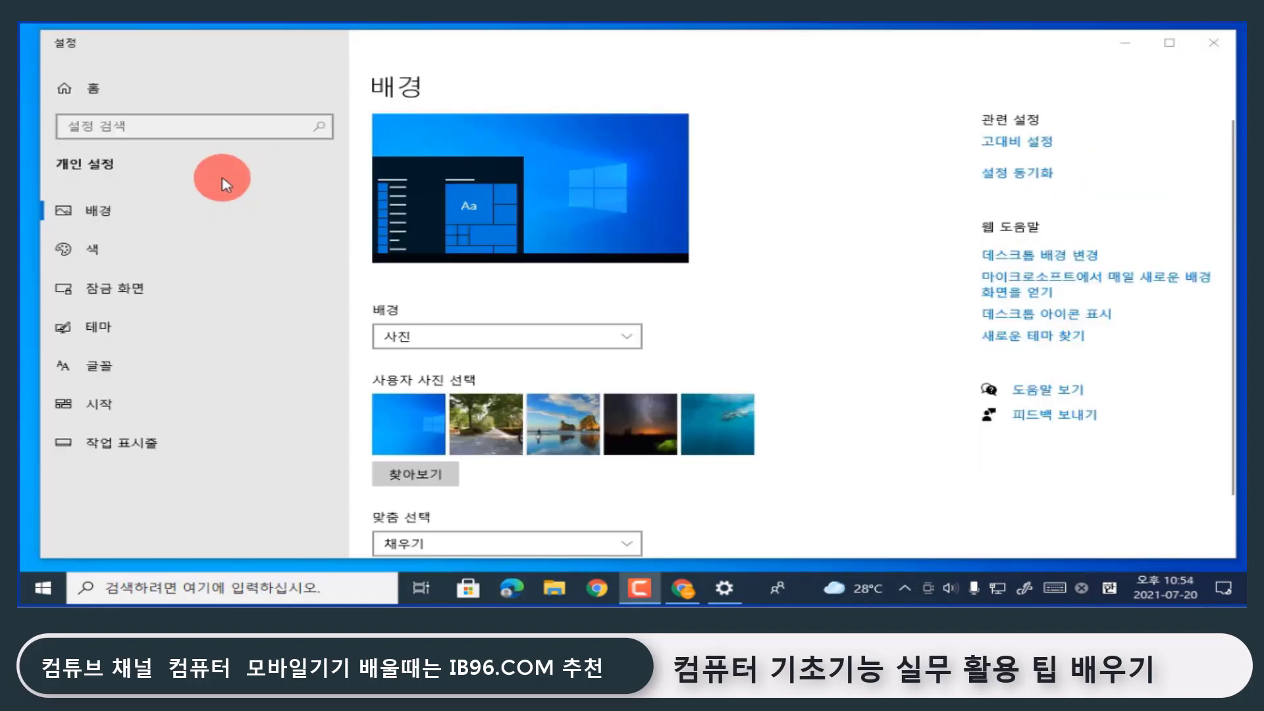
# Open the lock screen (잠금 화면) settings, review the background types, and choose Windows 추천
pyautogui.click(160, 294)
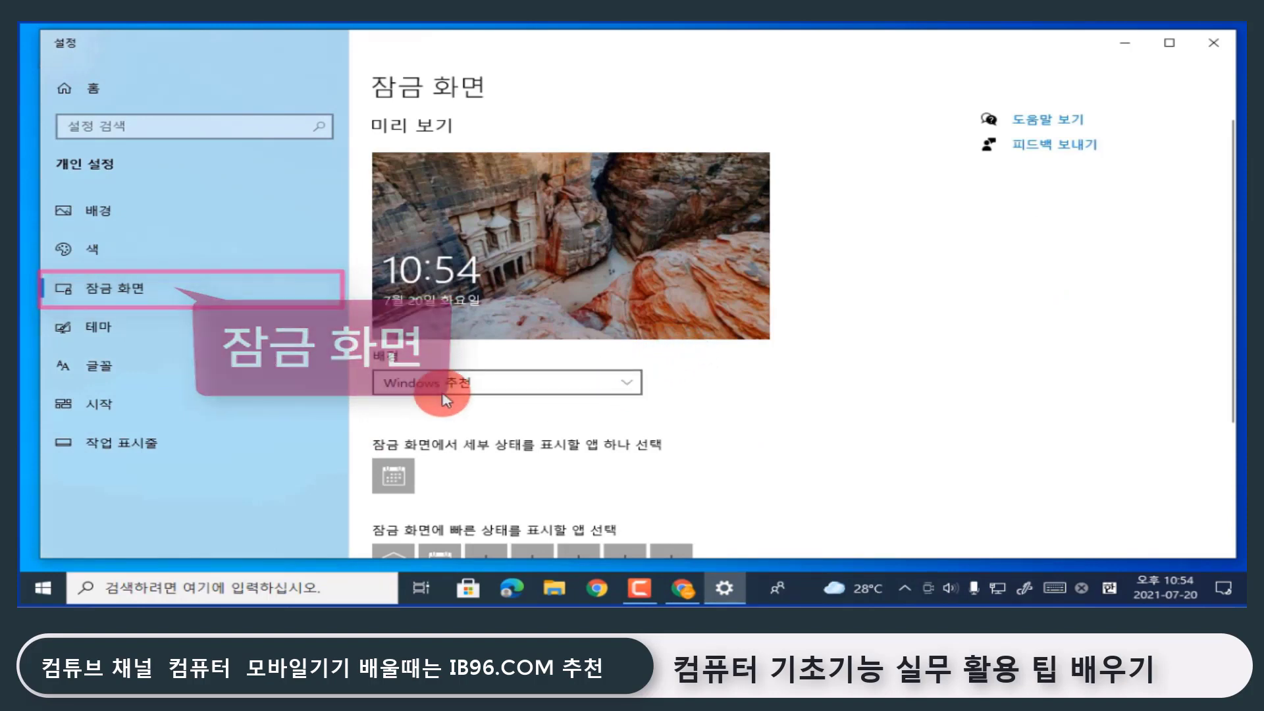
pyautogui.click(569, 390)
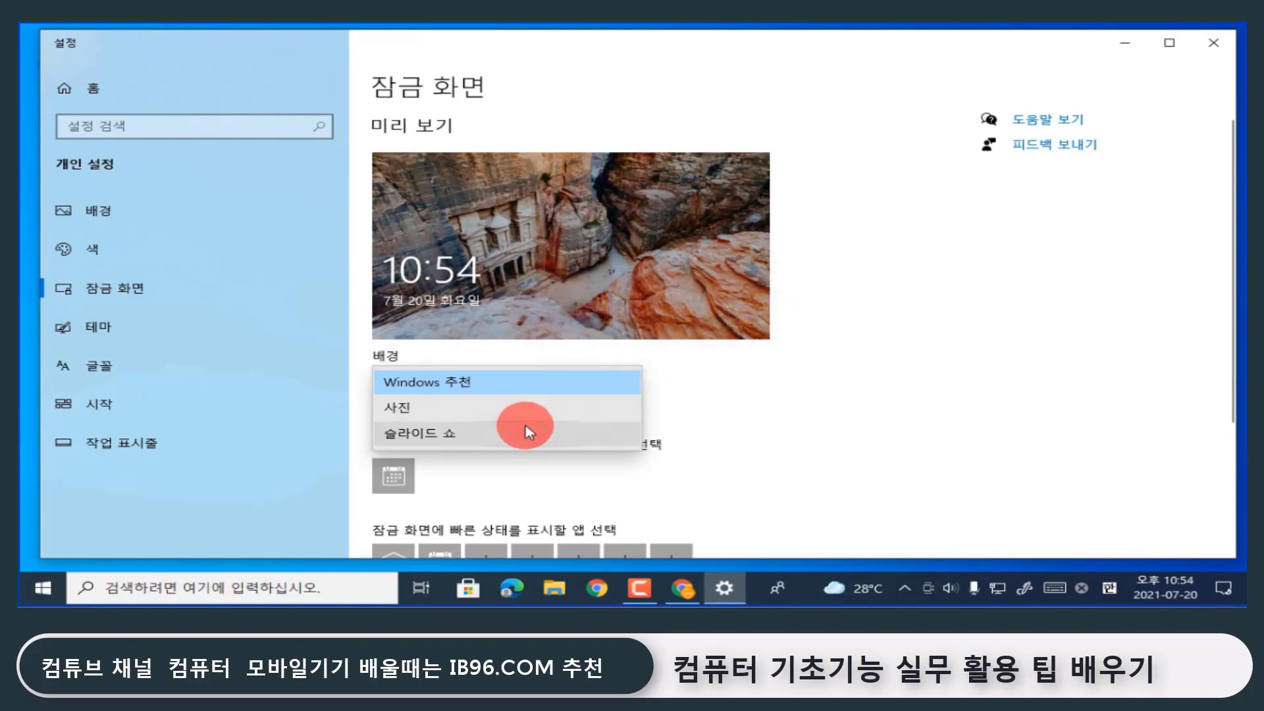
pyautogui.click(493, 390)
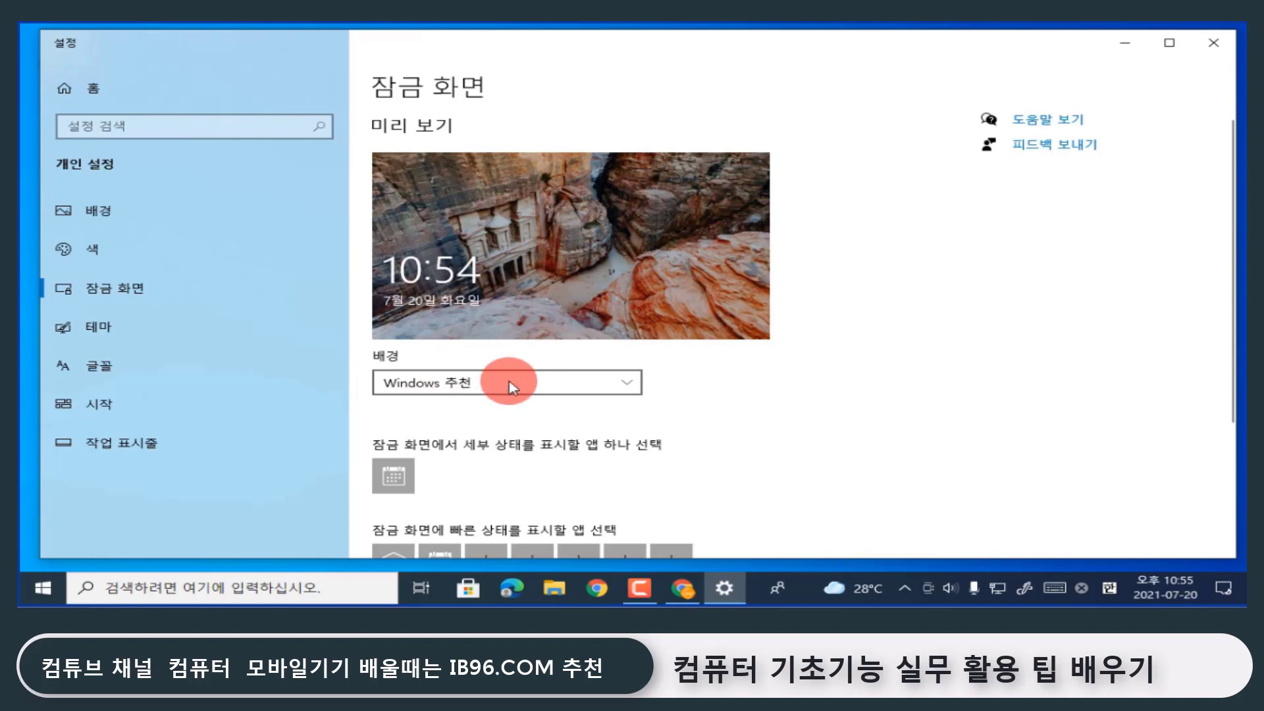
# Browse the quick-status apps for the lock screen's first empty slot, choose 없음, and check the sign-in background picture switch
pyautogui.scroll(-3, 494, 377)
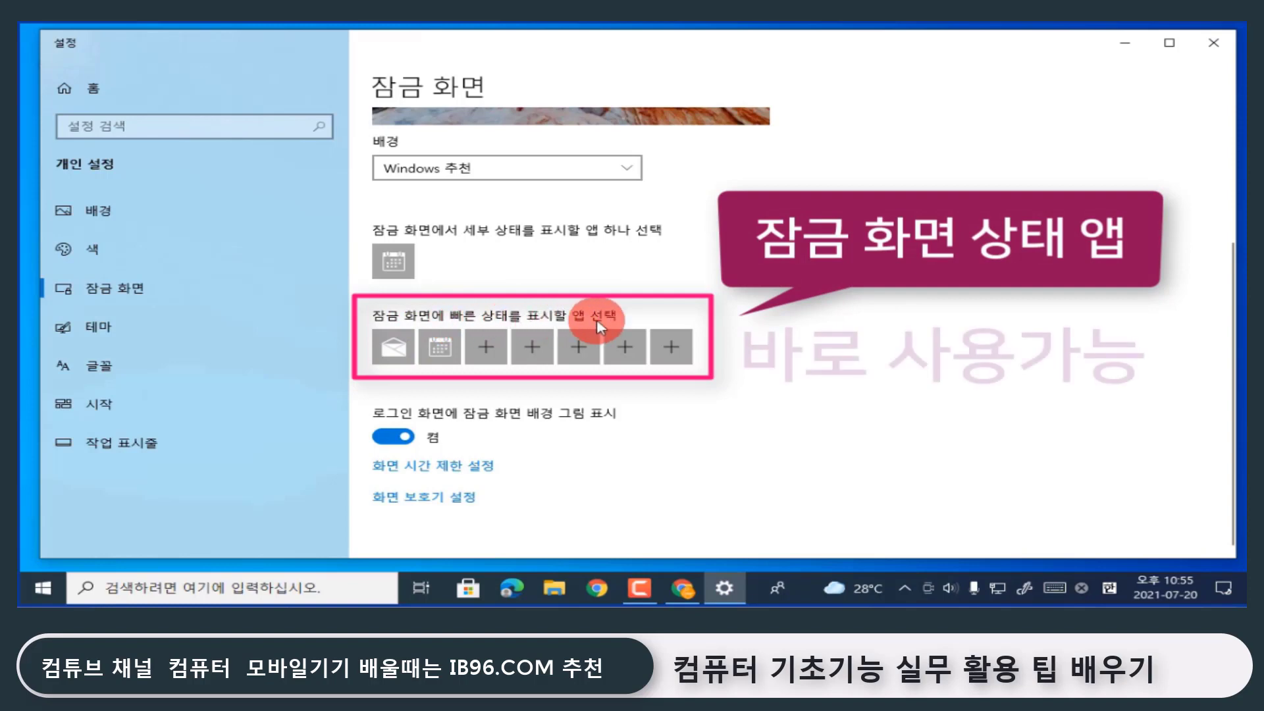
pyautogui.click(501, 355)
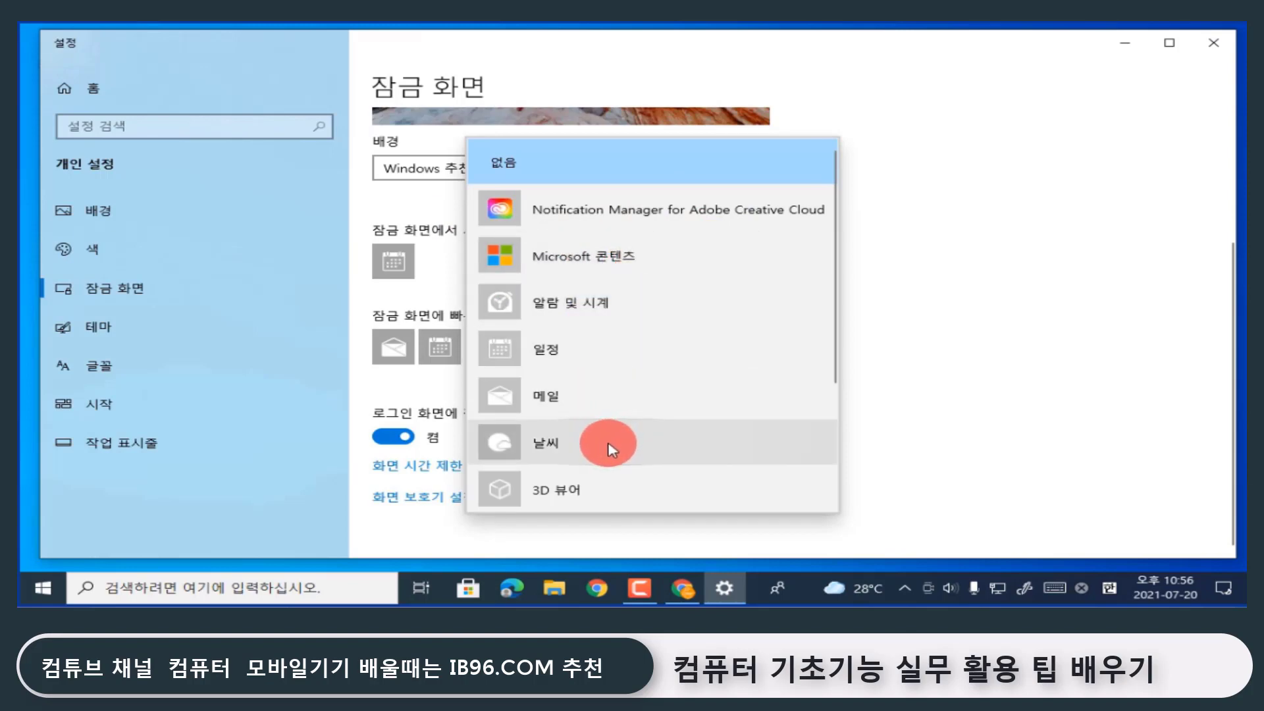
pyautogui.scroll(-2, 608, 450)
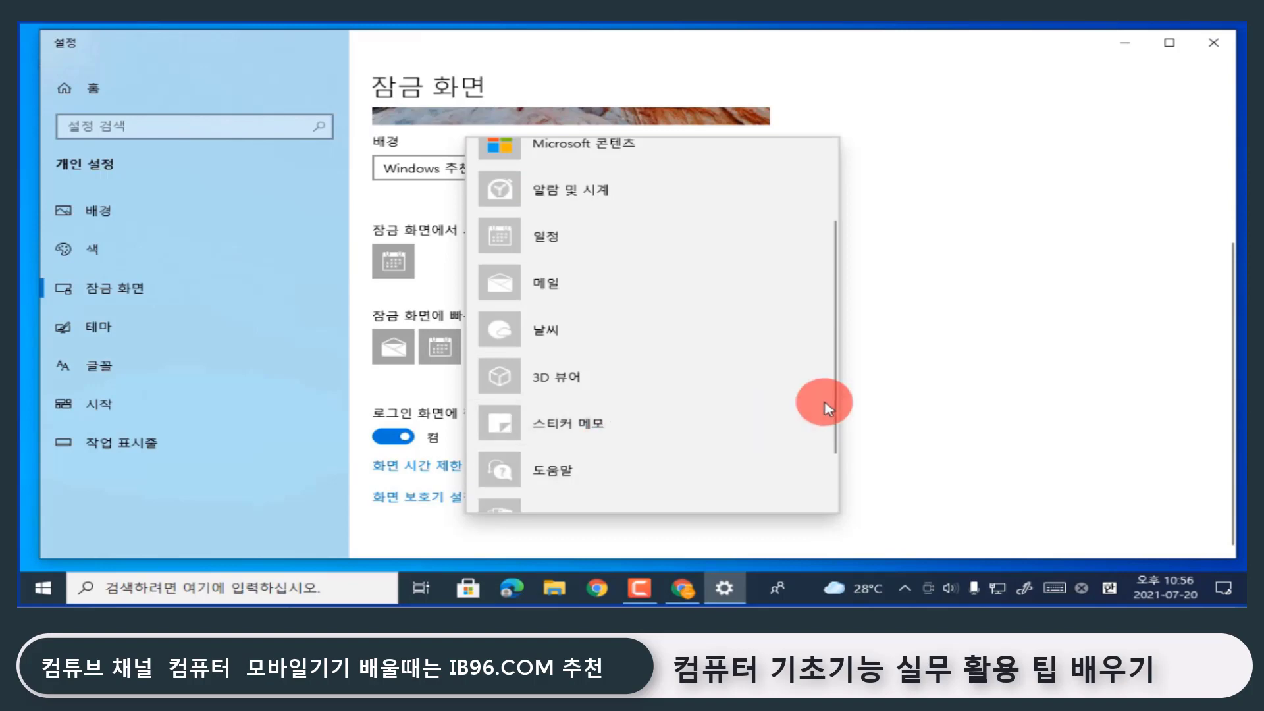
pyautogui.scroll(1, 627, 437)
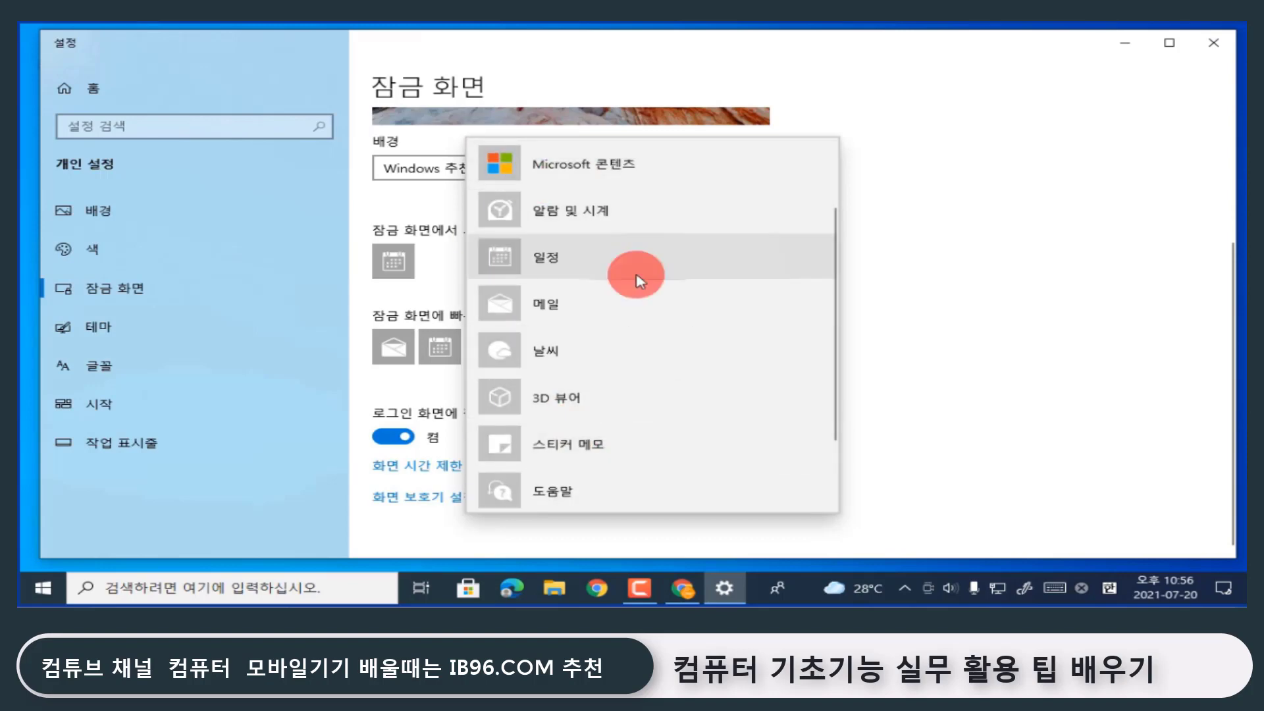
pyautogui.scroll(2, 684, 307)
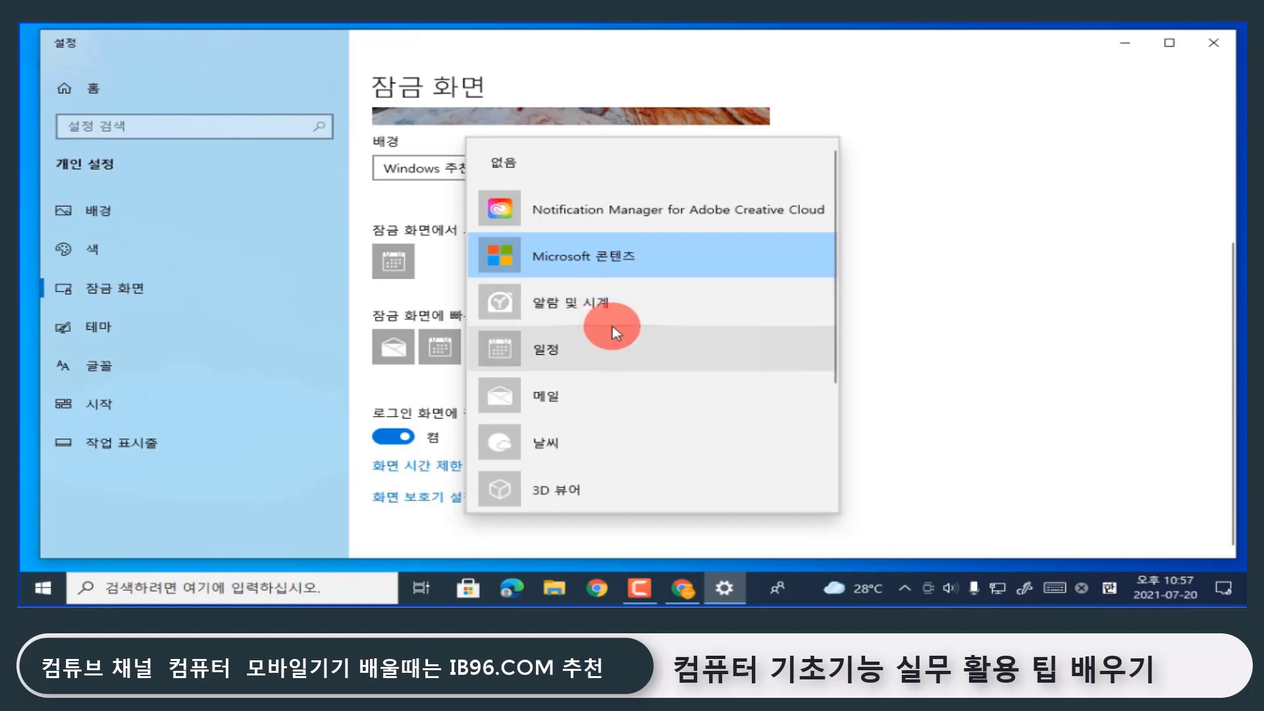
pyautogui.click(564, 158)
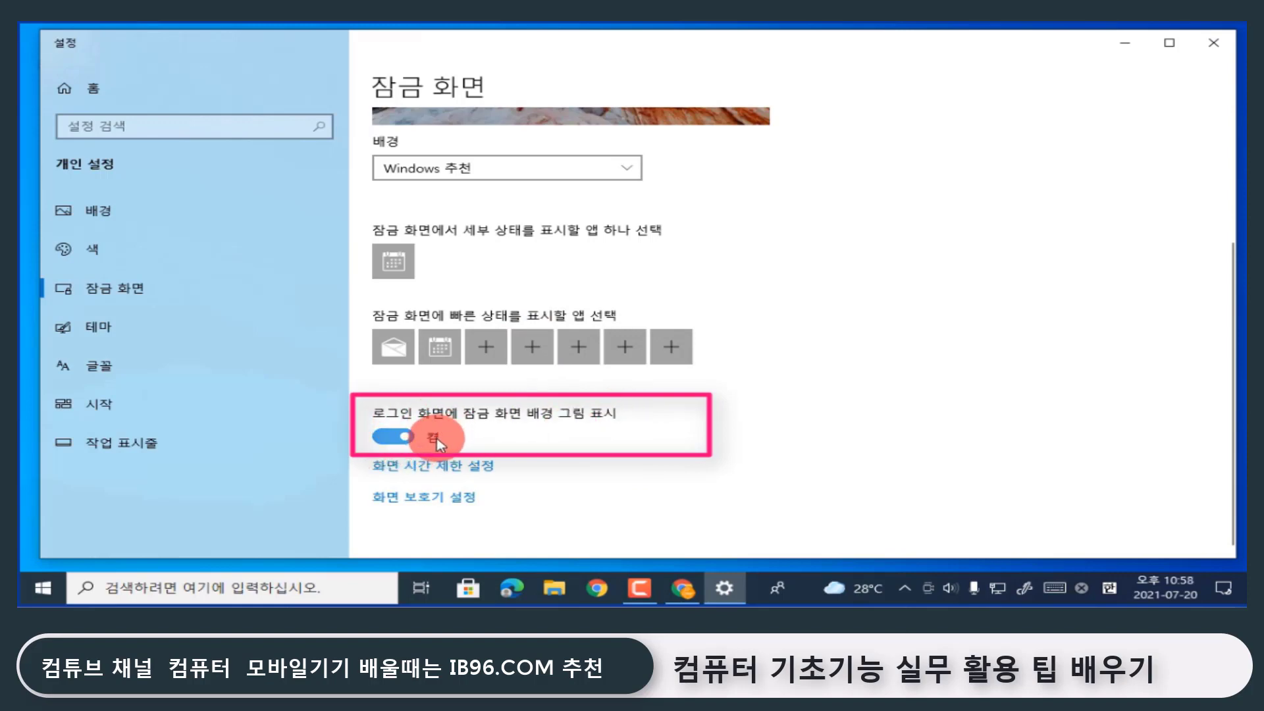
pyautogui.click(395, 437)
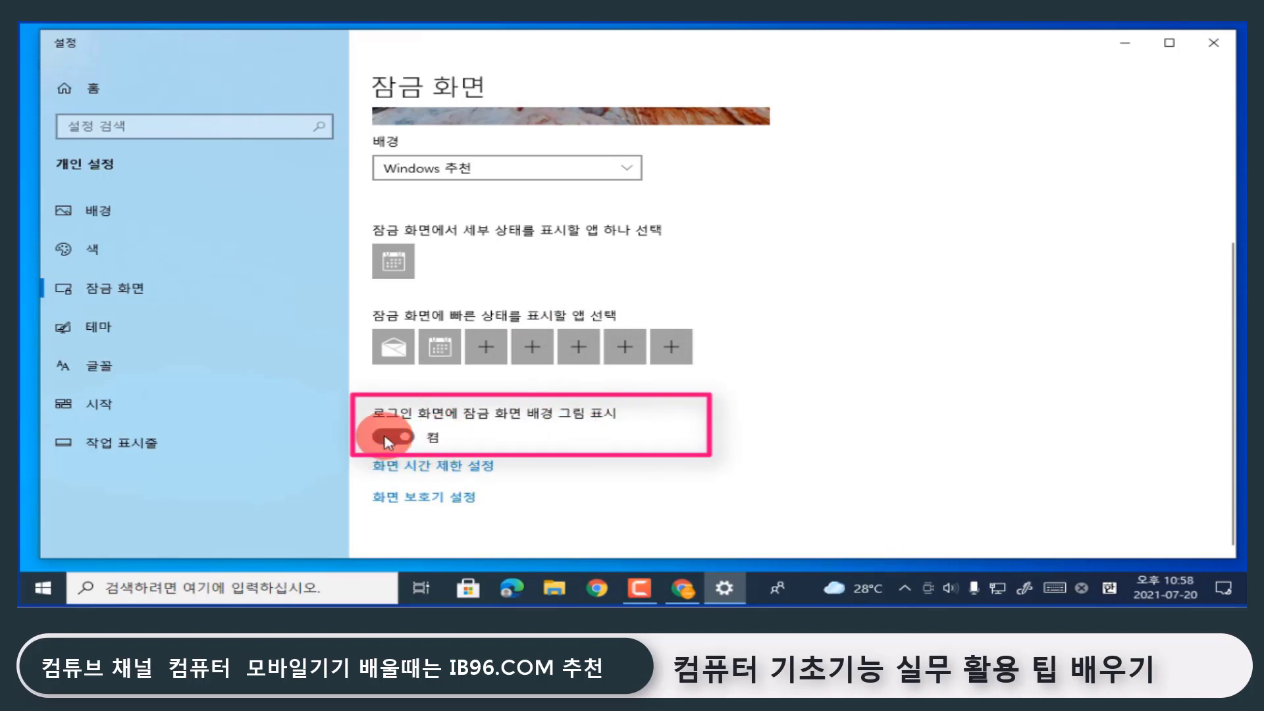
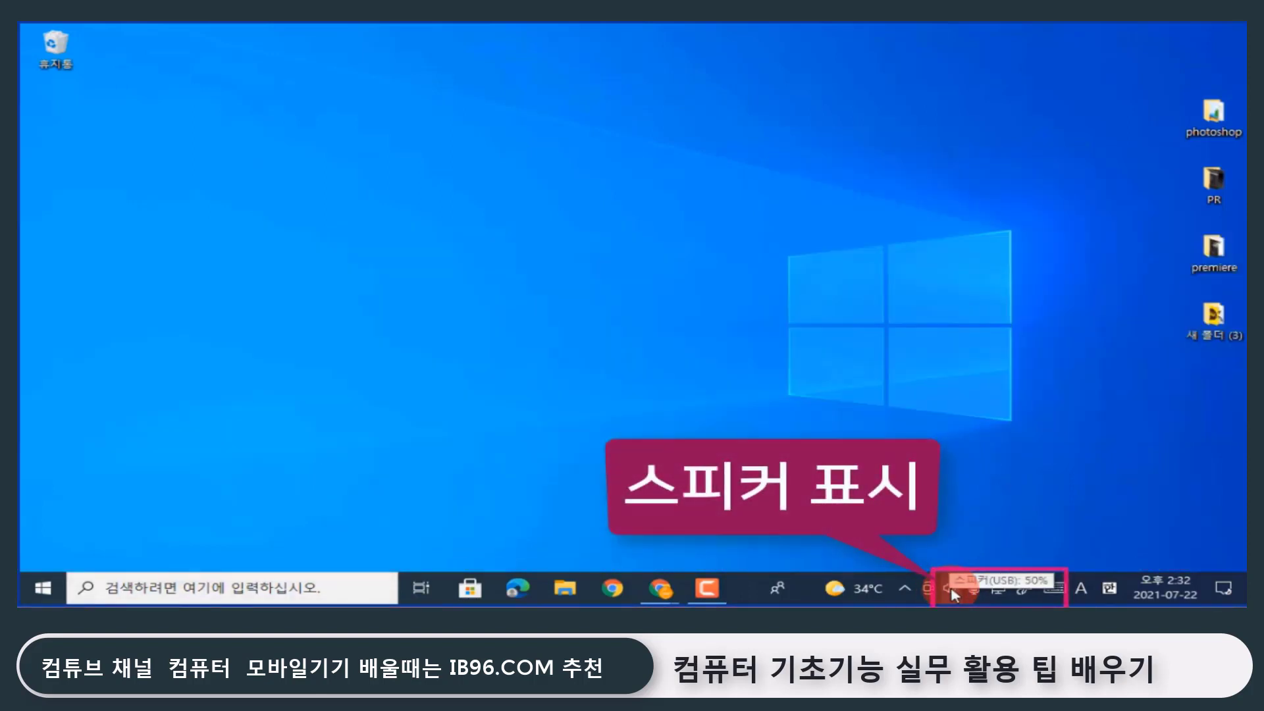
# Open the sound settings for the speaker and examine the output and input sections
pyautogui.rightClick(951, 590)
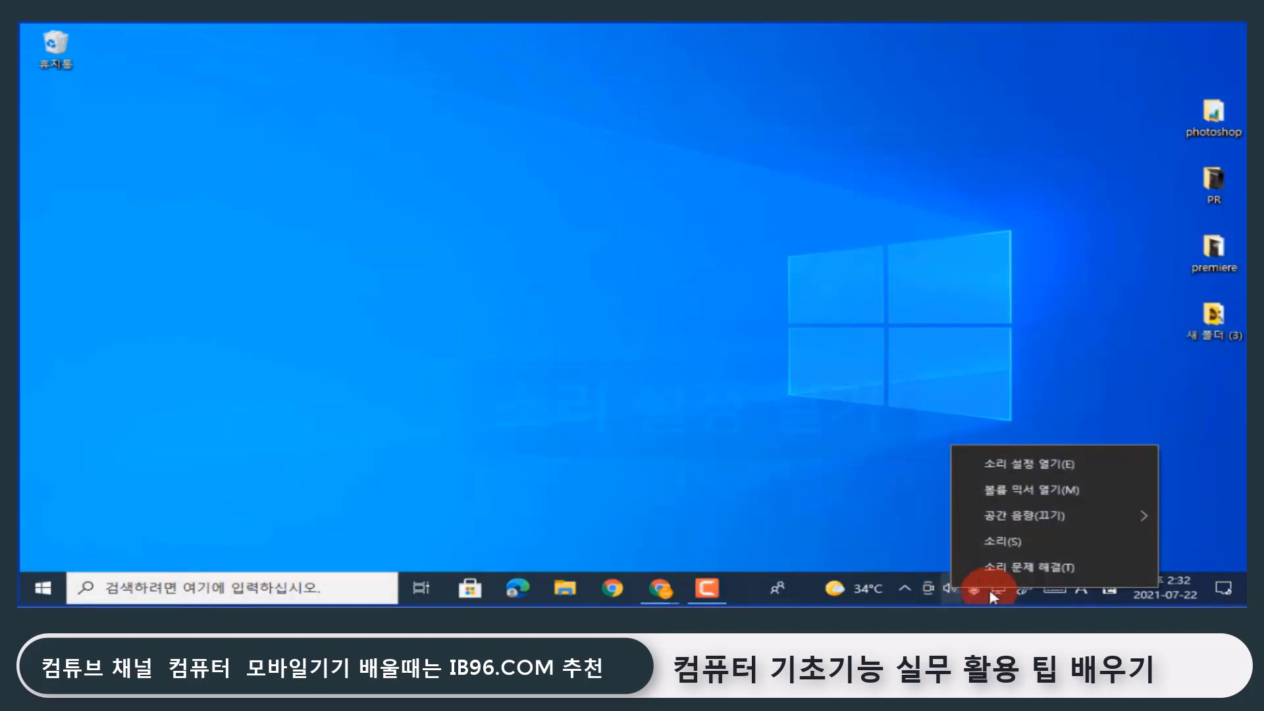
pyautogui.click(1062, 464)
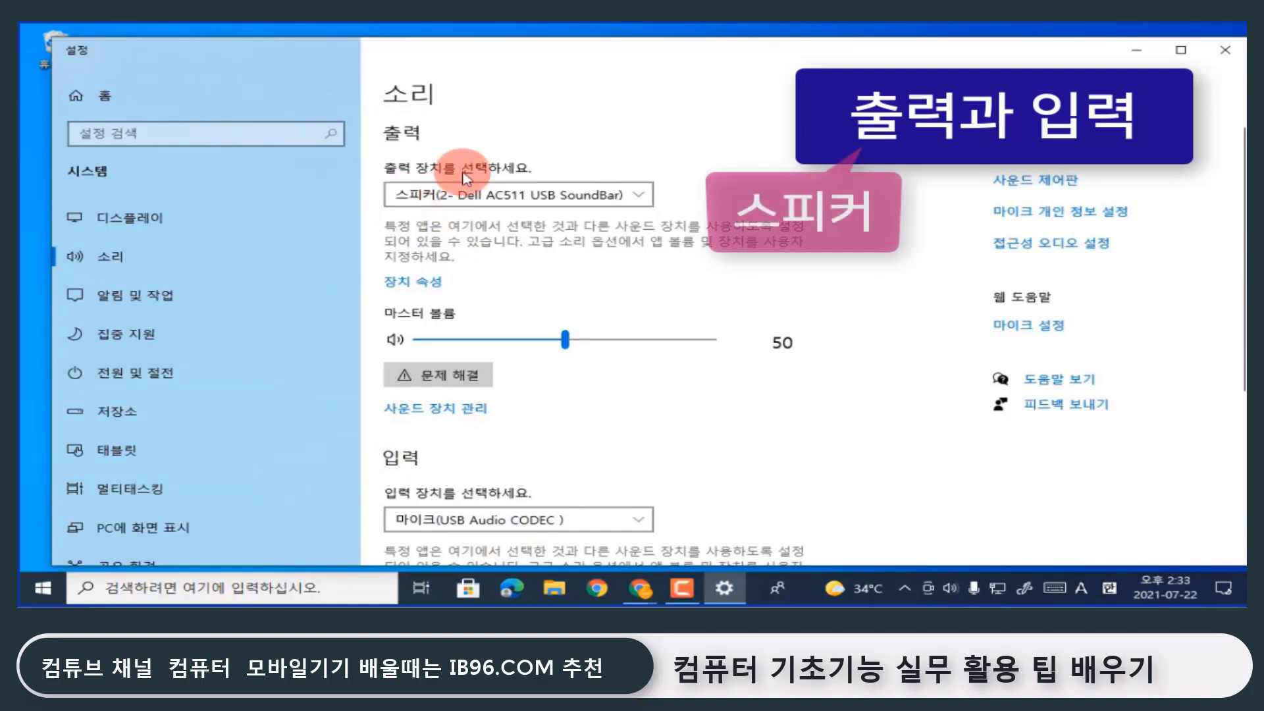
pyautogui.scroll(-2, 704, 380)
pyautogui.scroll(-4, 703, 381)
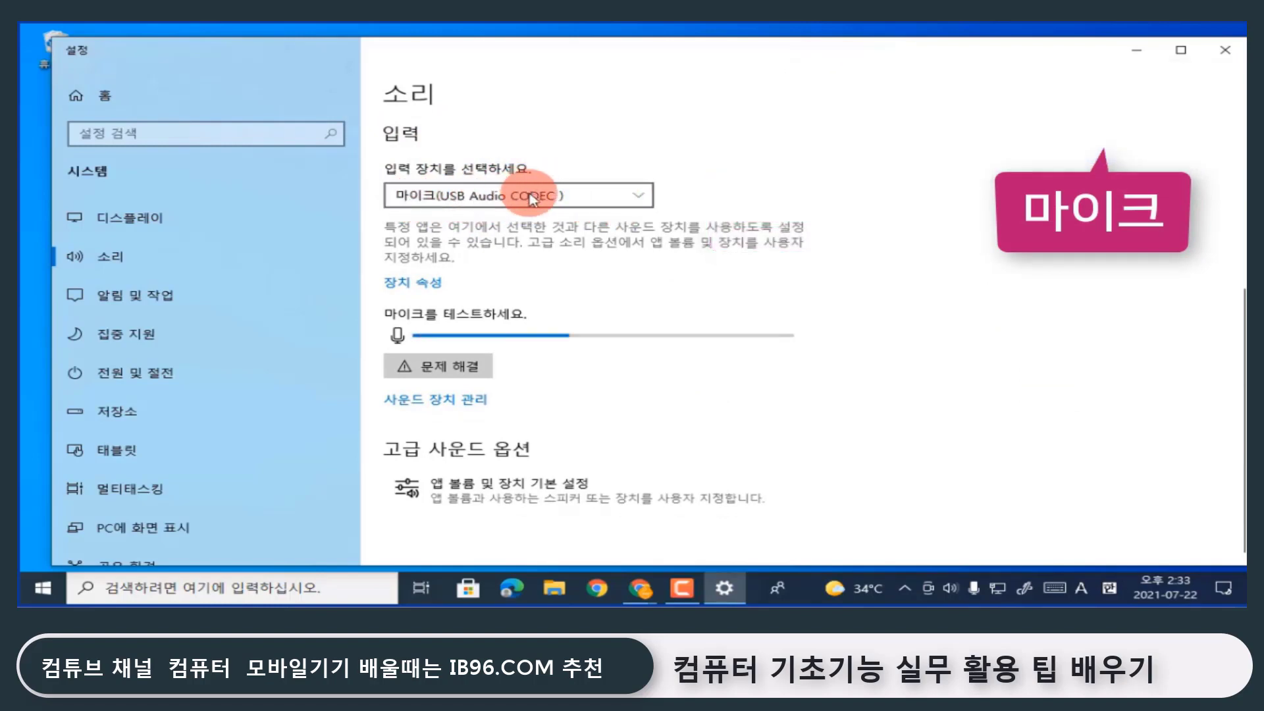
# Check the available input devices without changing the selection, and return to the output section
pyautogui.click(568, 198)
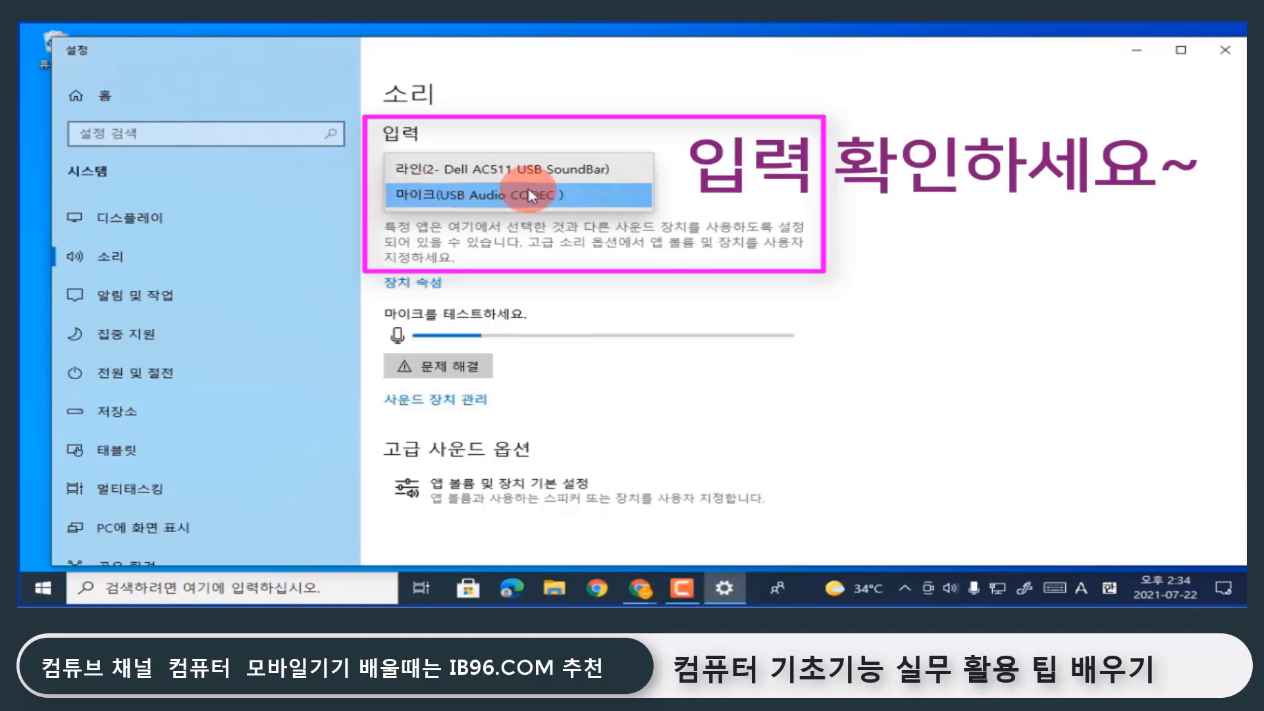
pyautogui.click(742, 197)
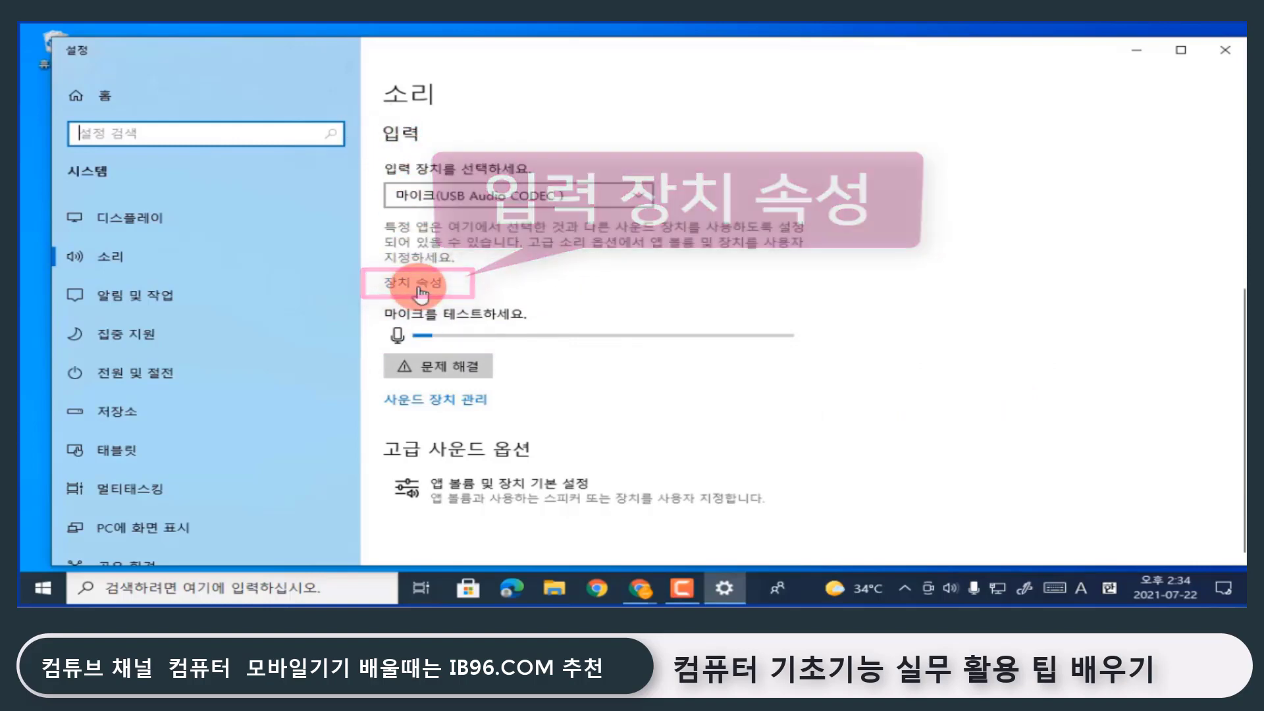
pyautogui.scroll(4, 537, 331)
pyautogui.scroll(2, 537, 332)
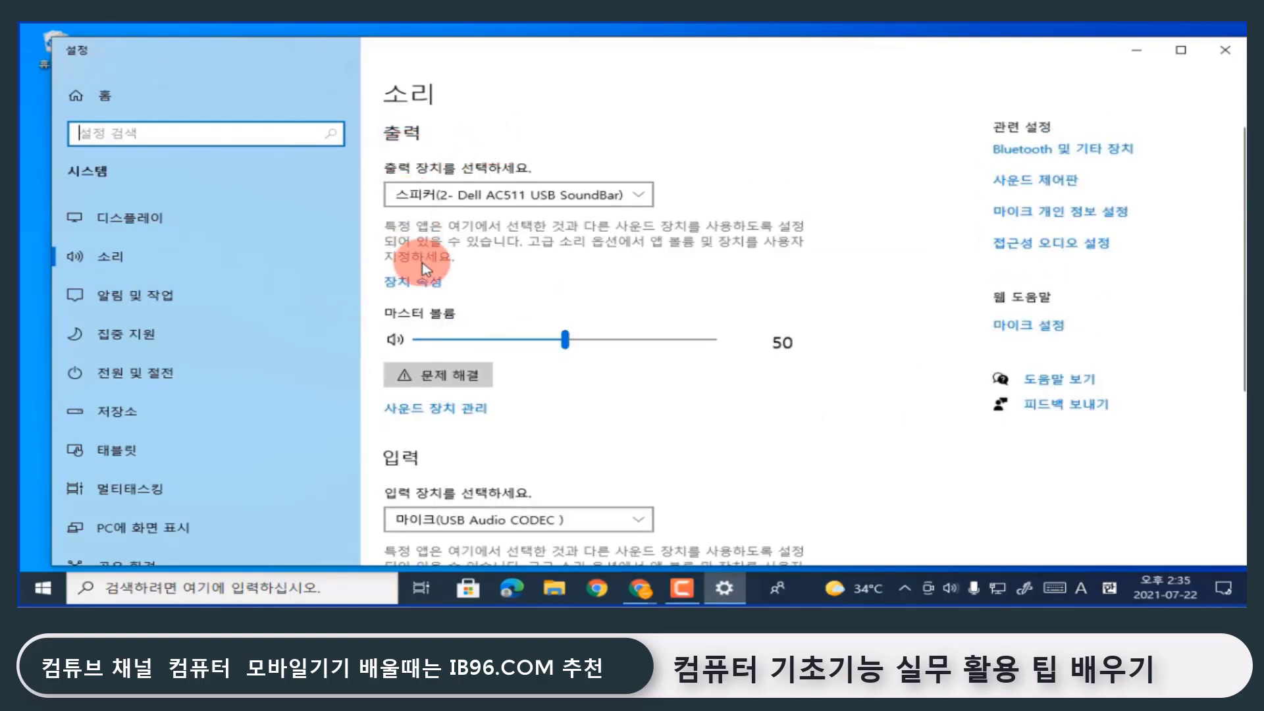
# Open the device properties of the input microphone and check the speaker's current volume
pyautogui.scroll(-5, 427, 290)
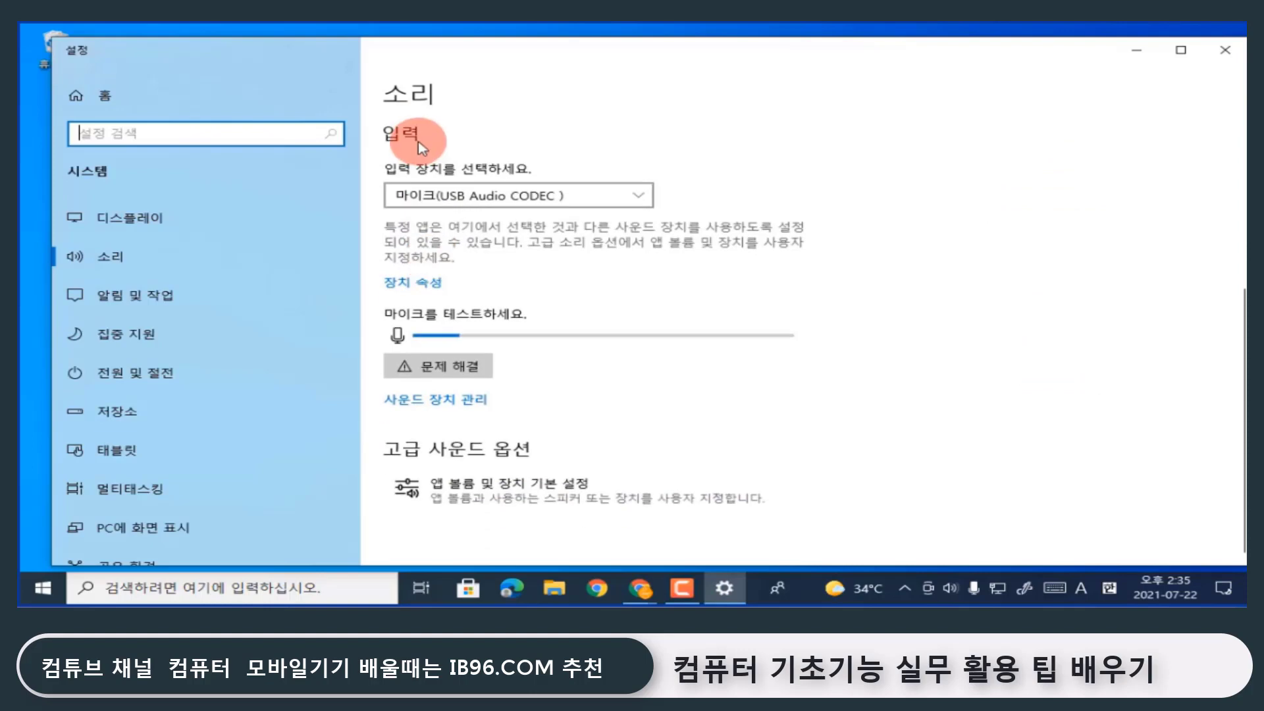
pyautogui.click(429, 284)
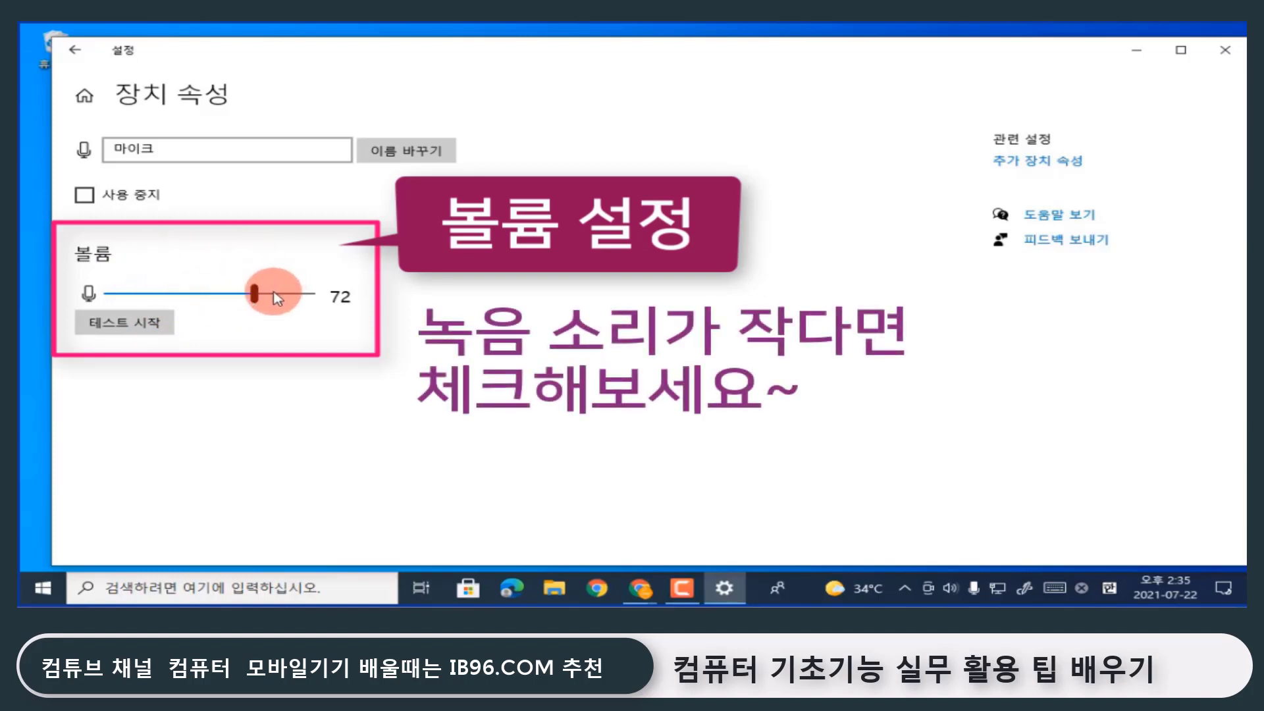
pyautogui.click(950, 590)
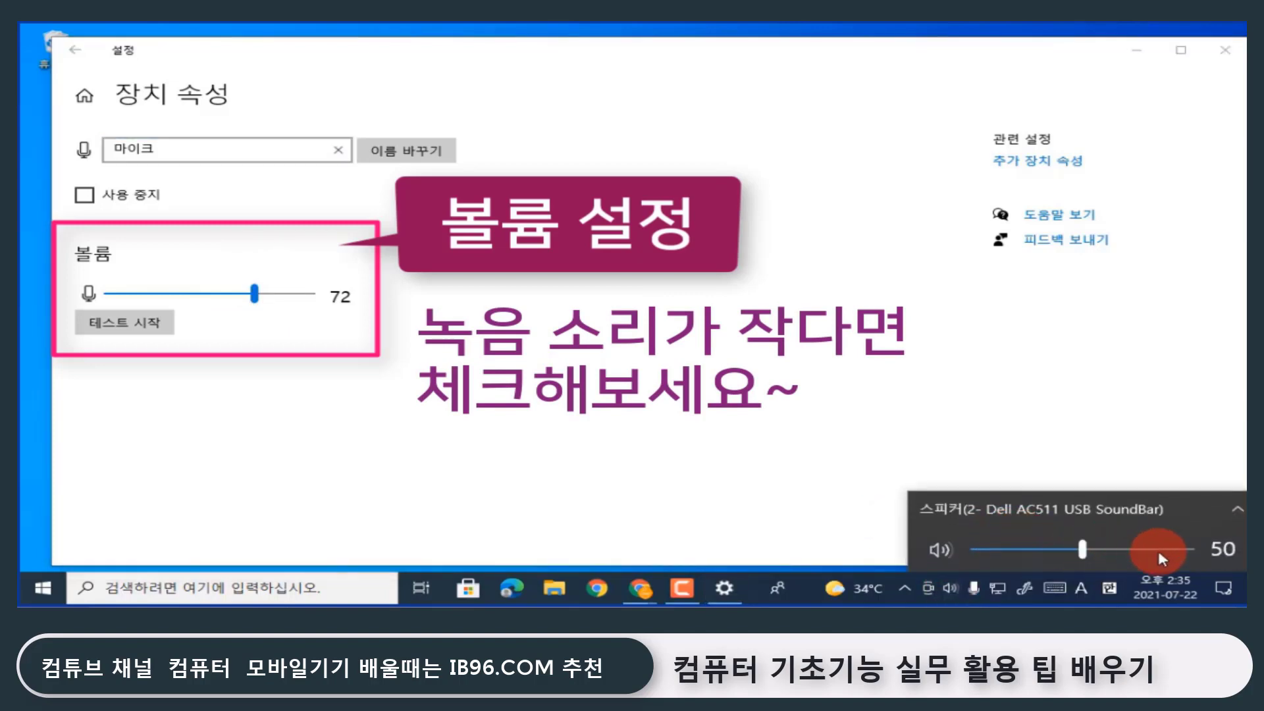
pyautogui.click(520, 381)
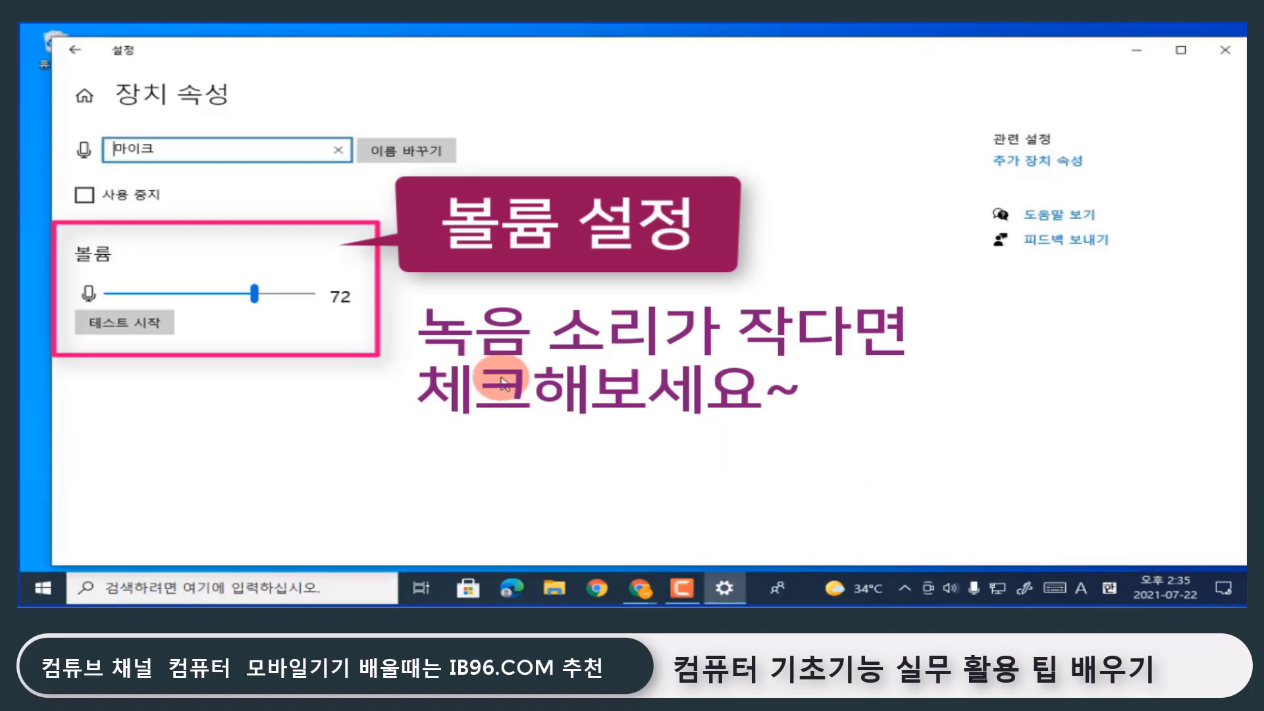
# Set the microphone volume to 77 and close the settings window
pyautogui.click(256, 297)
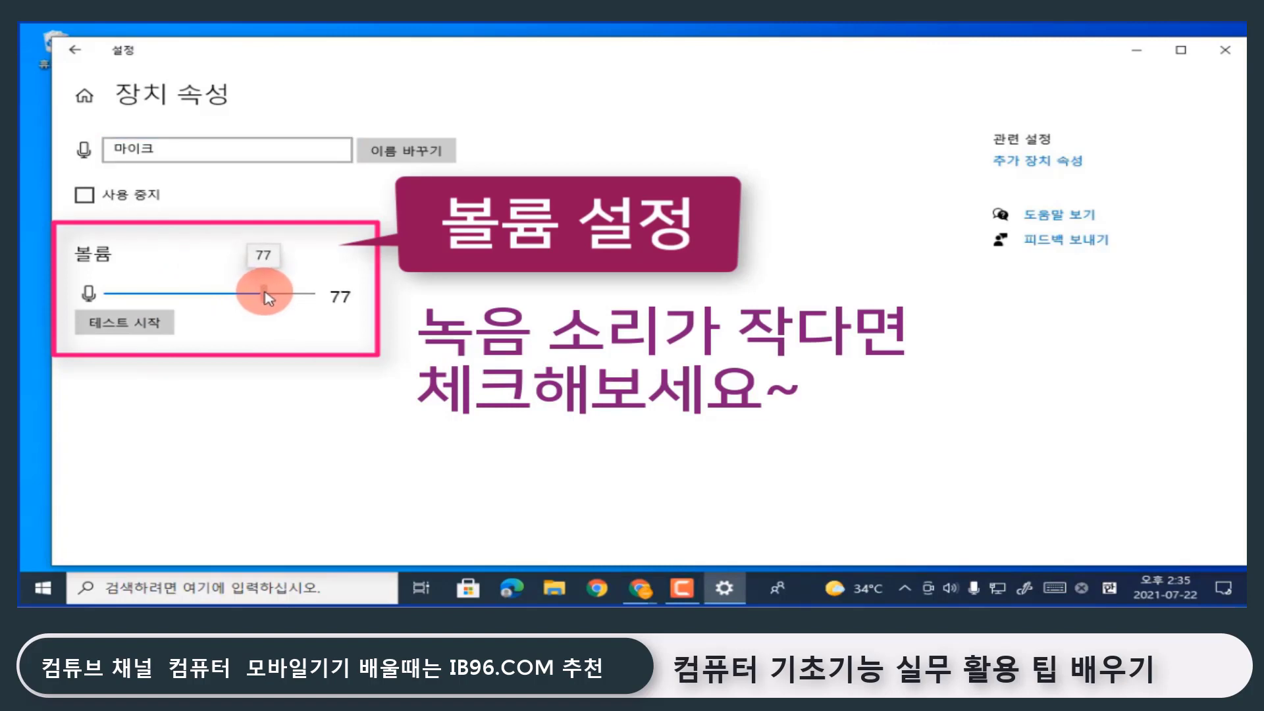
pyautogui.moveTo(267, 298); pyautogui.dragTo(267, 300)
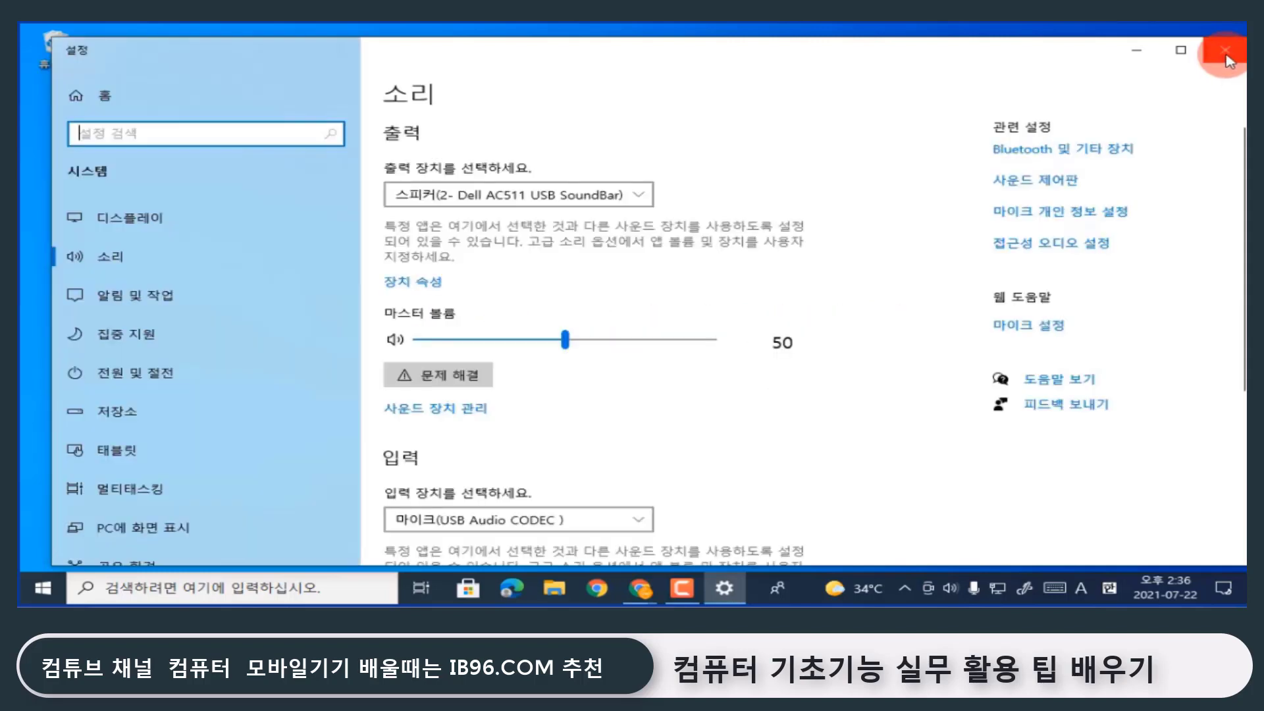
pyautogui.click(1226, 58)
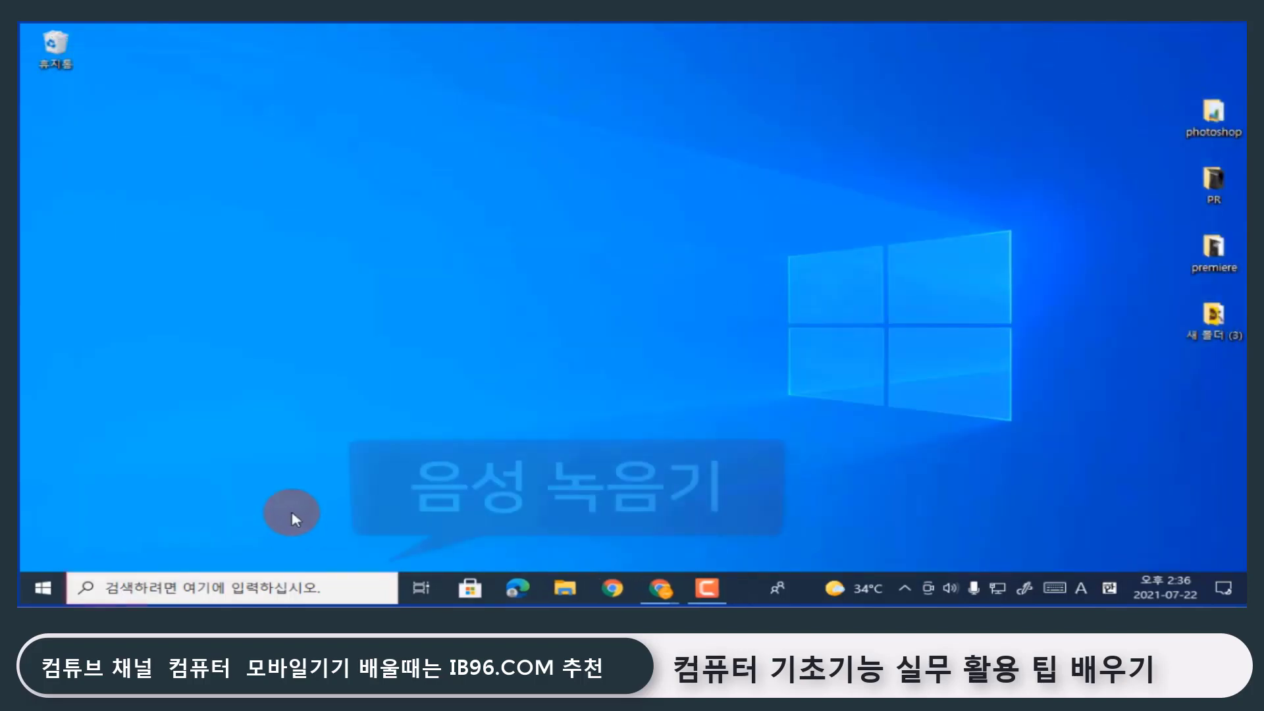
# Search for 음성, open the 음성 녹음기 app, and play the existing recording
pyautogui.click(36, 588)
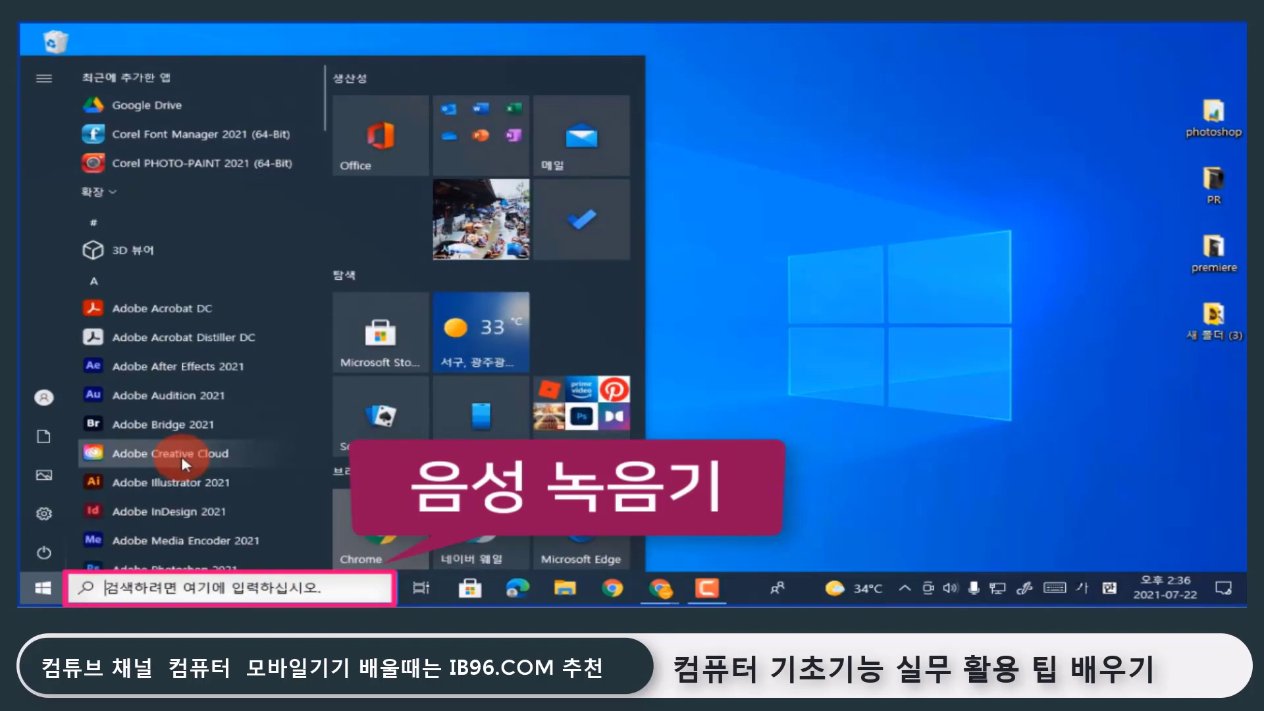
pyautogui.write('음성')
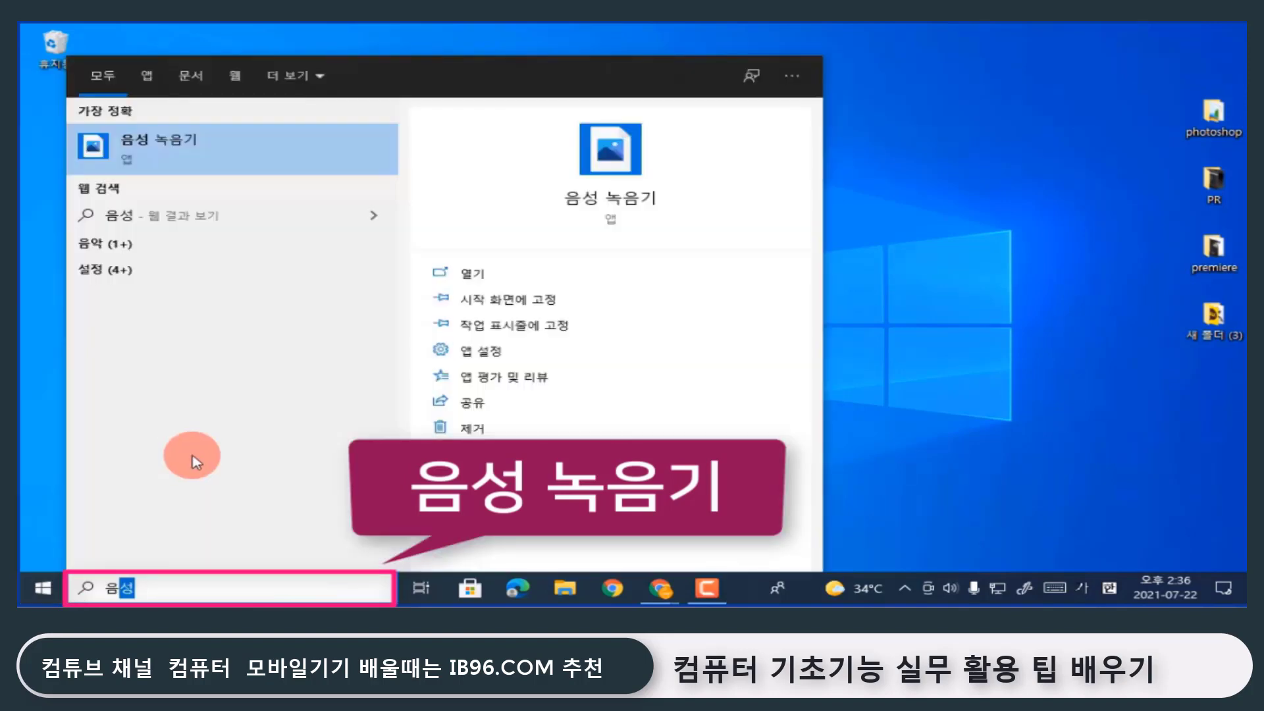
pyautogui.click(619, 206)
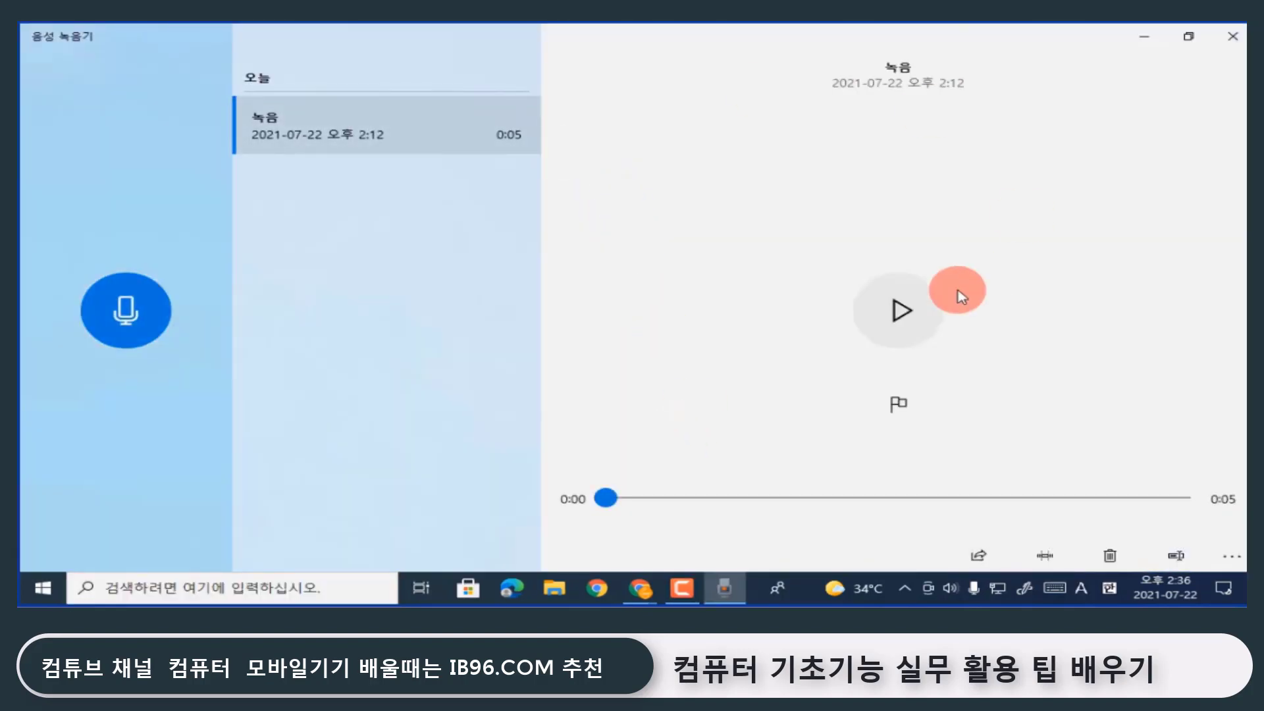
pyautogui.click(934, 327)
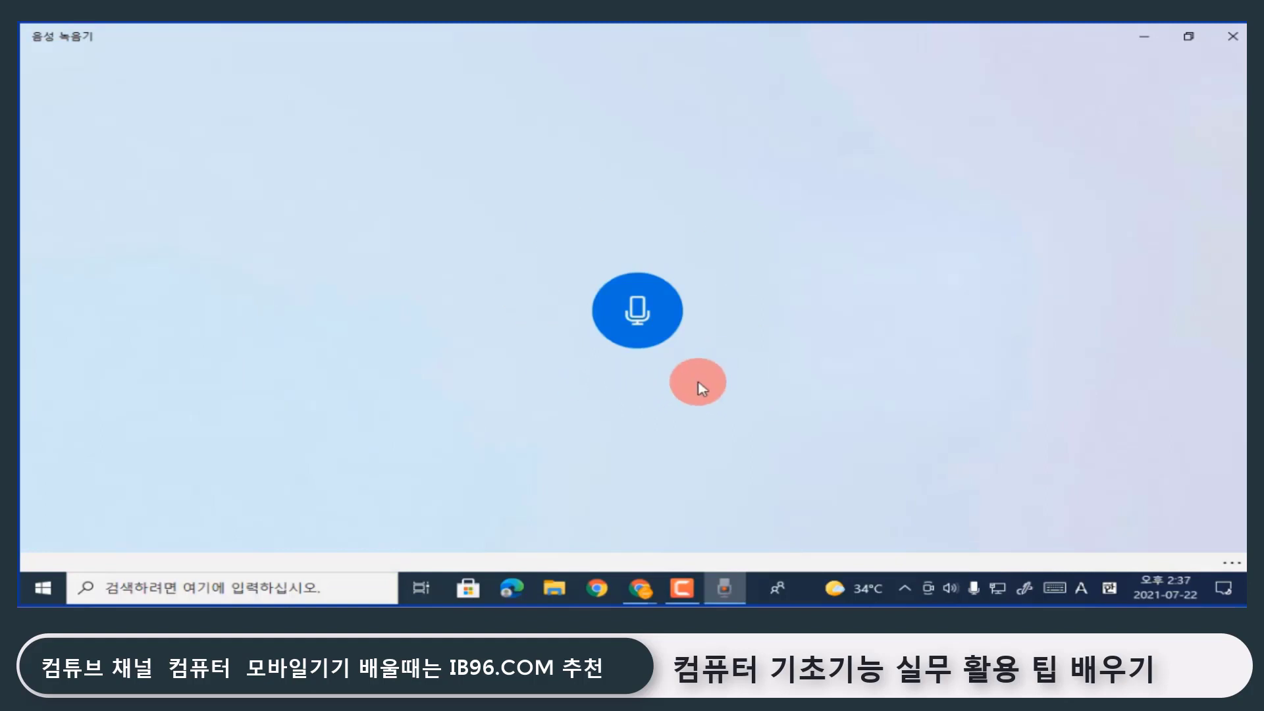
# Record a voice clip about 8 seconds long and play it back to about 0:05
pyautogui.click(641, 315)
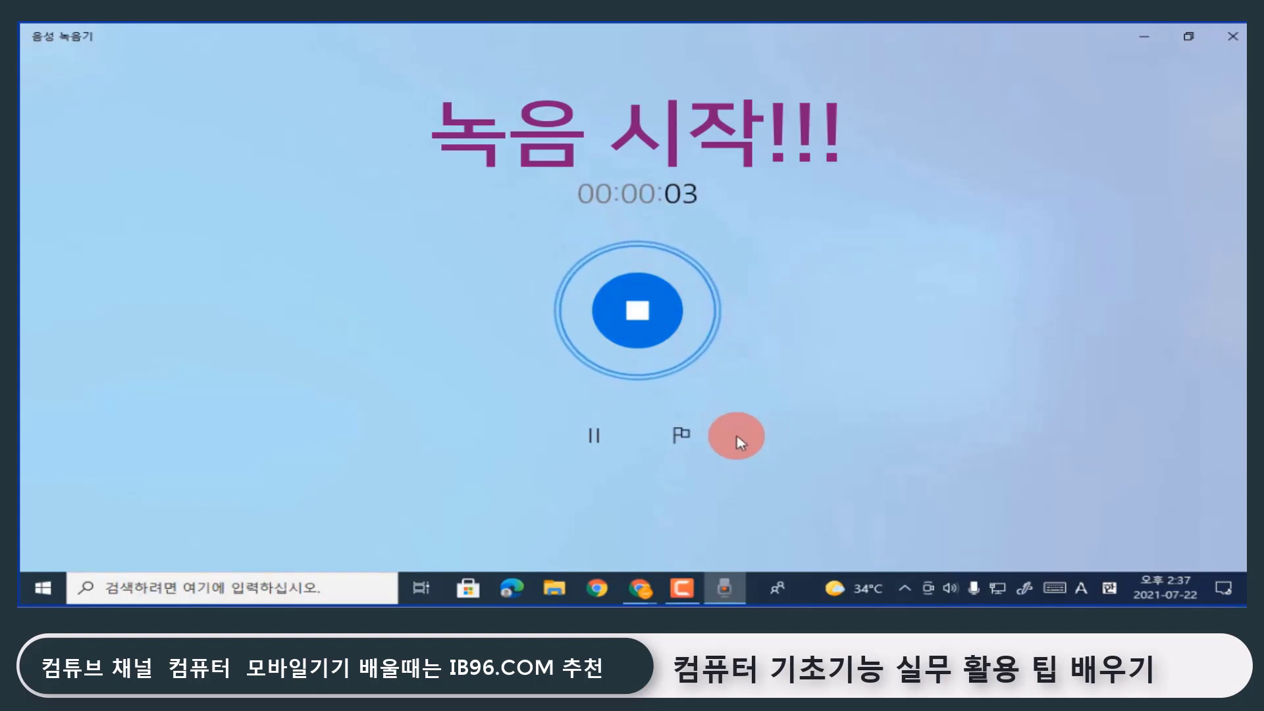
pyautogui.click(637, 310)
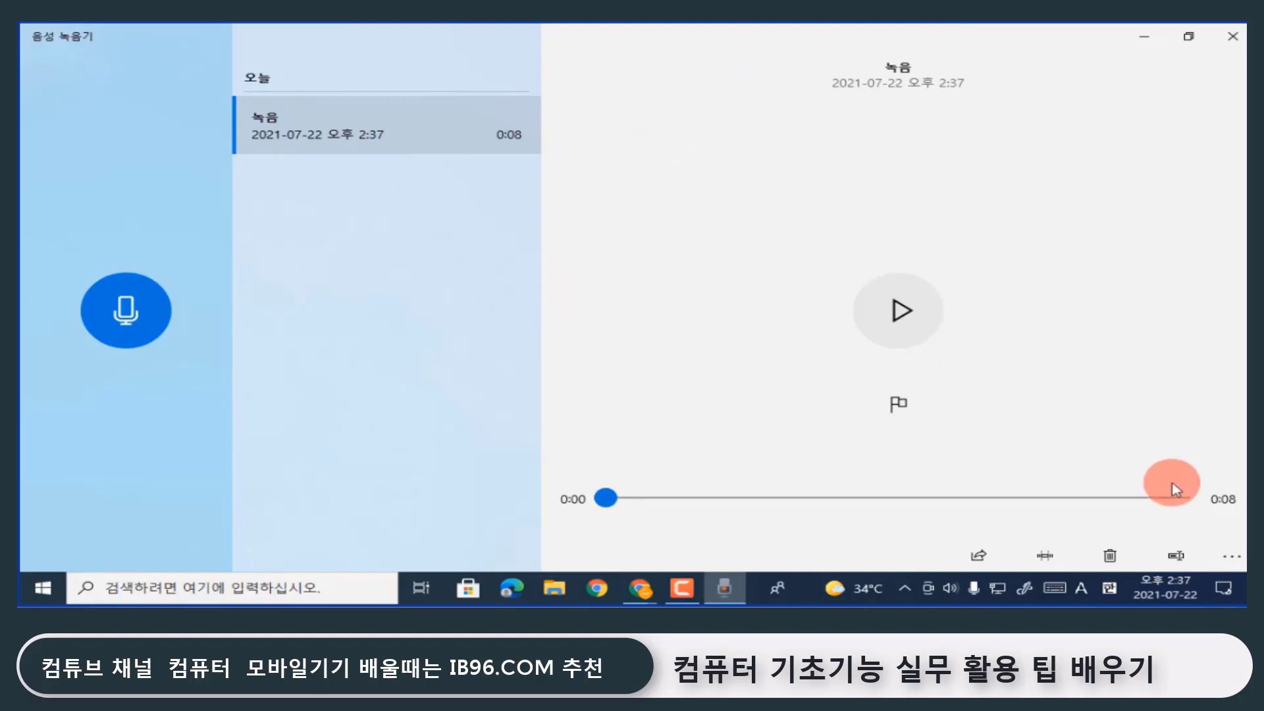
pyautogui.click(919, 312)
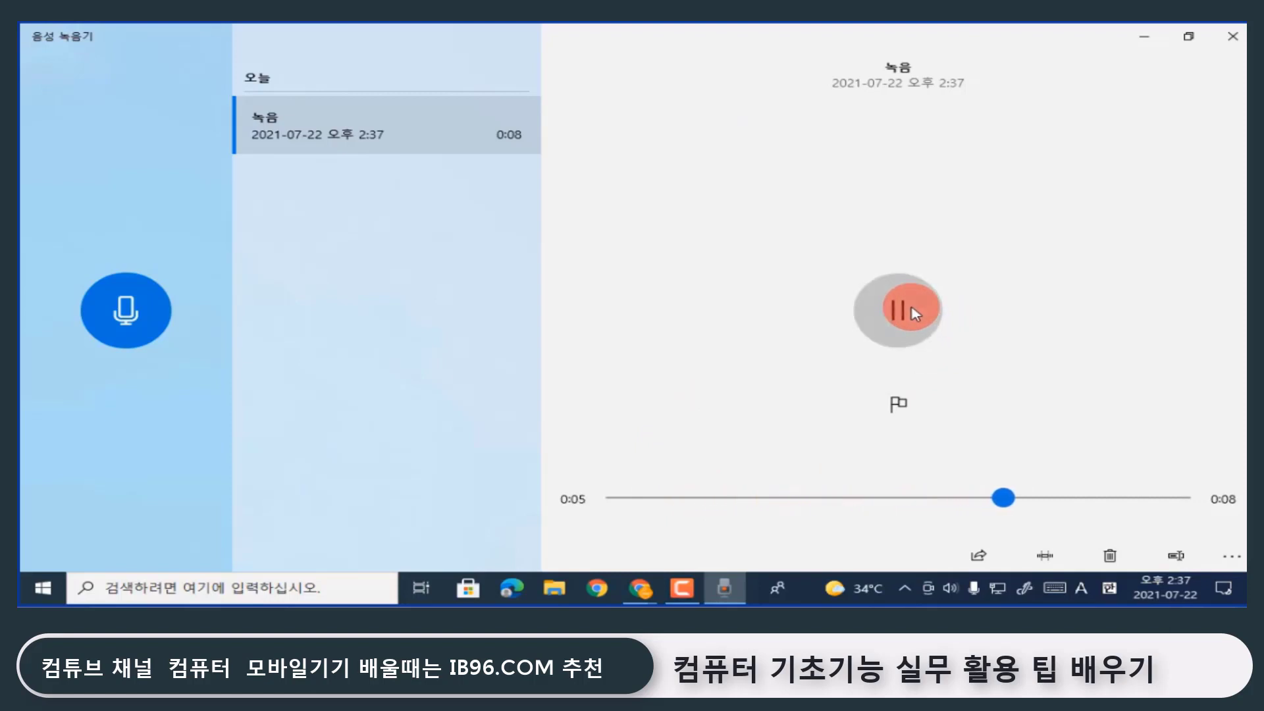
pyautogui.click(912, 309)
# Listen to the beginning of the new recording and to its final part from about 0:06
pyautogui.moveTo(1001, 498); pyautogui.dragTo(610, 505)
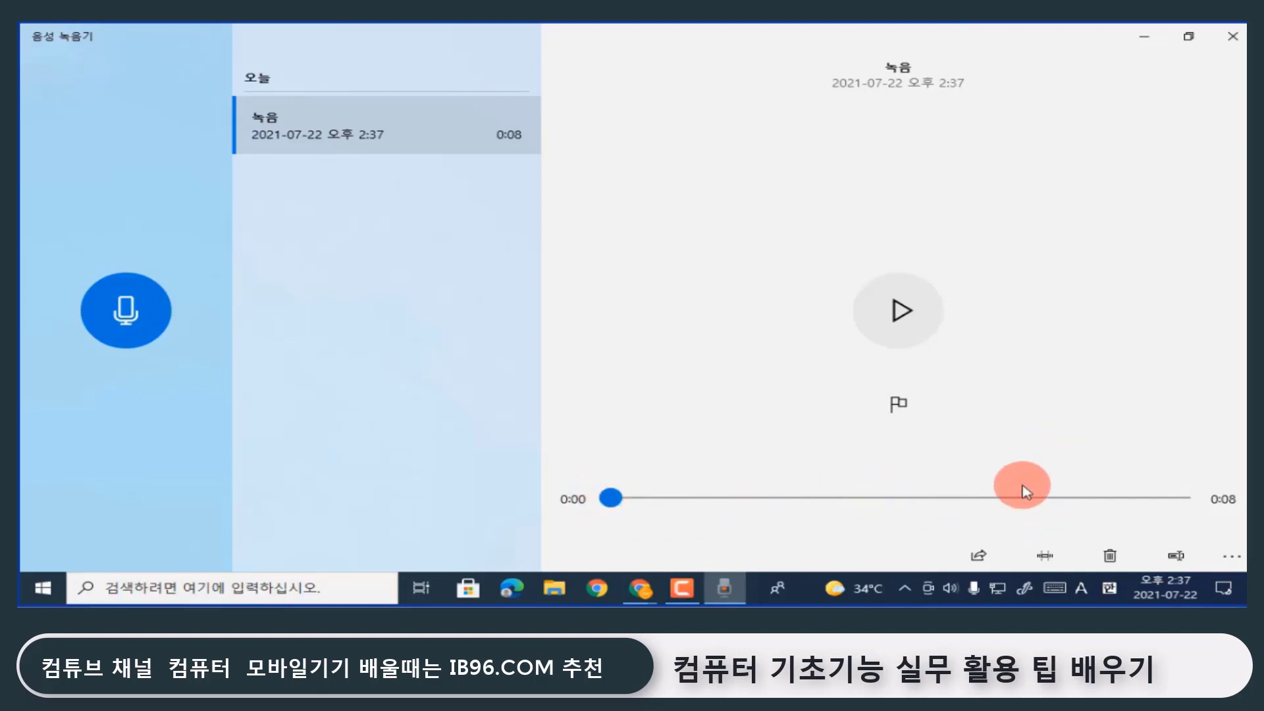
pyautogui.click(900, 310)
pyautogui.click(899, 308)
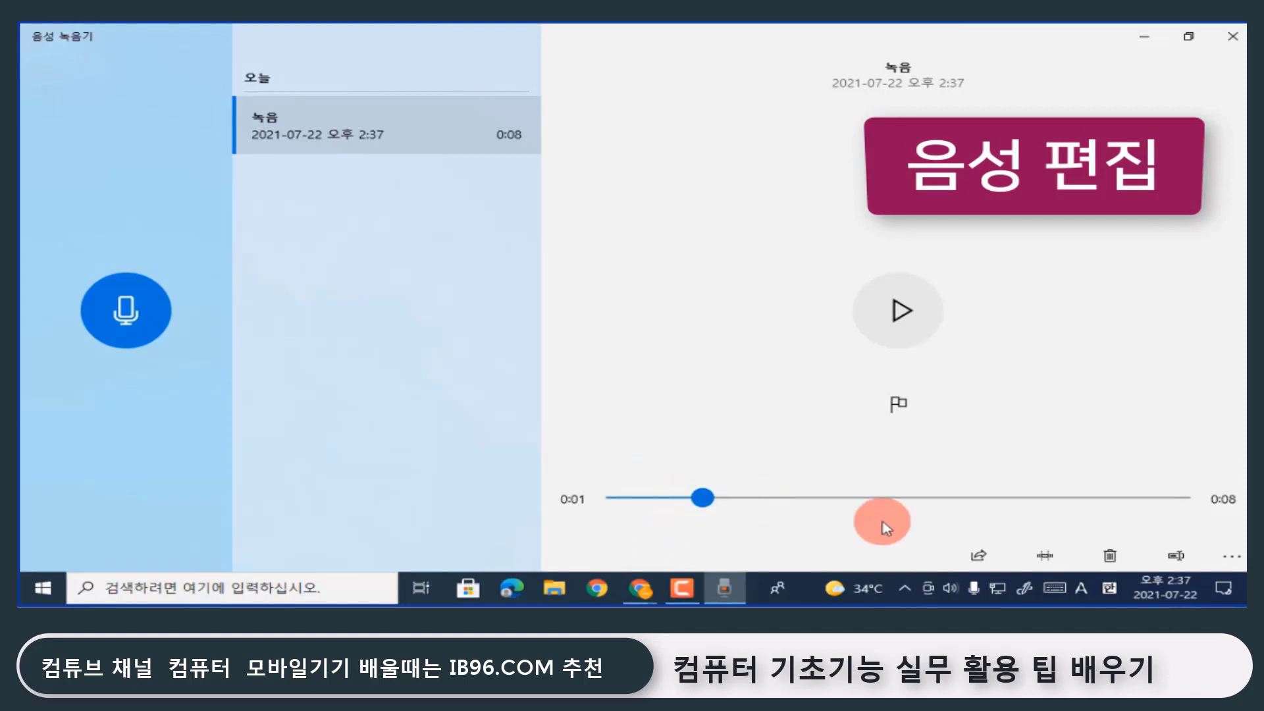
pyautogui.click(1049, 499)
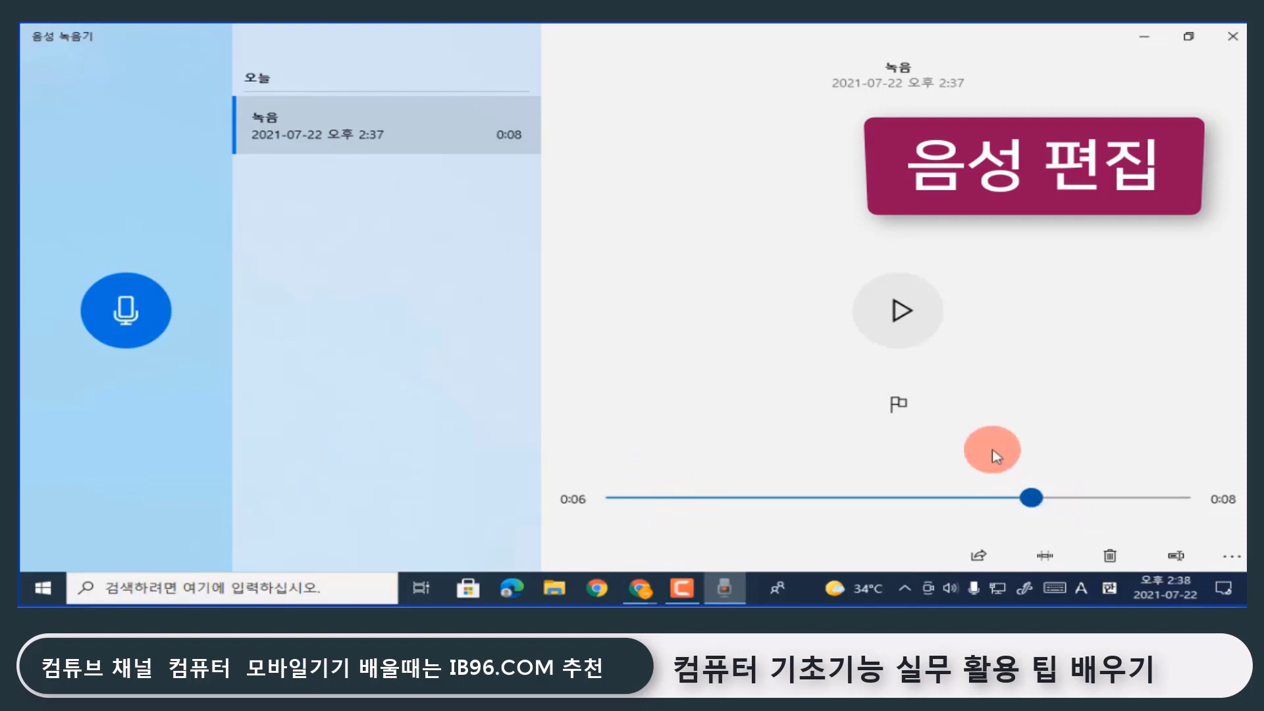
pyautogui.click(902, 311)
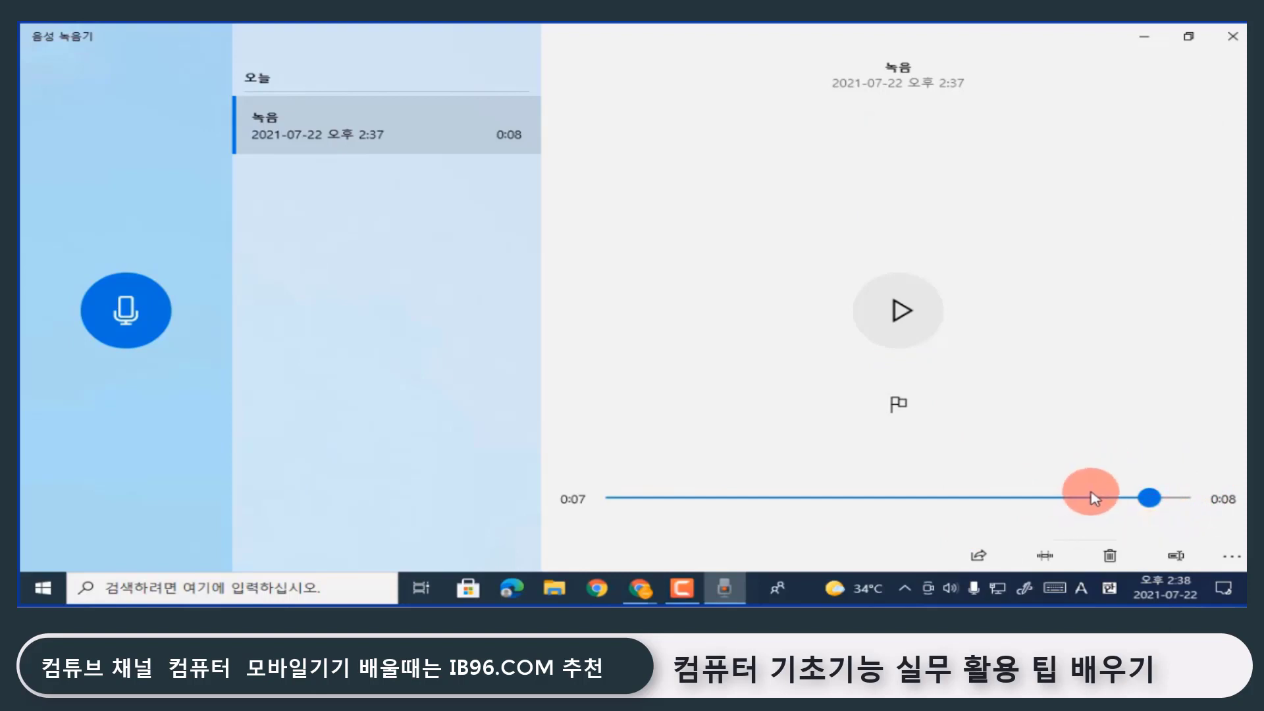
# Start trimming the recording, listen to its beginning, and set the trim start point shortly before 0:01
pyautogui.click(1045, 559)
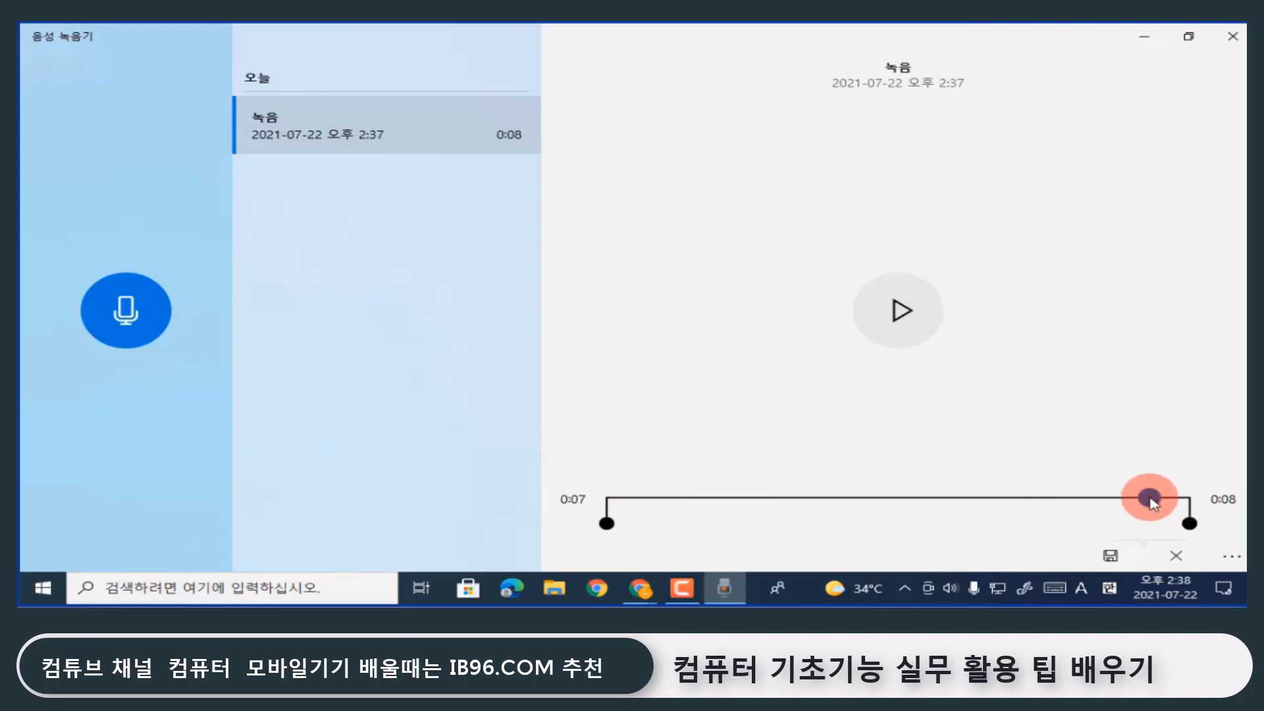
pyautogui.moveTo(1153, 503); pyautogui.dragTo(598, 517)
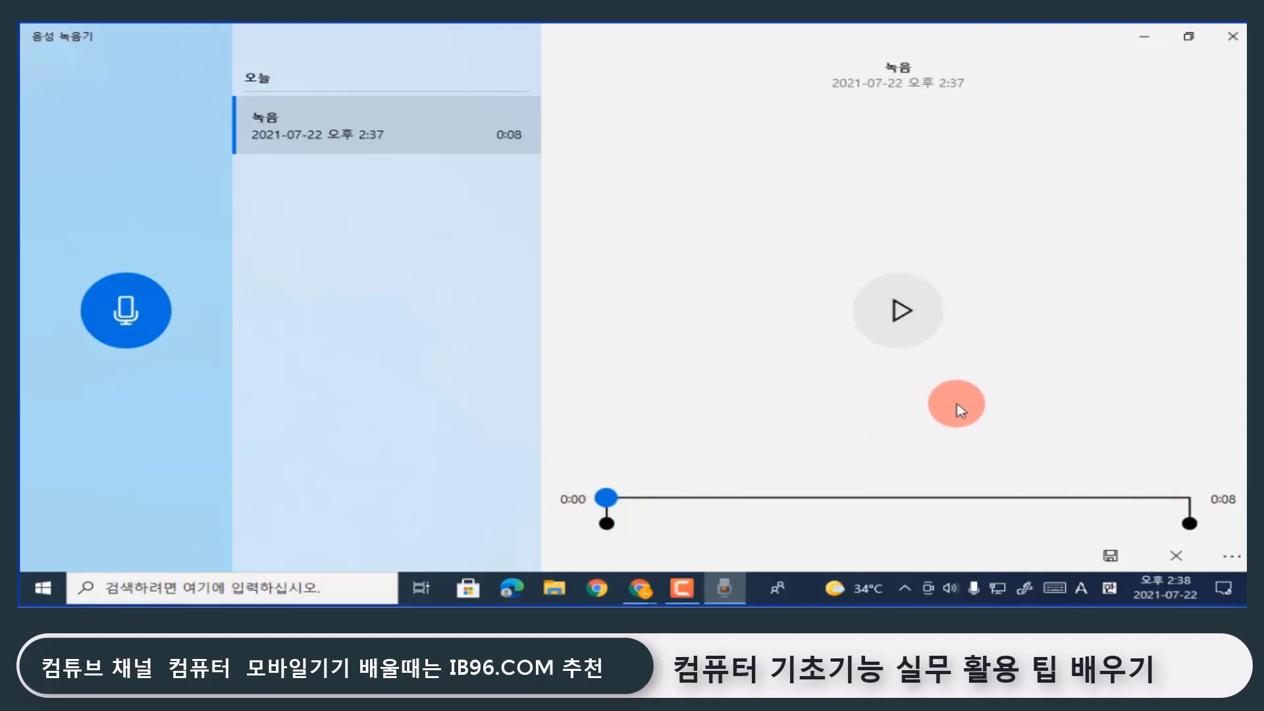
pyautogui.click(912, 315)
pyautogui.click(908, 315)
pyautogui.click(712, 495)
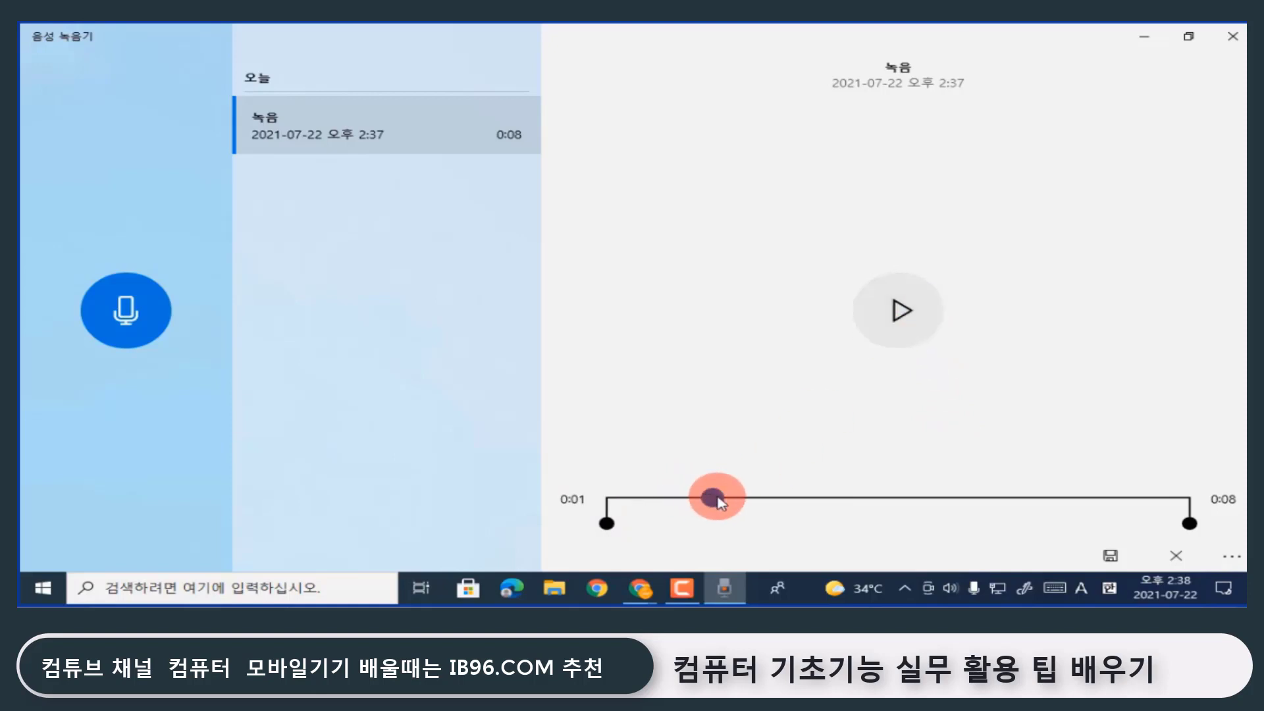
pyautogui.moveTo(721, 502)
pyautogui.mouseDown()
pyautogui.moveTo(669, 500)
pyautogui.moveTo(673, 528)
pyautogui.moveTo(669, 497)
pyautogui.mouseUp()
pyautogui.click(617, 531)
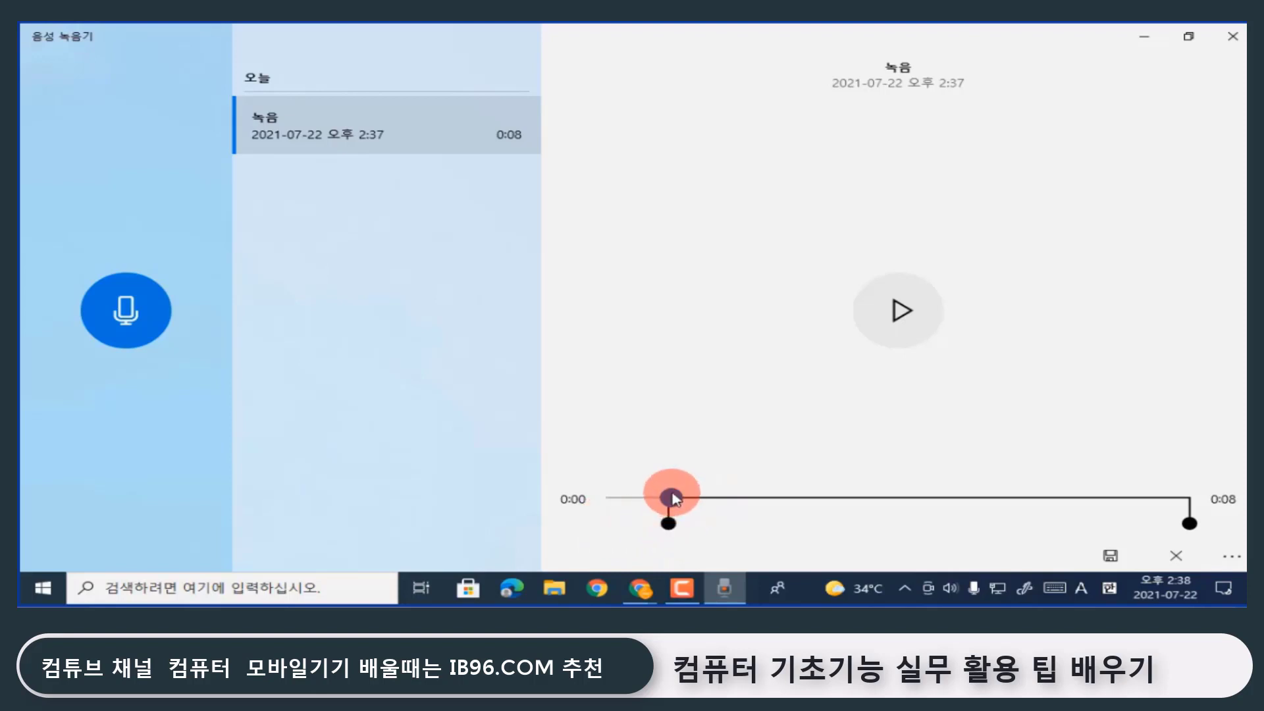
pyautogui.click(899, 317)
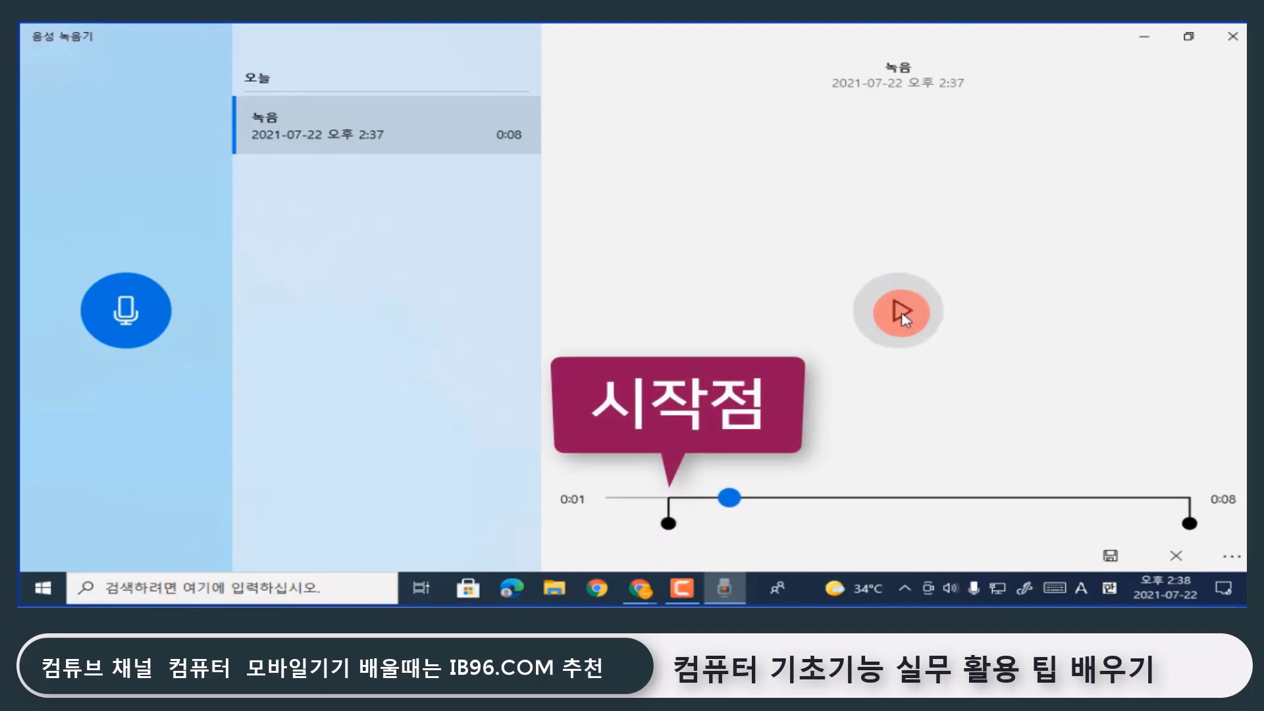
pyautogui.click(669, 525)
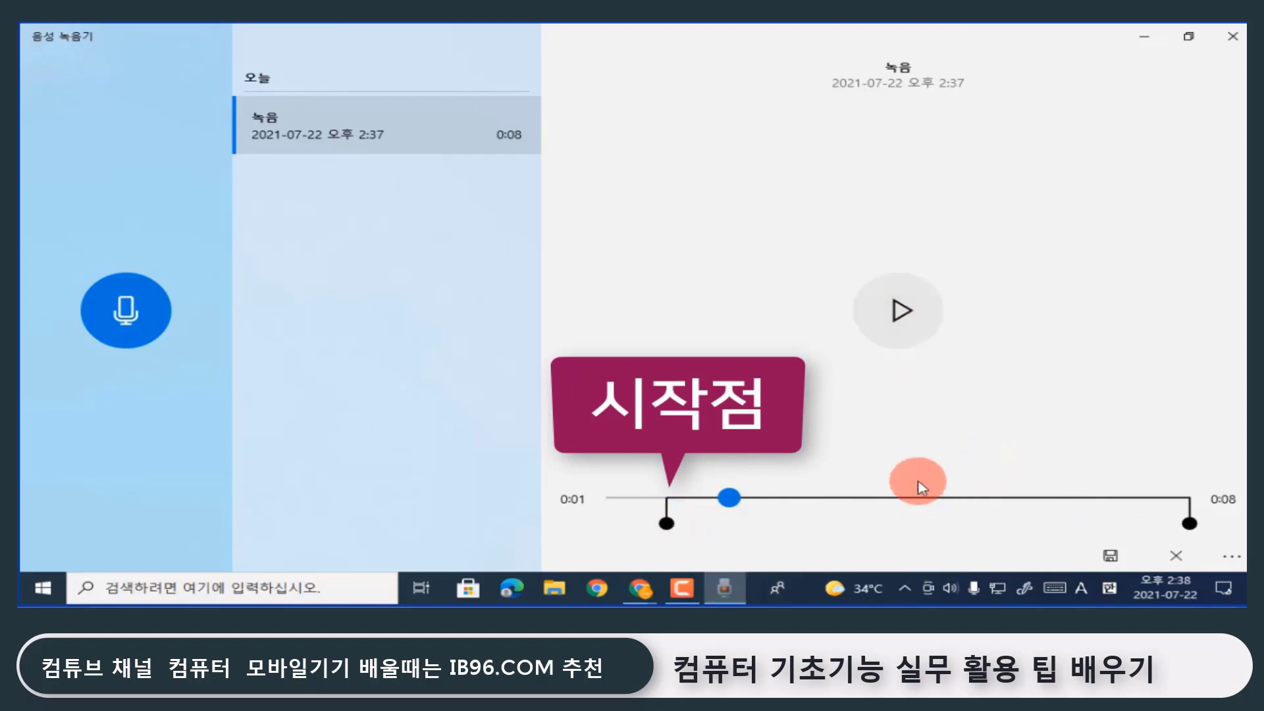
# Set the trim end point just after about 0:05 and save the cut with 원본 업데이트
pyautogui.click(899, 309)
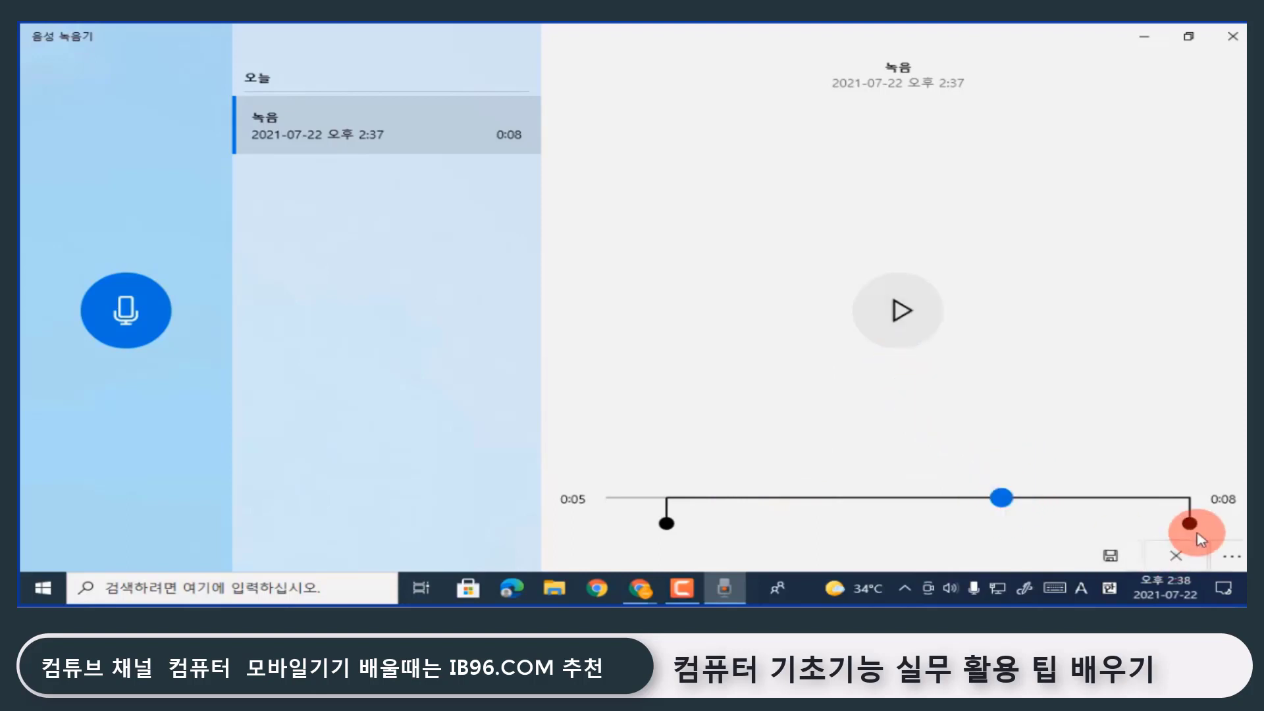
pyautogui.moveTo(1193, 525); pyautogui.dragTo(1016, 523)
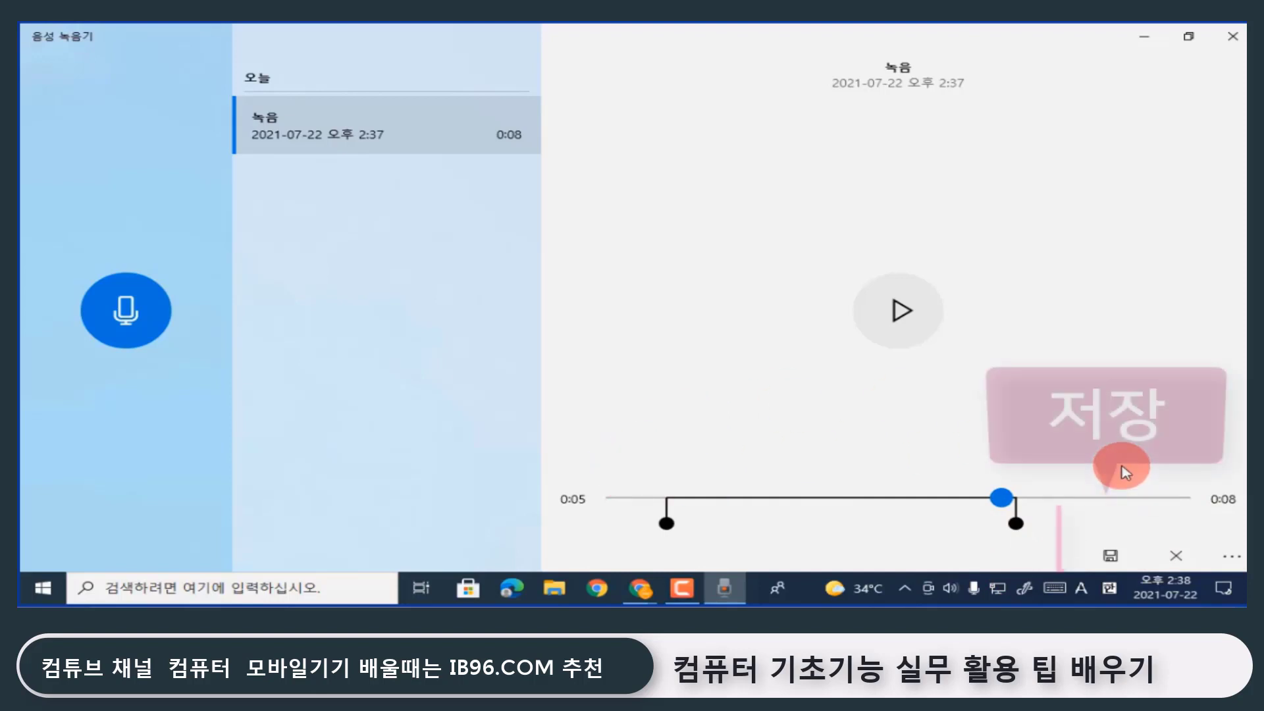
pyautogui.click(1110, 558)
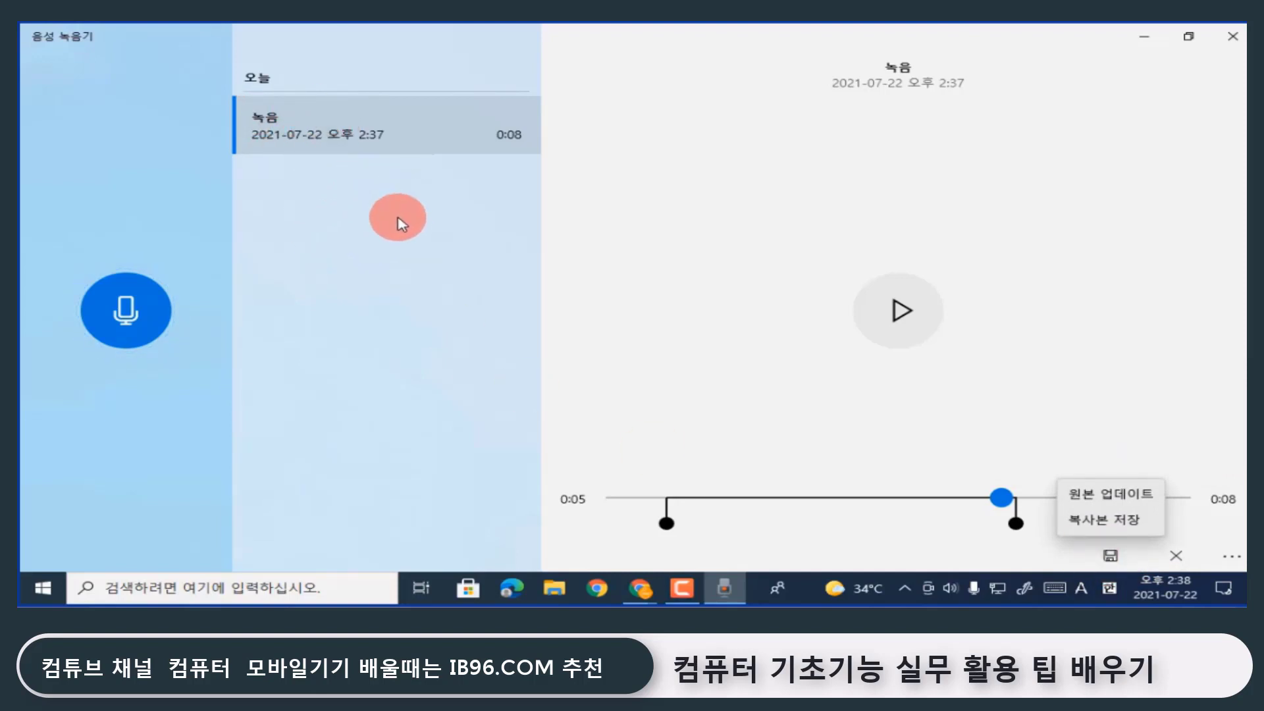
pyautogui.click(1149, 502)
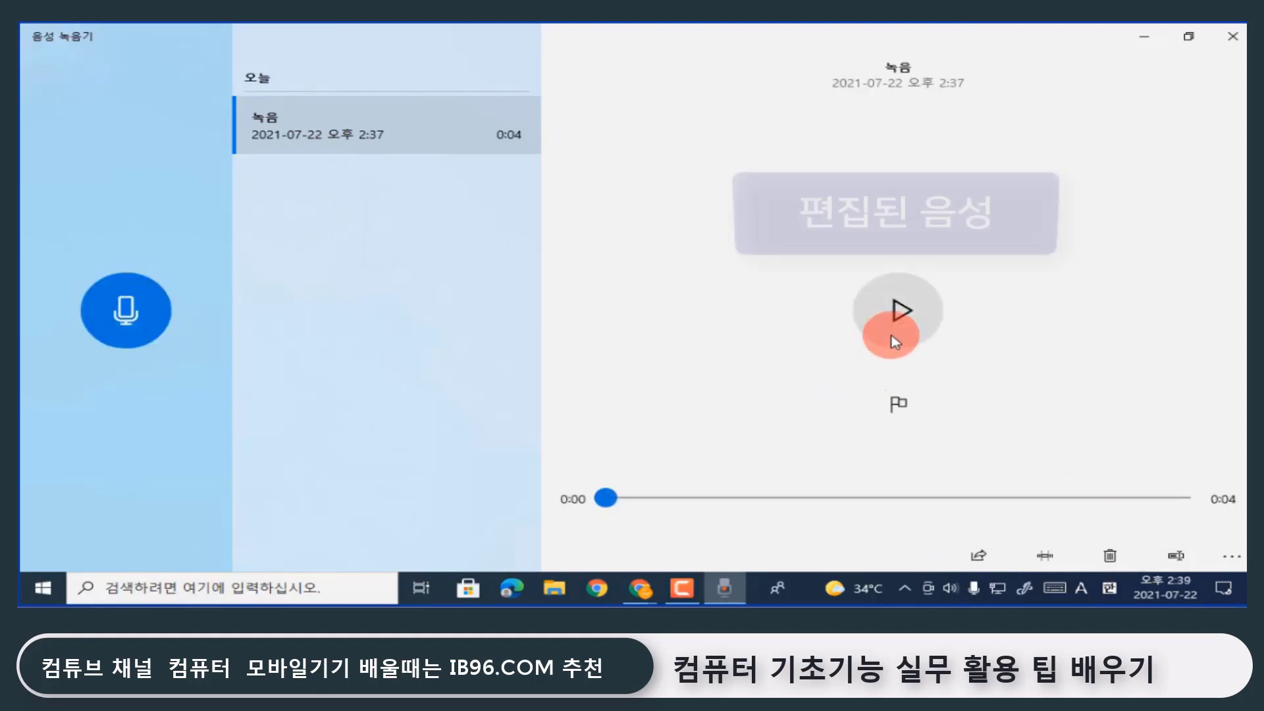
# Play the trimmed recording and examine the full path of the folder where it is stored
pyautogui.click(904, 320)
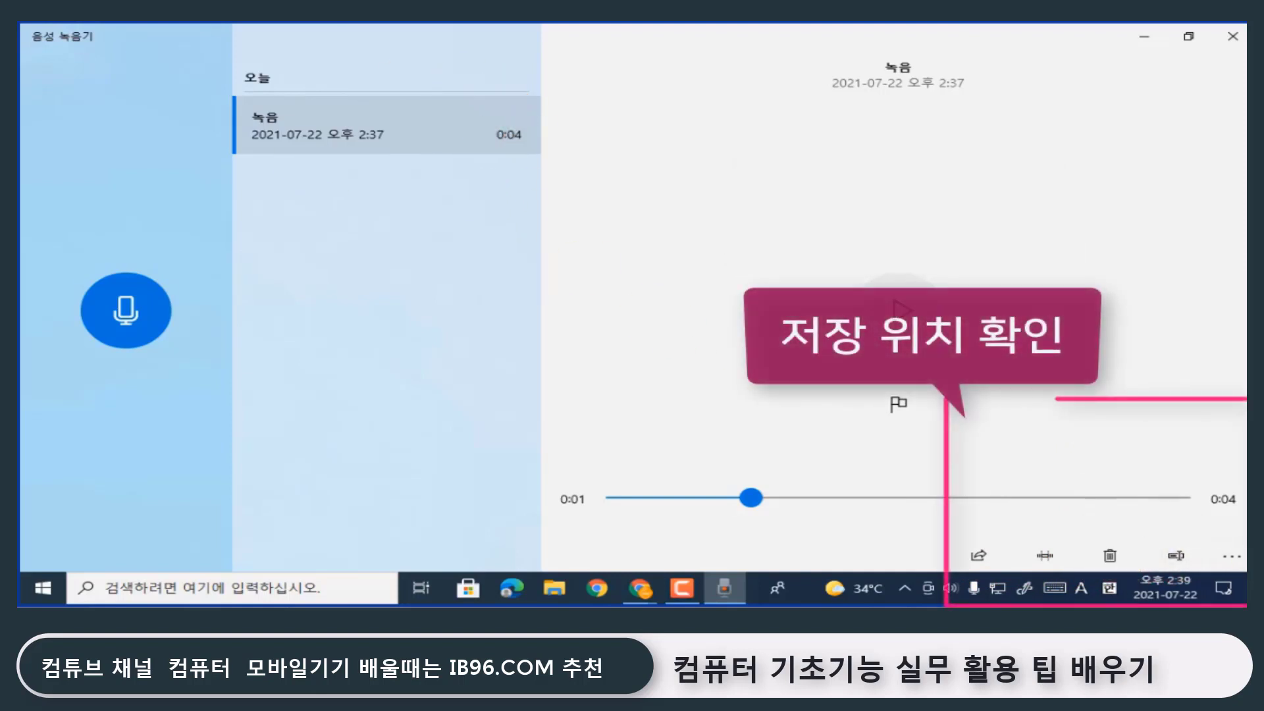
pyautogui.click(1226, 558)
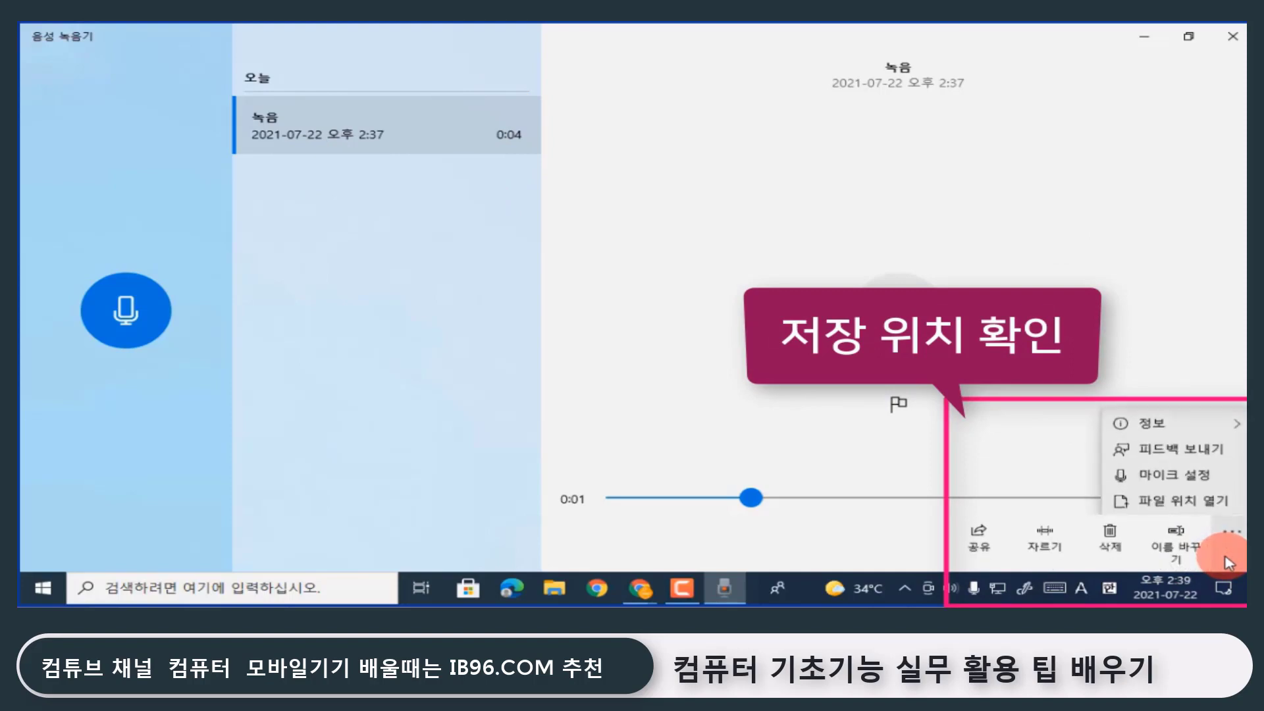
pyautogui.click(1196, 503)
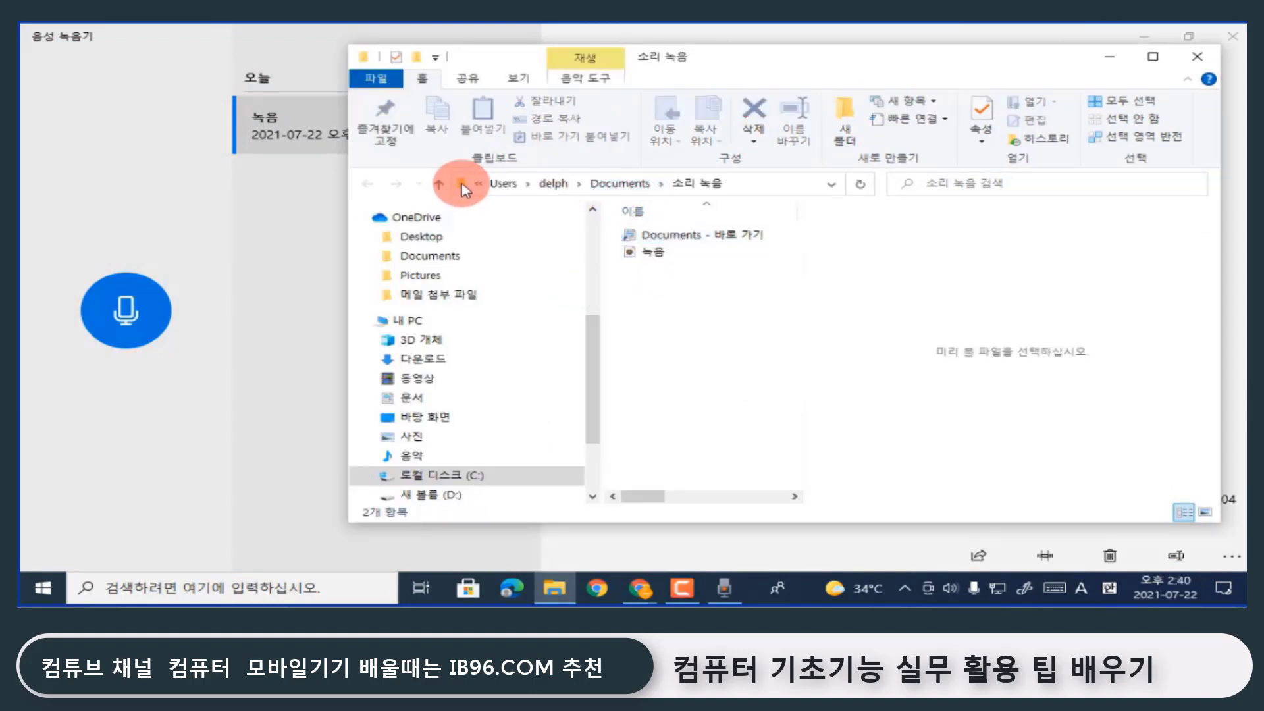
pyautogui.click(462, 185)
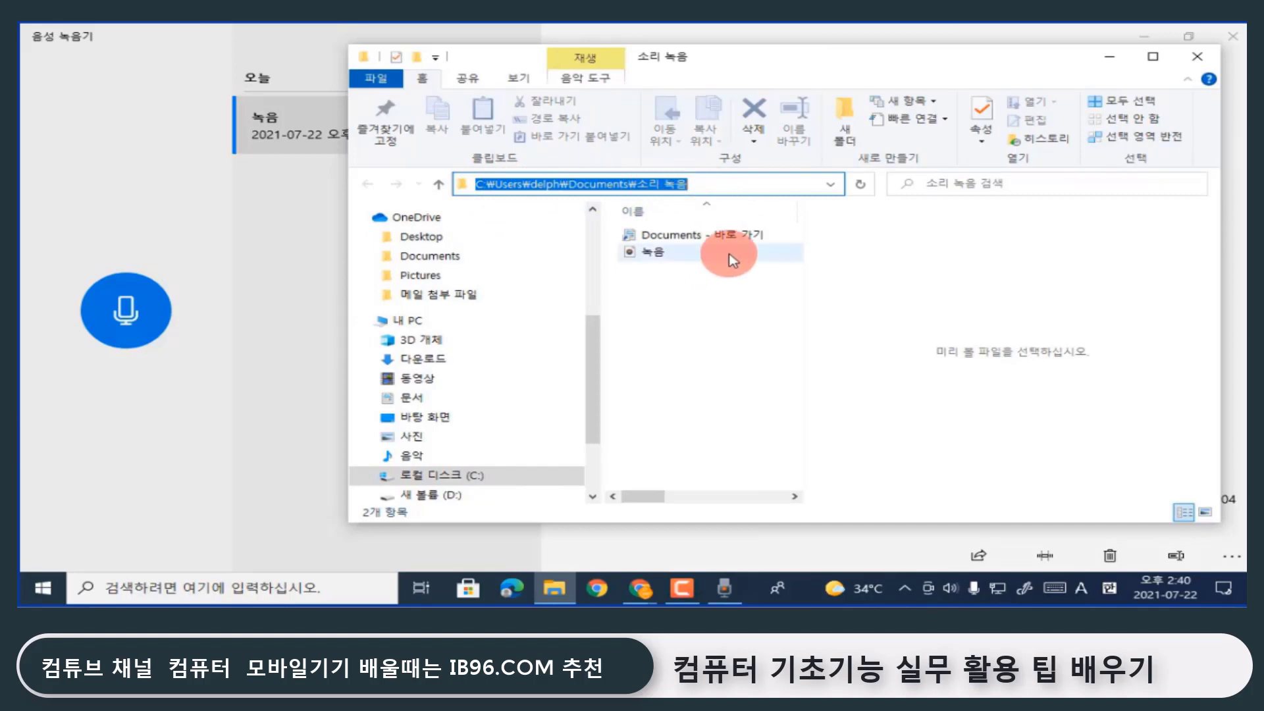
pyautogui.click(1199, 62)
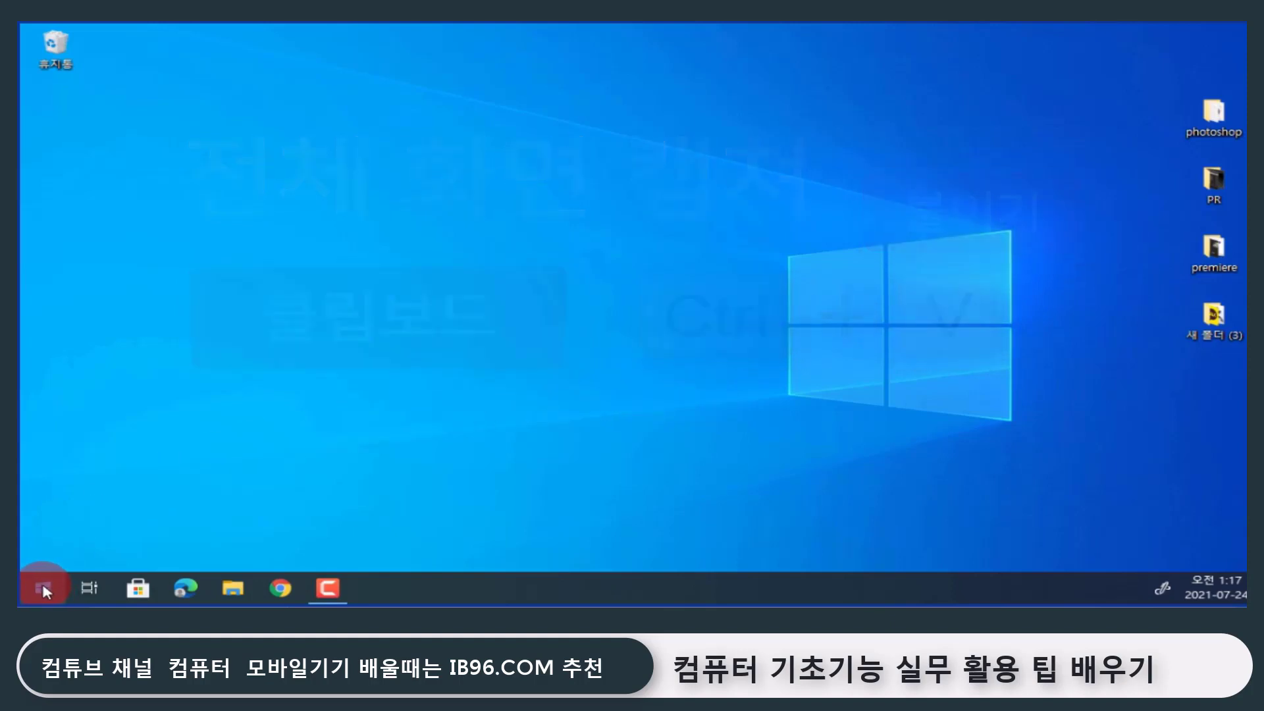
# Open 그림판 and paste the captured full-screen image into the blank canvas
pyautogui.click(44, 590)
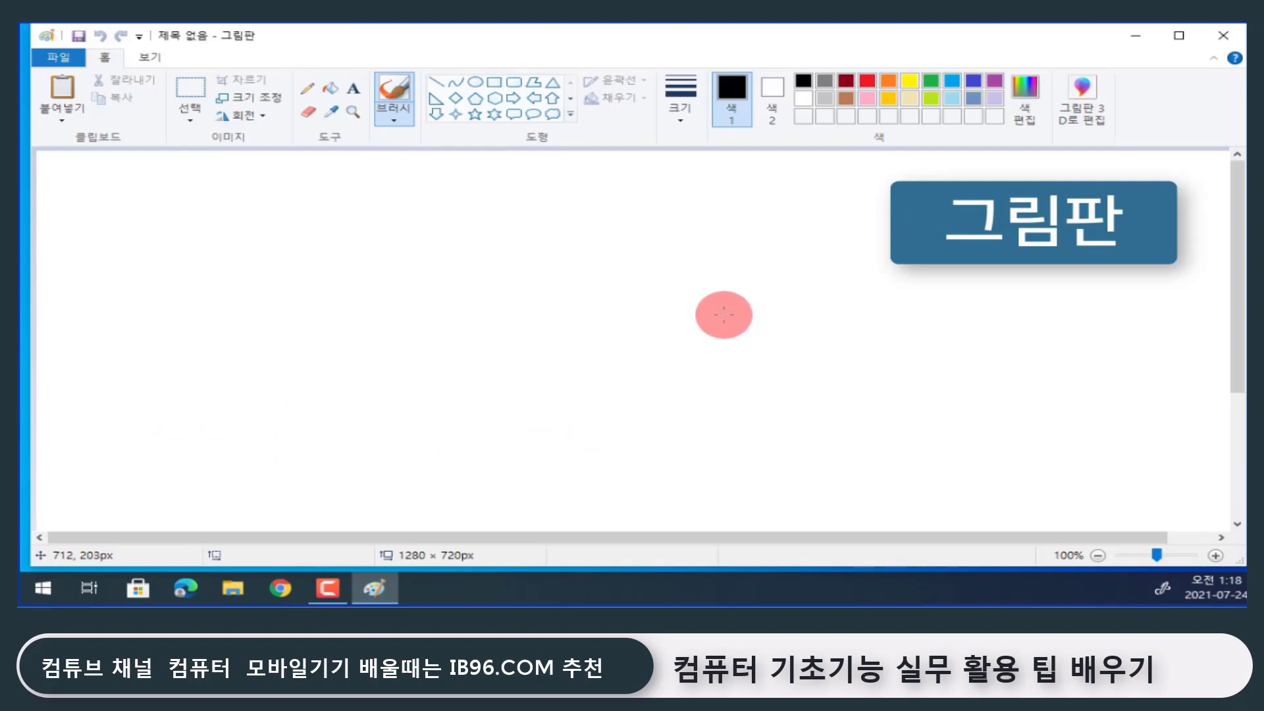
pyautogui.hotkey('ctrl', 'v')
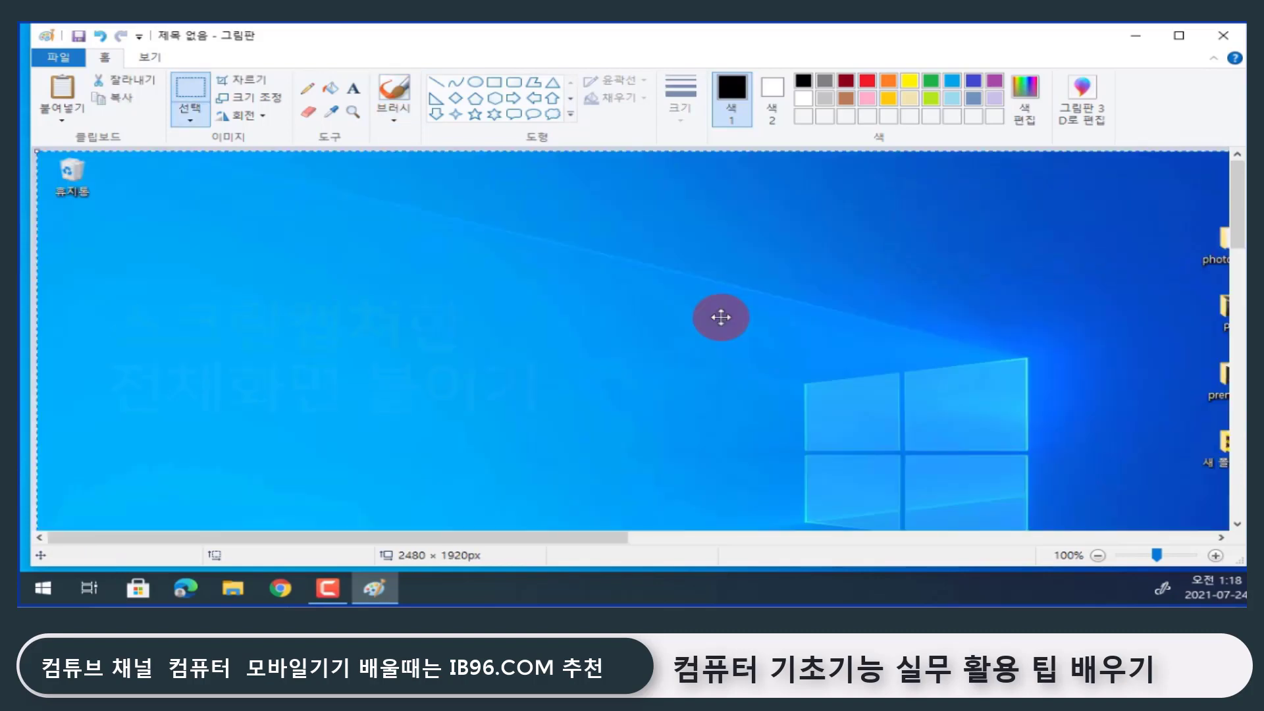
# Examine the pasted full-screen capture down to its taskbar and back, and clear its selection
pyautogui.scroll(-5, 793, 364)
pyautogui.scroll(5, 792, 364)
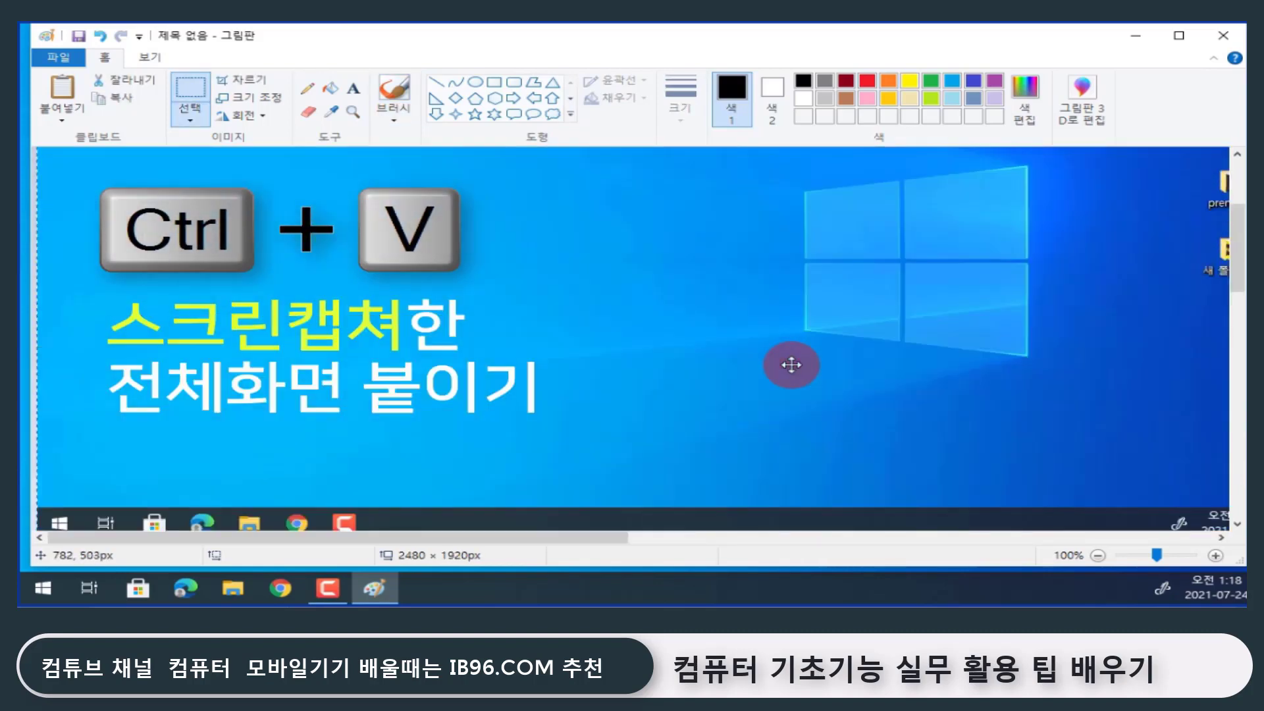
pyautogui.scroll(2, 769, 366)
pyautogui.scroll(2, 769, 366)
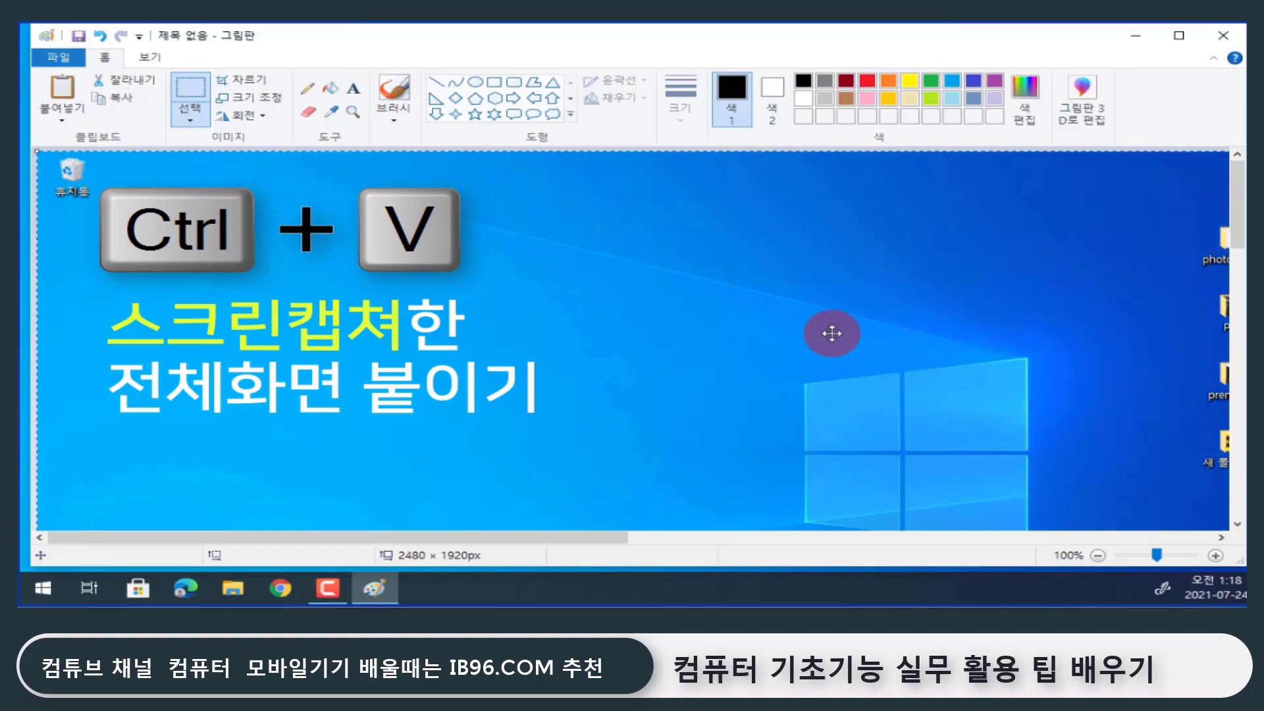
pyautogui.click(1198, 68)
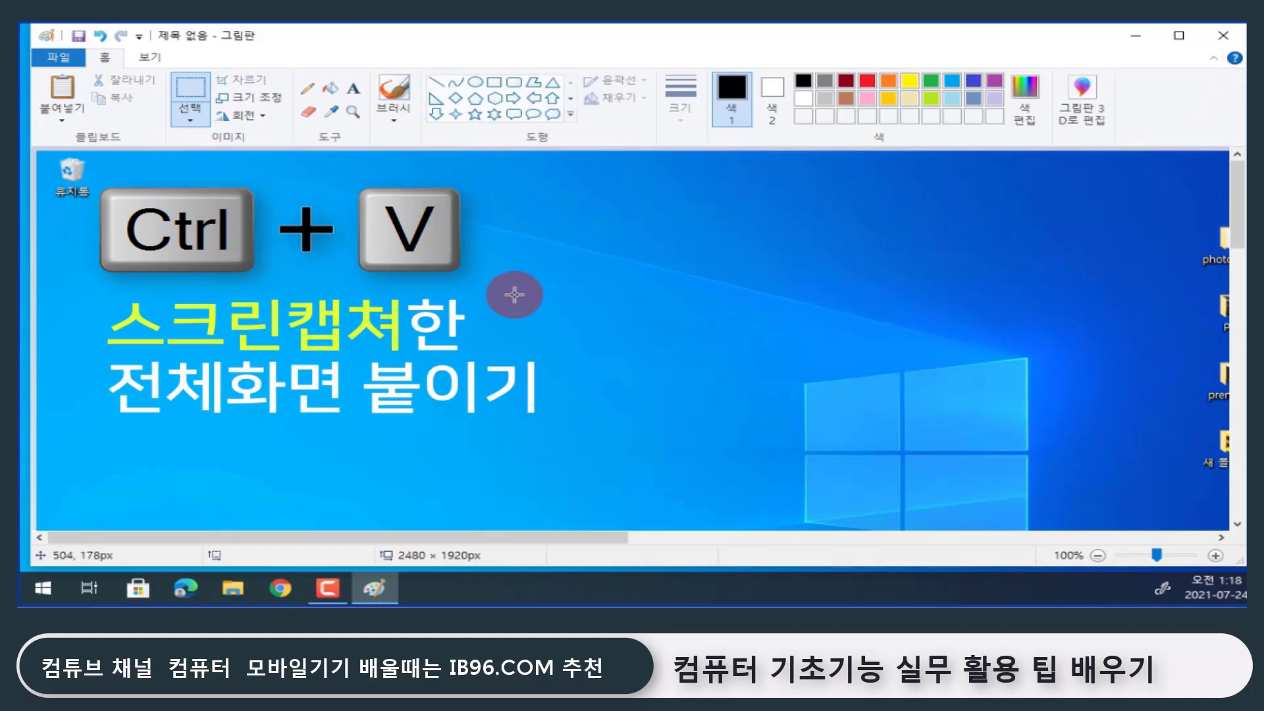
pyautogui.click(71, 63)
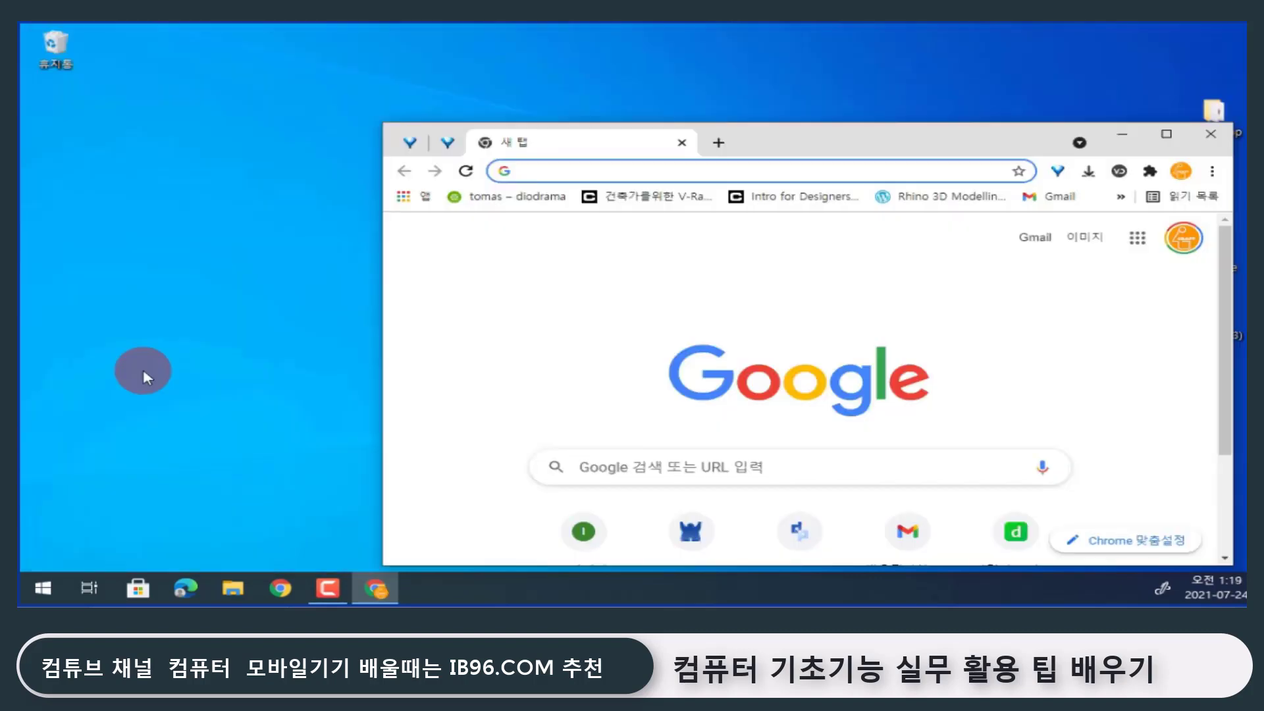
# Capture the full screen directly to an image file and open the 스크린샷 folder inside 사진
pyautogui.press('super+Print')
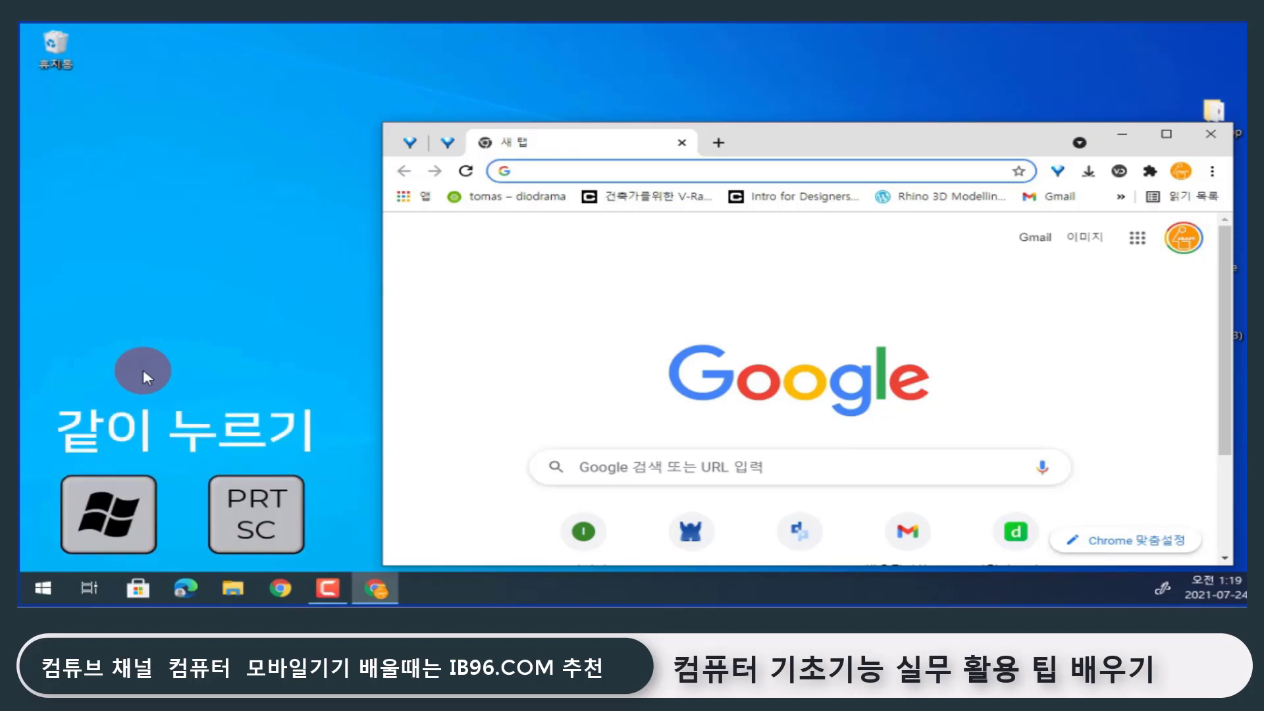
pyautogui.press('super+Print')
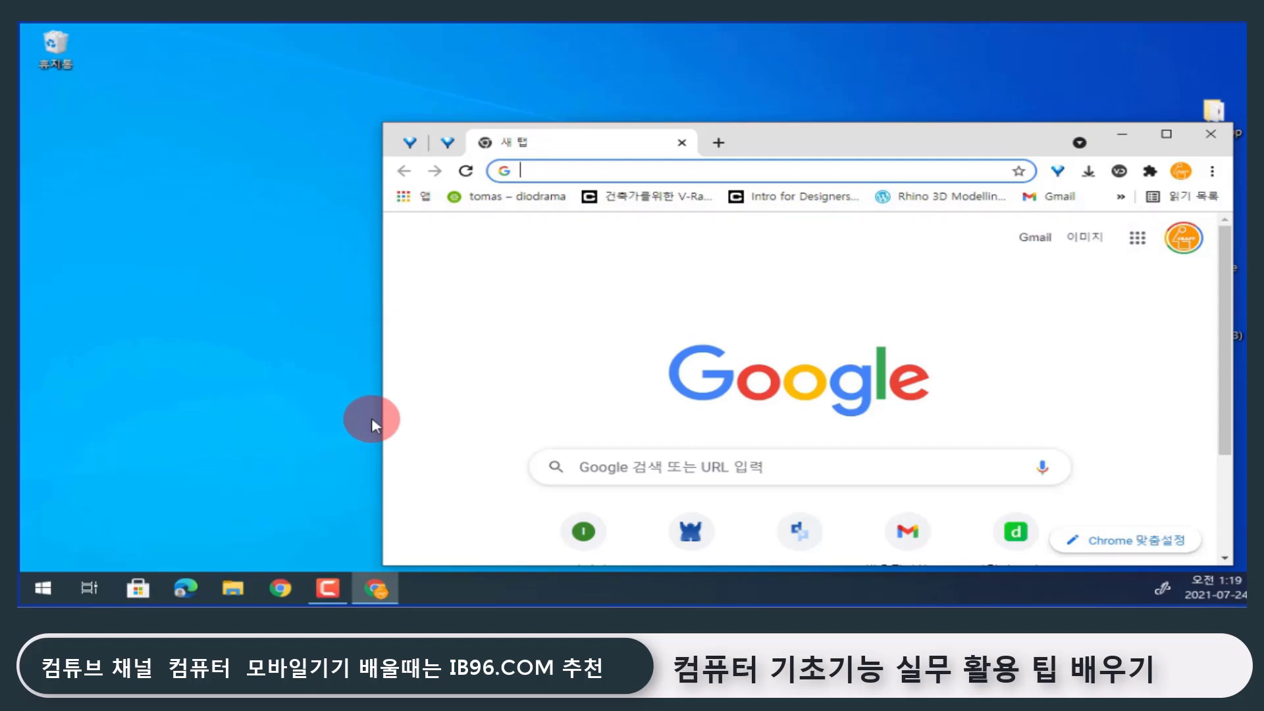
pyautogui.click(233, 588)
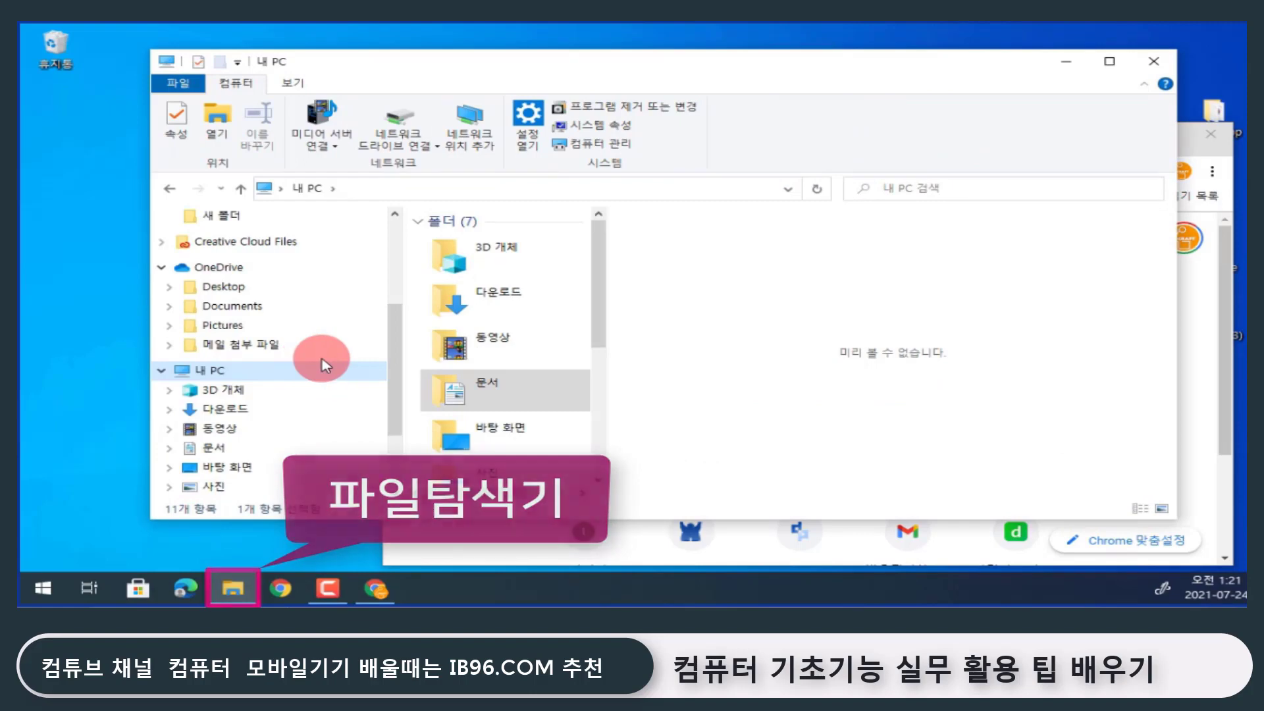
pyautogui.click(224, 486)
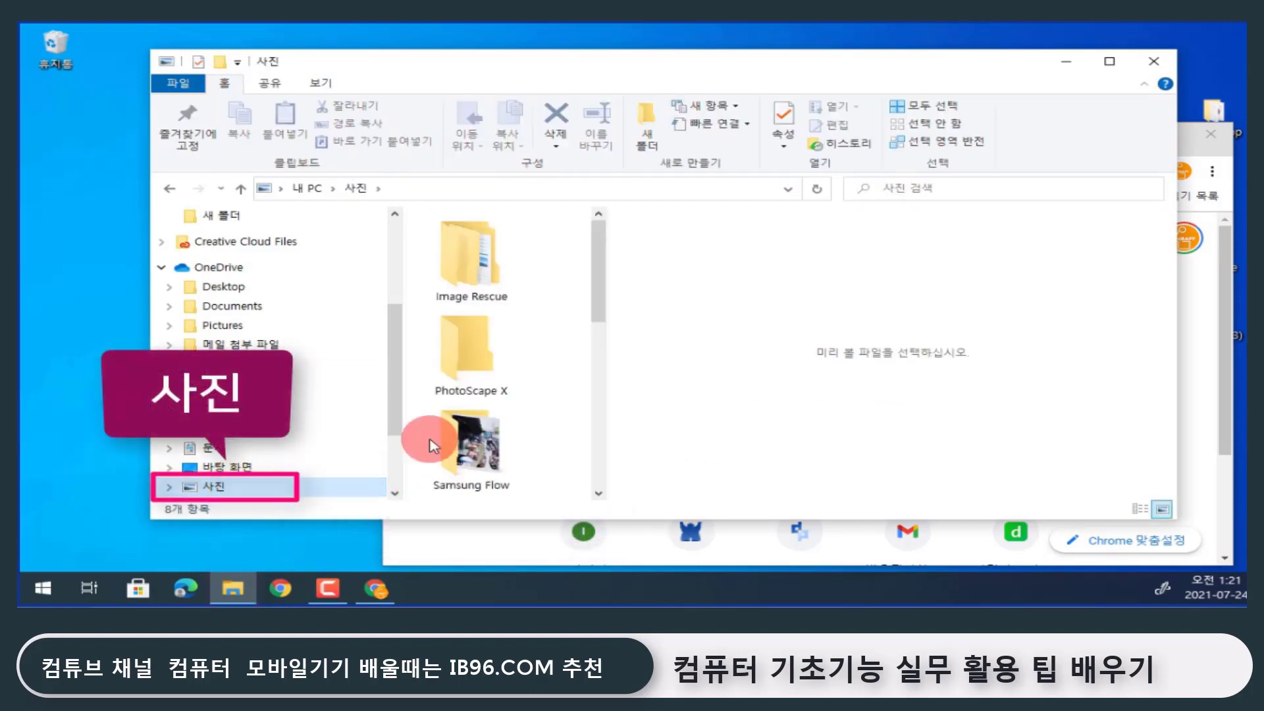
pyautogui.moveTo(594, 274); pyautogui.dragTo(587, 376)
pyautogui.doubleClick(462, 366)
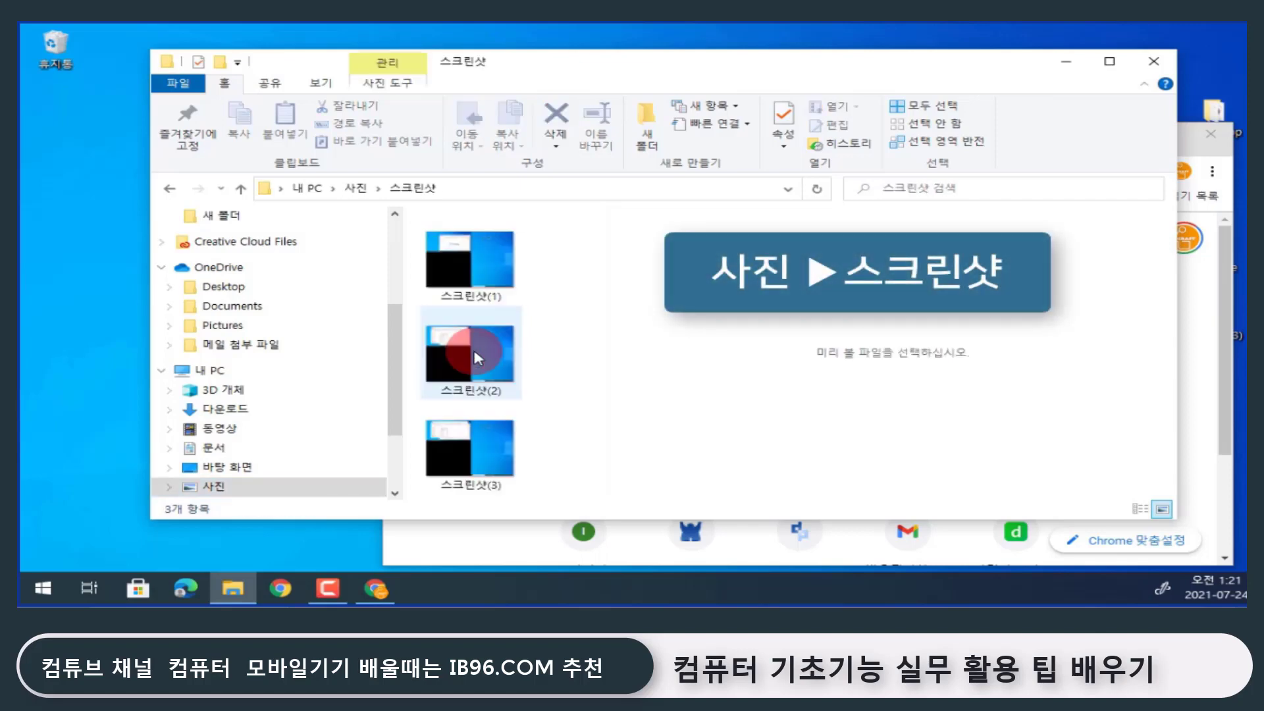
# Look over the saved captures 스크린샷(1) to 스크린샷(3) and close the folder window
pyautogui.click(478, 276)
pyautogui.click(485, 356)
pyautogui.click(493, 427)
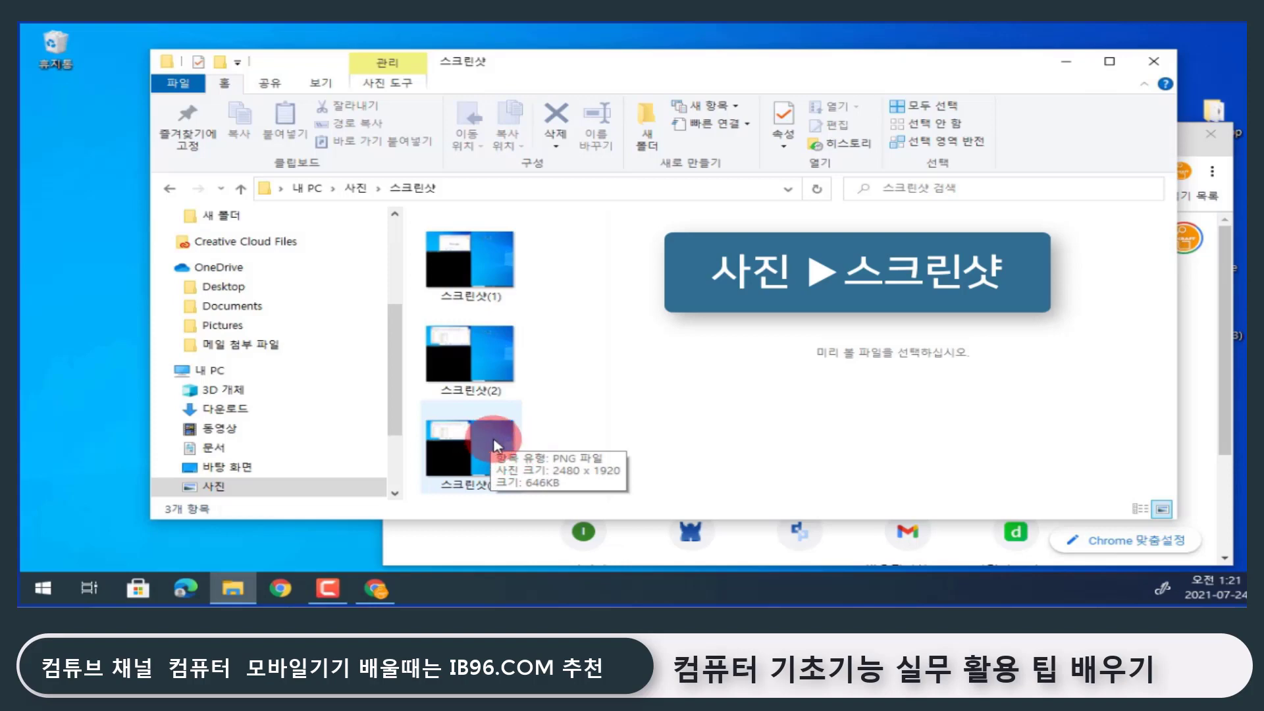
pyautogui.click(1154, 61)
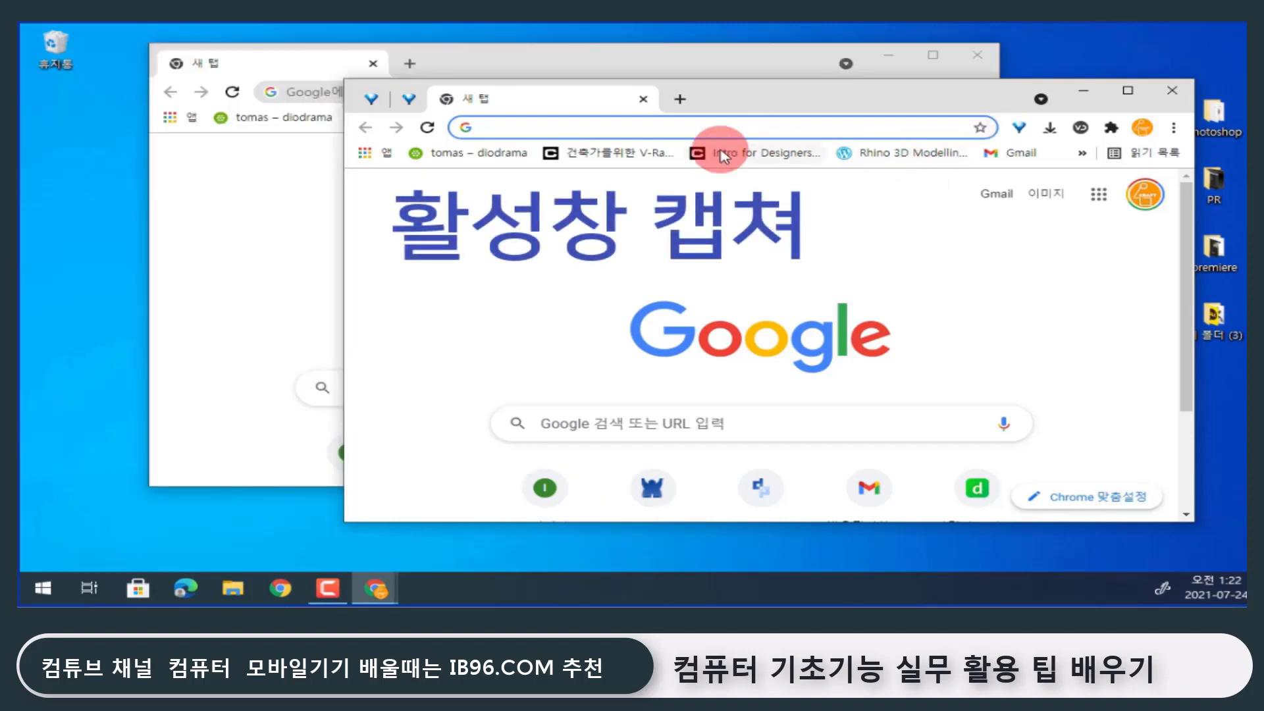
# Capture only the active front Chrome window and paste it into a blank 그림판 canvas
pyautogui.moveTo(752, 95)
pyautogui.mouseDown()
pyautogui.moveTo(745, 112)
pyautogui.moveTo(735, 104)
pyautogui.mouseUp()
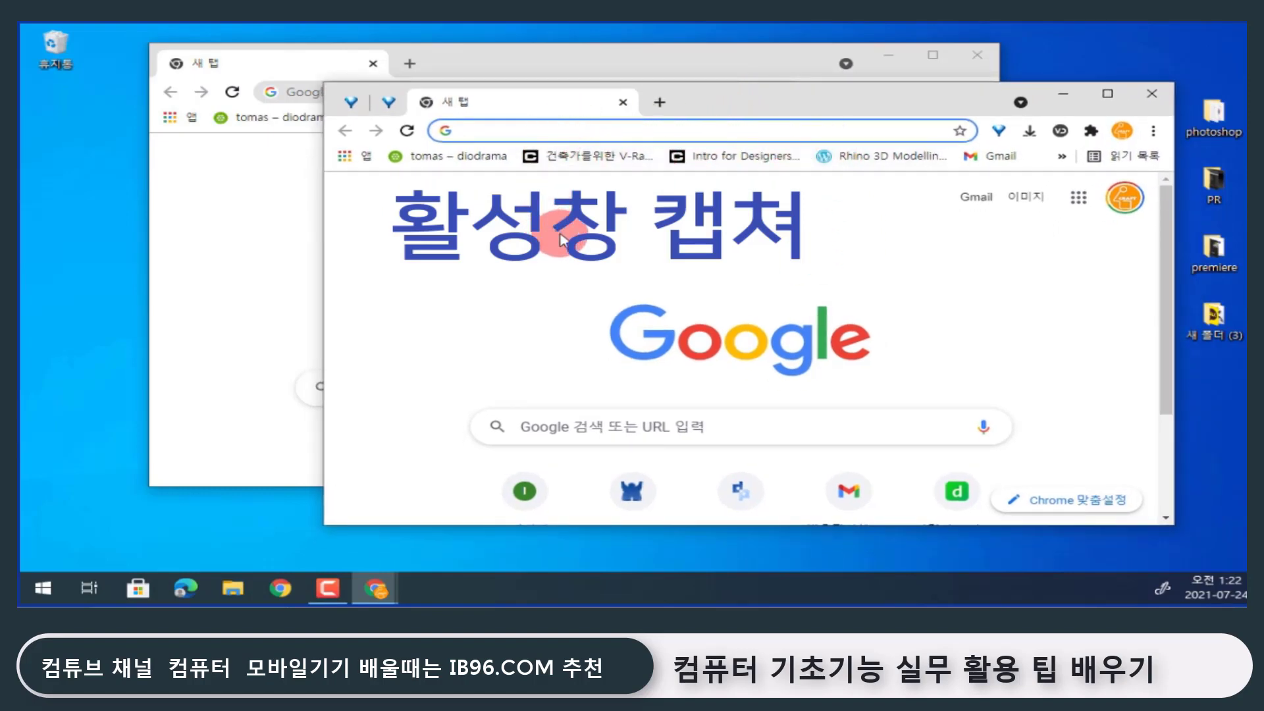
pyautogui.press('alt+Print')
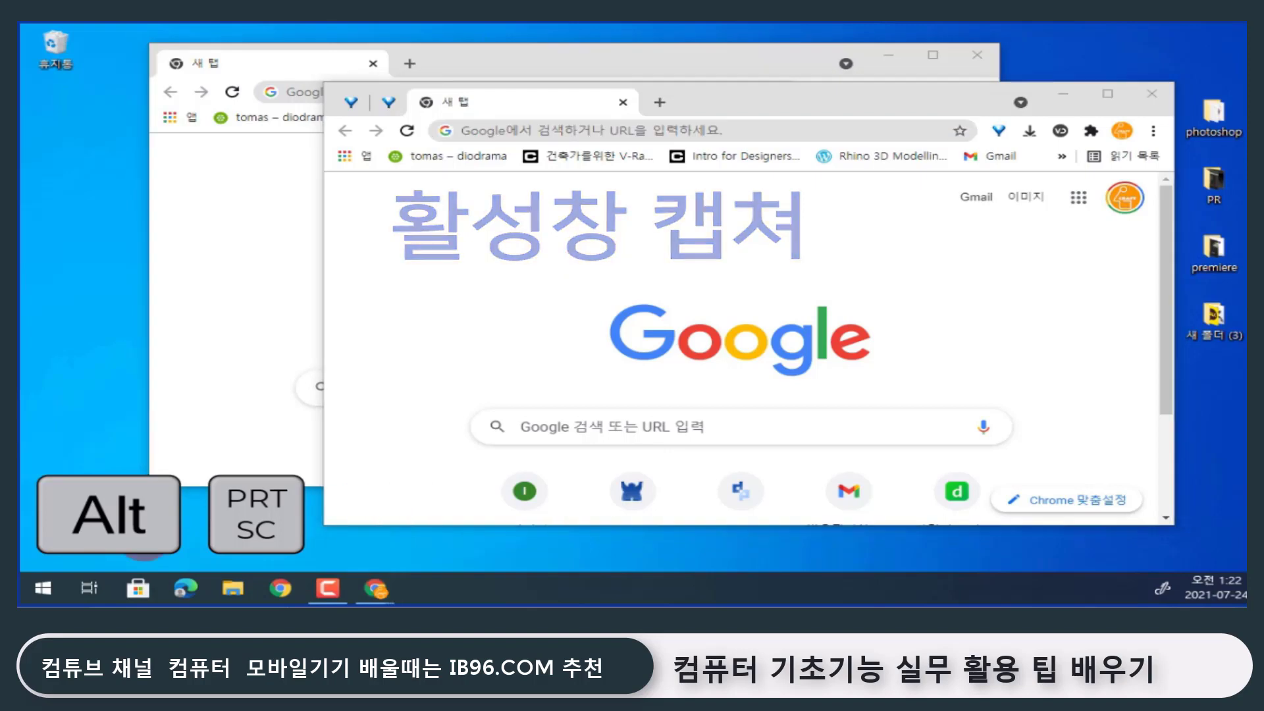
pyautogui.click(40, 587)
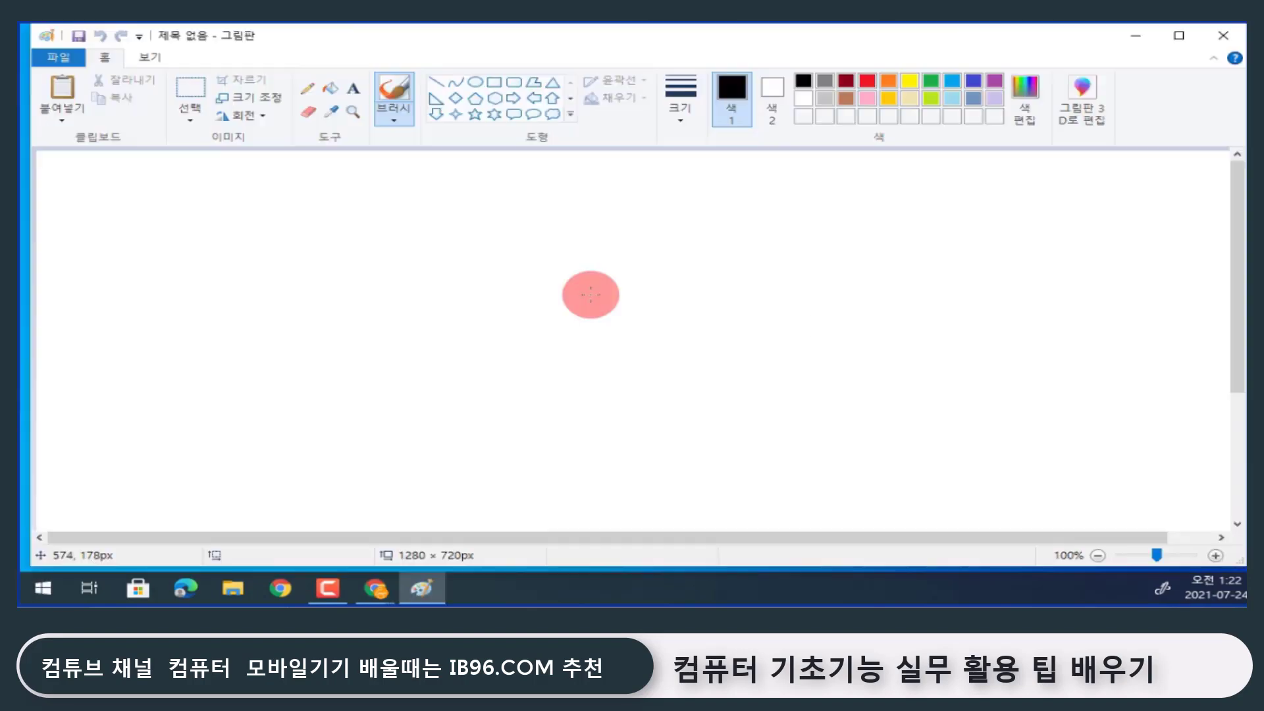
pyautogui.hotkey('ctrl', 'v')
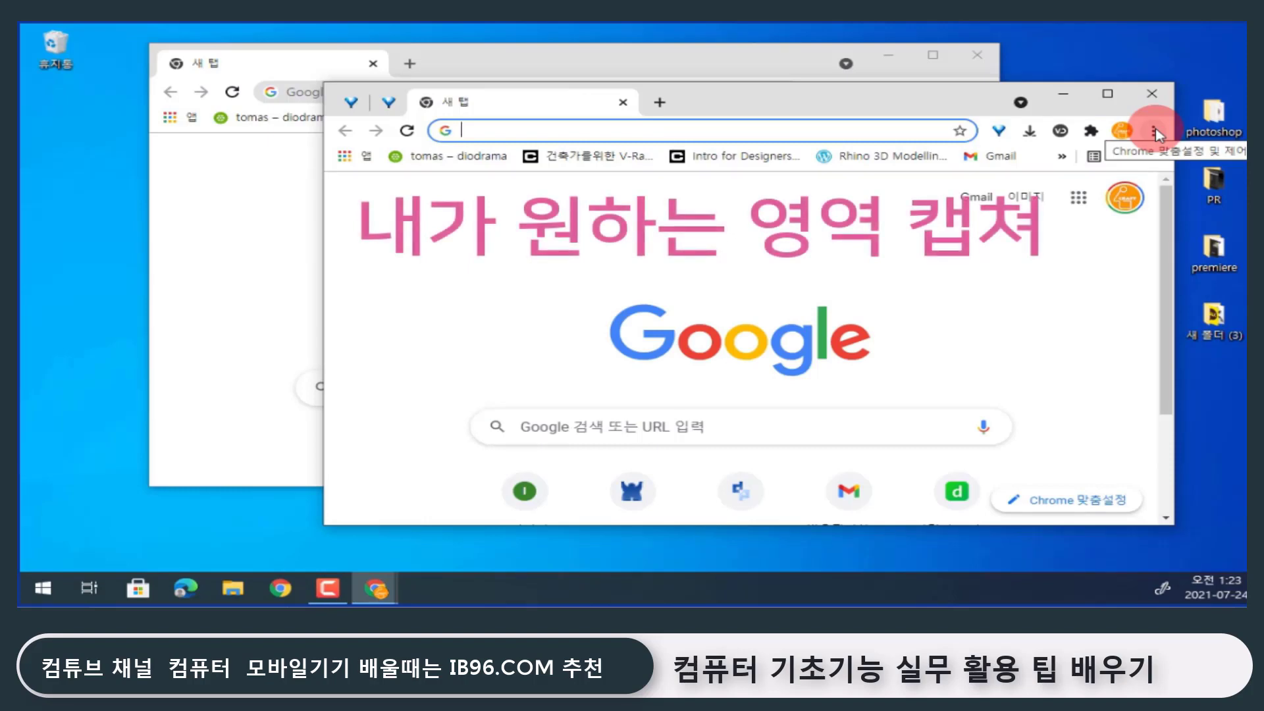
# Snip a rectangular area spanning both Chrome windows with 사각형 캡처 and paste it into a blank 그림판 canvas
pyautogui.press('super+shift+s')
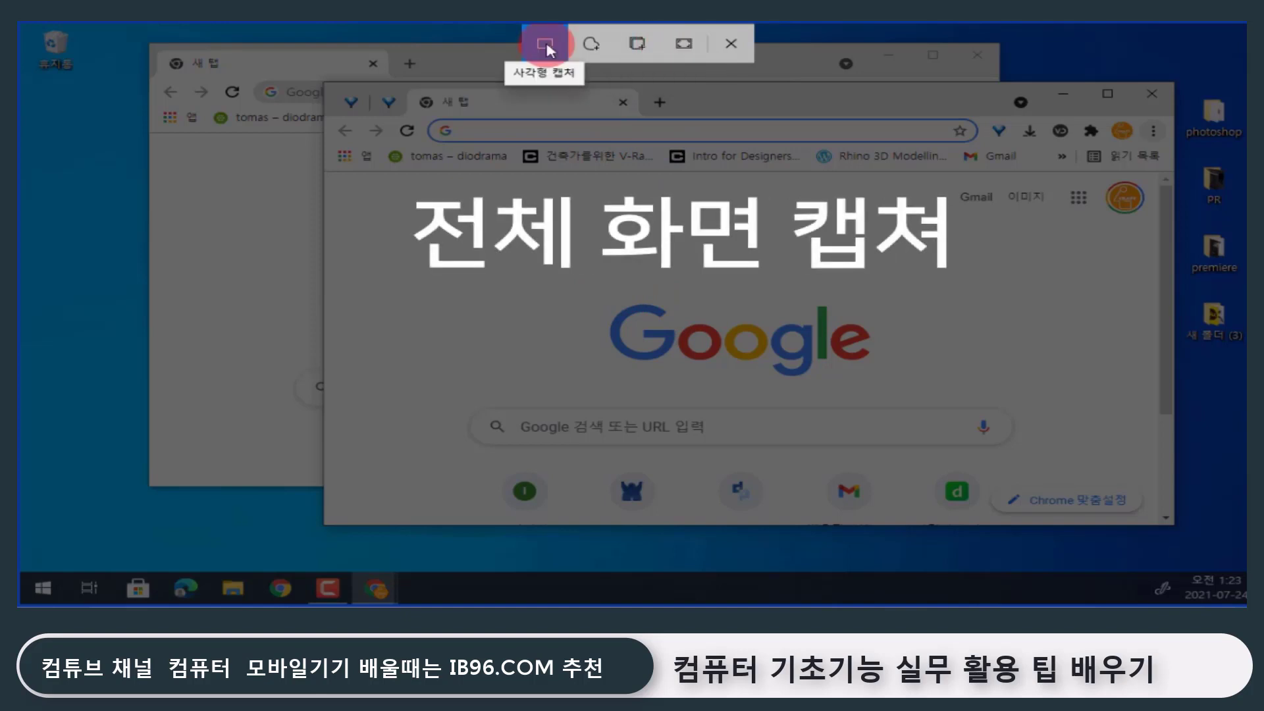
pyautogui.moveTo(277, 77); pyautogui.dragTo(778, 340)
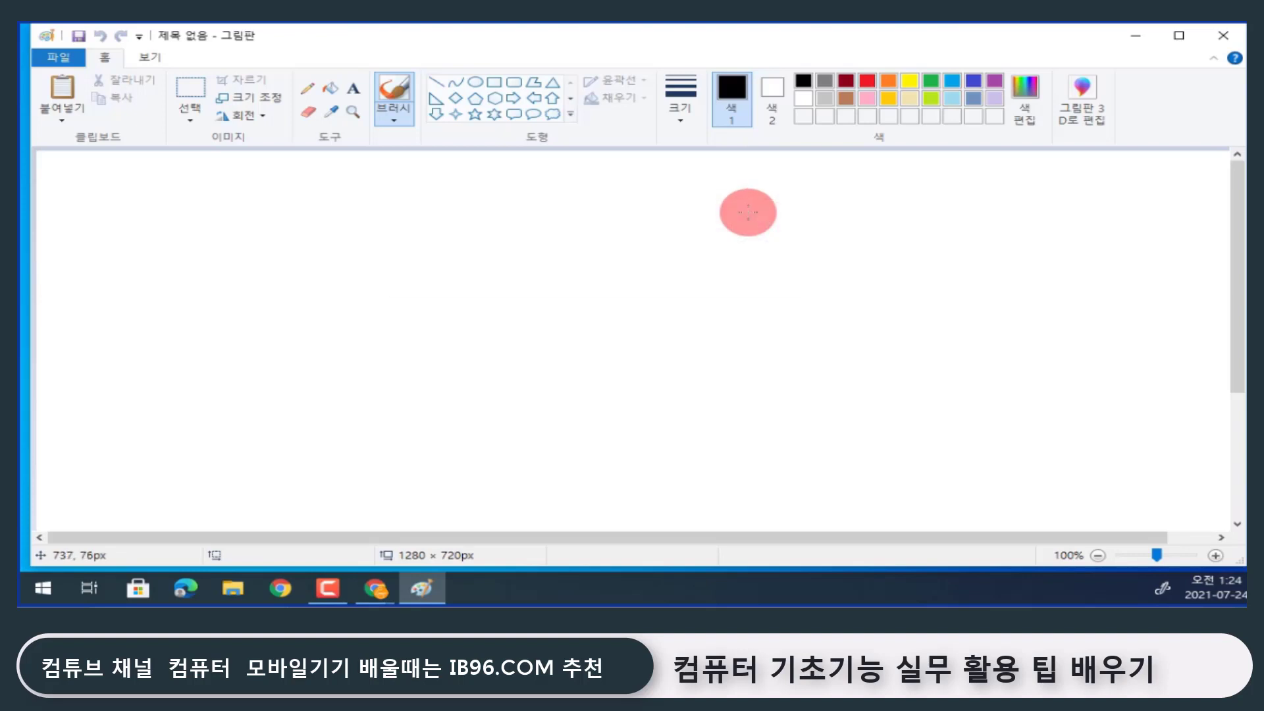
pyautogui.hotkey('ctrl', 'v')
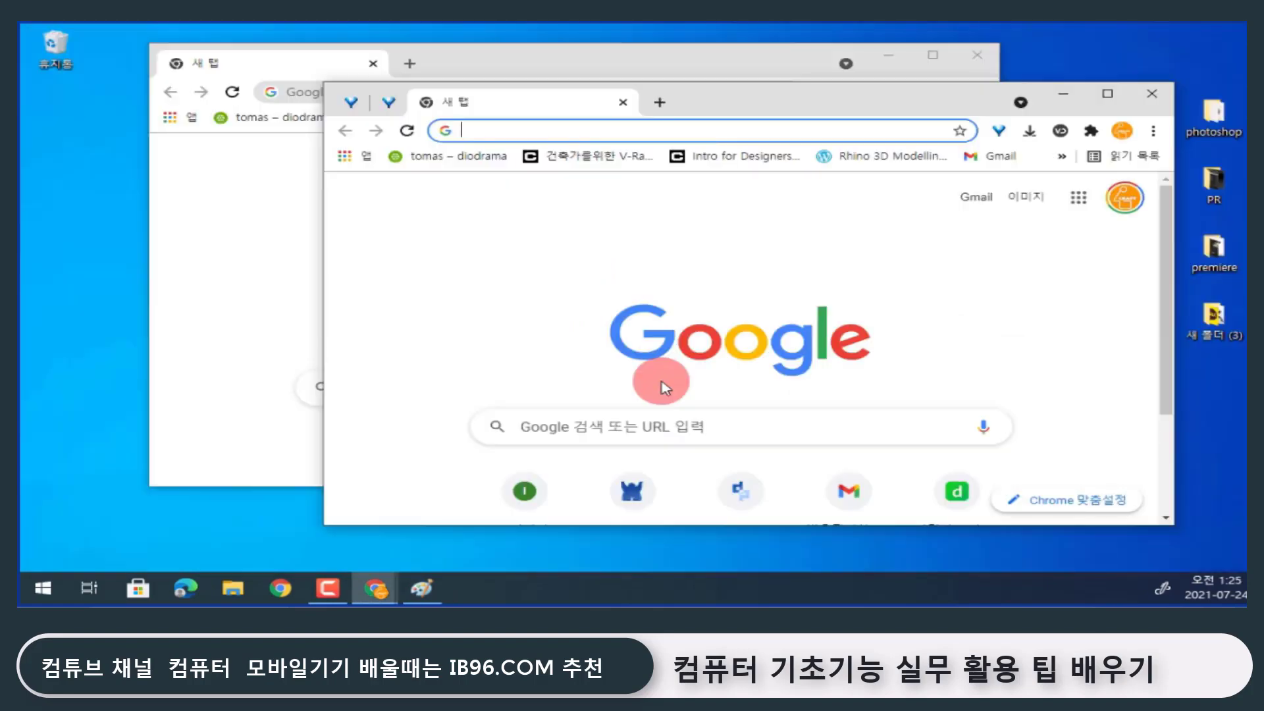
# Snip a freeform area of the front Chrome window and paste it into 그림판
pyautogui.press('super+shift+s')
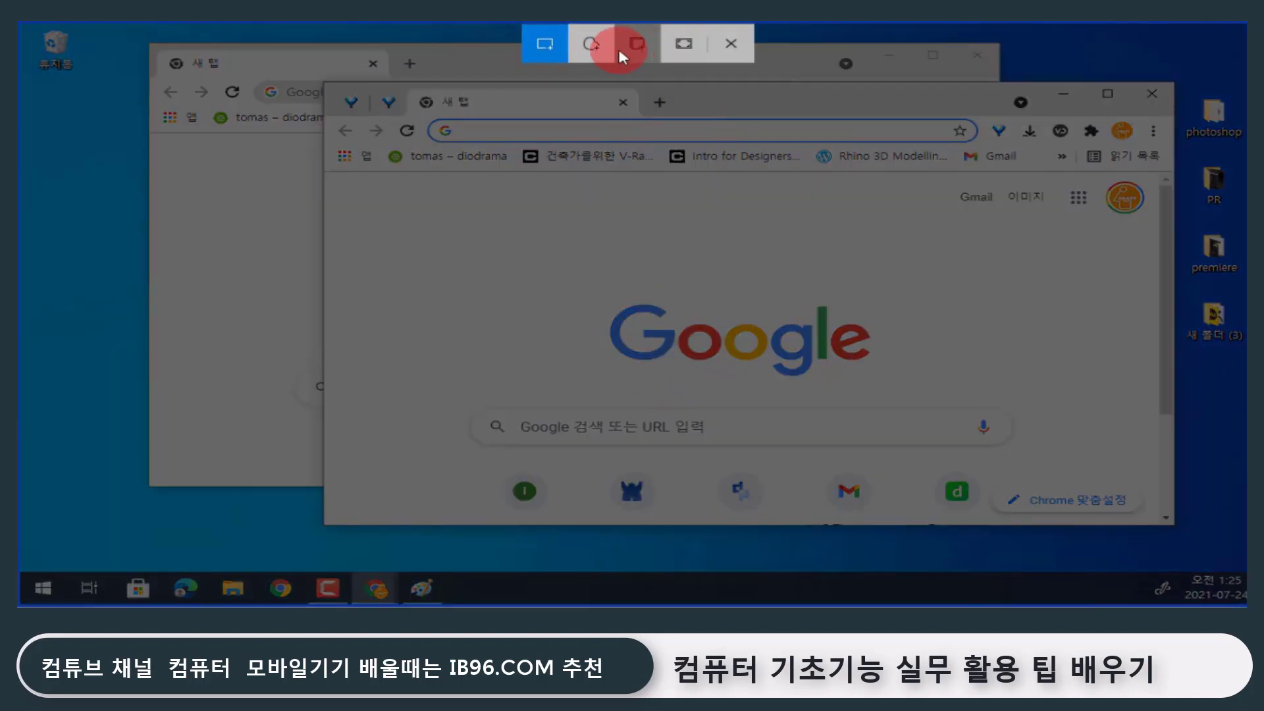
pyautogui.click(600, 52)
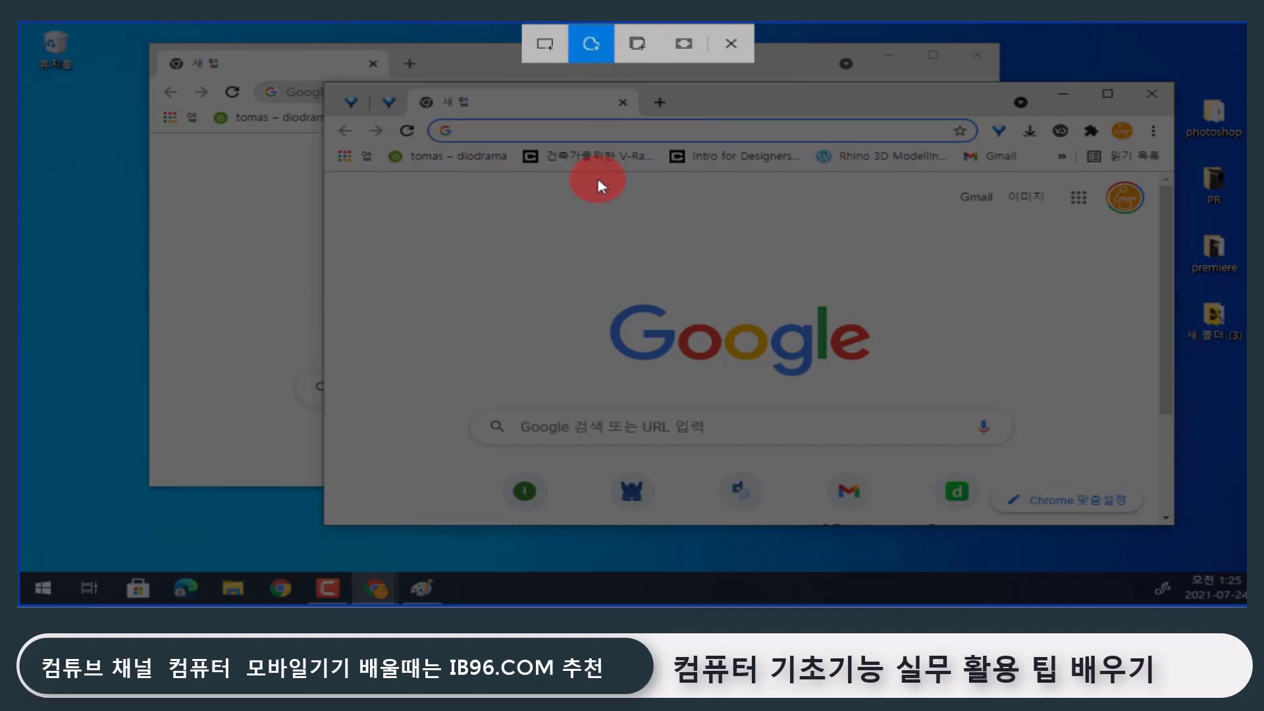
pyautogui.moveTo(397, 369)
pyautogui.mouseDown()
pyautogui.moveTo(273, 272)
pyautogui.moveTo(381, 125)
pyautogui.moveTo(804, 108)
pyautogui.moveTo(838, 243)
pyautogui.moveTo(768, 444)
pyautogui.moveTo(464, 453)
pyautogui.moveTo(432, 418)
pyautogui.mouseUp()
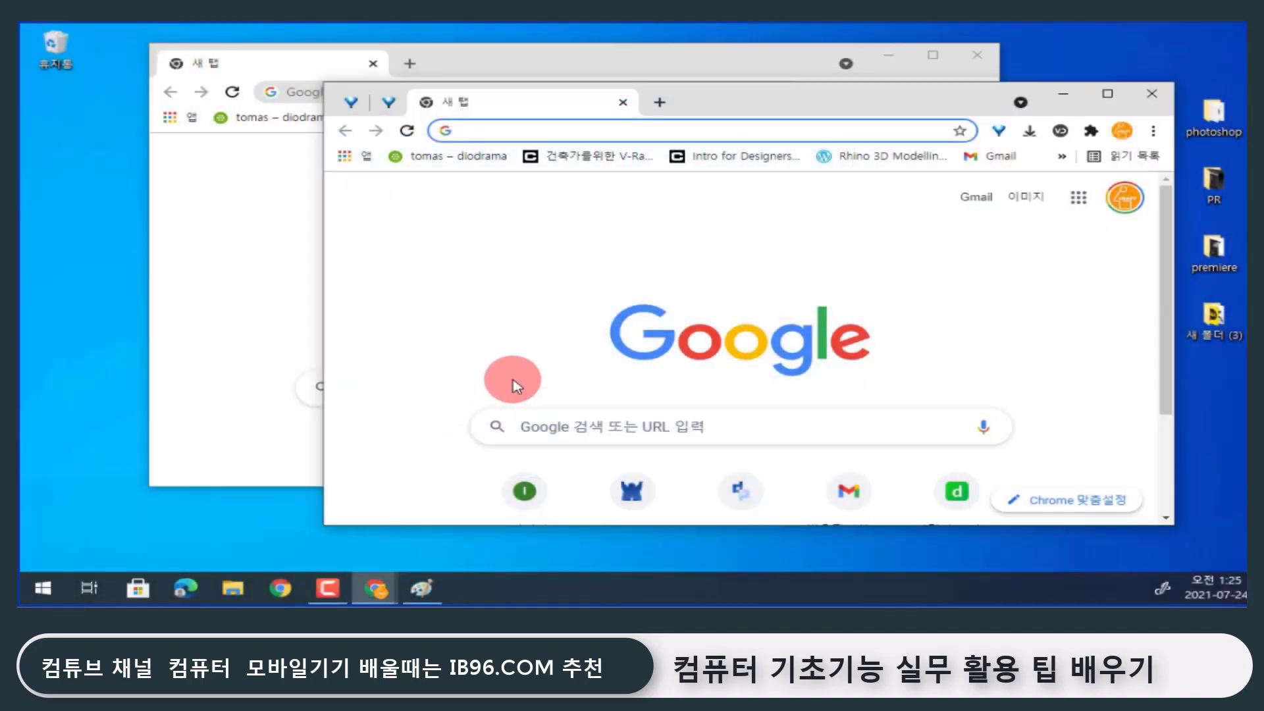
pyautogui.click(421, 586)
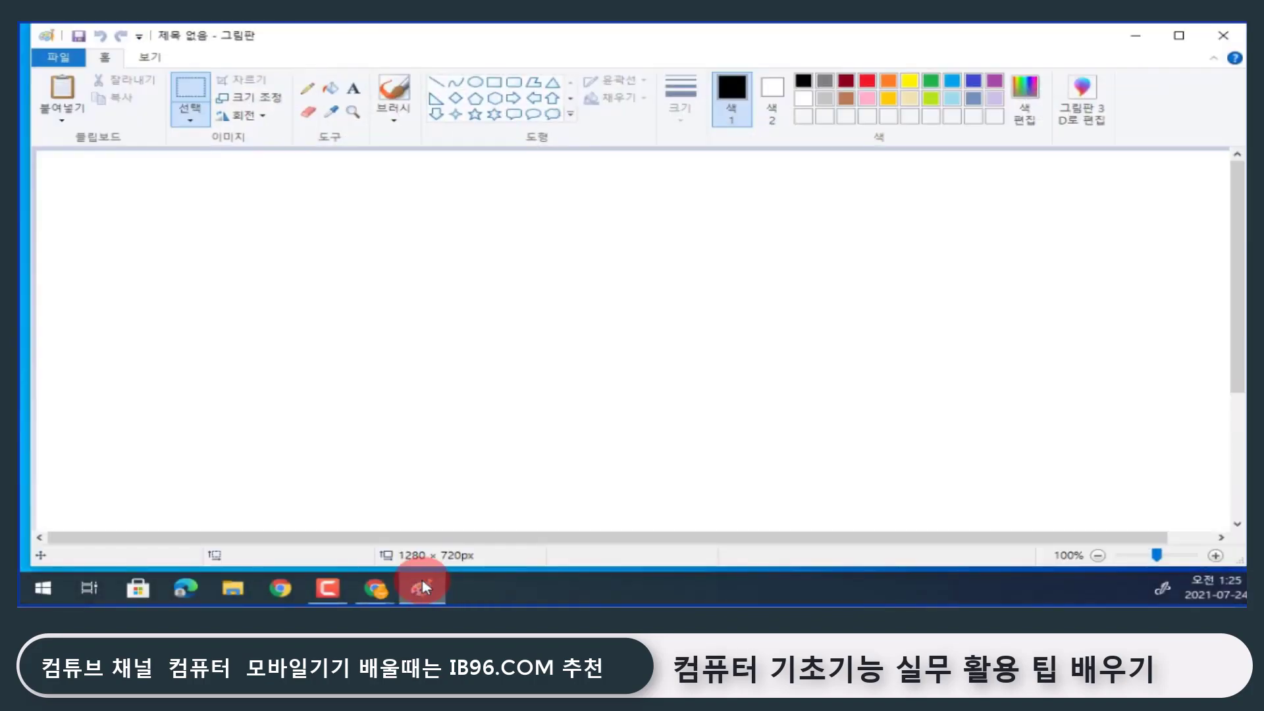
pyautogui.hotkey('ctrl', 'v')
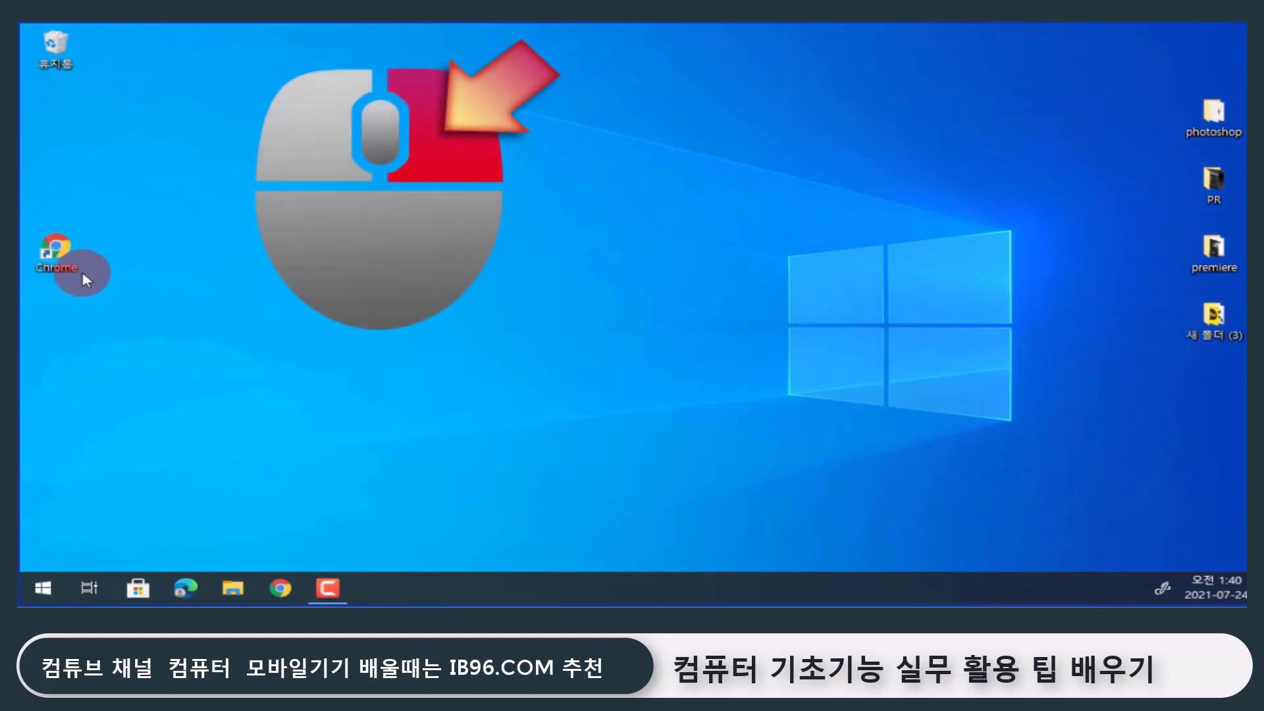
# Assign Ctrl + Alt + S as the desktop Chrome shortcut's 바로 가기 키 and test it by launching and closing Chrome
pyautogui.rightClick(63, 243)
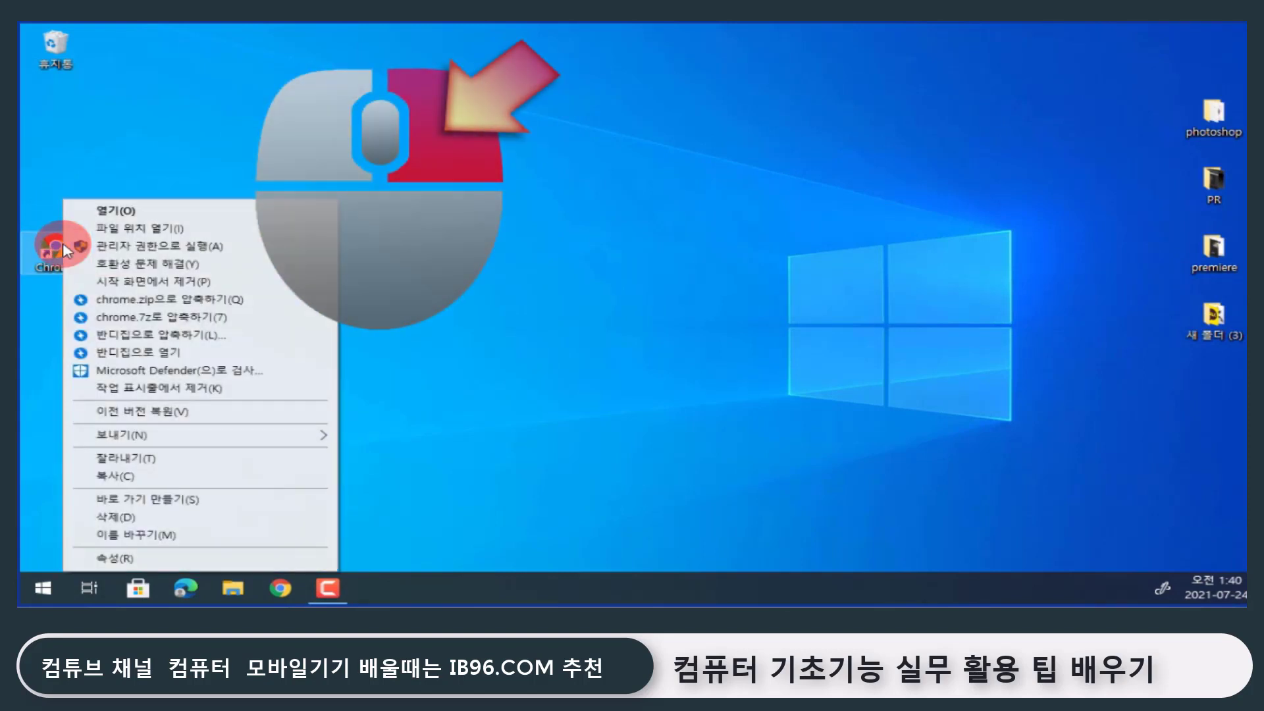
pyautogui.click(191, 560)
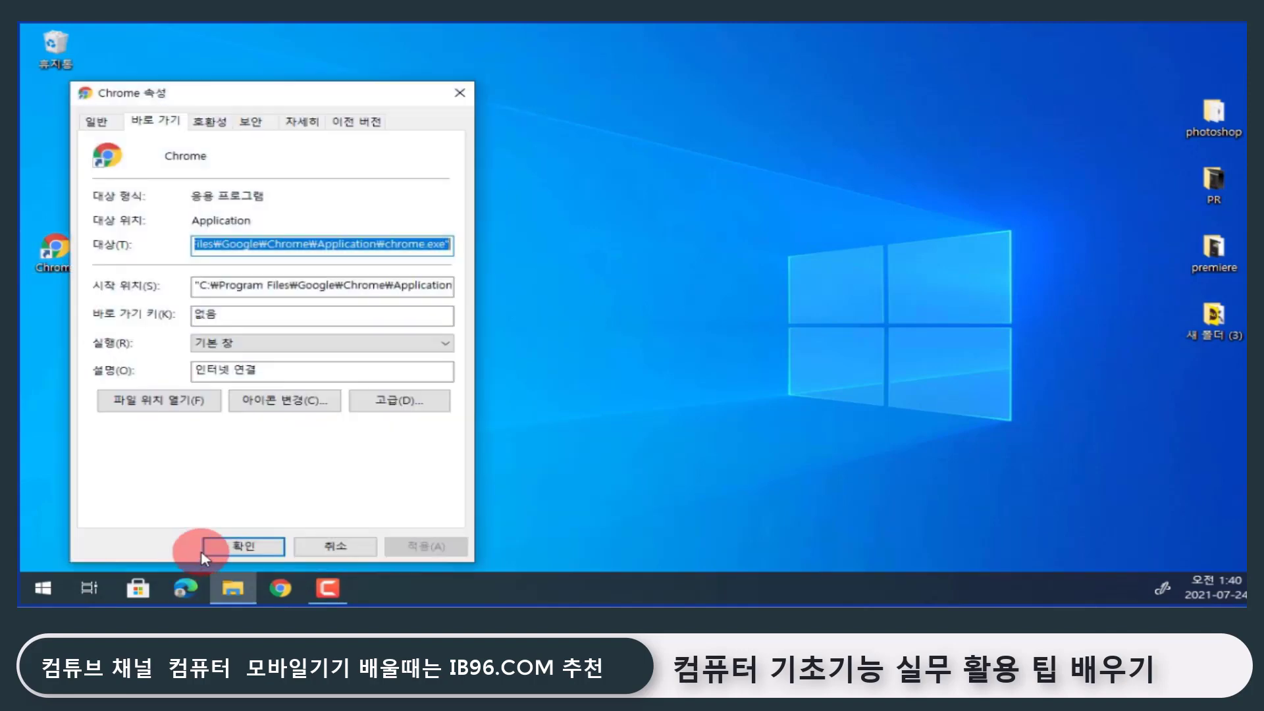
pyautogui.click(212, 320)
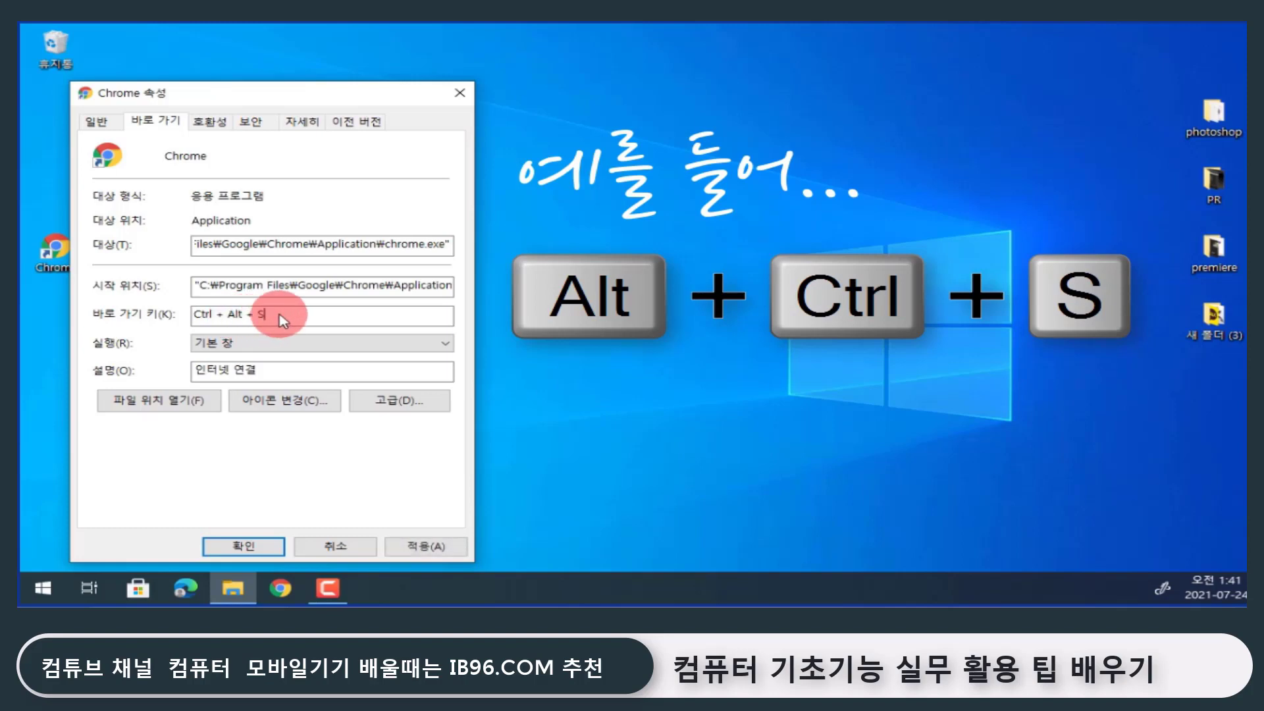
pyautogui.click(405, 546)
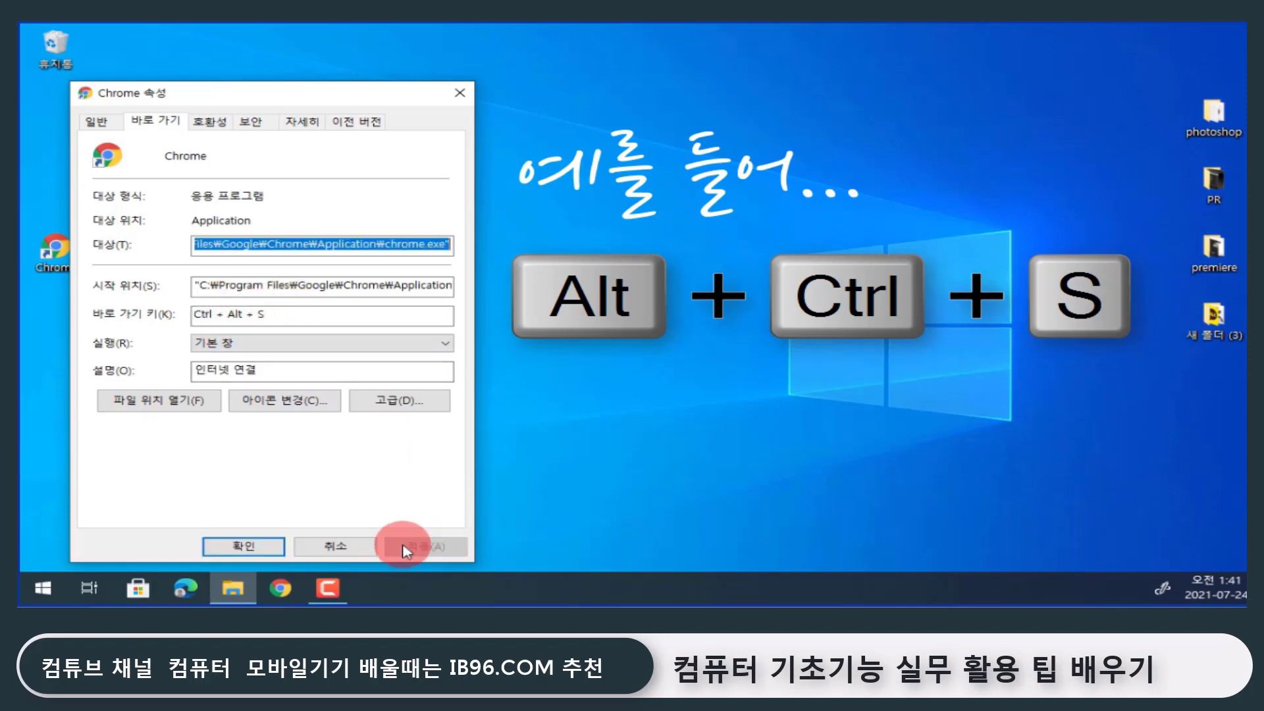
pyautogui.click(259, 548)
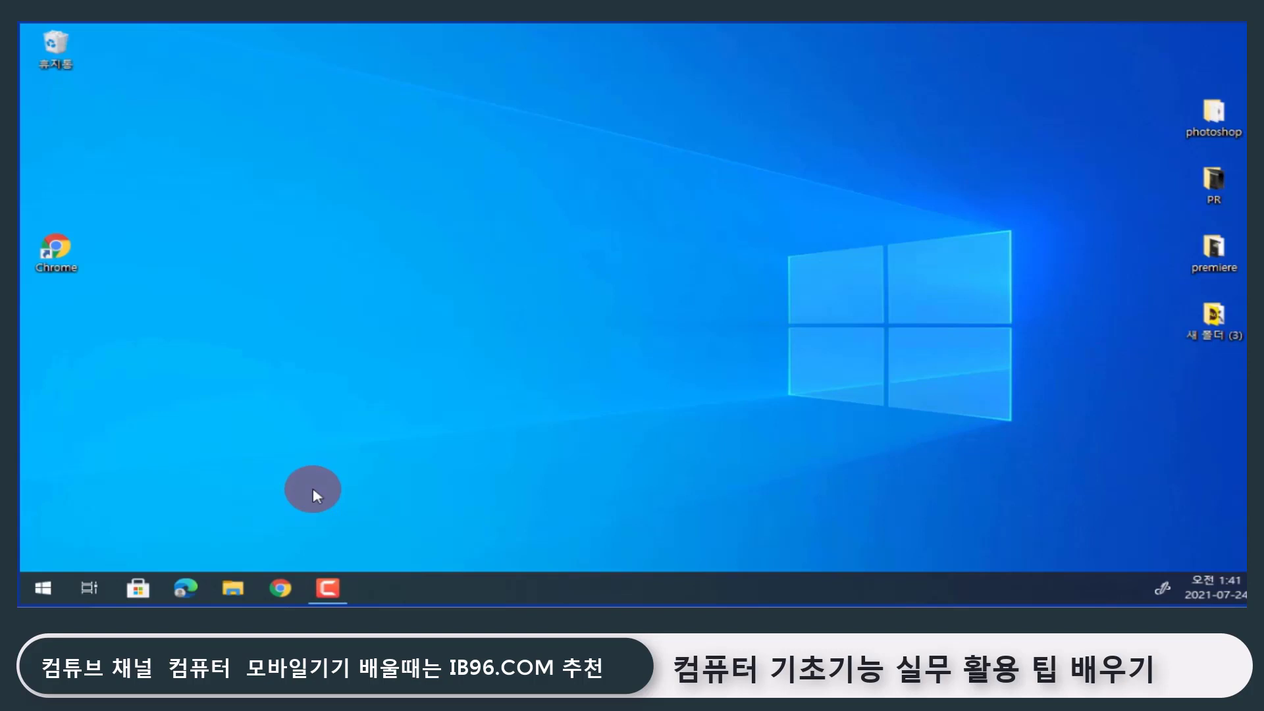
pyautogui.hotkey('ctrl', 'alt', 's')
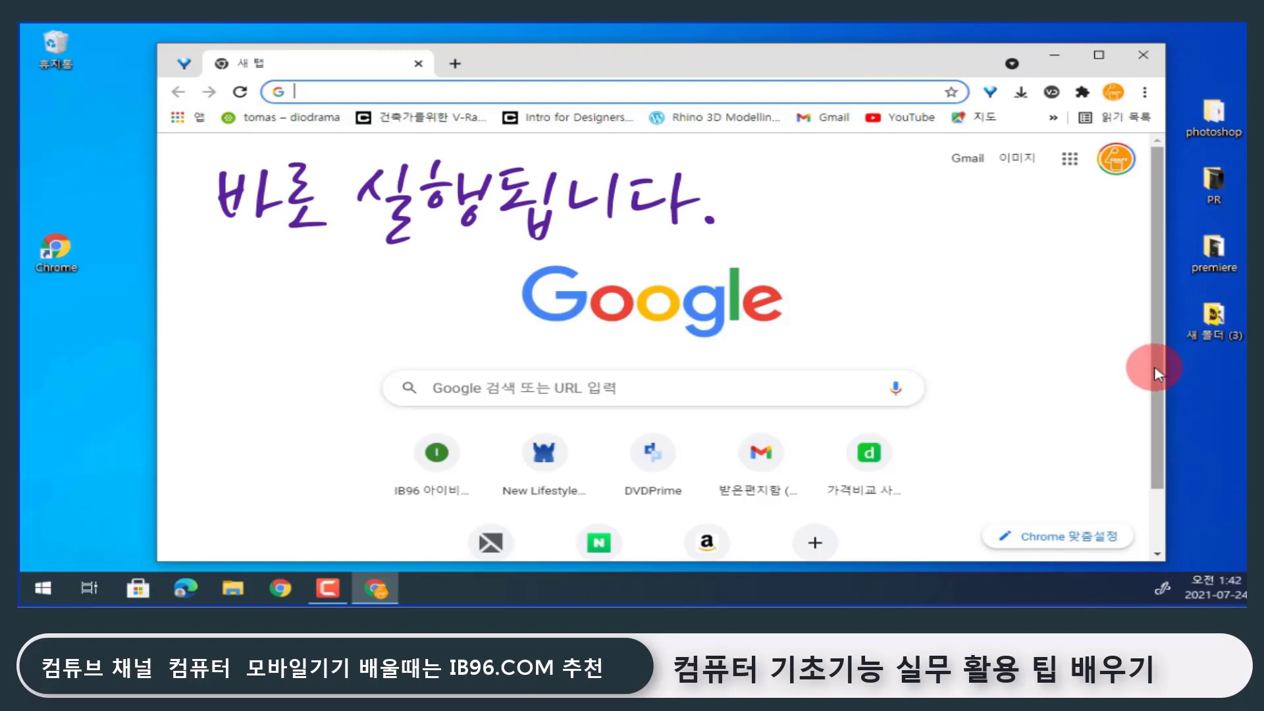
pyautogui.hotkey('alt', 'F4')
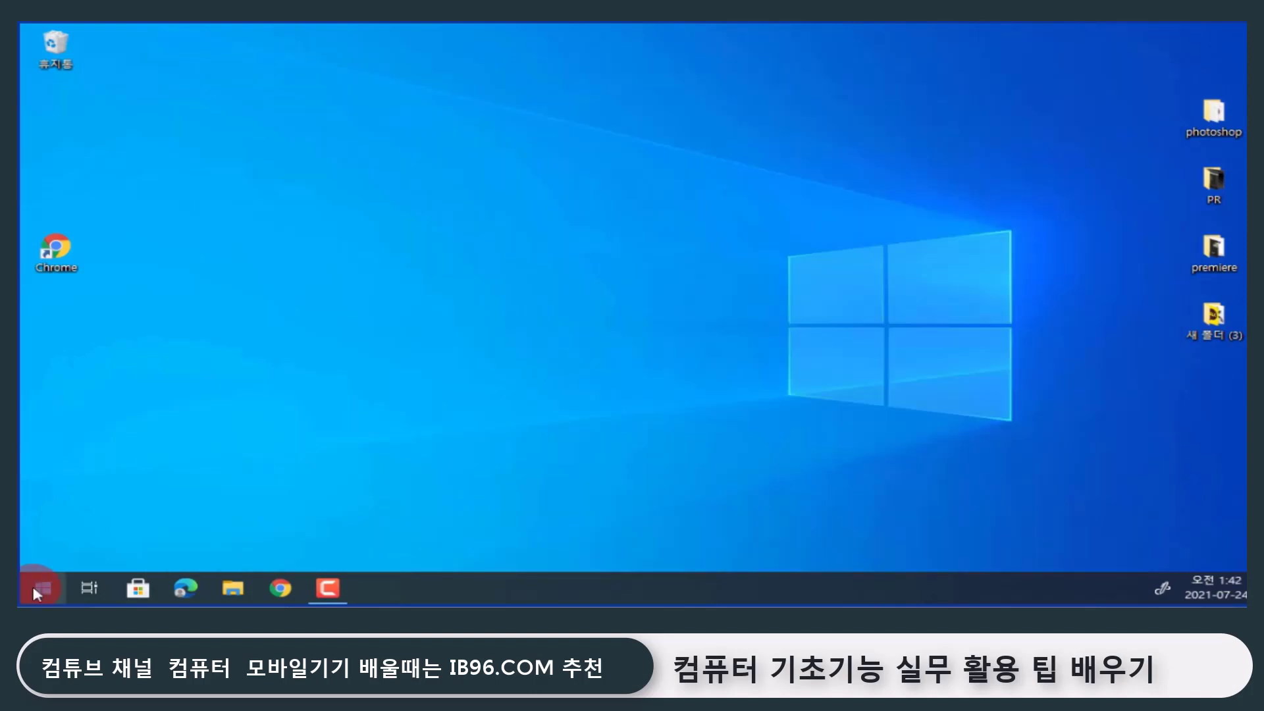
# Check which options the Start app list offers for Adobe Premiere Pro 2021
pyautogui.click(41, 574)
pyautogui.scroll(-5, 175, 436)
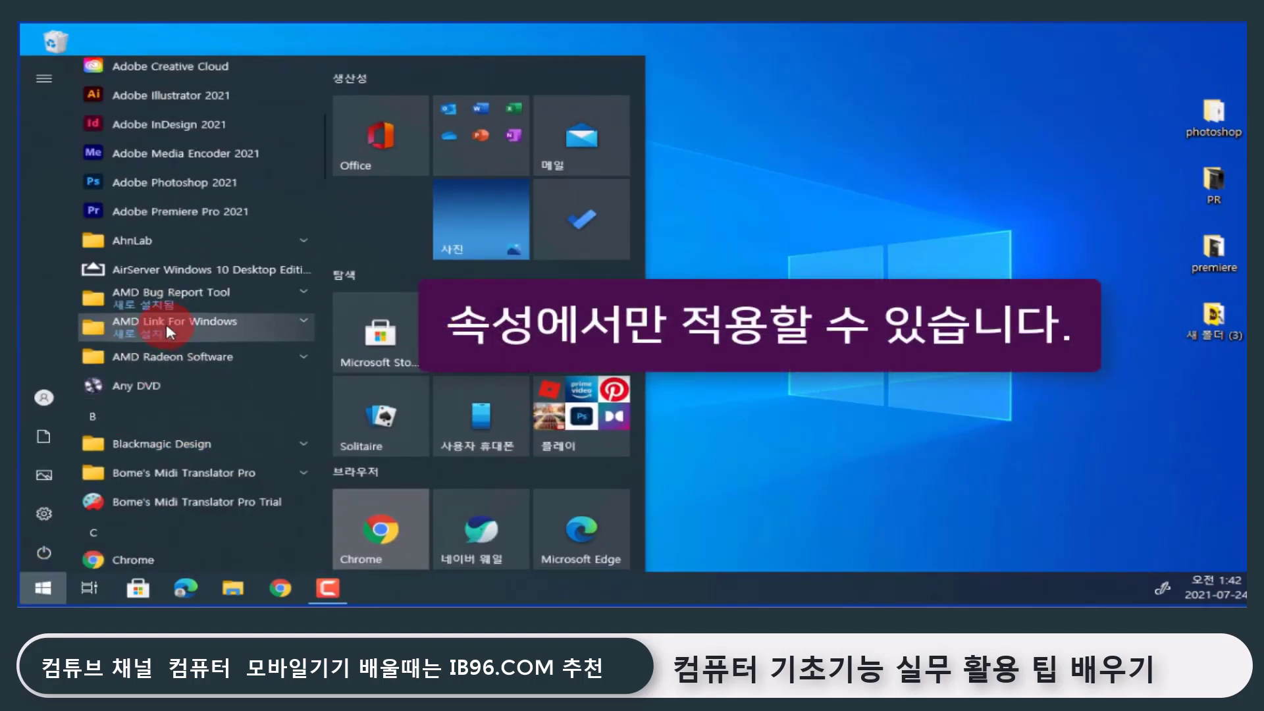
pyautogui.rightClick(194, 212)
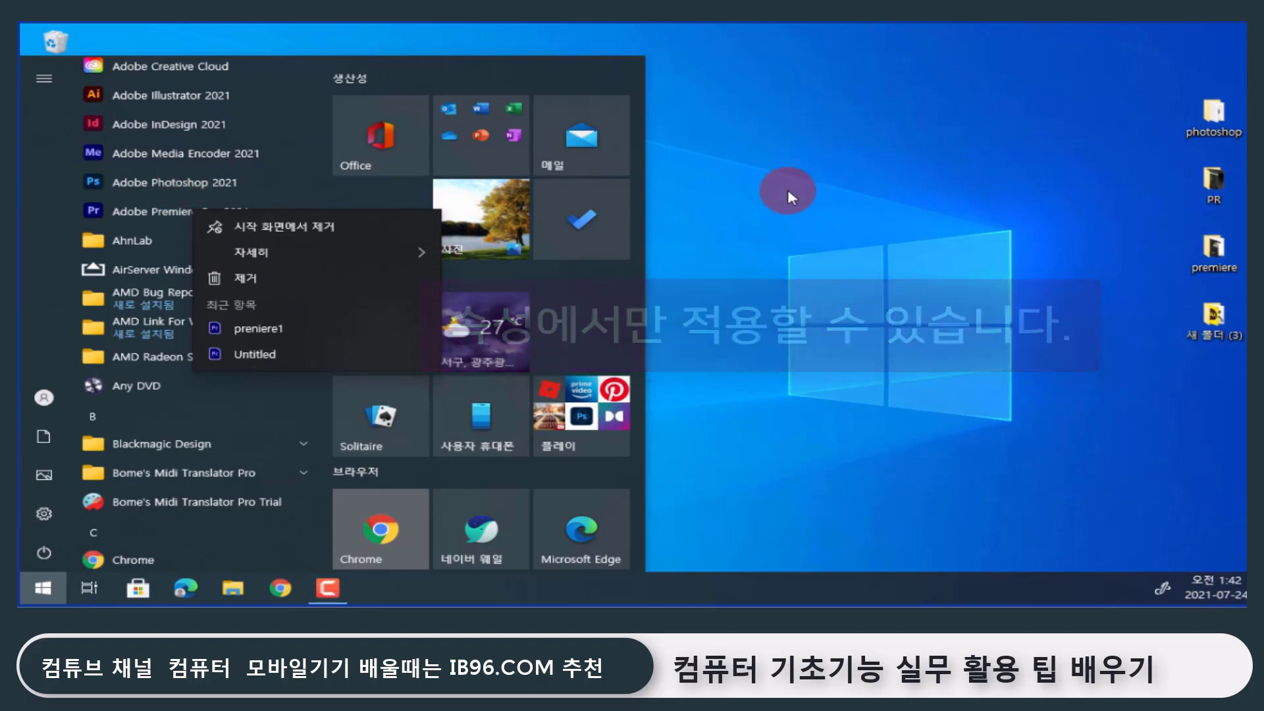
pyautogui.click(832, 167)
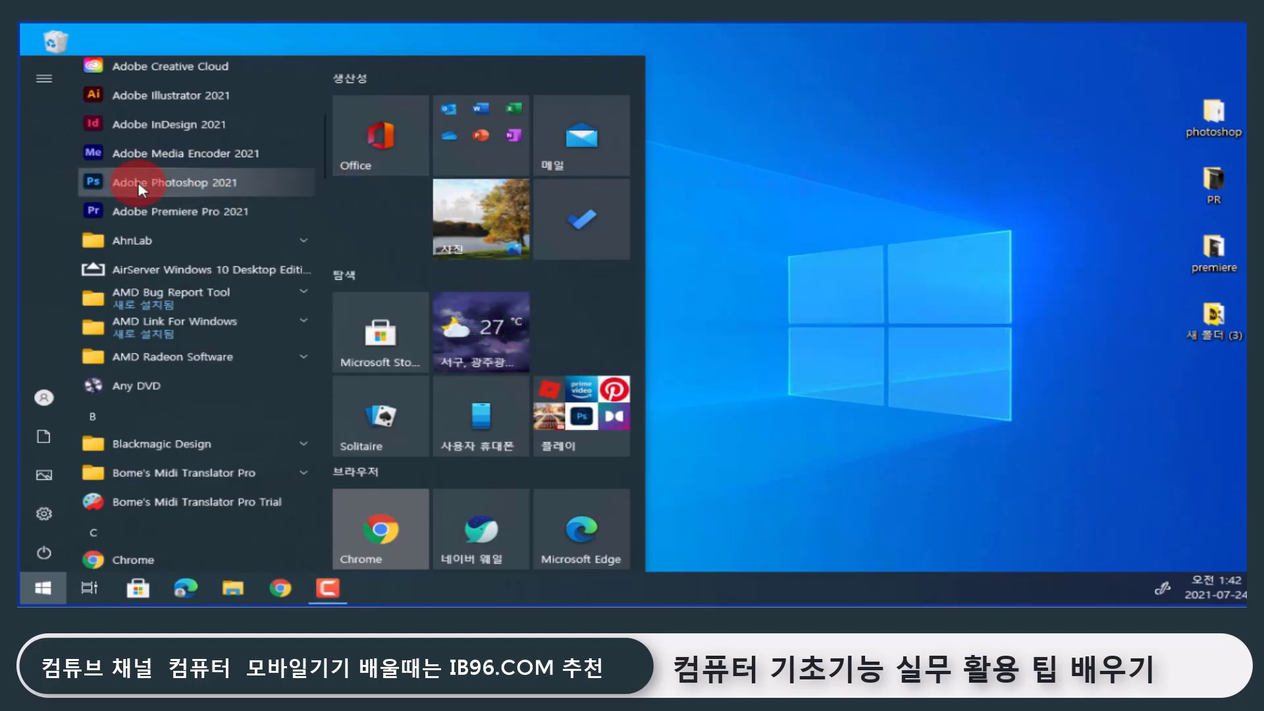
# Create a desktop shortcut for Adobe Photoshop 2021 from the Start app list and check the 바로 가기 키 field in its 속성
pyautogui.moveTo(93, 184); pyautogui.dragTo(767, 230)
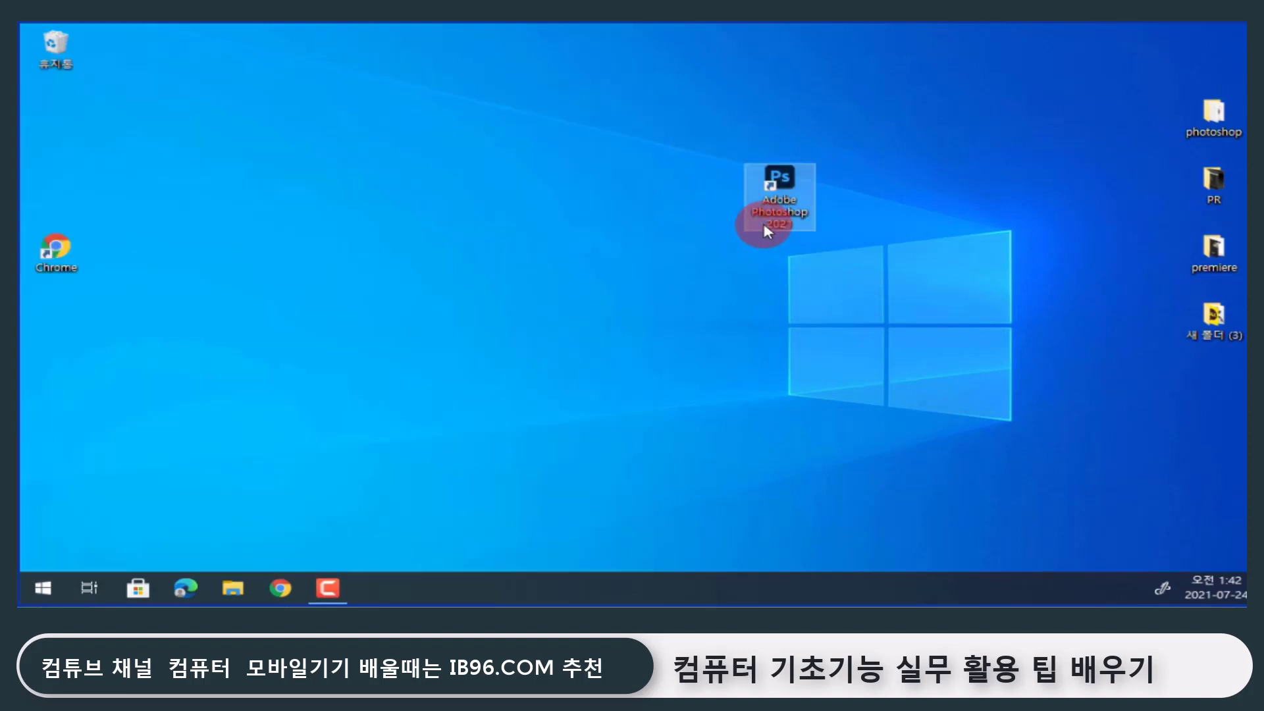
pyautogui.rightClick(783, 179)
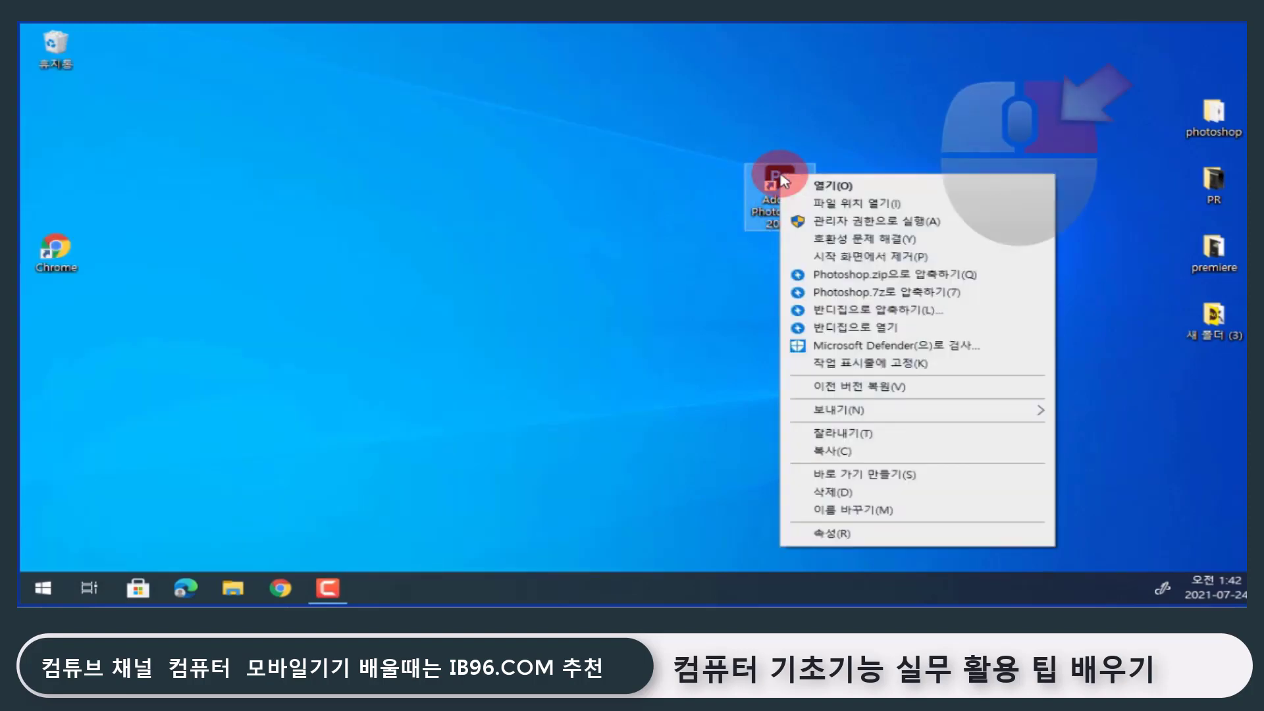
pyautogui.click(876, 535)
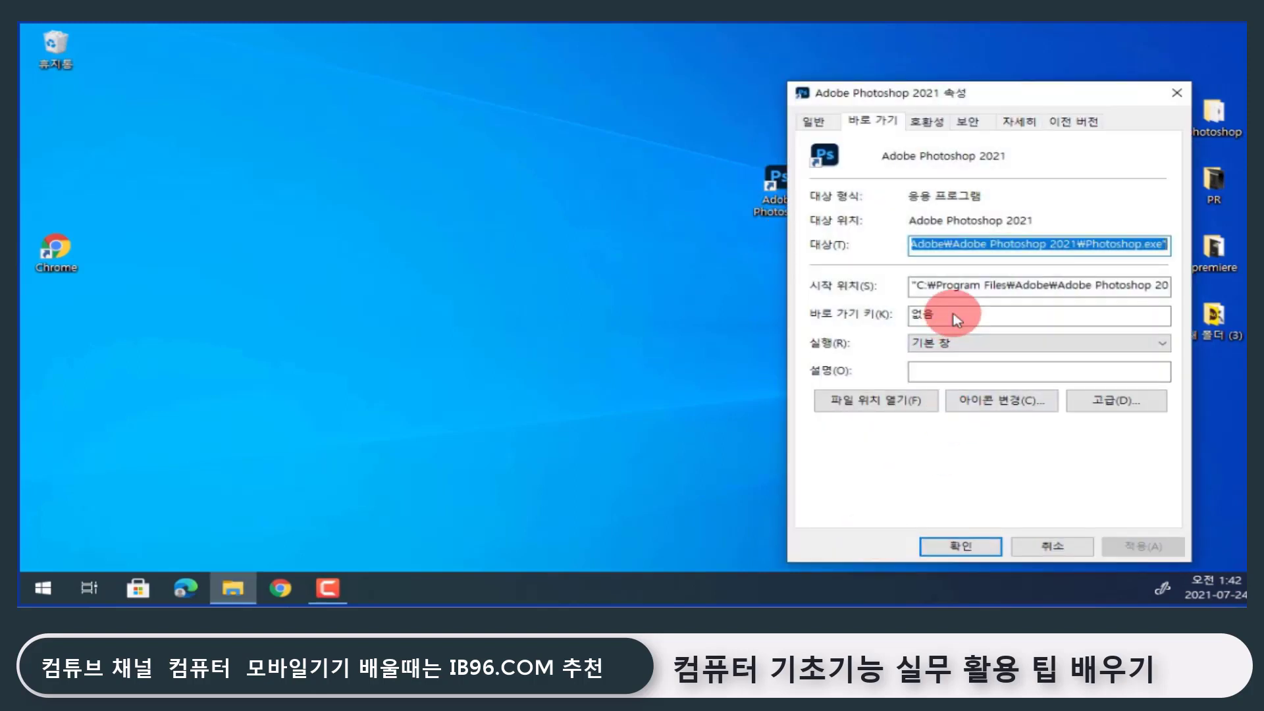
pyautogui.click(1043, 544)
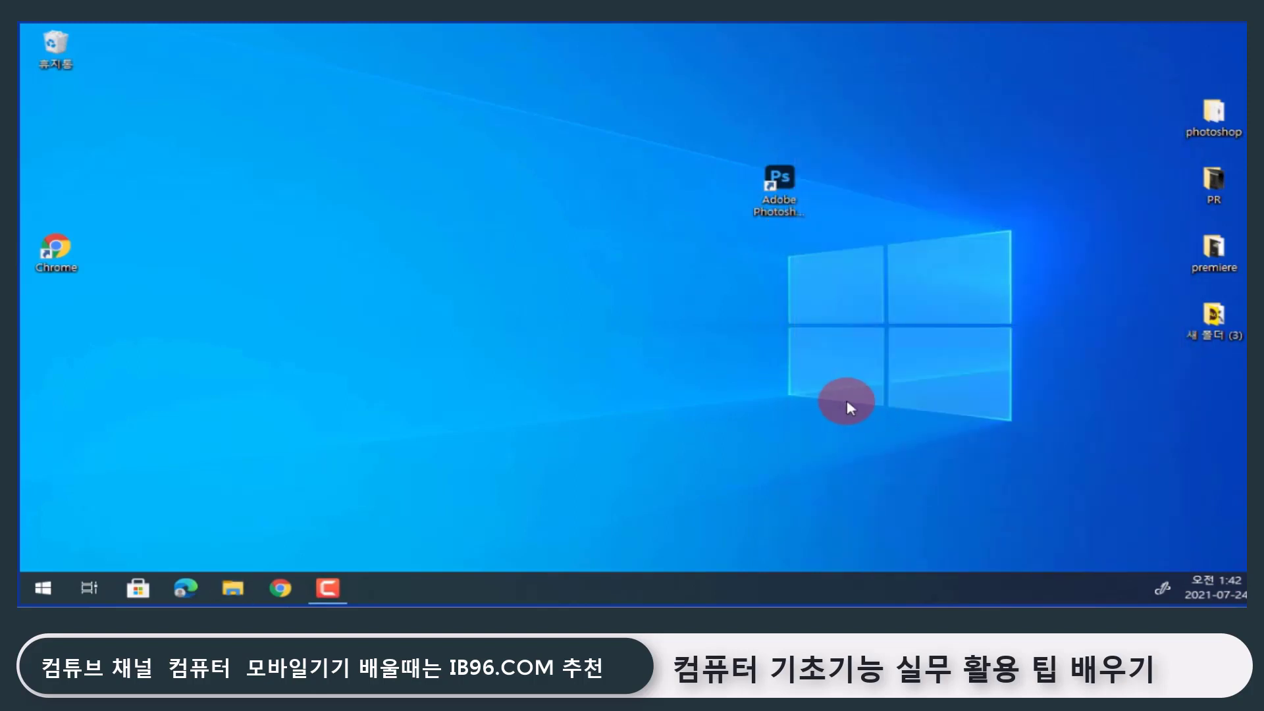
# Look through the alphabetical Start app list for other installed programs that could be given a shortcut key
pyautogui.click(48, 594)
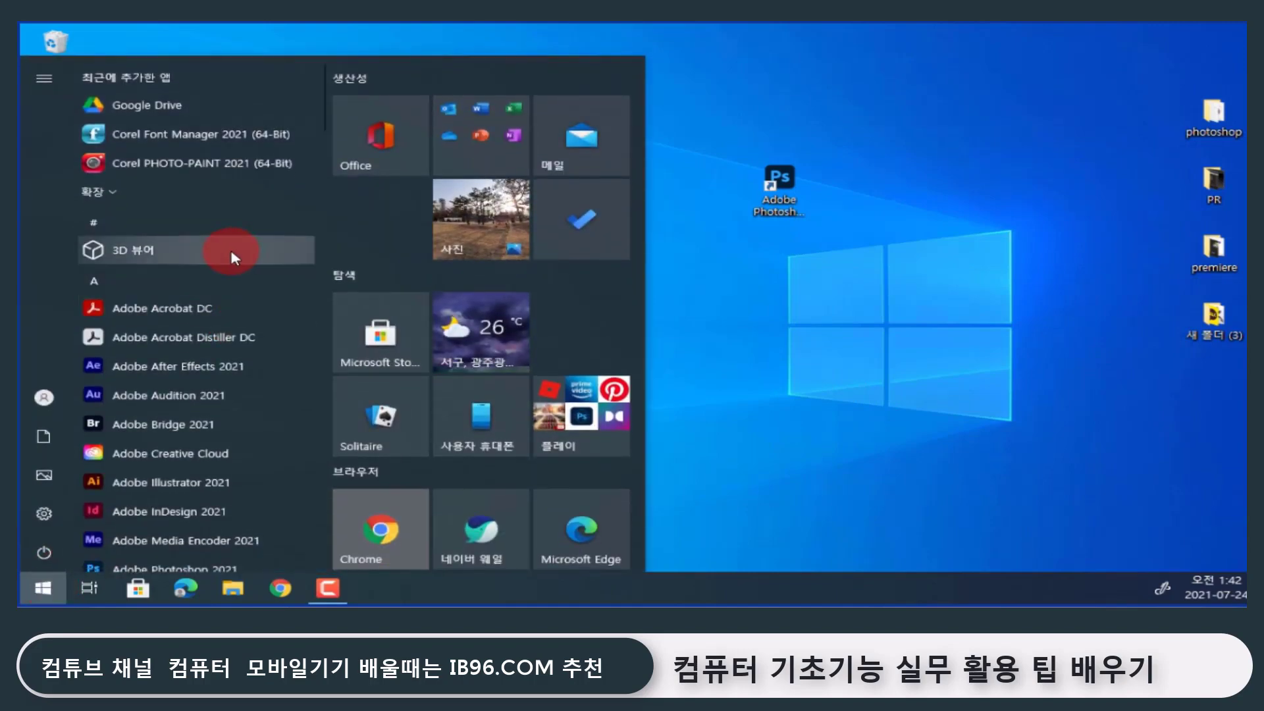
pyautogui.click(1045, 401)
pyautogui.click(45, 588)
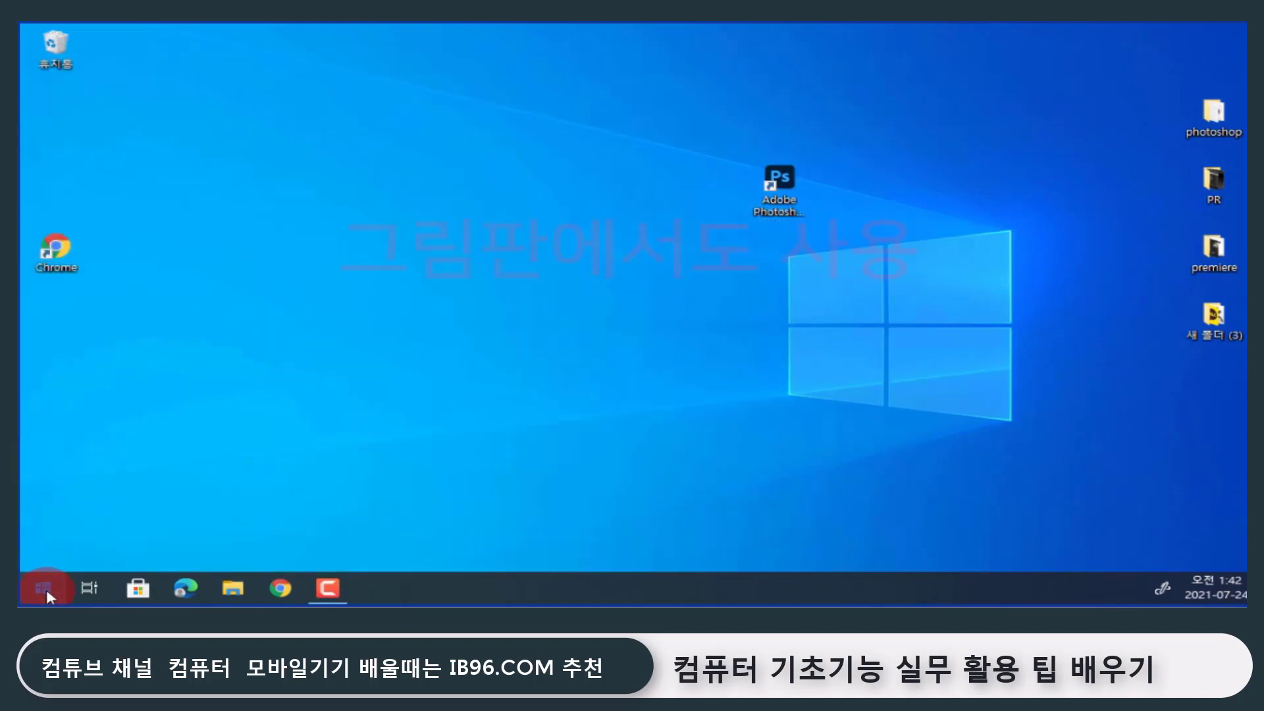
pyautogui.scroll(-5, 192, 429)
pyautogui.scroll(-15, 195, 436)
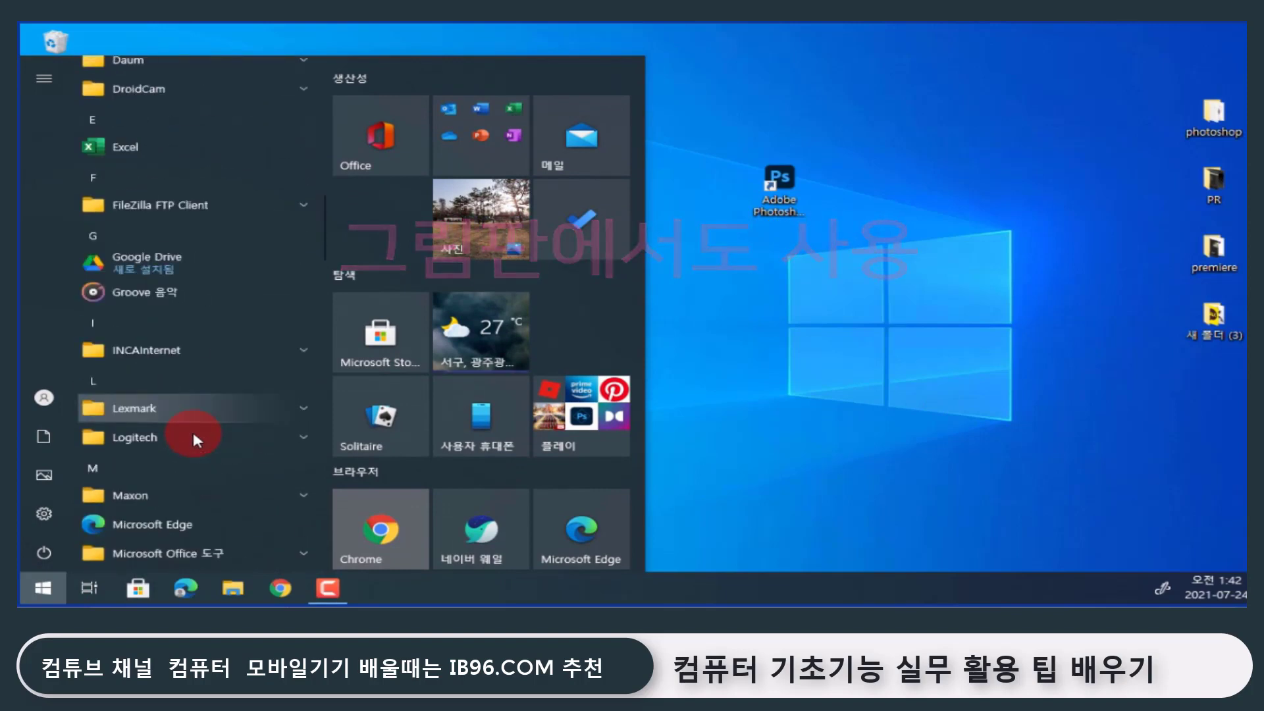
pyautogui.scroll(-4, 195, 436)
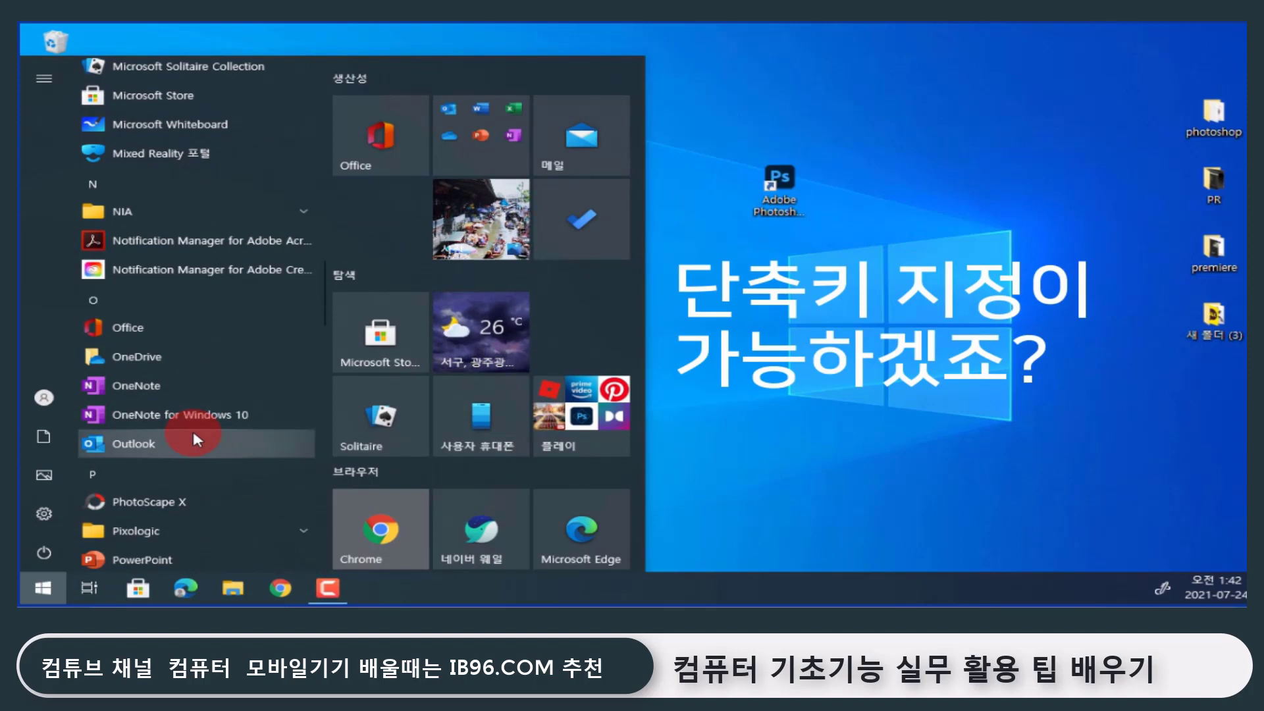
pyautogui.scroll(-2, 192, 432)
pyautogui.scroll(-10, 283, 414)
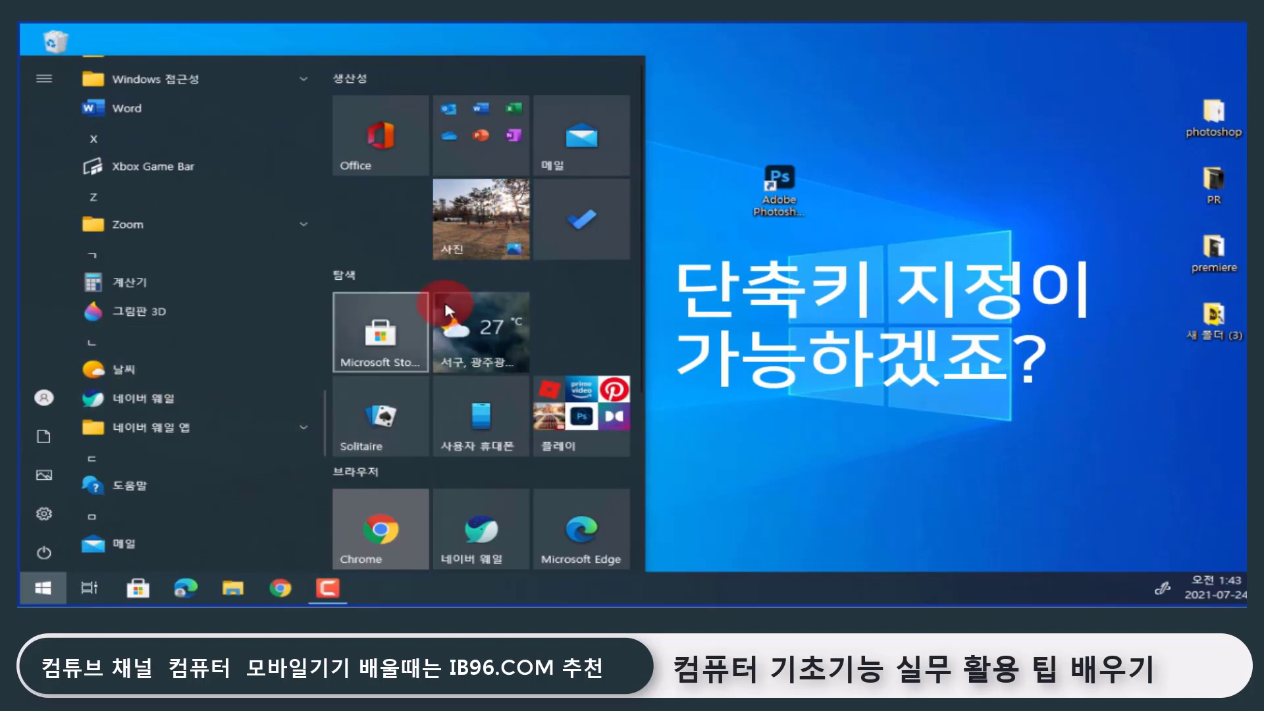
pyautogui.click(756, 321)
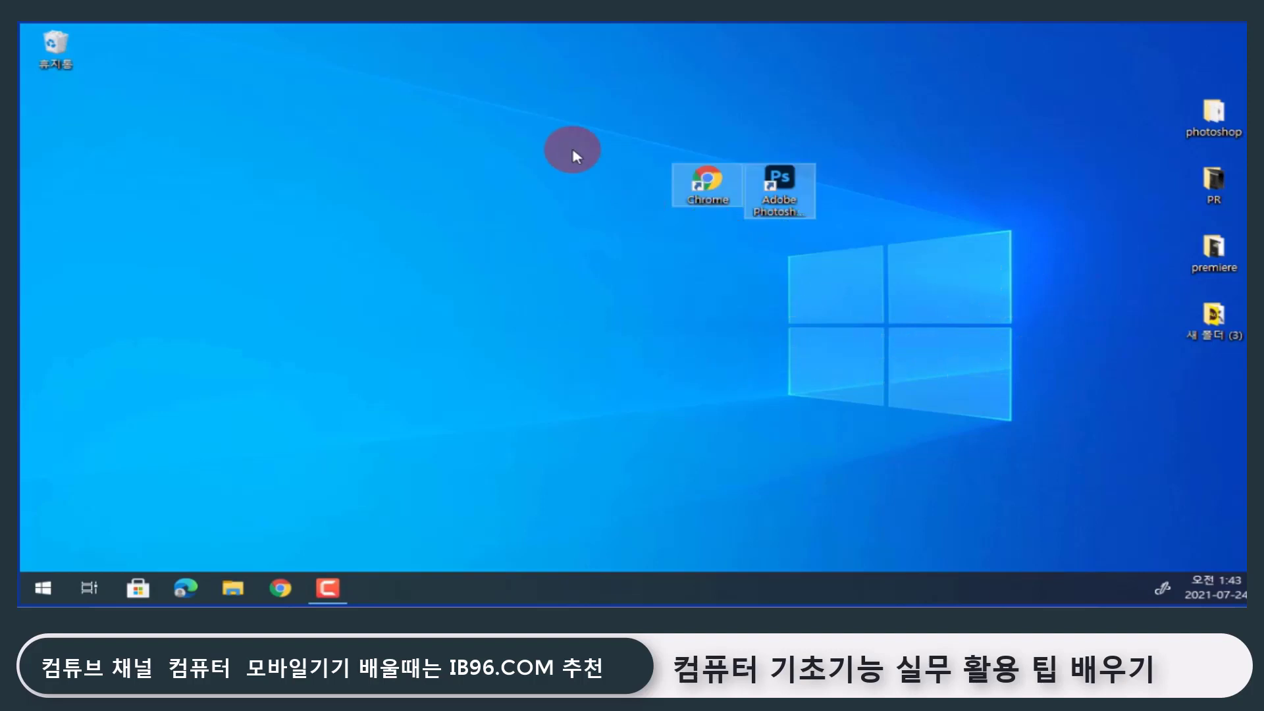
pyautogui.moveTo(572, 155); pyautogui.dragTo(828, 249)
pyautogui.click(43, 588)
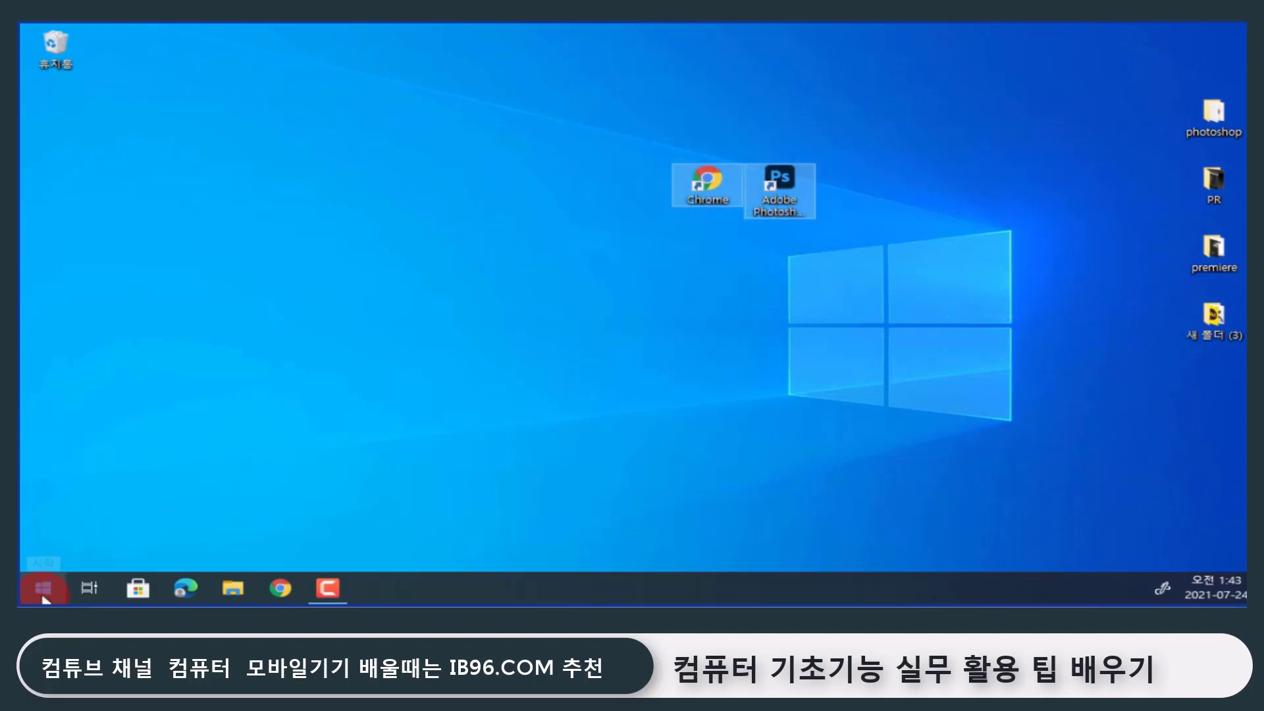
pyautogui.scroll(-3, 156, 382)
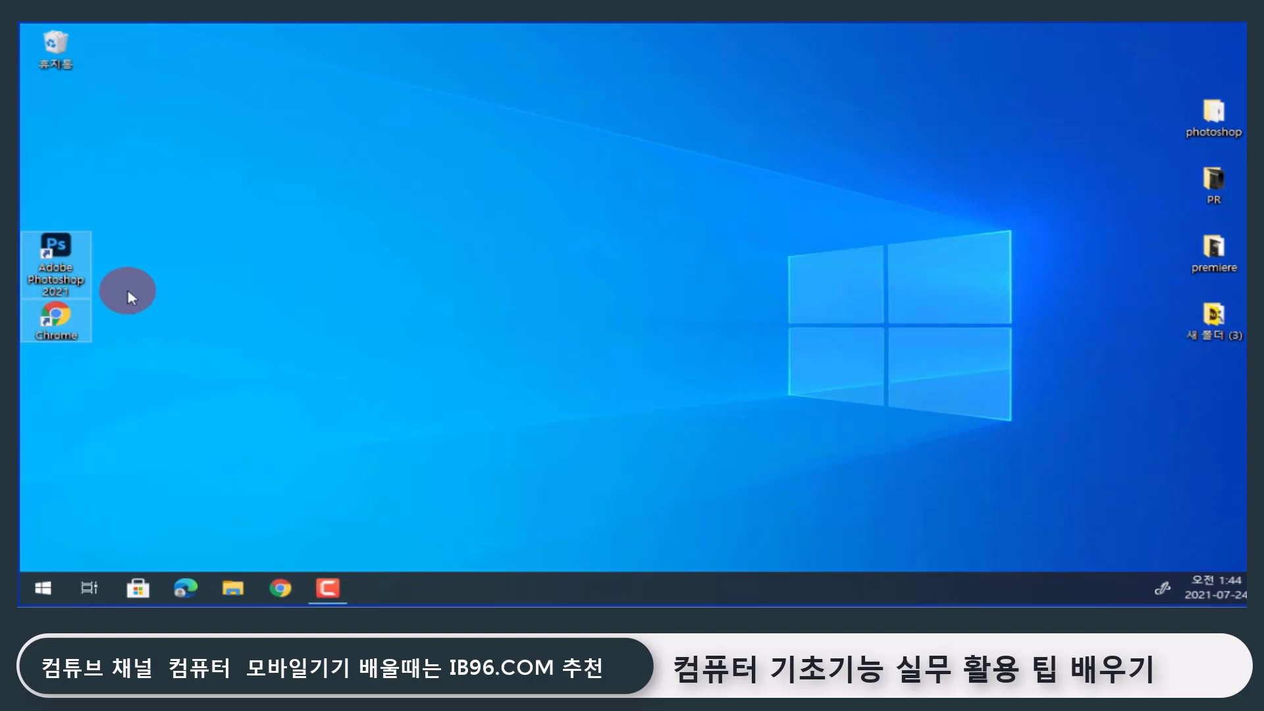
pyautogui.moveTo(190, 394); pyautogui.dragTo(41, 234)
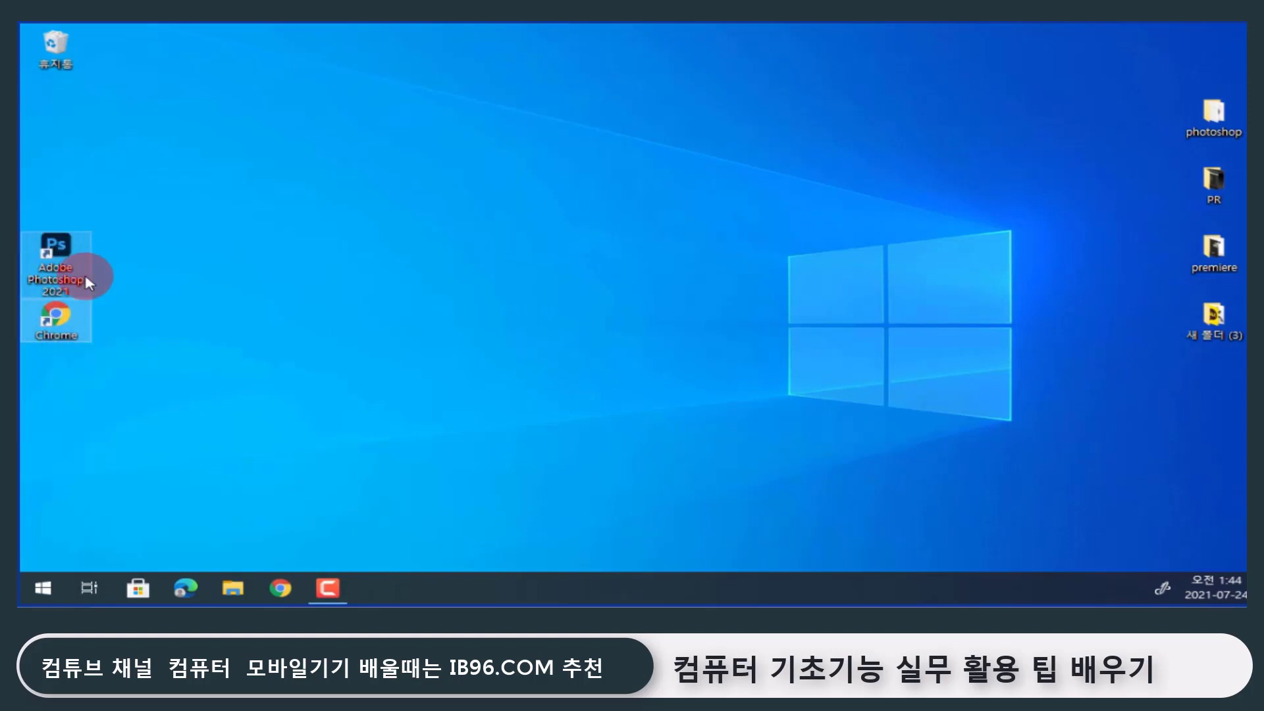
pyautogui.click(135, 361)
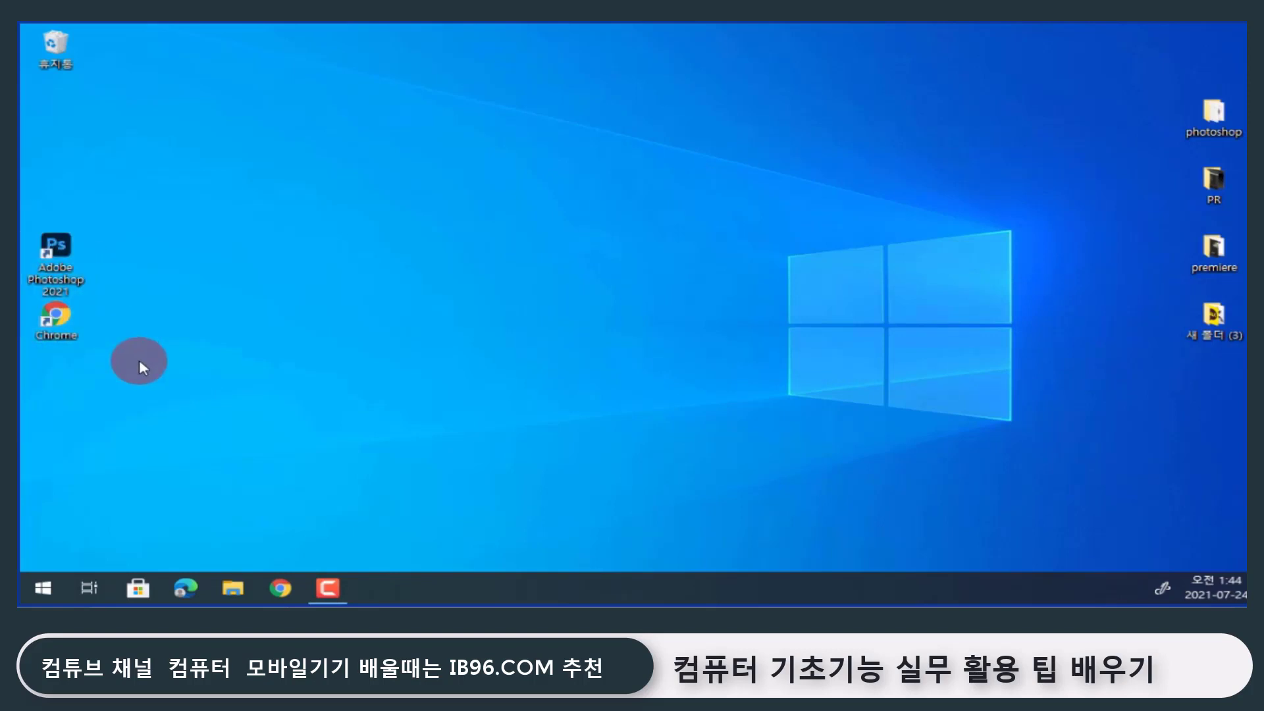
pyautogui.rightClick(62, 311)
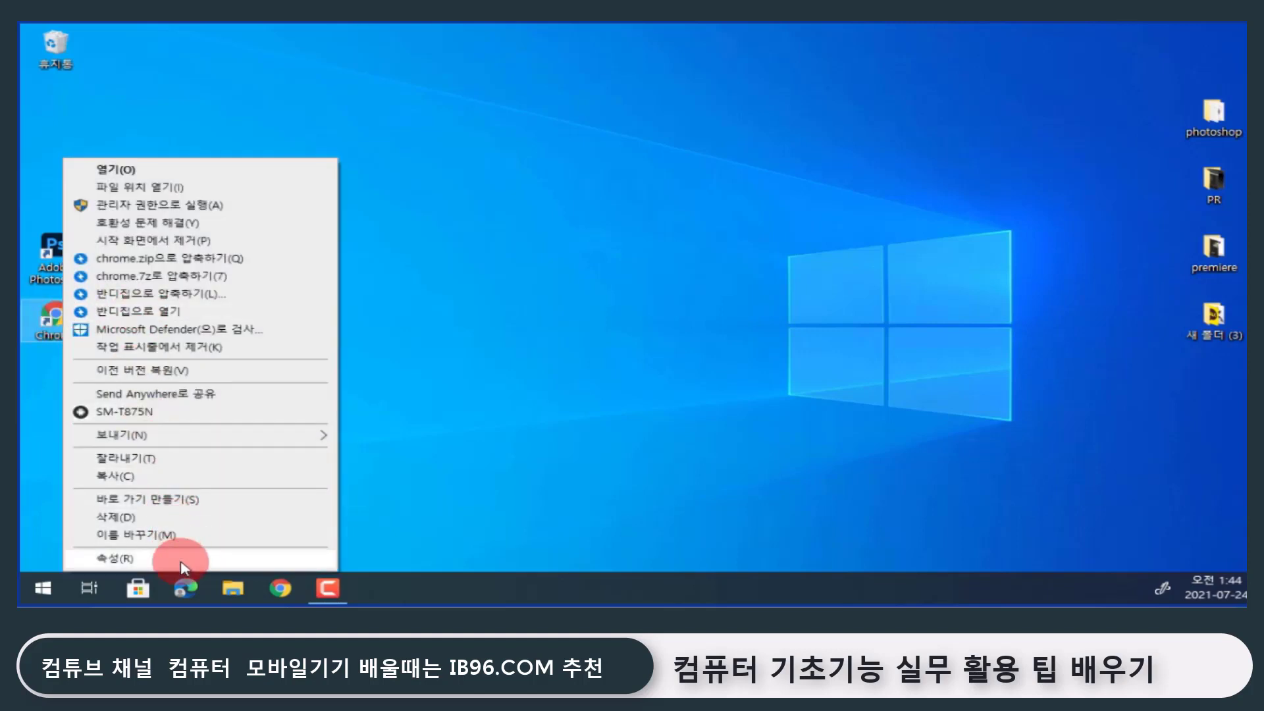
pyautogui.click(563, 417)
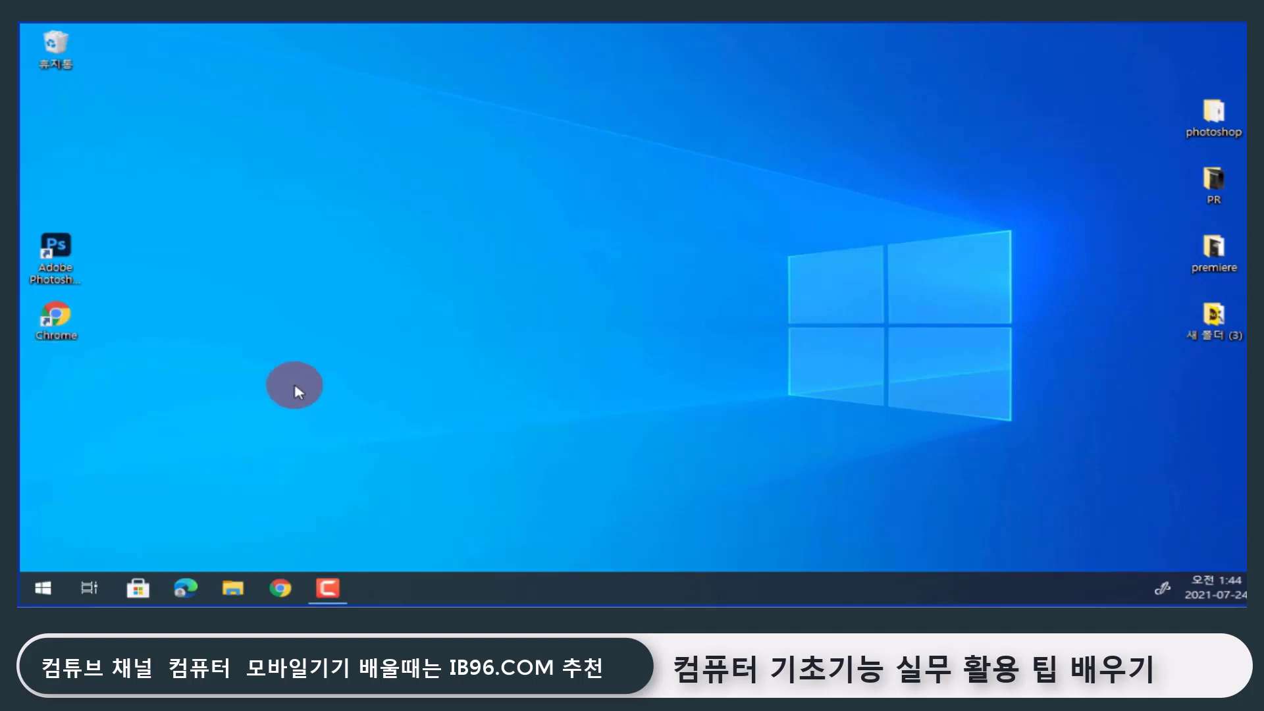
pyautogui.click(41, 590)
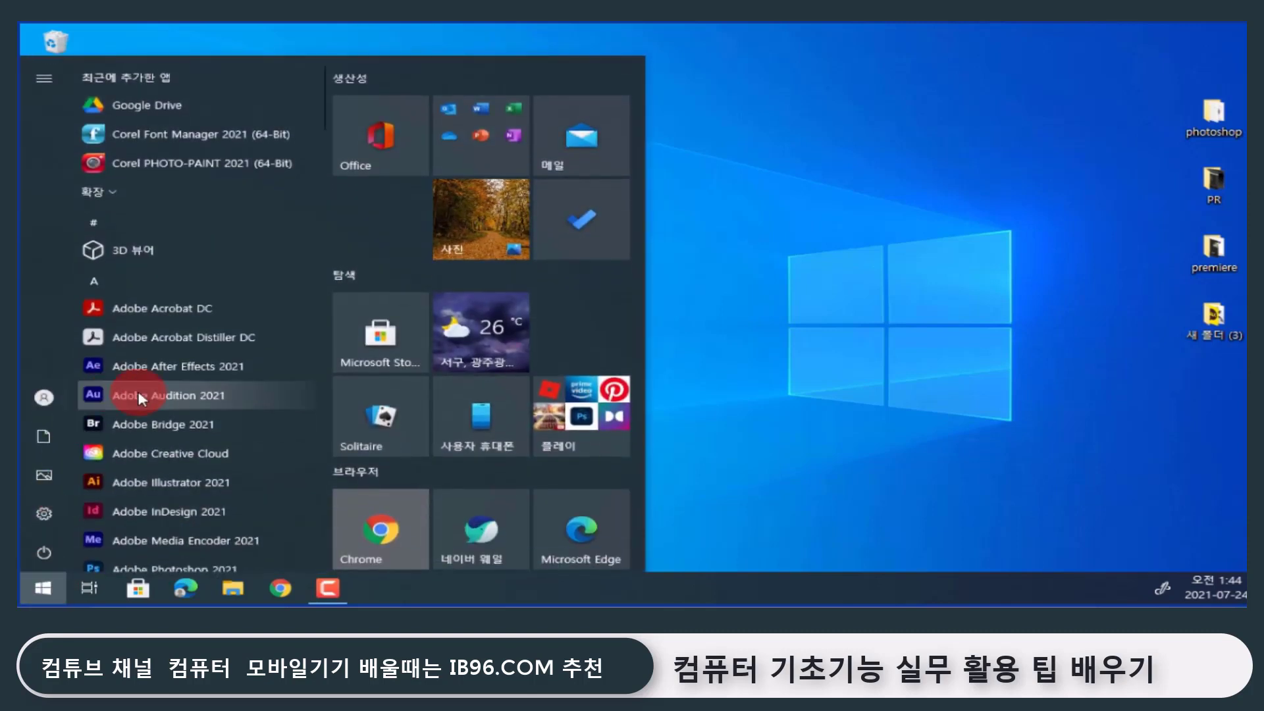
pyautogui.click(848, 399)
# Delete the Adobe Photoshop 2021 and Chrome desktop shortcuts by moving both to 휴지통
pyautogui.moveTo(32, 220); pyautogui.dragTo(120, 348)
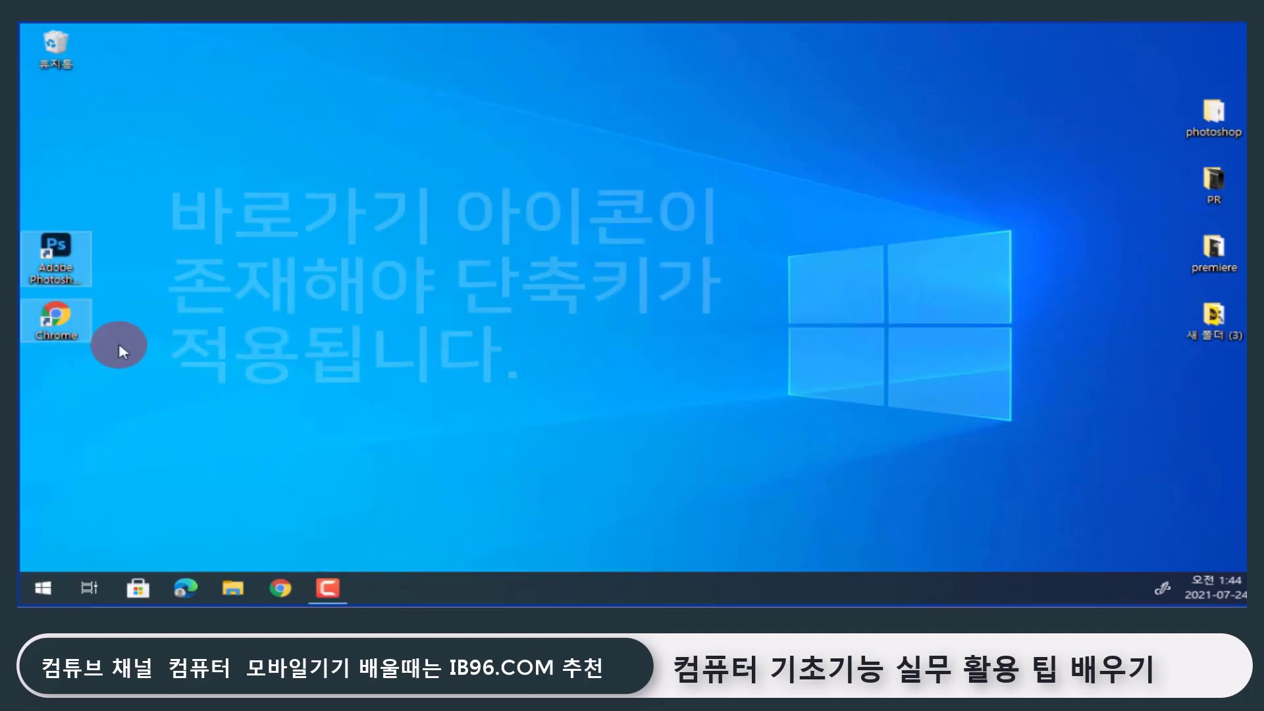
pyautogui.moveTo(58, 252)
pyautogui.mouseDown()
pyautogui.moveTo(147, 99)
pyautogui.moveTo(66, 69)
pyautogui.mouseUp()
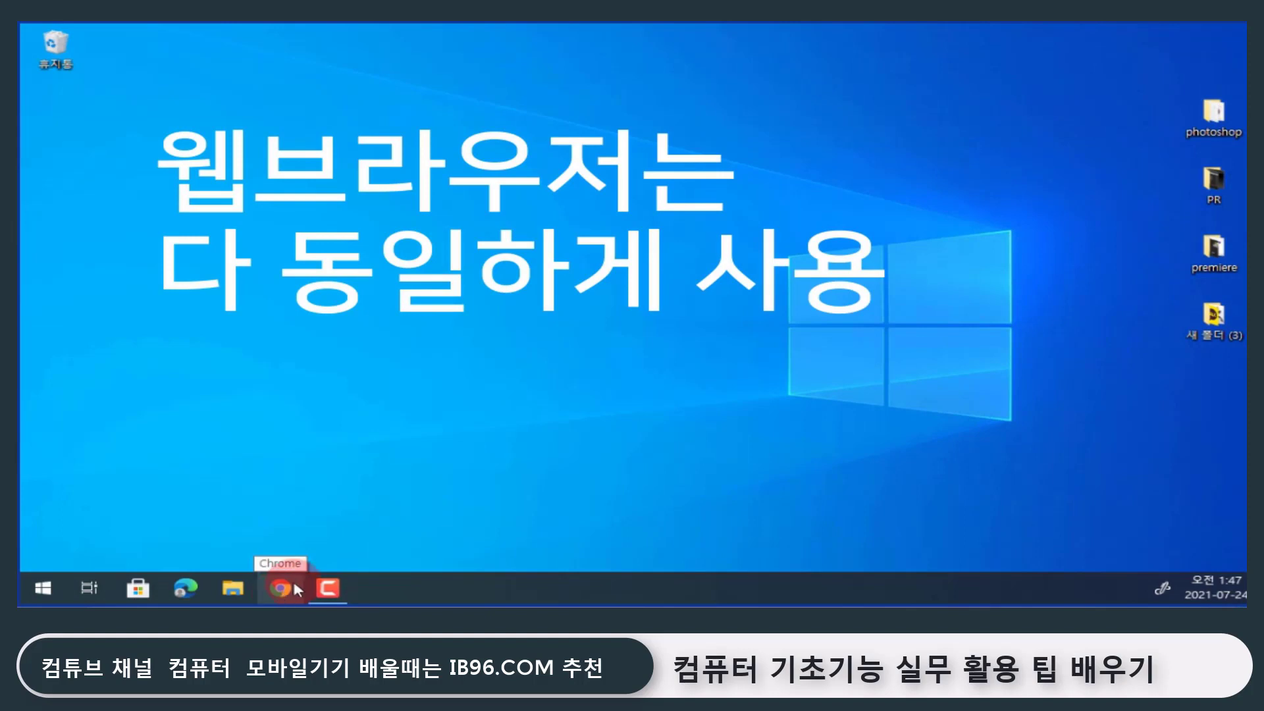
# Switch to Chrome, open the IB96 site from its new tab page, and add a new tab
pyautogui.click(282, 589)
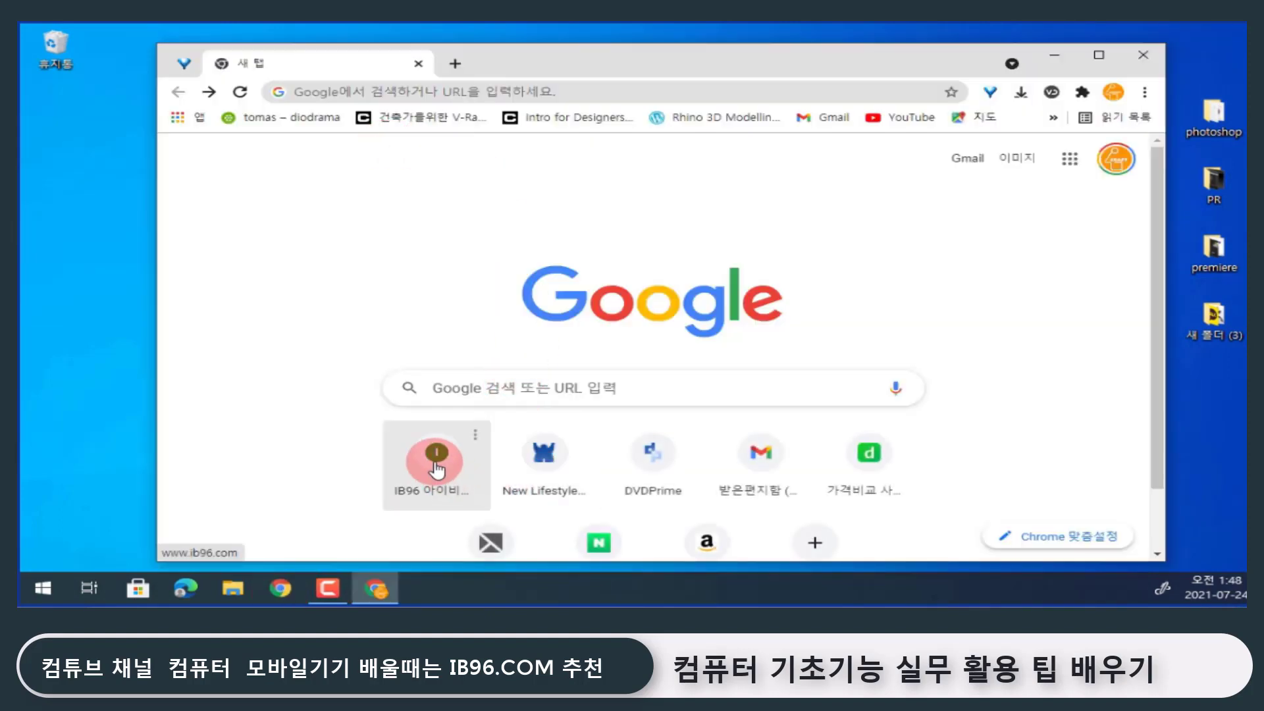
pyautogui.click(437, 469)
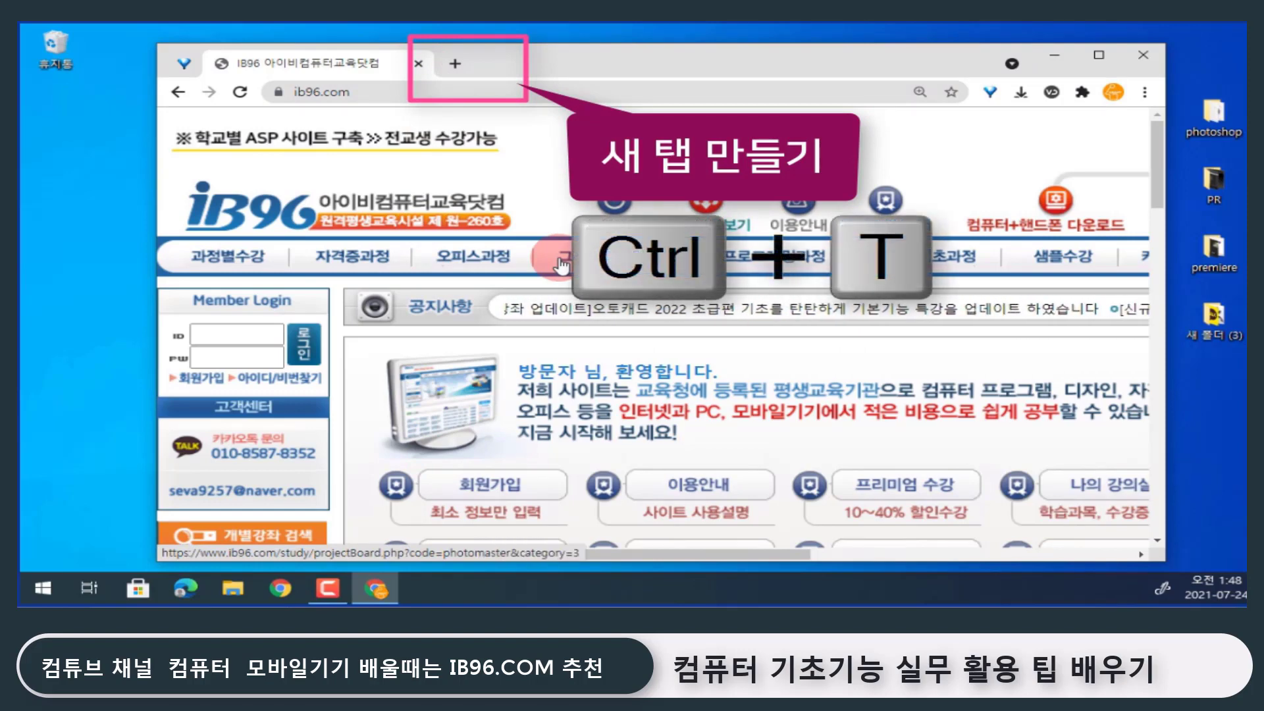
pyautogui.hotkey('ctrl', 't')
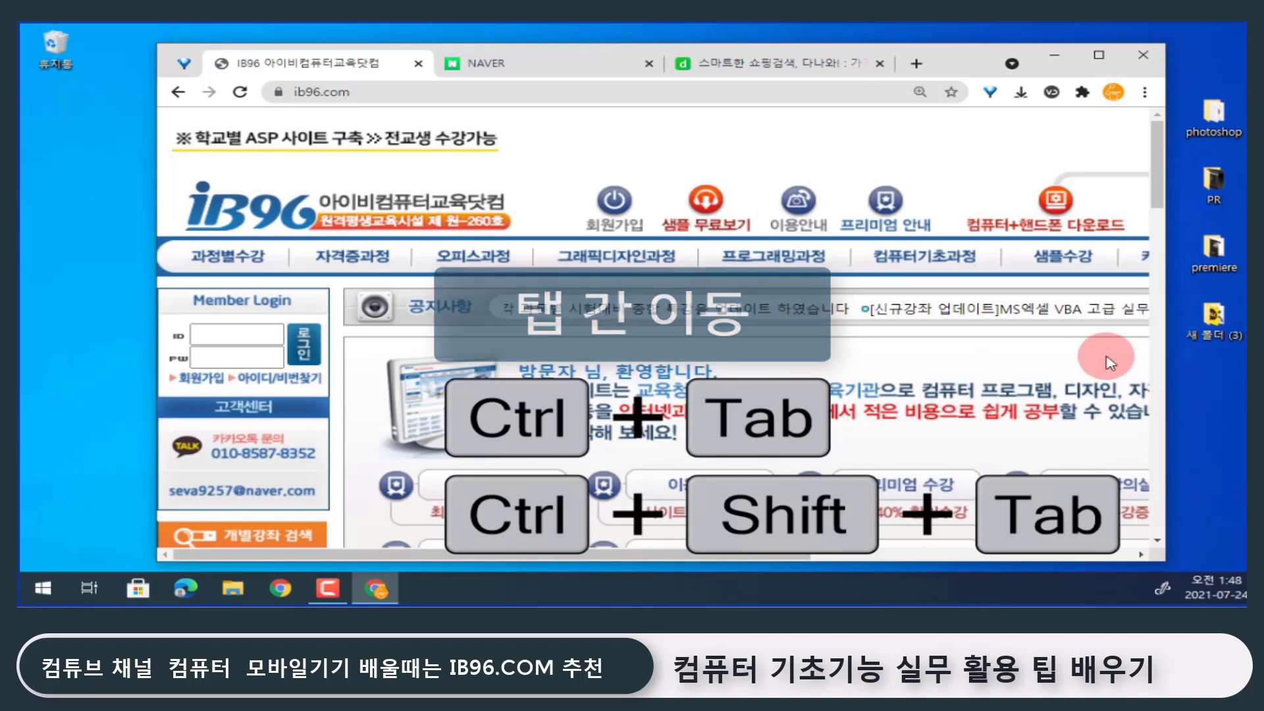
# Cycle forward through the open tabs to the 다나와 page and backward again, ending on the IB96 tab
pyautogui.hotkey('ctrl', 'Tab')
pyautogui.hotkey('ctrl', 'Tab')
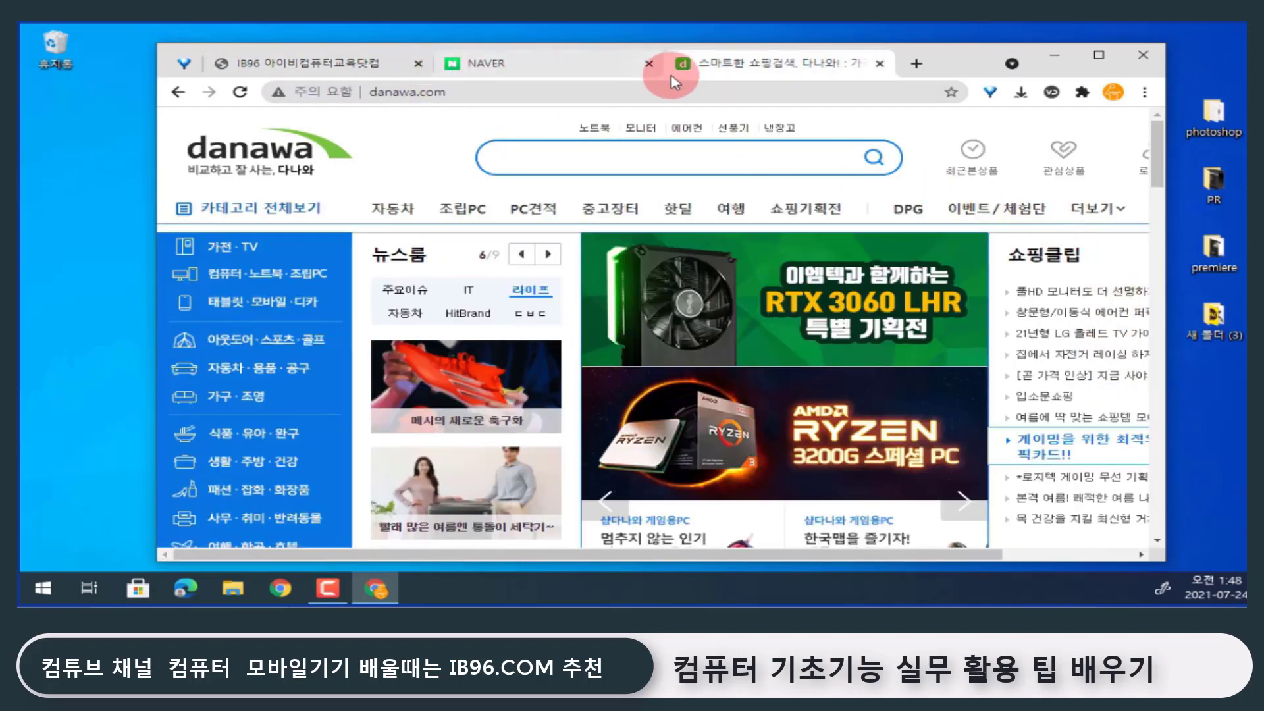
pyautogui.click(779, 81)
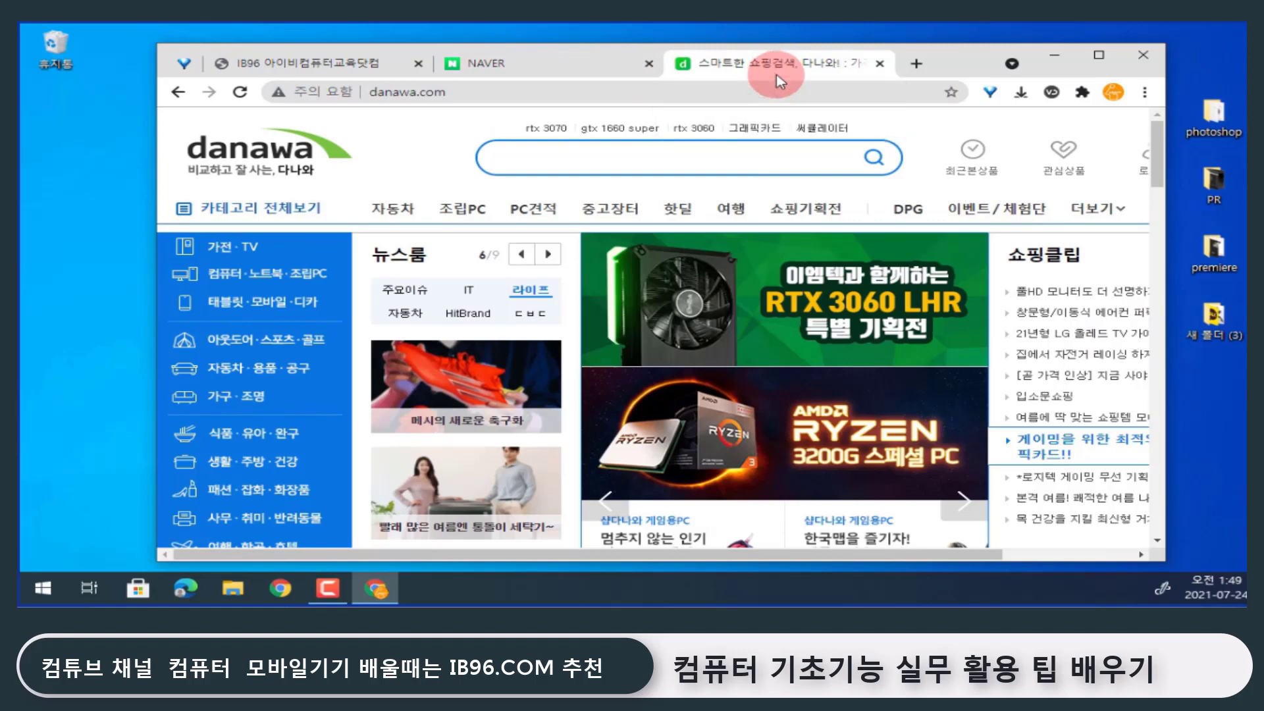
pyautogui.hotkey('ctrl', 'shift', 'Tab')
pyautogui.hotkey('ctrl', 'shift', 'Tab')
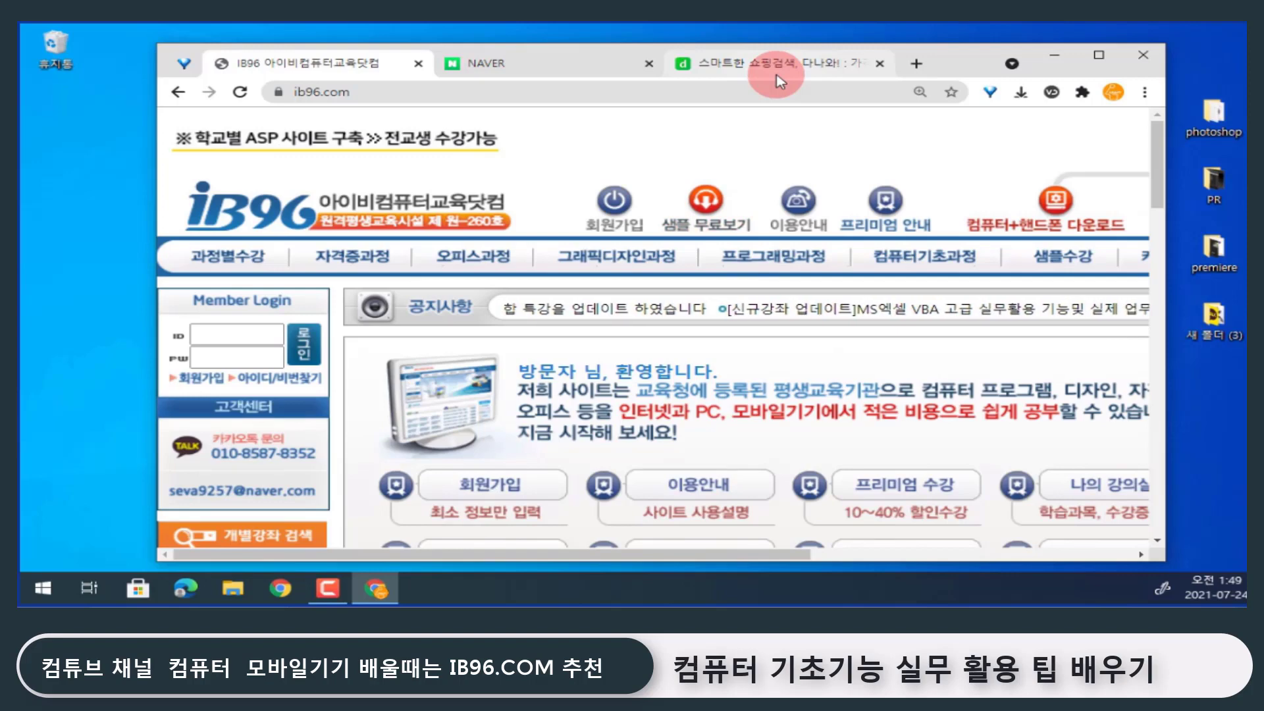
pyautogui.hotkey('ctrl', 'Tab')
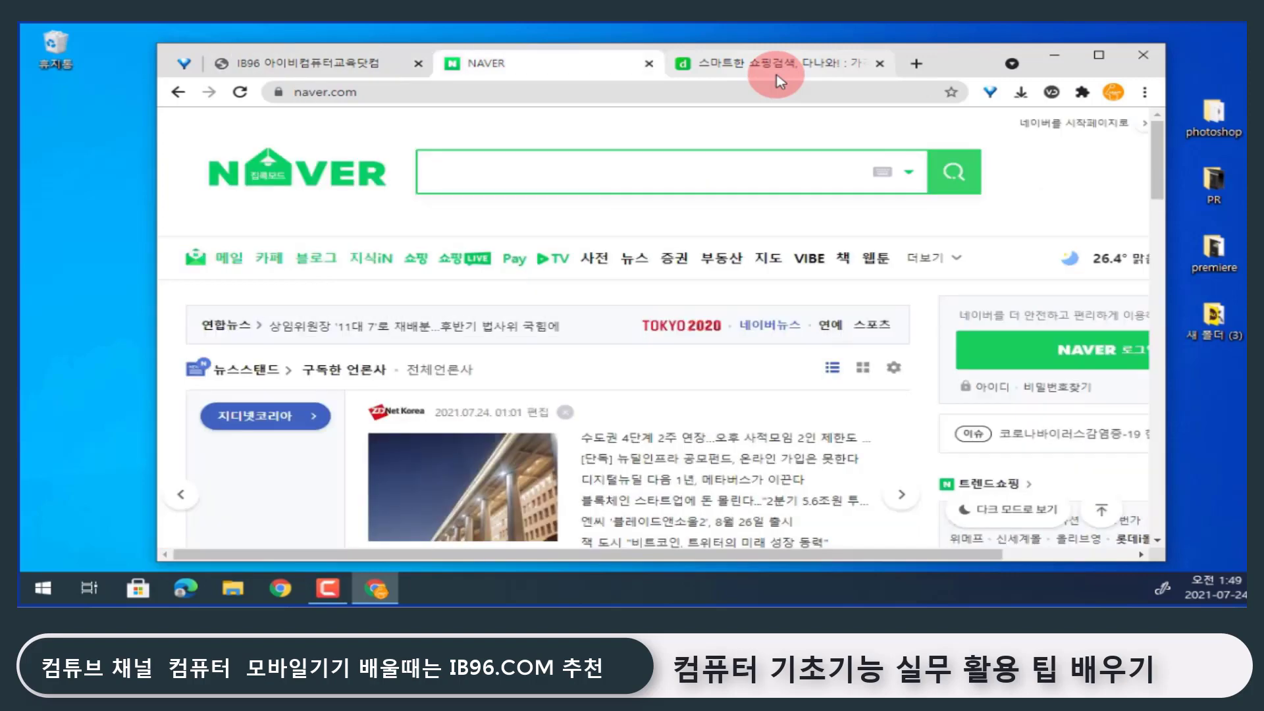
pyautogui.hotkey('ctrl', 'shift', 'Tab')
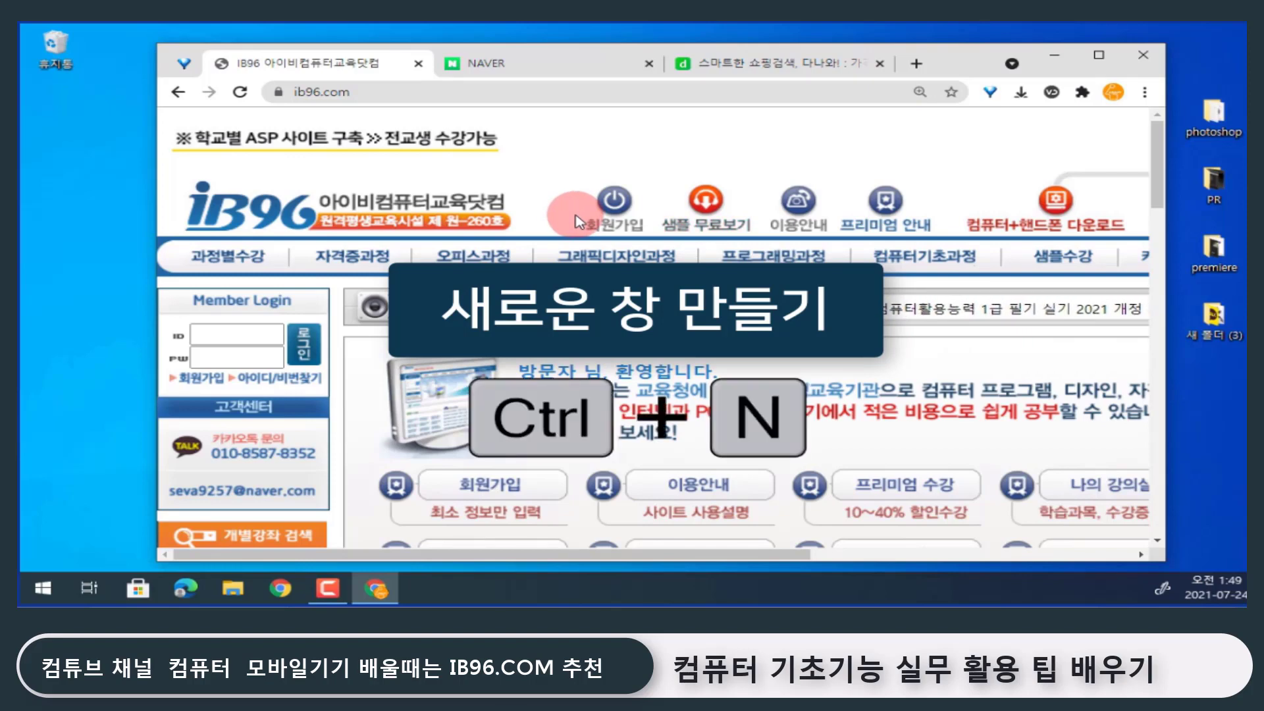
# Open and close a new regular Chrome window, then do the same with a 시크릿 모드 window
pyautogui.hotkey('ctrl', 'n')
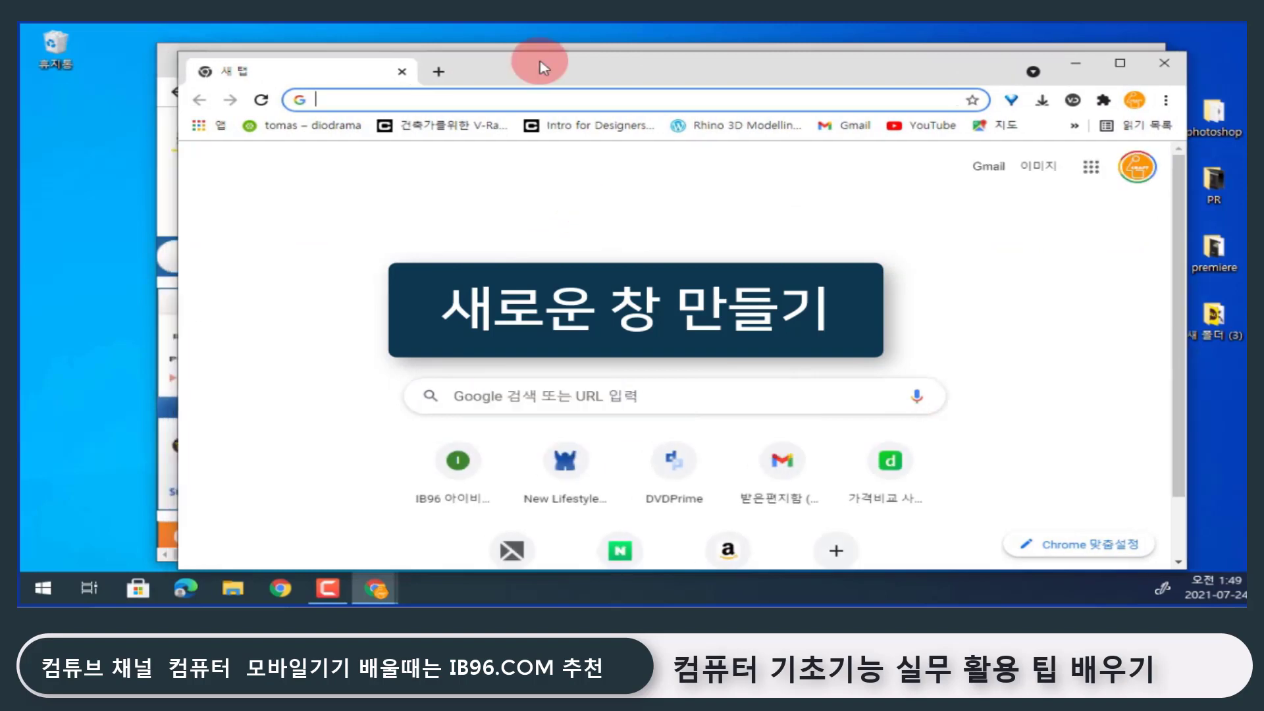
pyautogui.moveTo(549, 66)
pyautogui.mouseDown()
pyautogui.moveTo(579, 76)
pyautogui.moveTo(557, 69)
pyautogui.mouseUp()
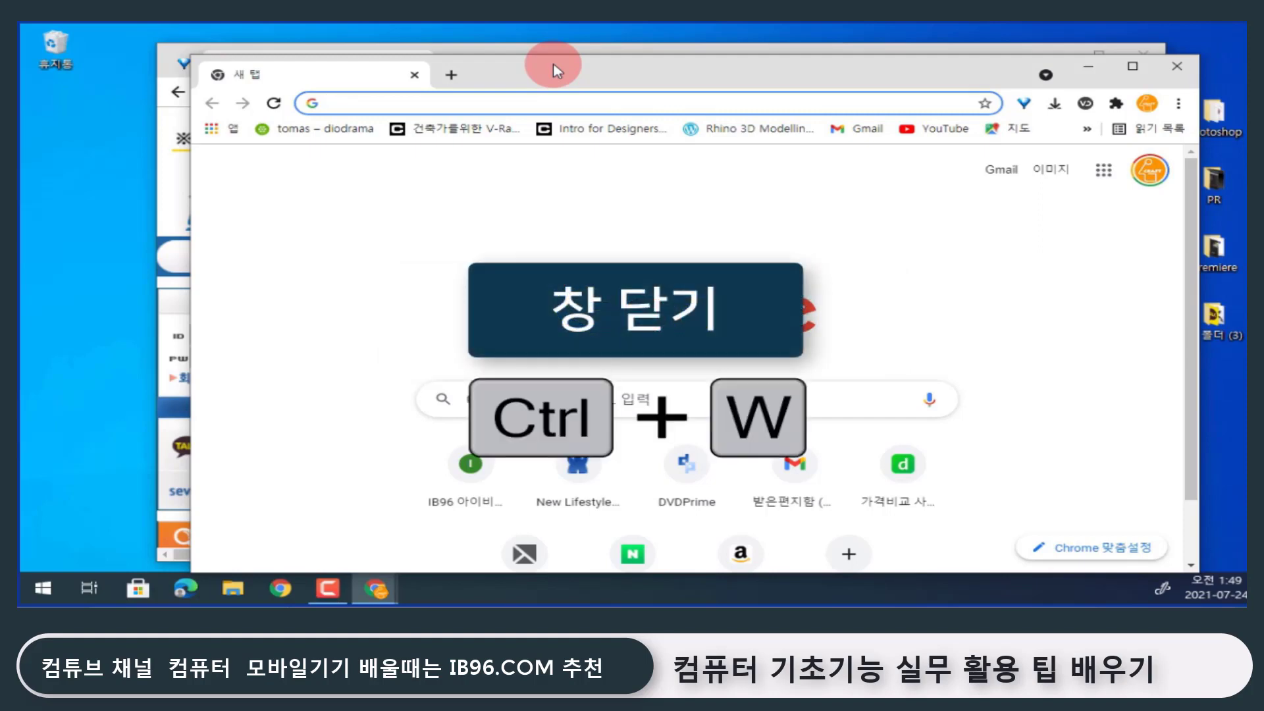
pyautogui.hotkey('ctrl', 'w')
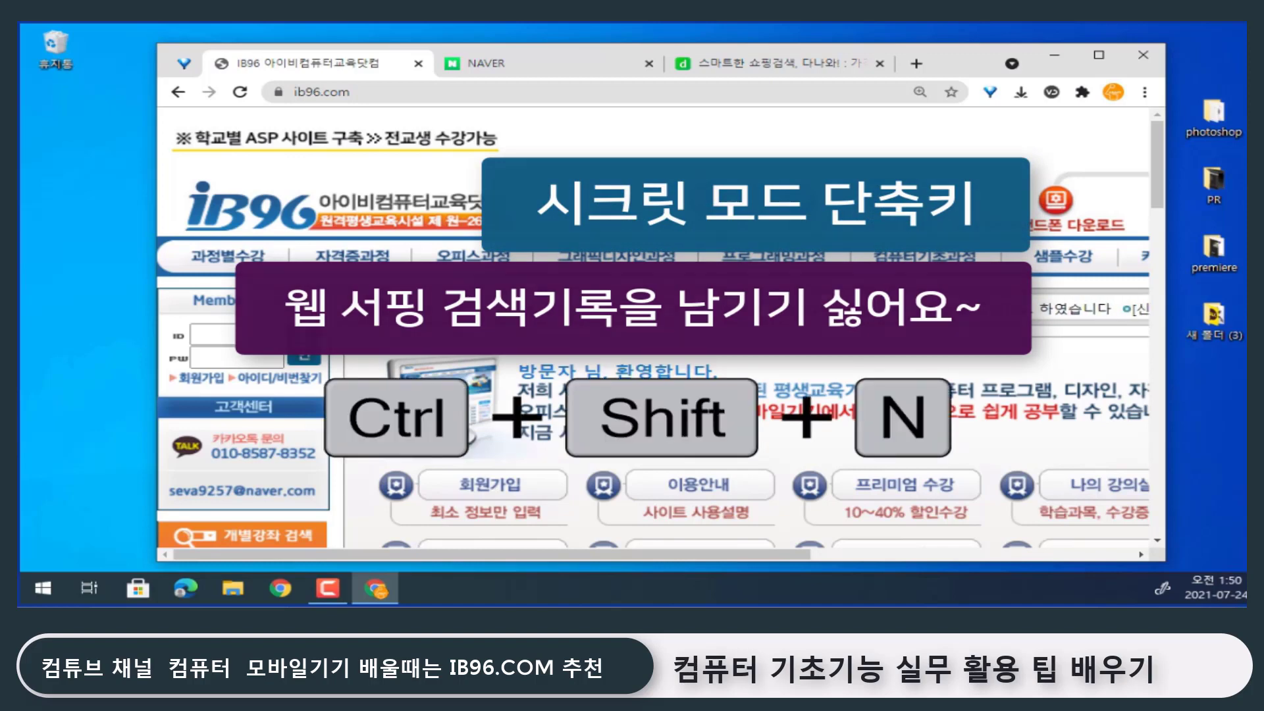
pyautogui.hotkey('ctrl', 'shift', 'n')
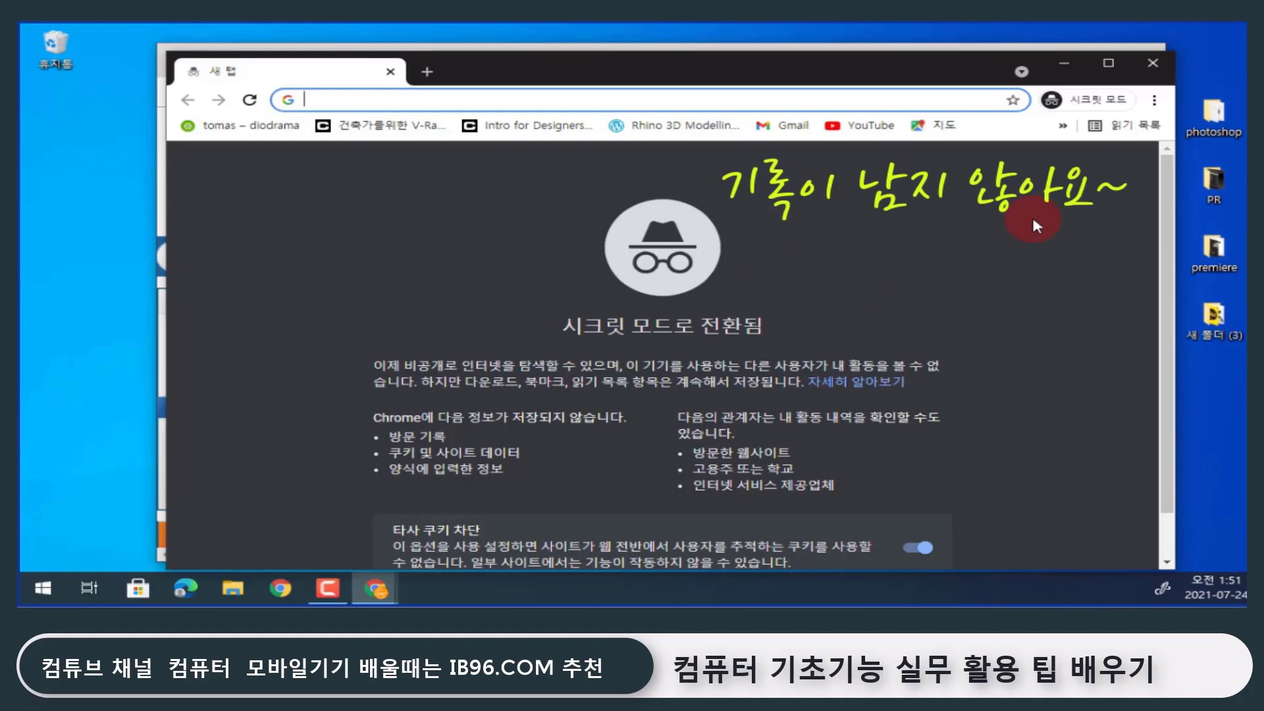
pyautogui.click(1153, 63)
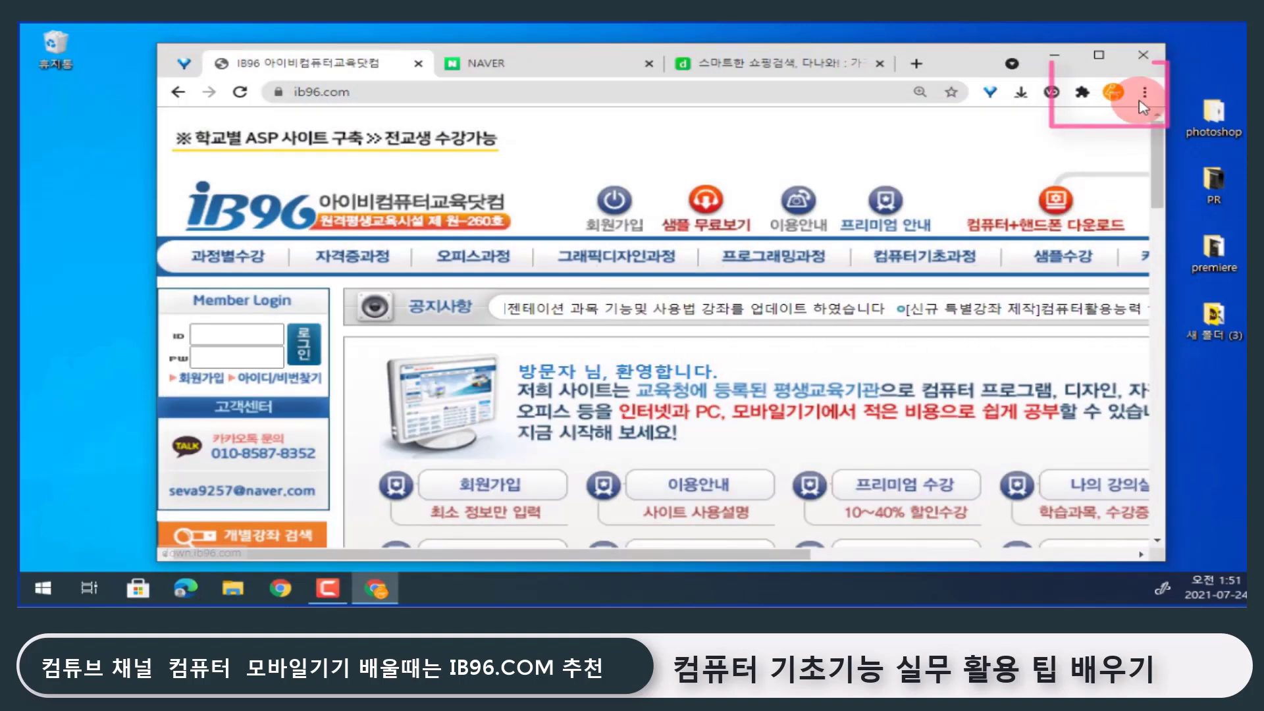
# Display Chrome's 방문 기록 list with the recently closed tabs
pyautogui.click(1147, 94)
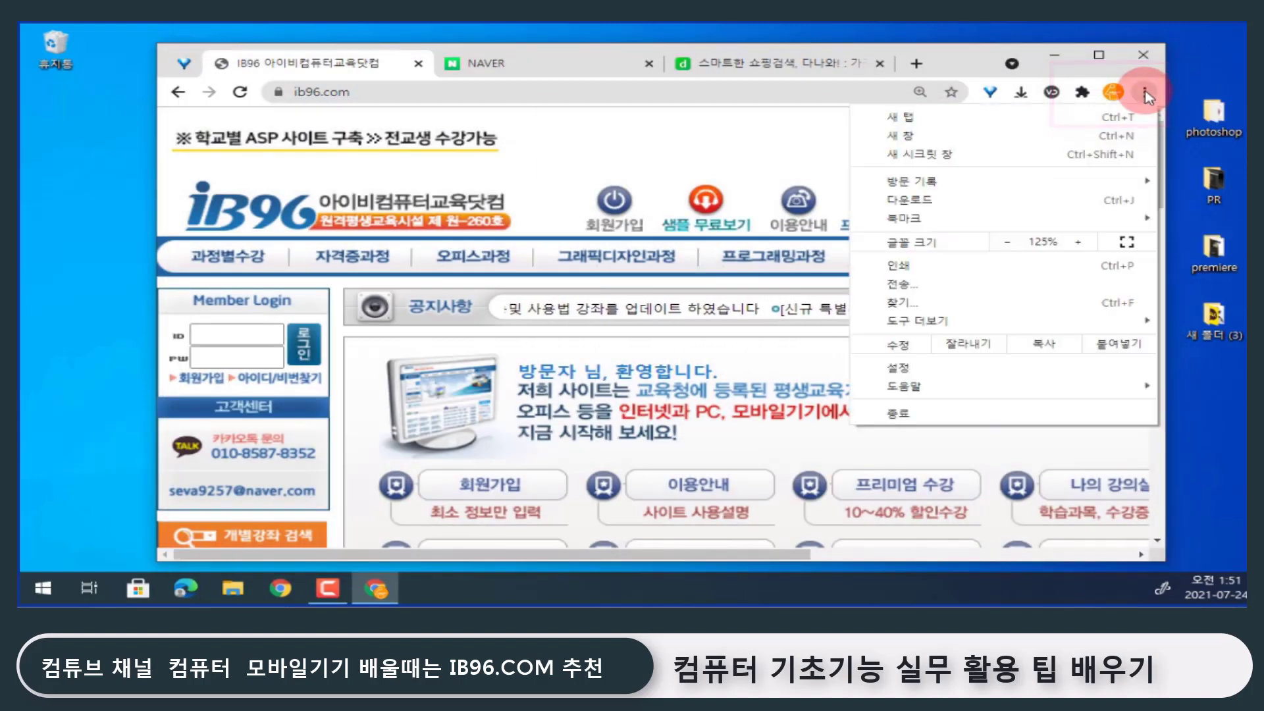
pyautogui.click(981, 190)
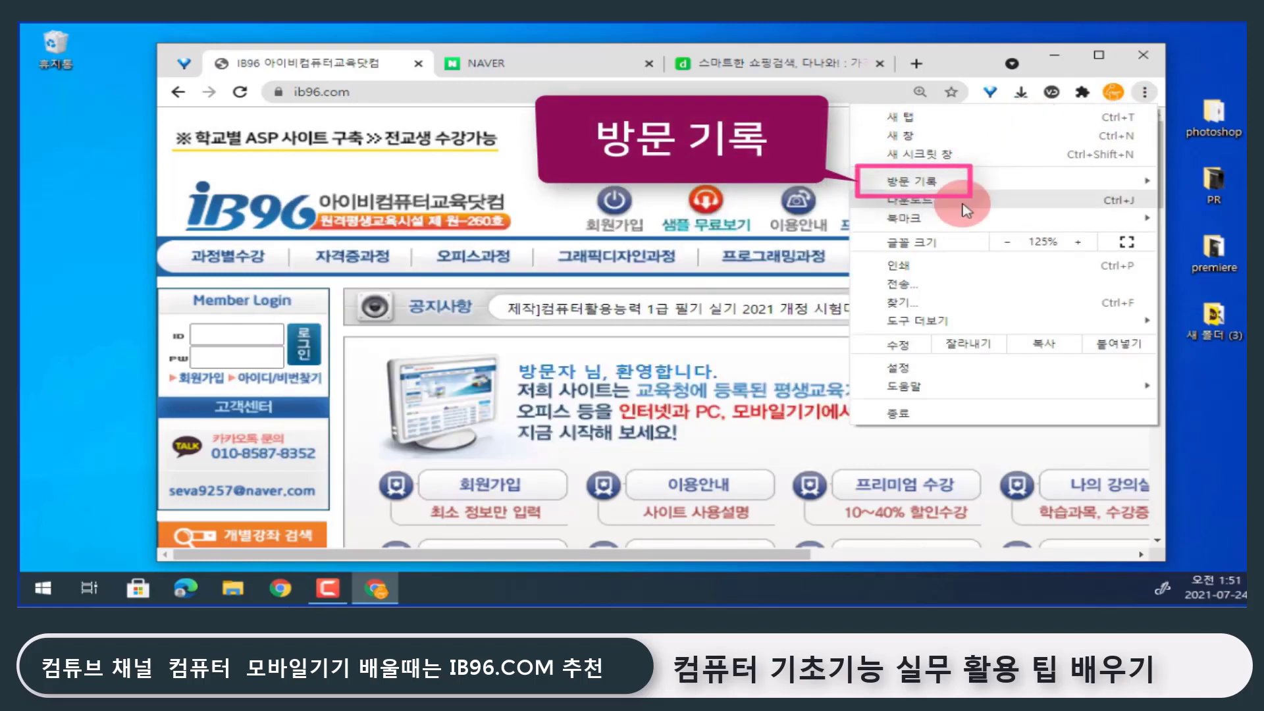
pyautogui.moveTo(924, 186)
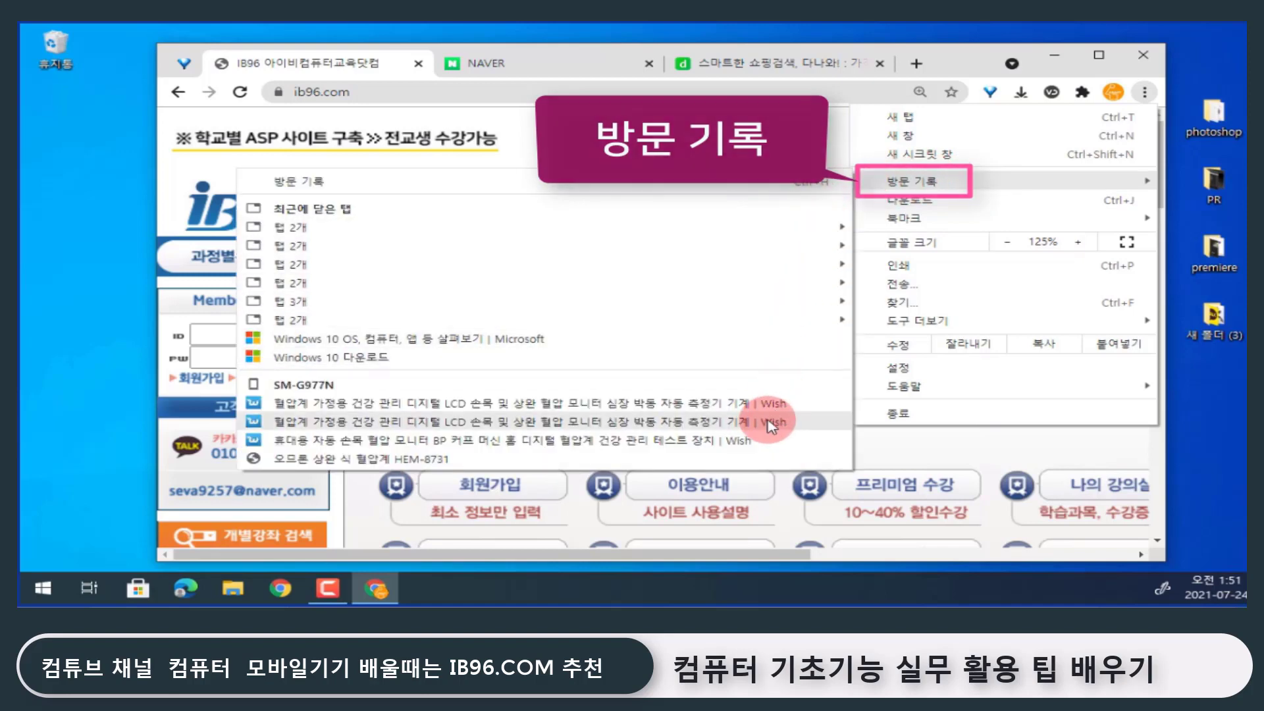
pyautogui.click(971, 70)
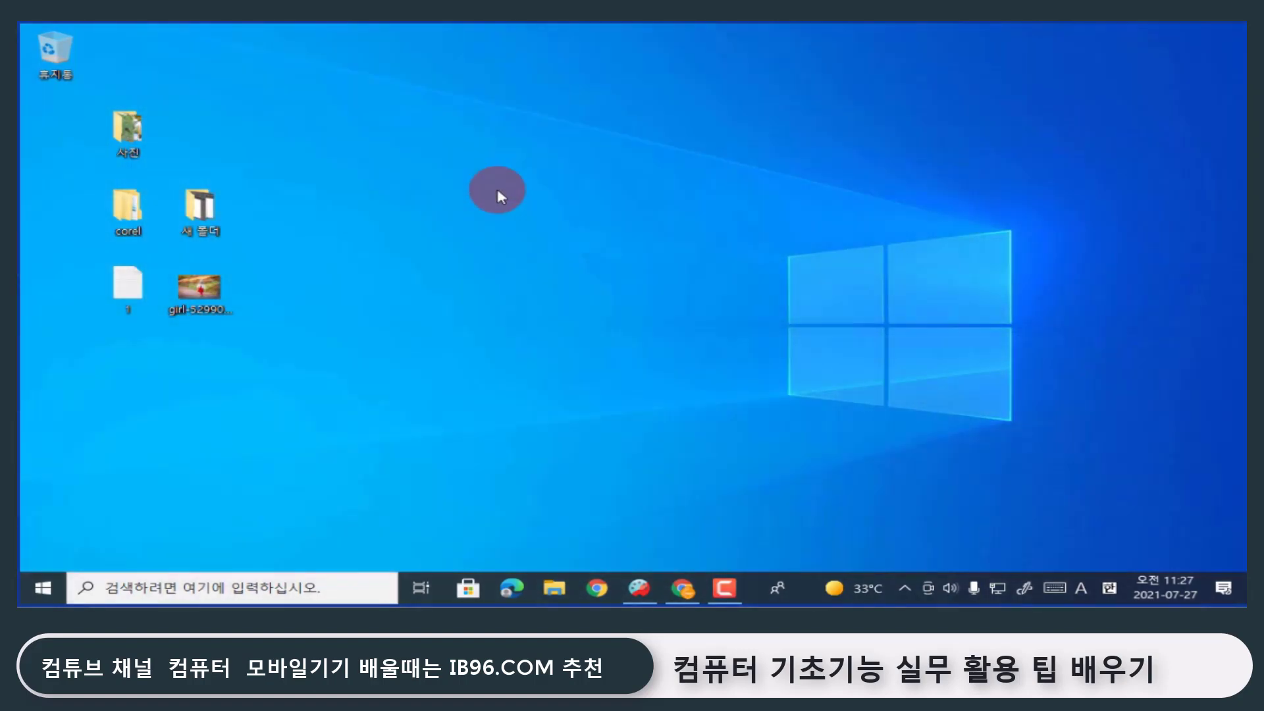
# Switch the desktop icons to 큰 아이콘 and back to 작은 아이콘
pyautogui.rightClick(474, 199)
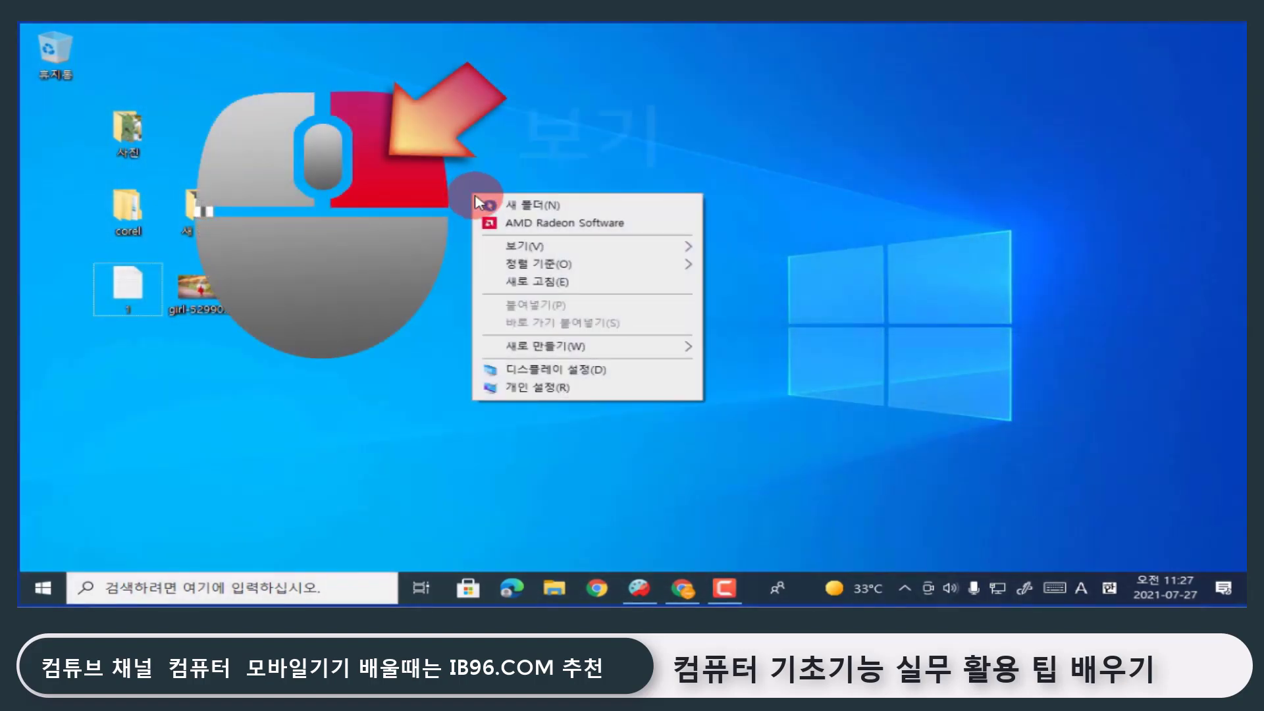
pyautogui.moveTo(551, 248)
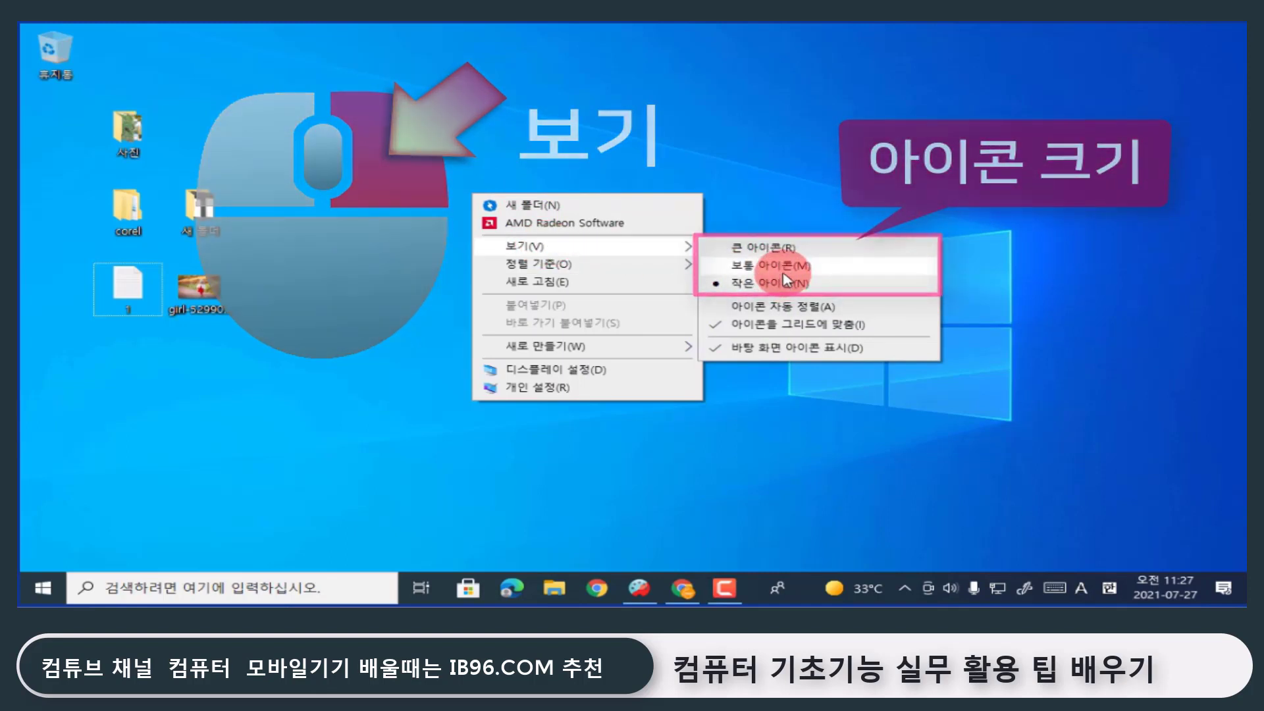
pyautogui.click(781, 249)
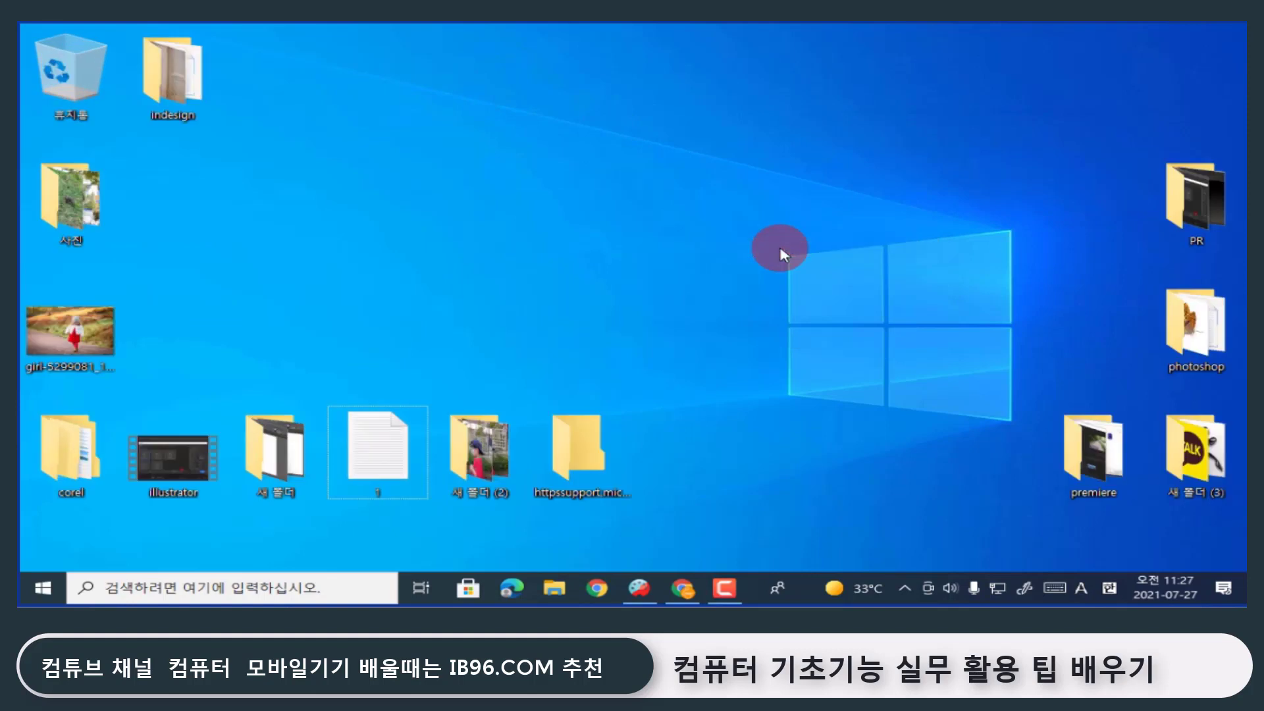
pyautogui.rightClick(701, 230)
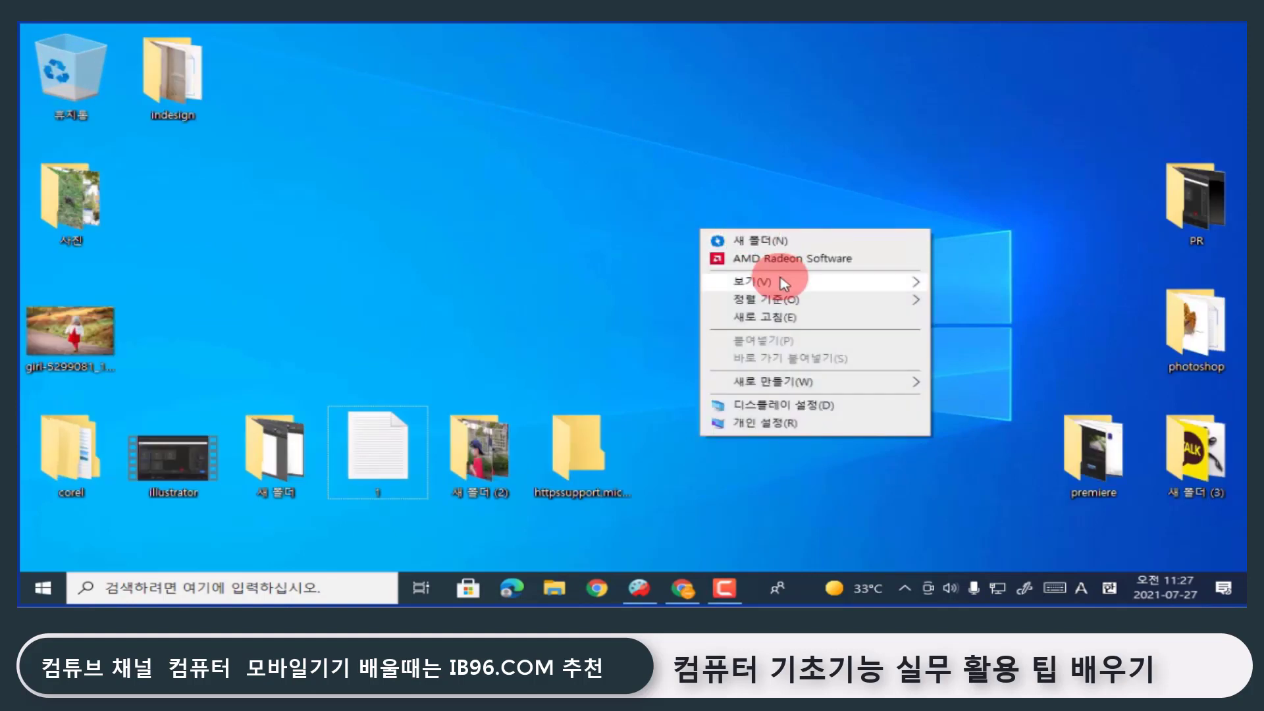
pyautogui.moveTo(784, 282)
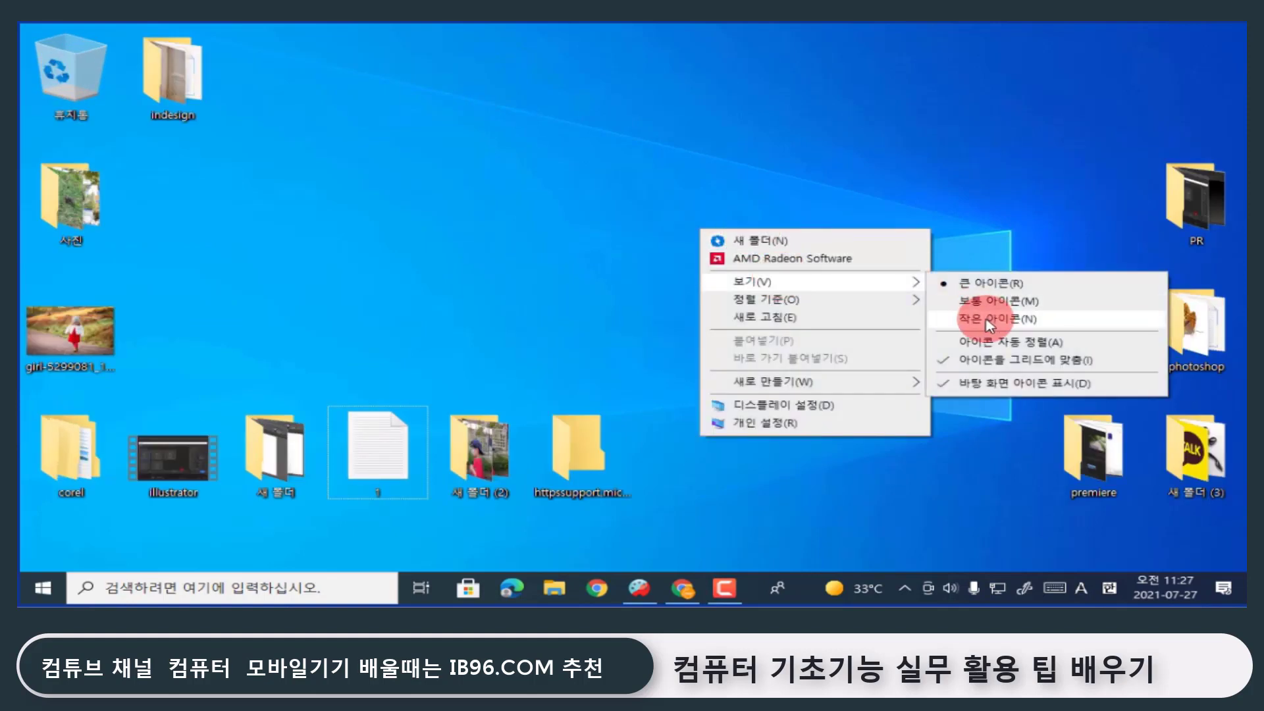
pyautogui.click(987, 320)
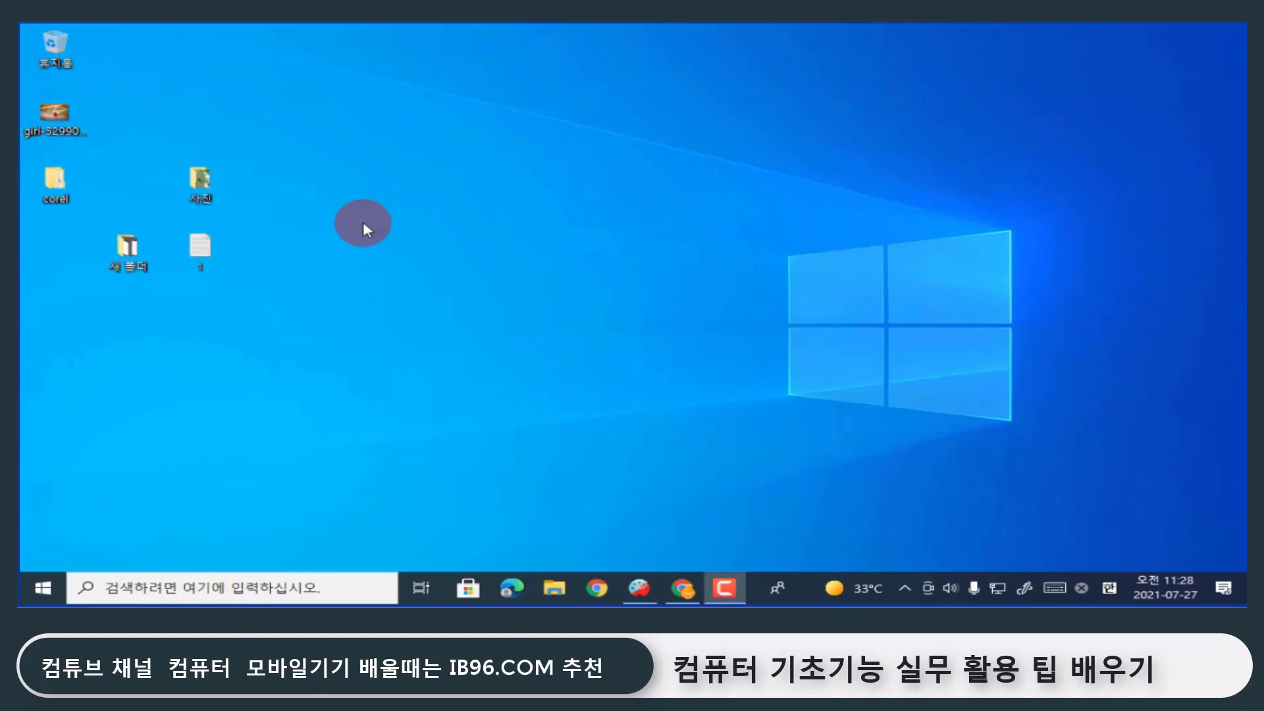
# Turn on 아이콘 자동 정렬 for the desktop icons
pyautogui.rightClick(621, 236)
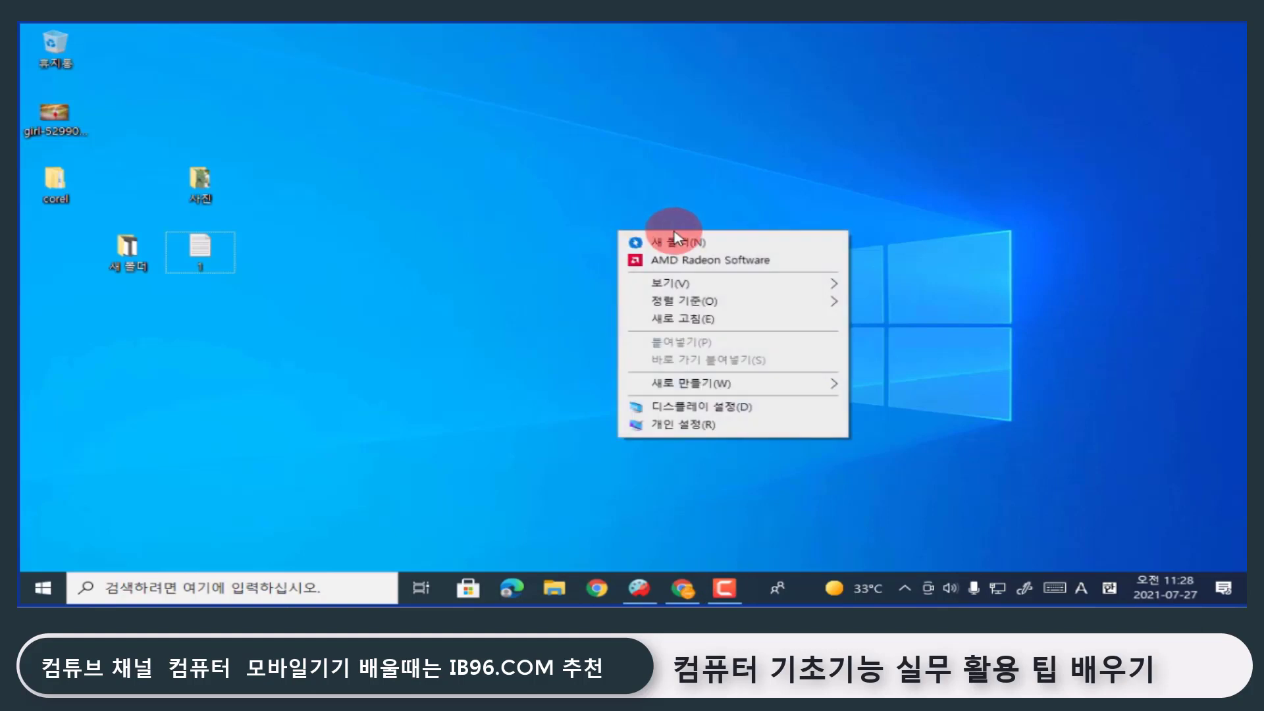
pyautogui.moveTo(751, 281)
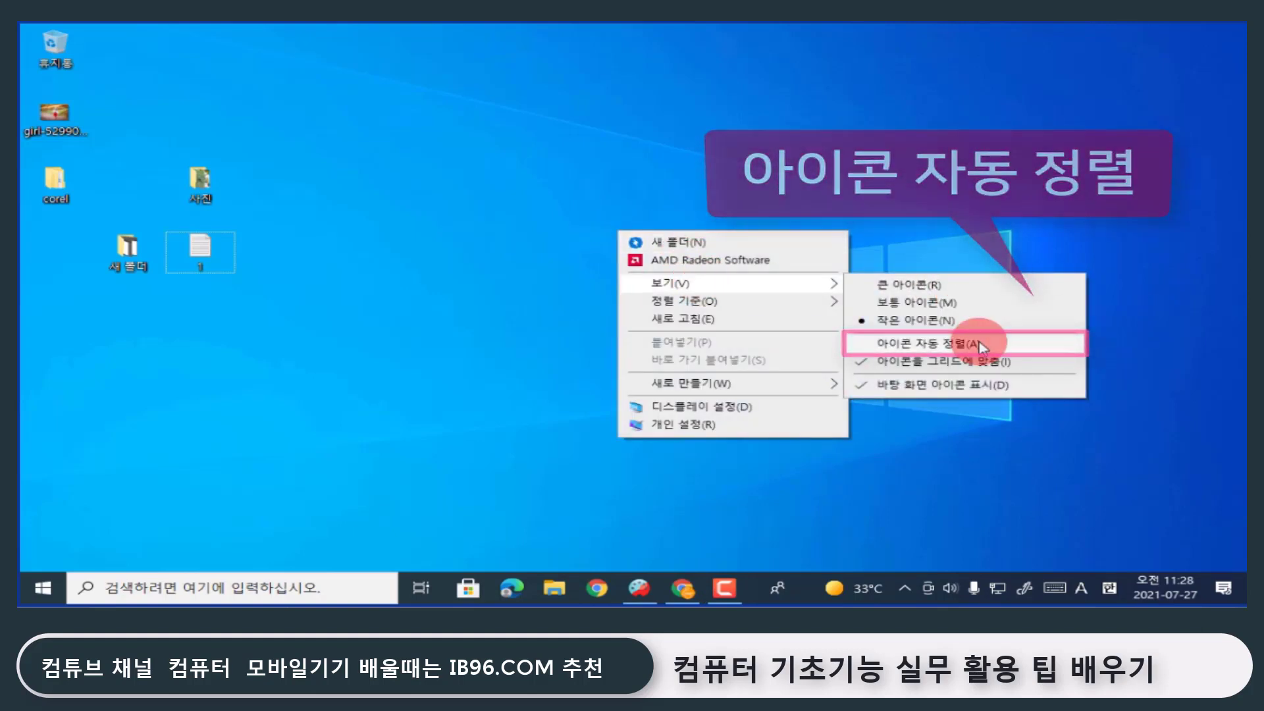
pyautogui.moveTo(685, 301)
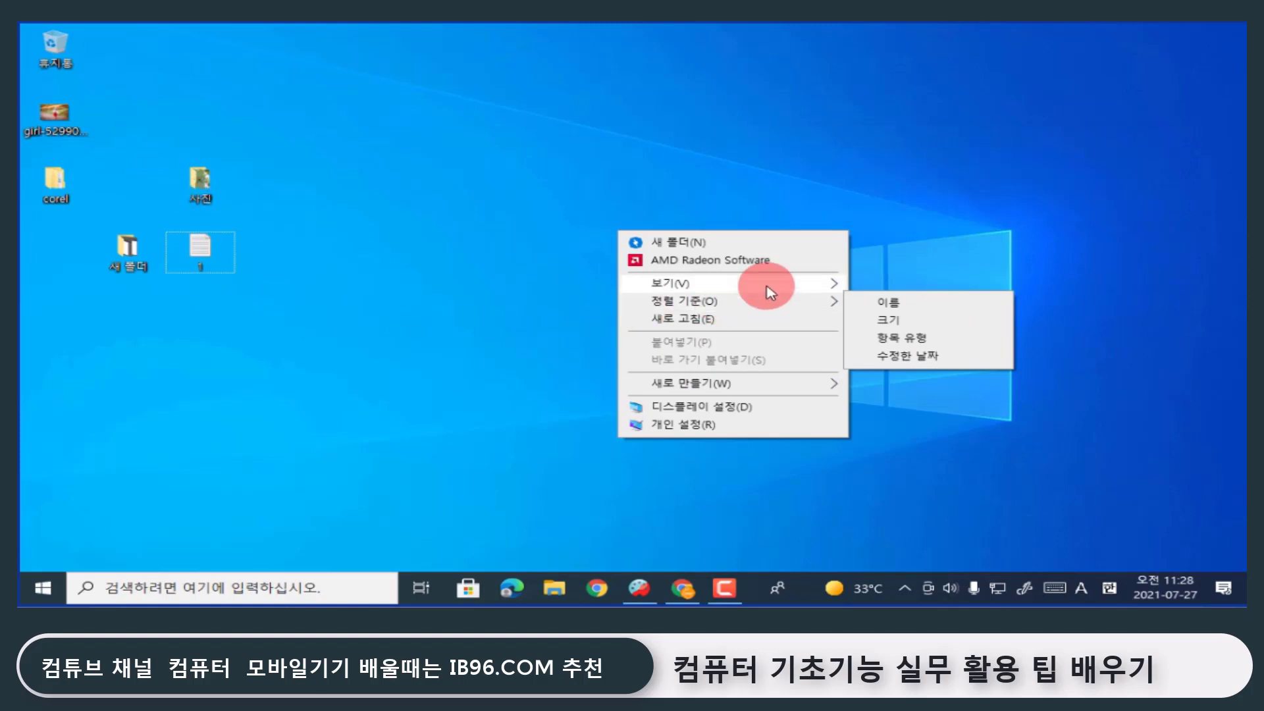
pyautogui.click(924, 344)
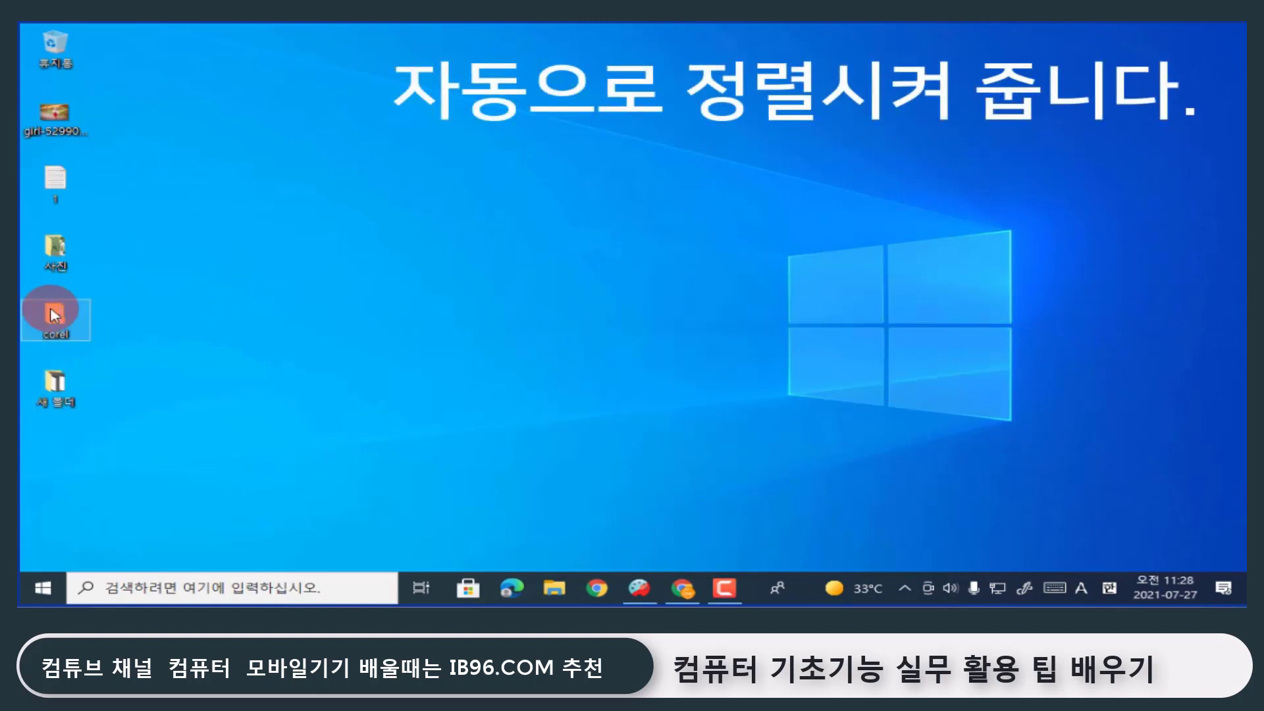
# Reorder the auto-arranged desktop icons below 휴지통 as 새 폴더, 1, 사진, corel and the girl picture
pyautogui.moveTo(50, 310); pyautogui.dragTo(94, 209)
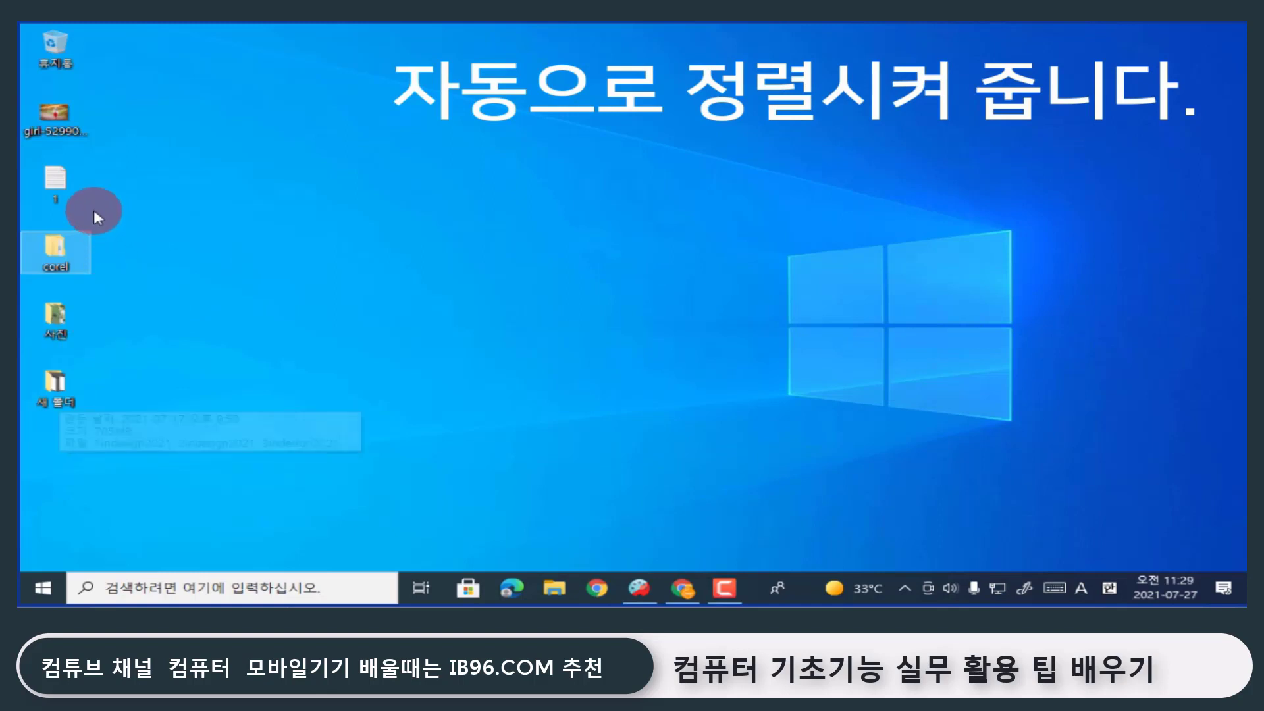
pyautogui.click(58, 400)
pyautogui.moveTo(68, 530); pyautogui.dragTo(377, 94)
pyautogui.moveTo(54, 183); pyautogui.dragTo(92, 326)
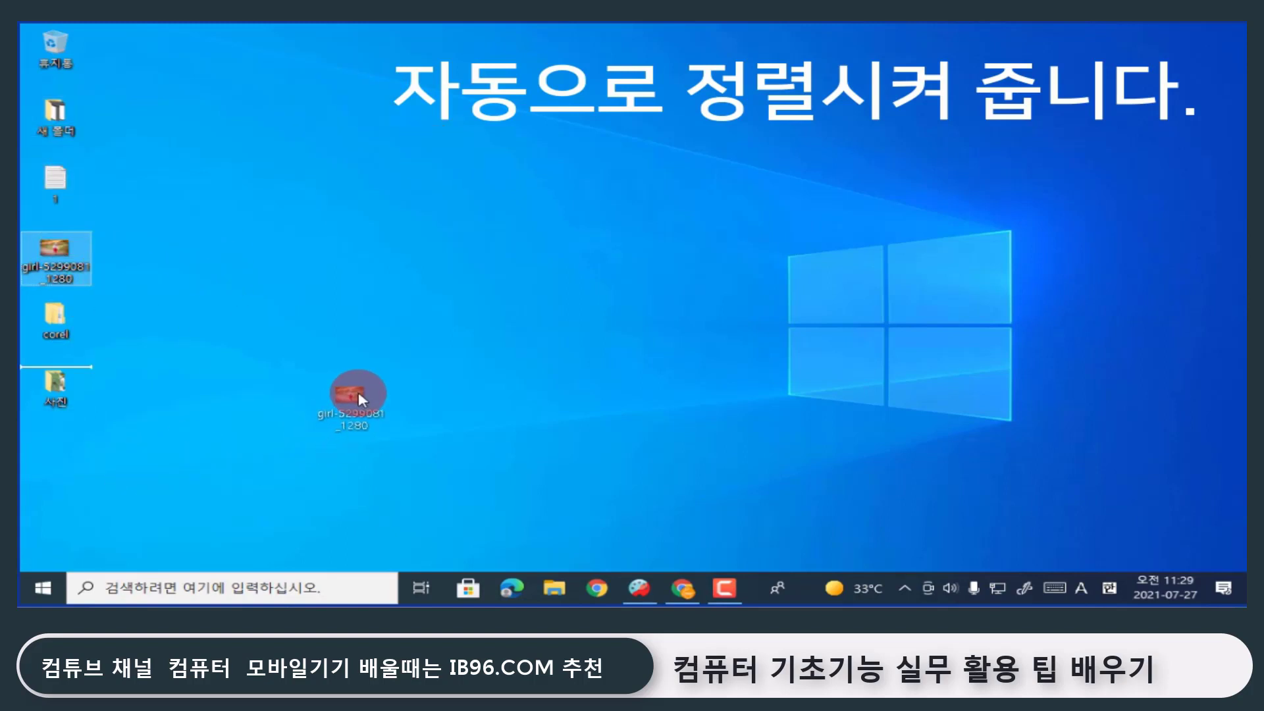
pyautogui.moveTo(358, 392); pyautogui.dragTo(357, 390)
pyautogui.moveTo(43, 390); pyautogui.dragTo(361, 254)
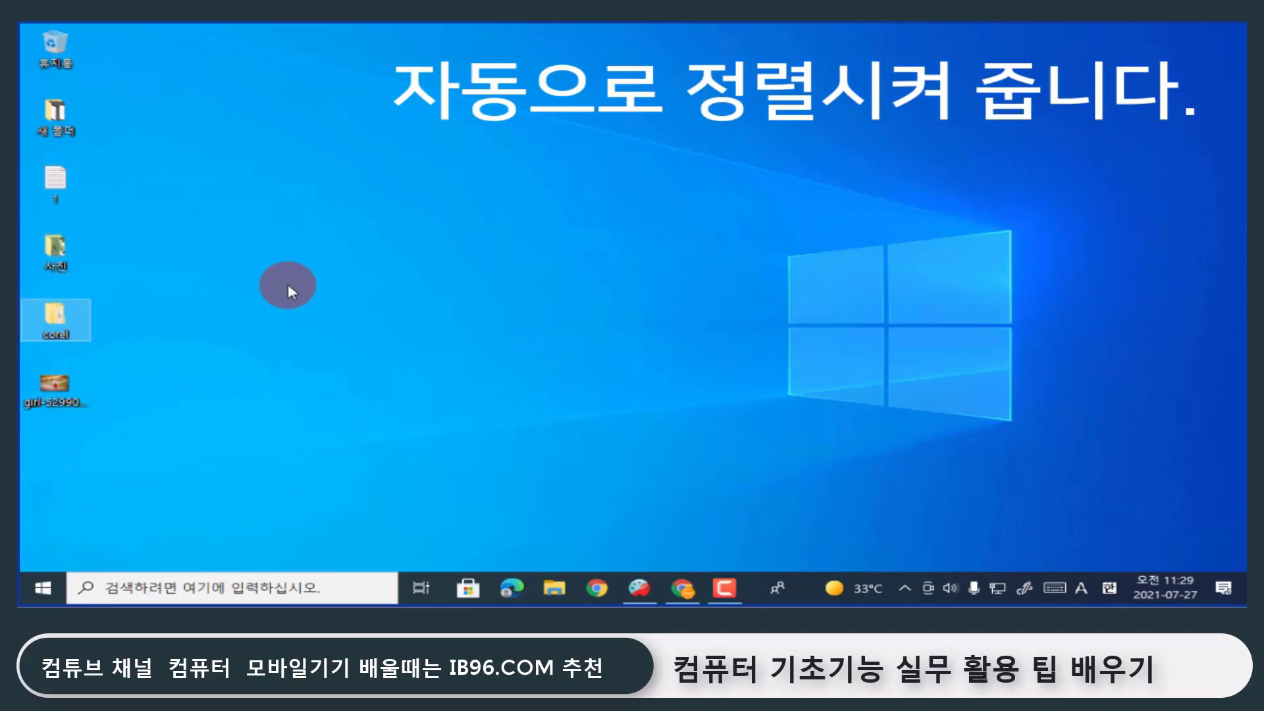
# Turn off 아이콘 자동 정렬 for the desktop icons
pyautogui.rightClick(302, 222)
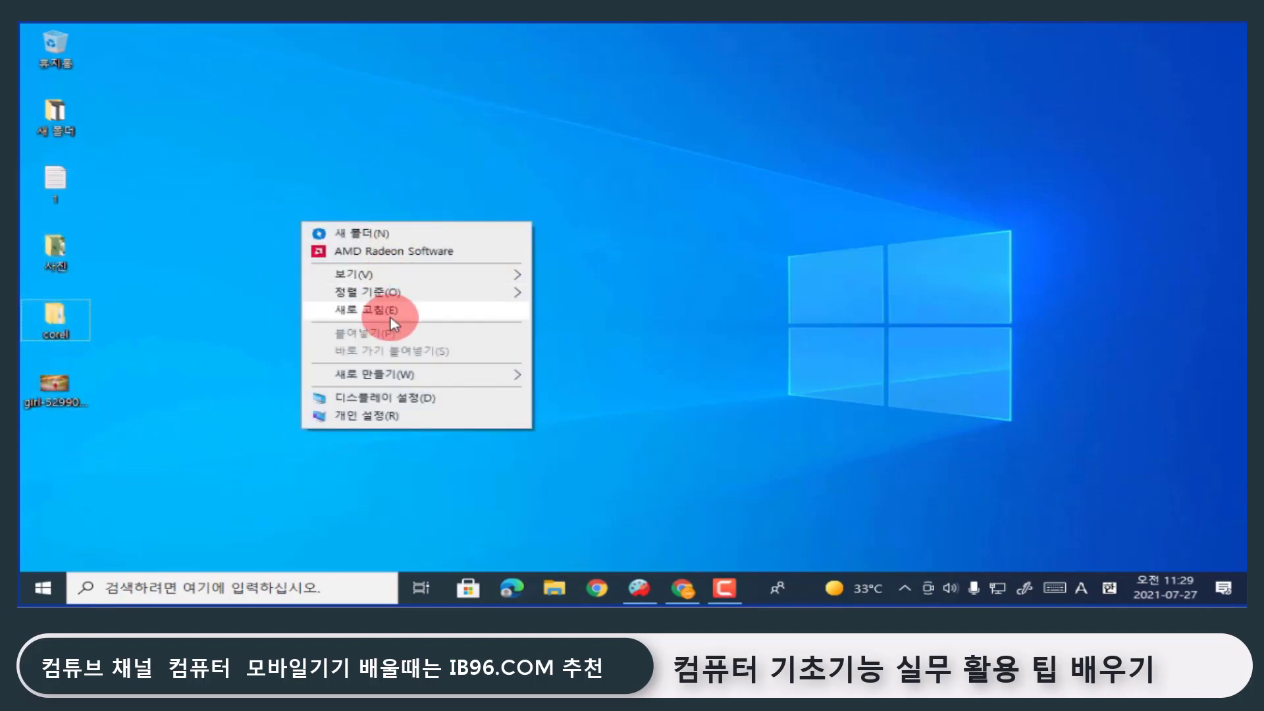
pyautogui.moveTo(400, 276)
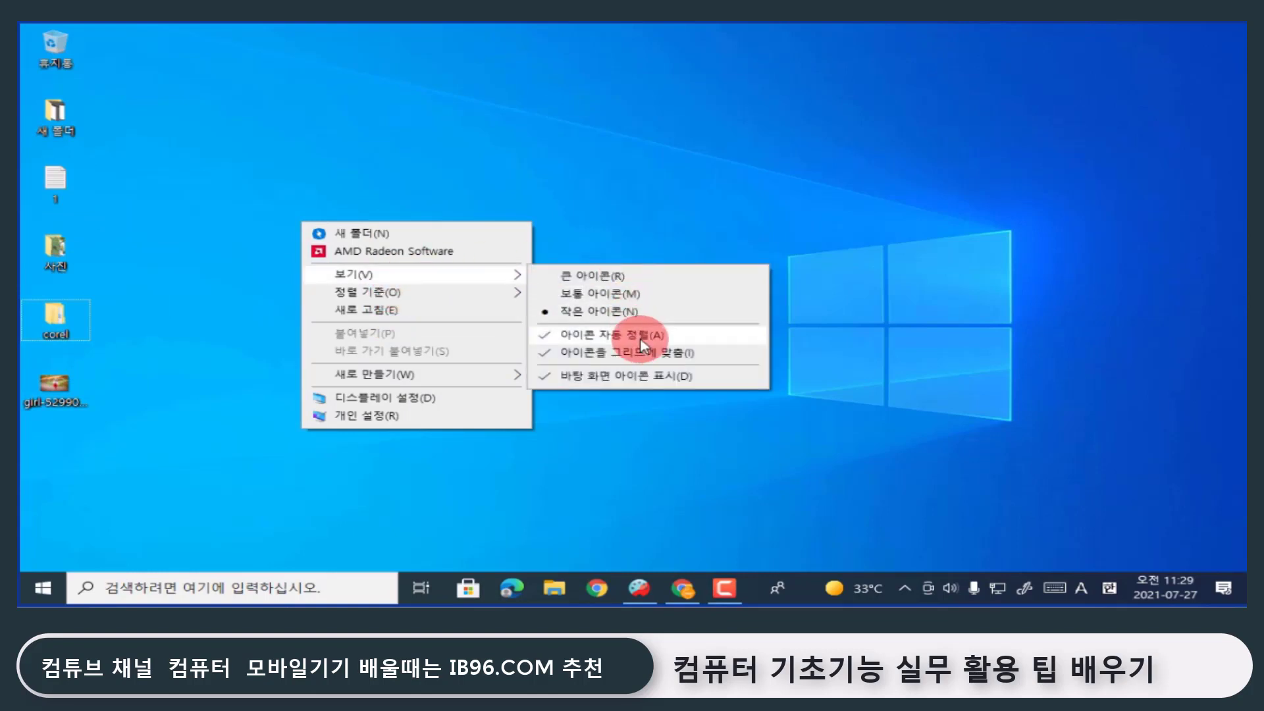
pyautogui.click(641, 335)
# Check the 아이콘을 그리드에 맞춤 option while placing file 1 beside 새 폴더 and the 사진 folder in the slot below 새 폴더
pyautogui.rightClick(312, 177)
pyautogui.moveTo(408, 225)
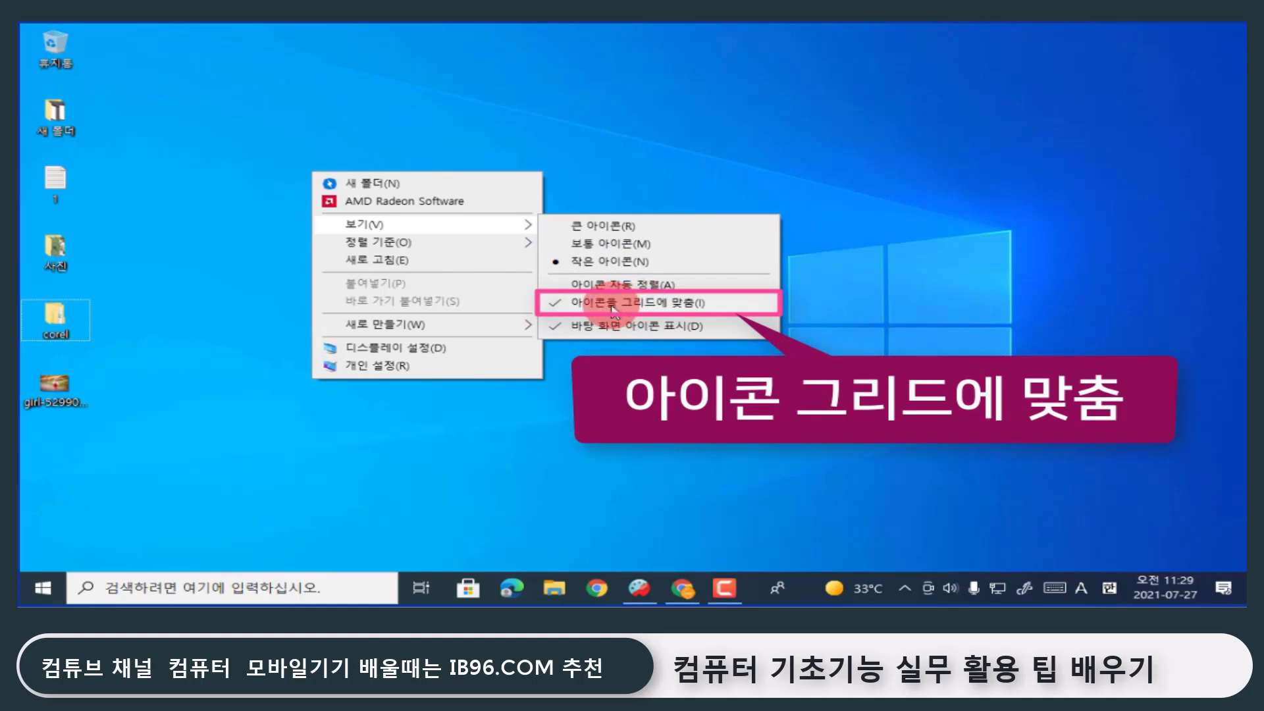
pyautogui.click(180, 248)
pyautogui.moveTo(56, 184); pyautogui.dragTo(140, 134)
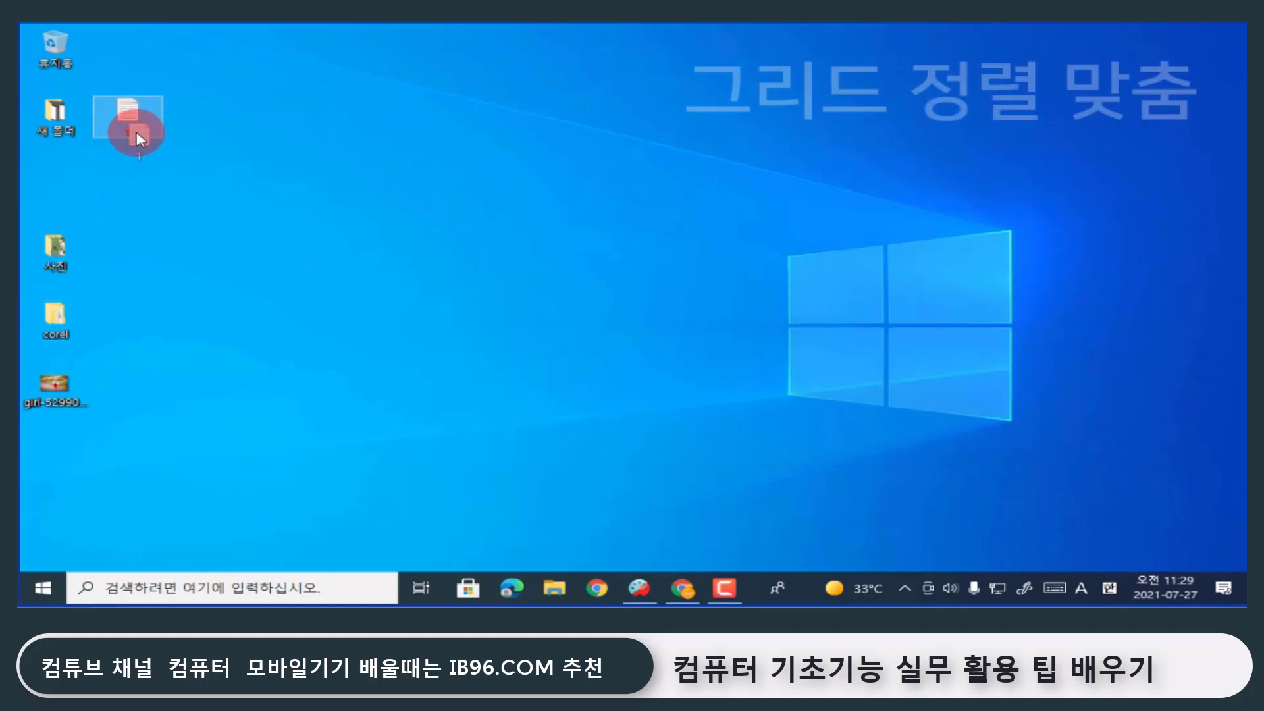
pyautogui.click(52, 249)
pyautogui.moveTo(61, 267); pyautogui.dragTo(57, 184)
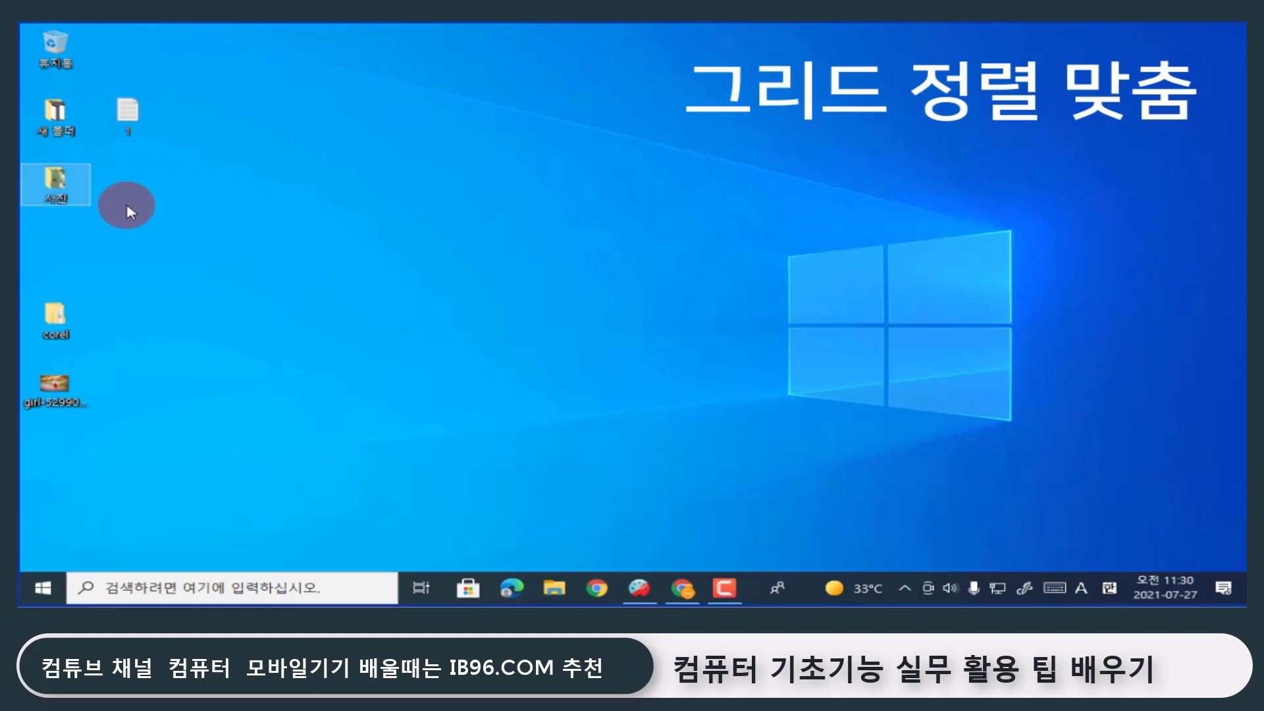
pyautogui.rightClick(263, 171)
pyautogui.moveTo(369, 221)
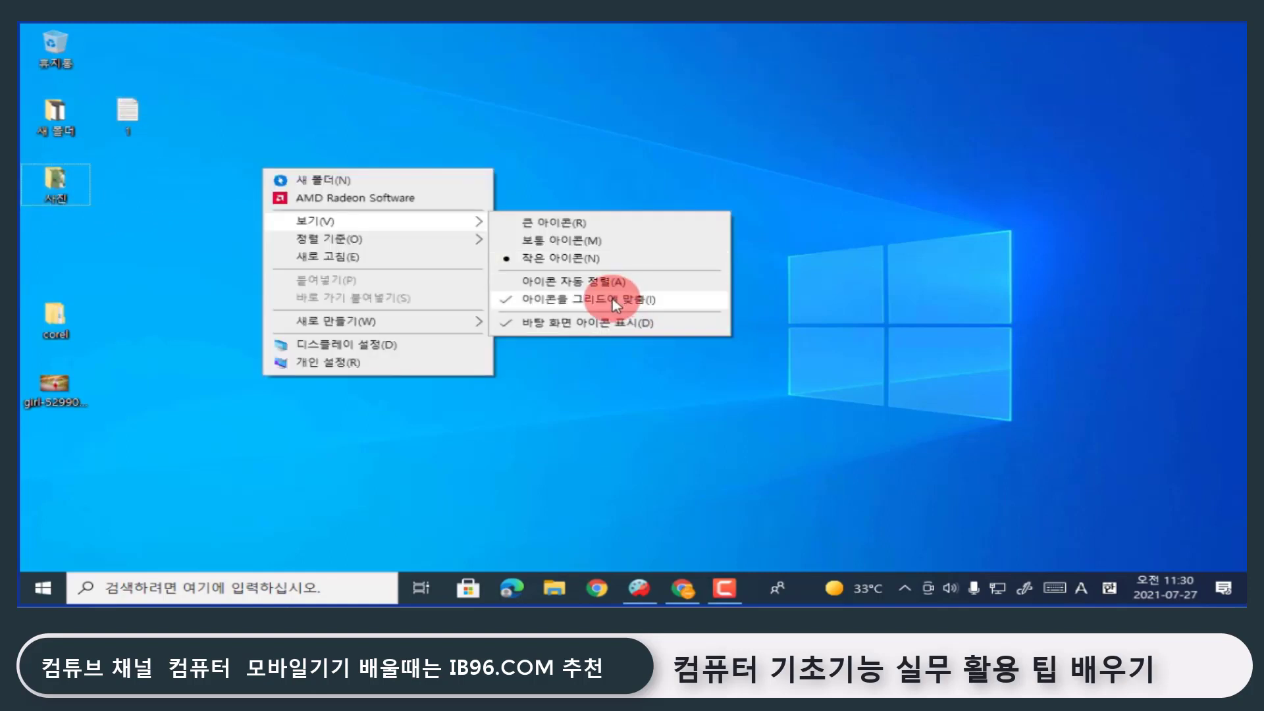
pyautogui.click(516, 73)
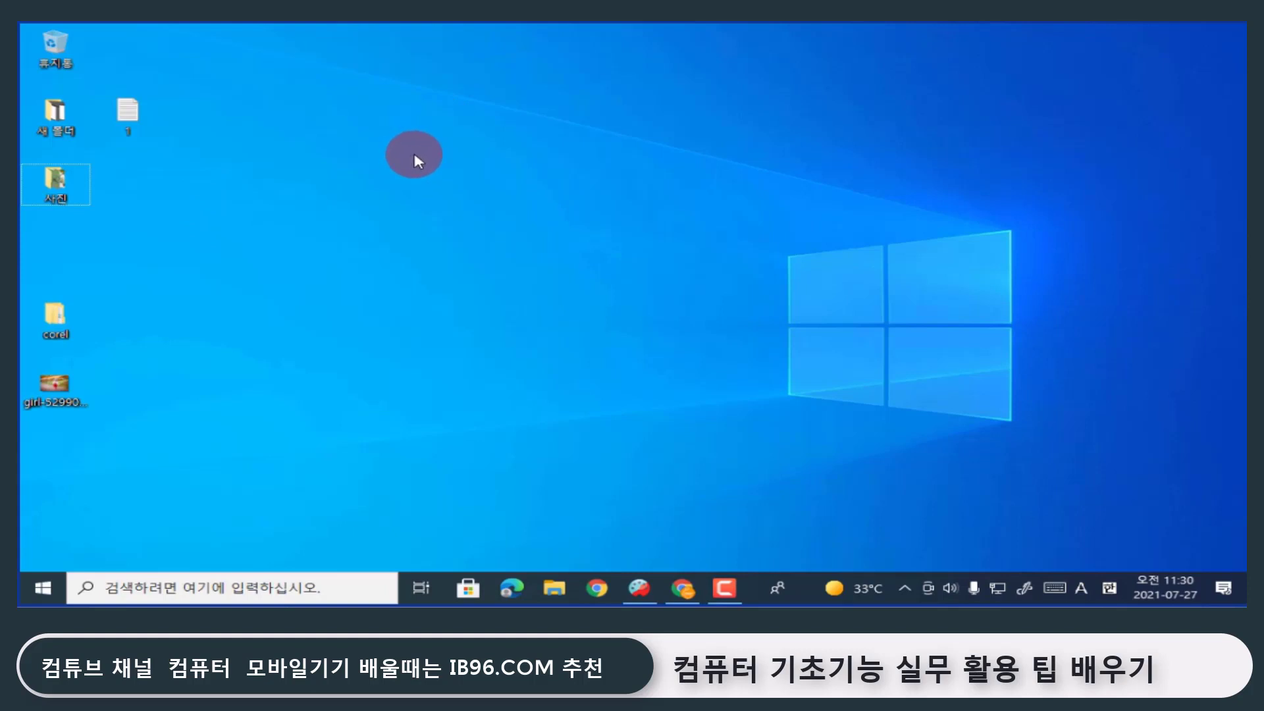
# Hide the desktop icons by turning off 바탕 화면 아이콘 표시, and bring the desktop's 보기 options up again
pyautogui.rightClick(413, 112)
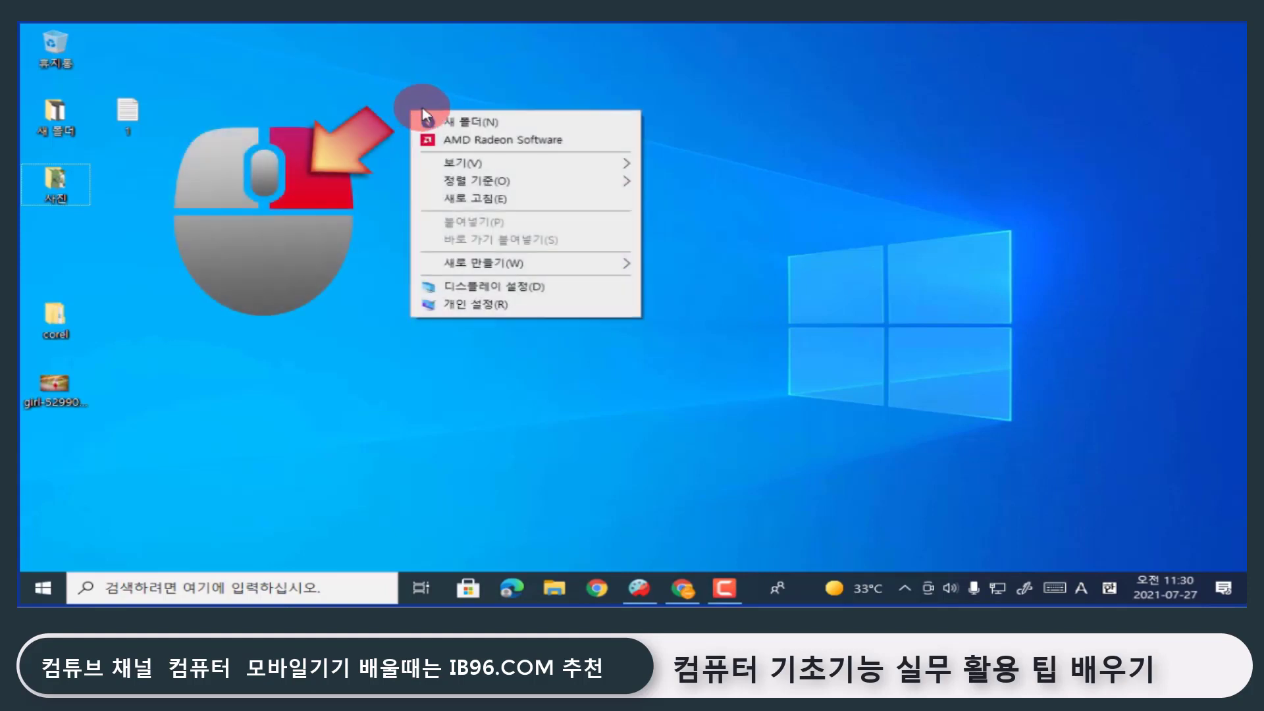
pyautogui.moveTo(493, 161)
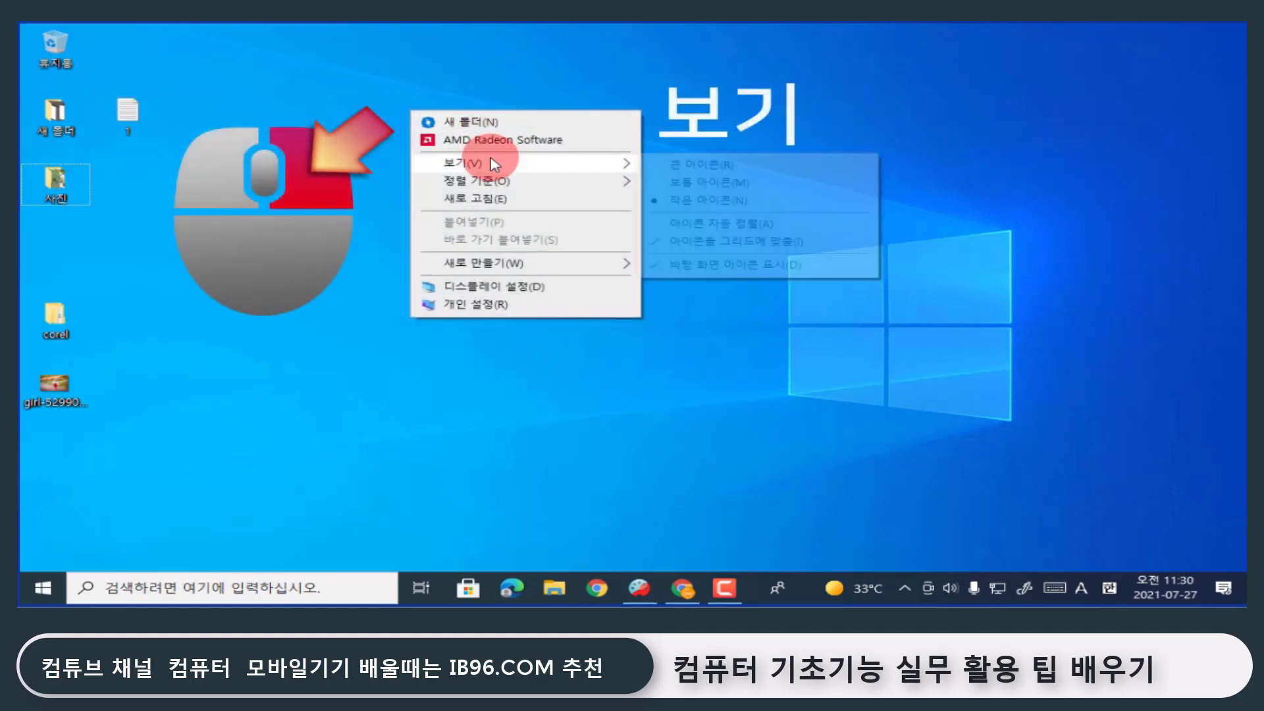
pyautogui.click(731, 266)
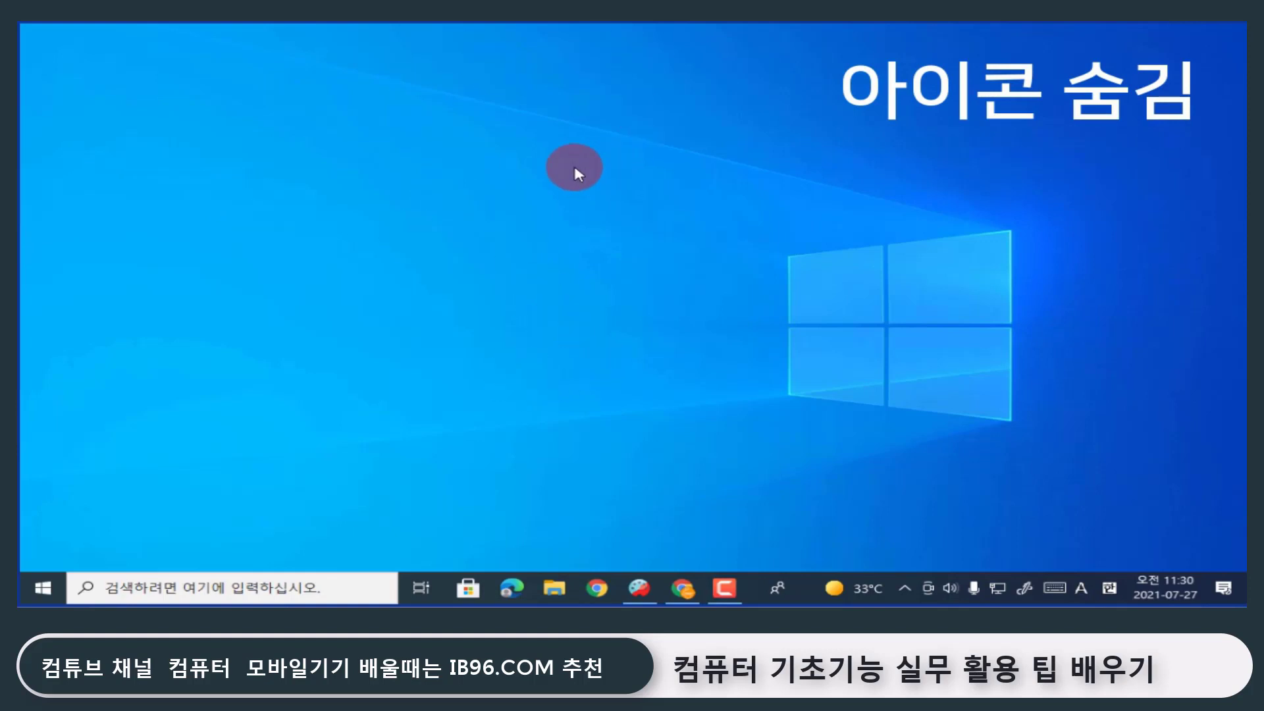
pyautogui.rightClick(486, 120)
pyautogui.moveTo(616, 170)
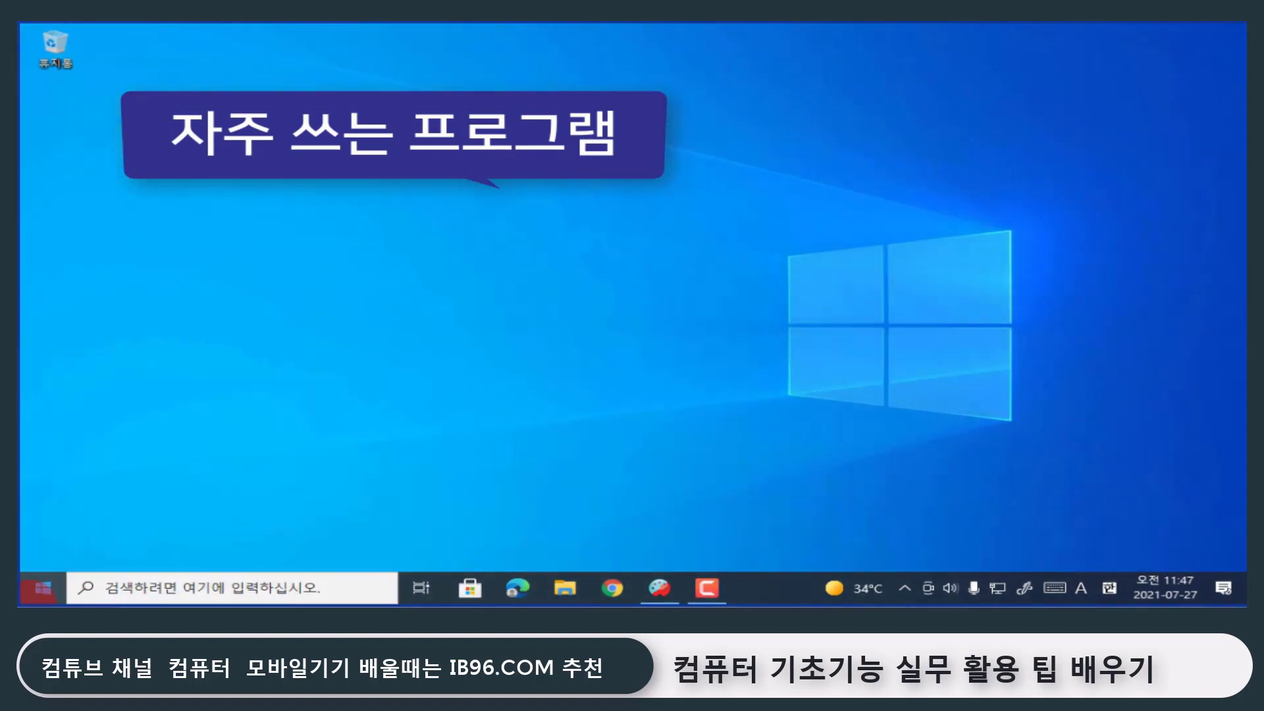
# Pin Adobe Photoshop 2021 from the Start app list to the taskbar and close the app list
pyautogui.click(40, 588)
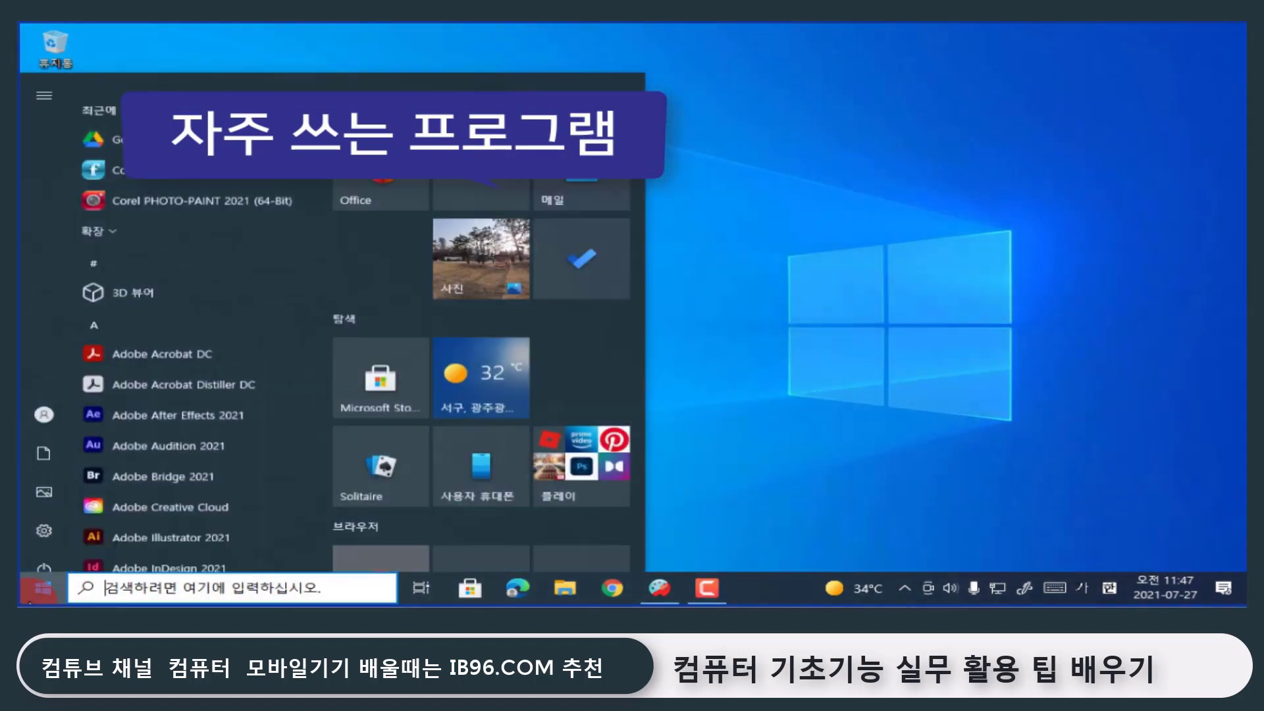
pyautogui.scroll(-5, 164, 544)
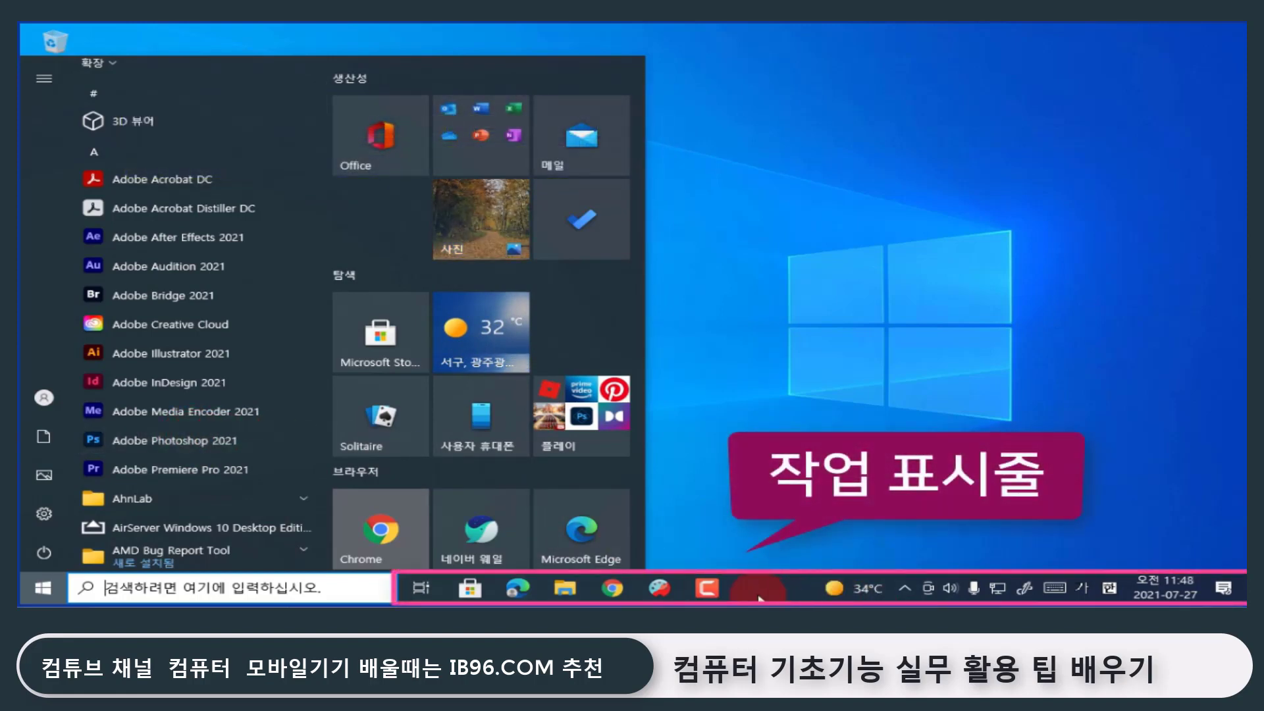
pyautogui.rightClick(193, 441)
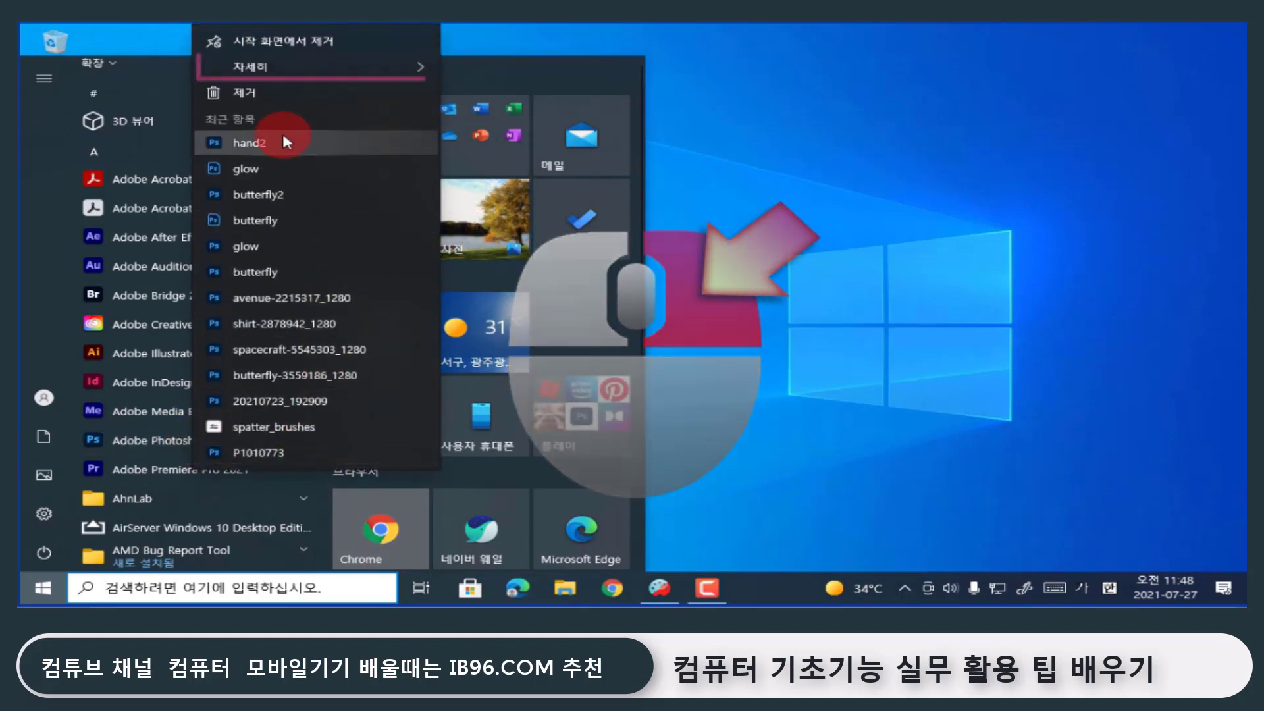
pyautogui.moveTo(278, 71)
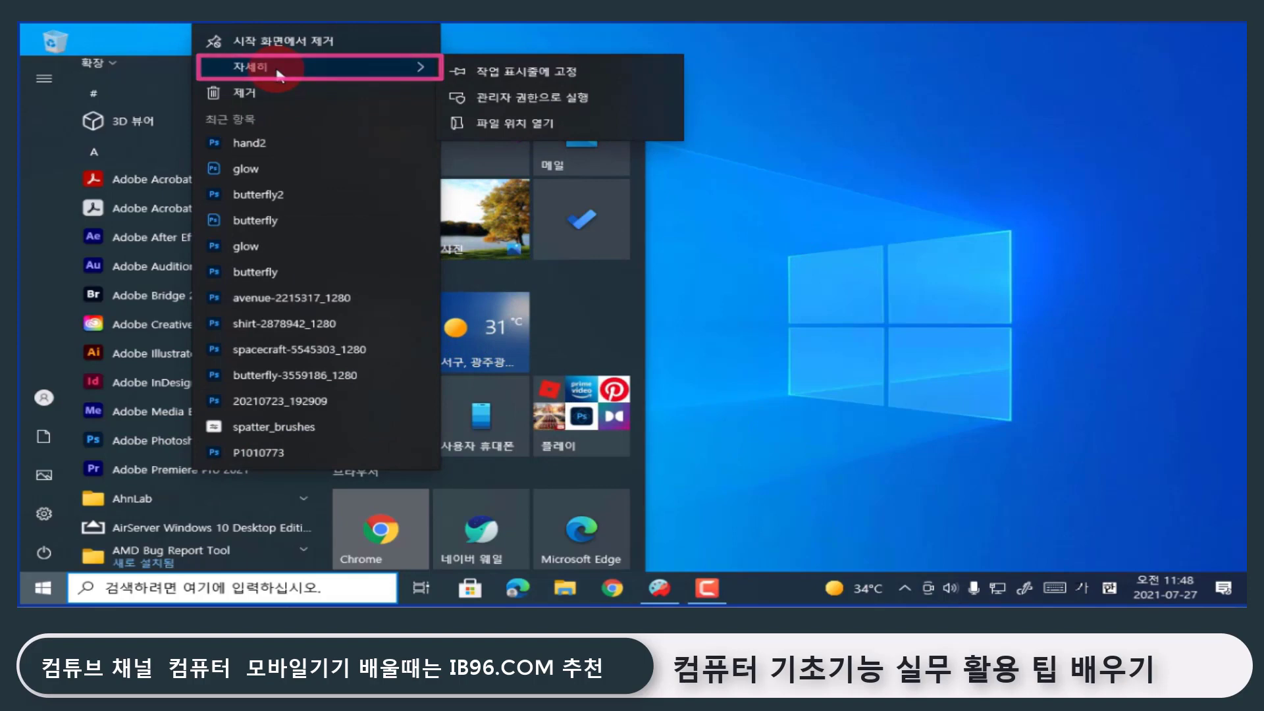
pyautogui.click(488, 74)
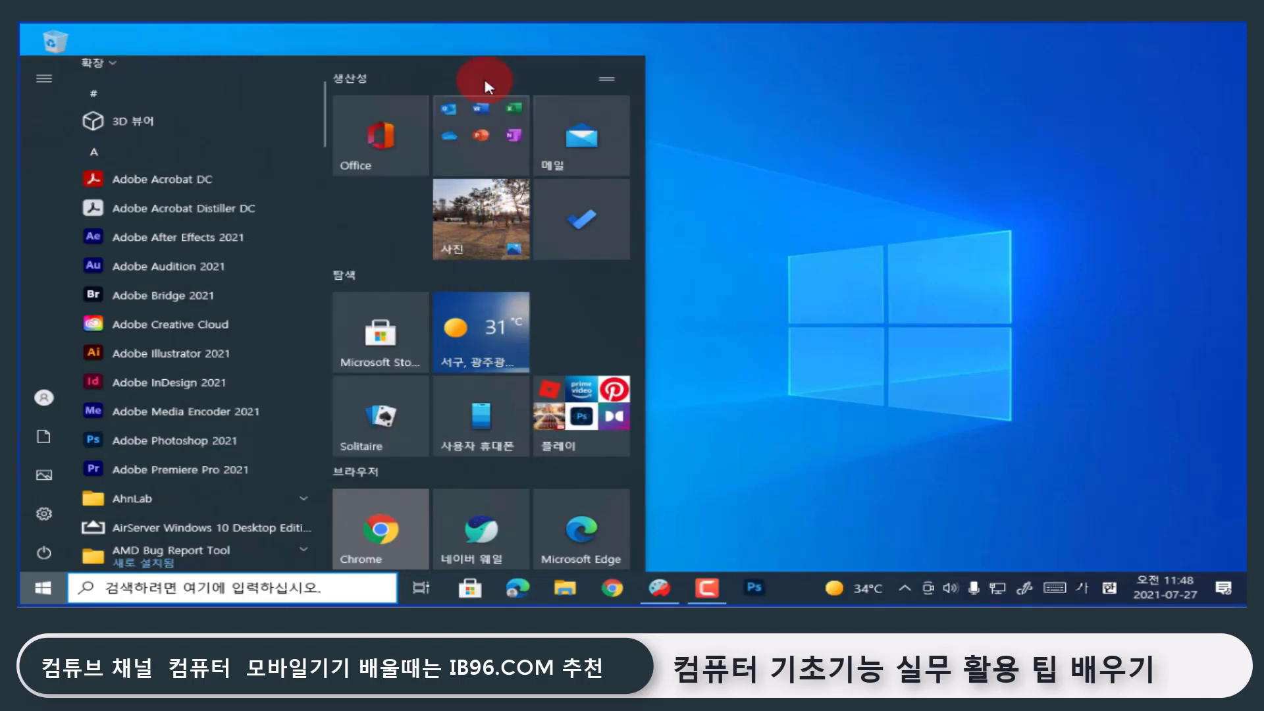
pyautogui.click(815, 487)
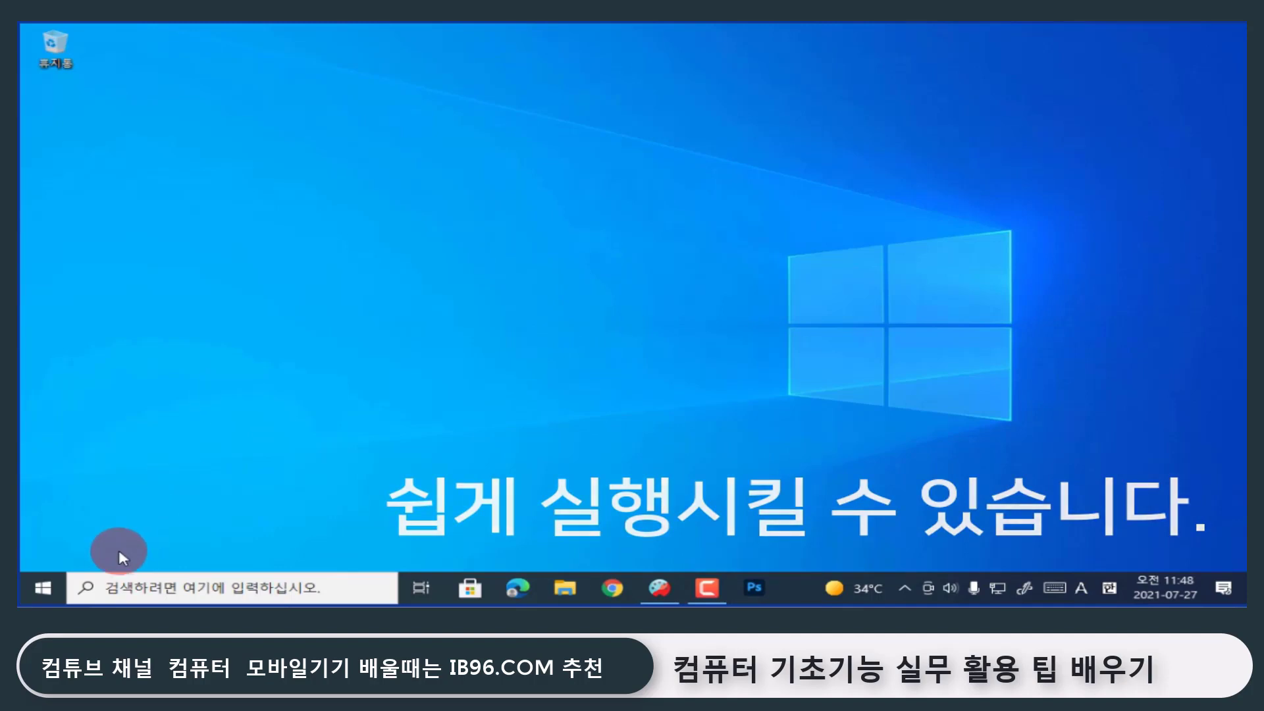
# Check the 자세히 options for Adobe Photoshop 2021 in the Start app list and dismiss them
pyautogui.click(43, 587)
pyautogui.scroll(-2, 95, 560)
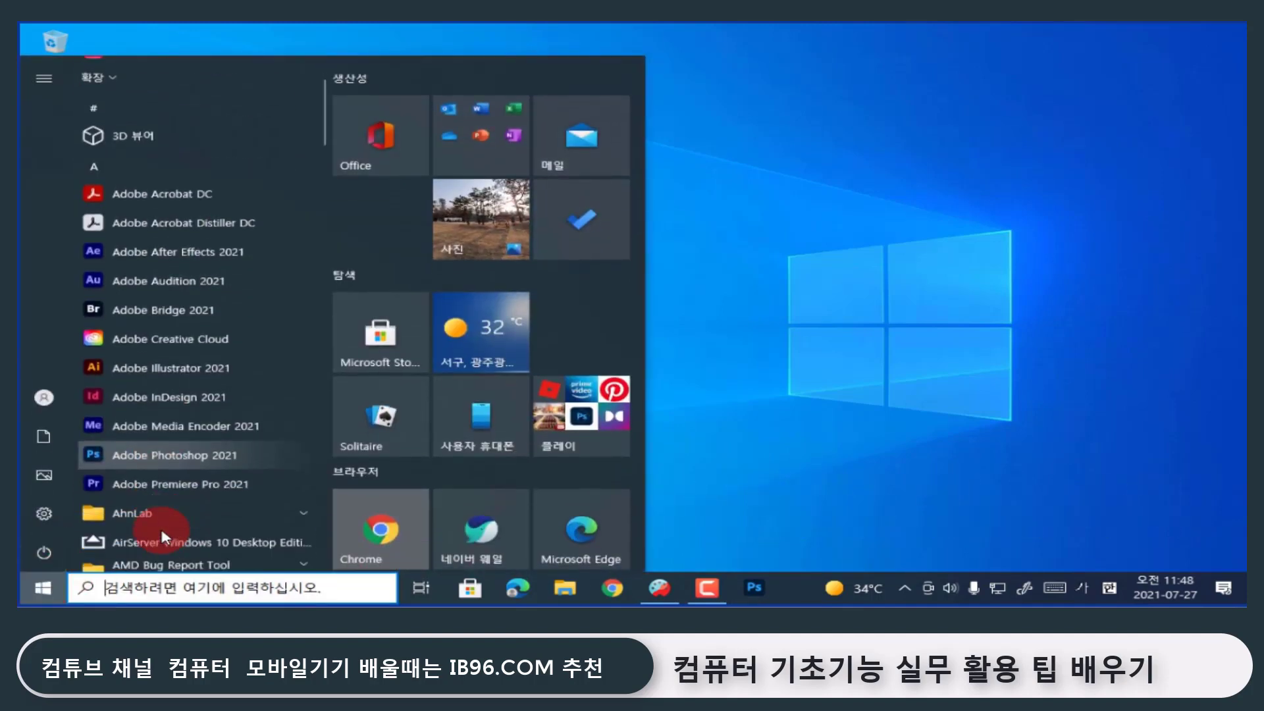
pyautogui.rightClick(191, 443)
pyautogui.moveTo(401, 73)
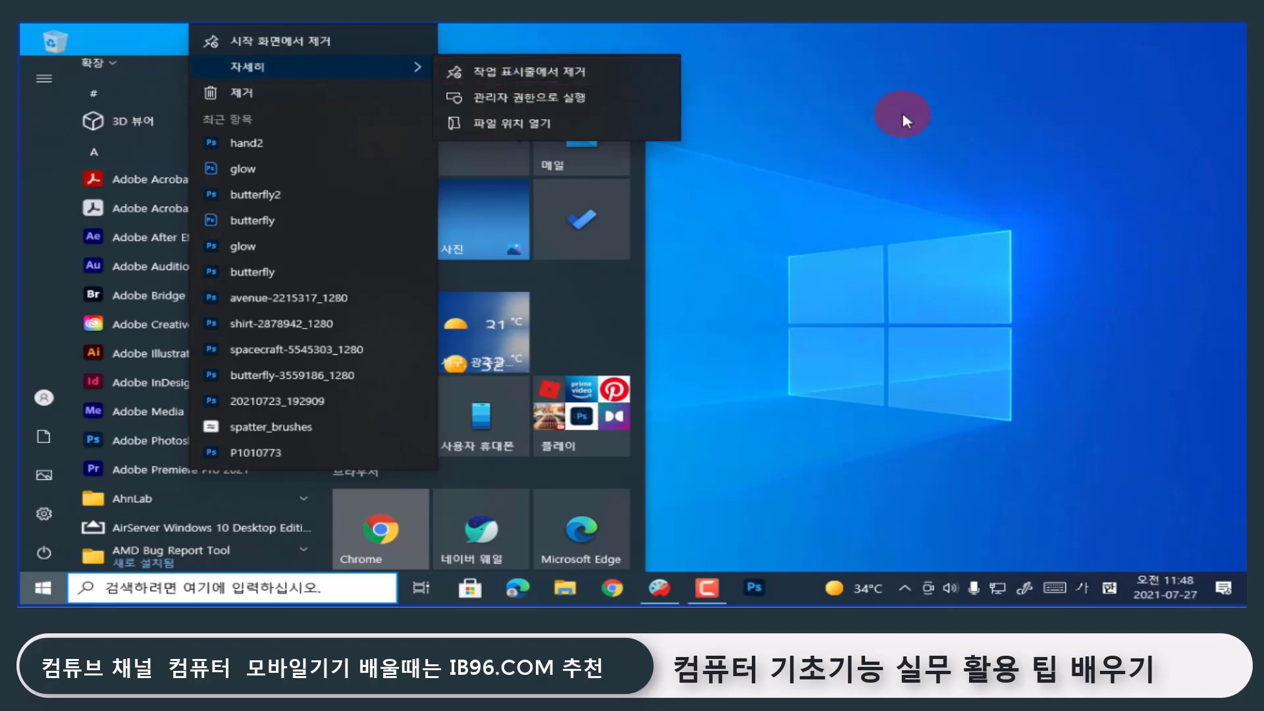
pyautogui.click(901, 109)
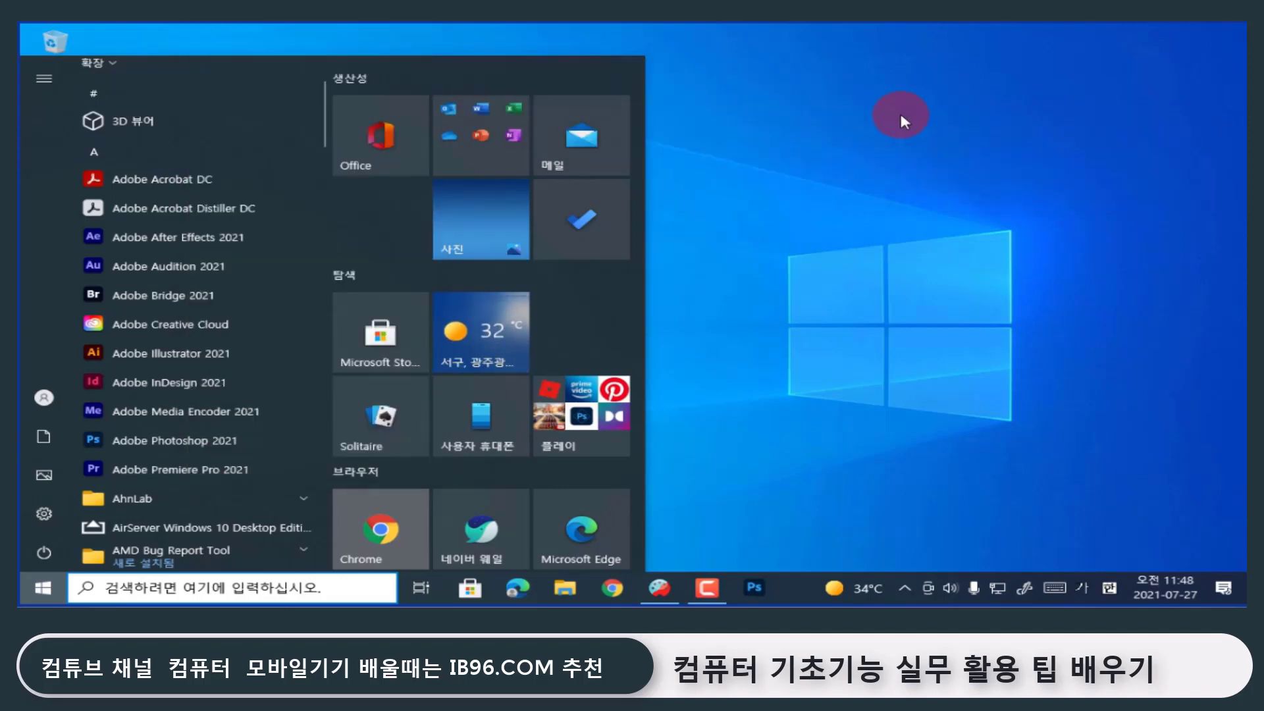
# Compare the removal options for Adobe Photoshop 2021 and unpin it from the taskbar using its Start app list entry
pyautogui.rightClick(755, 590)
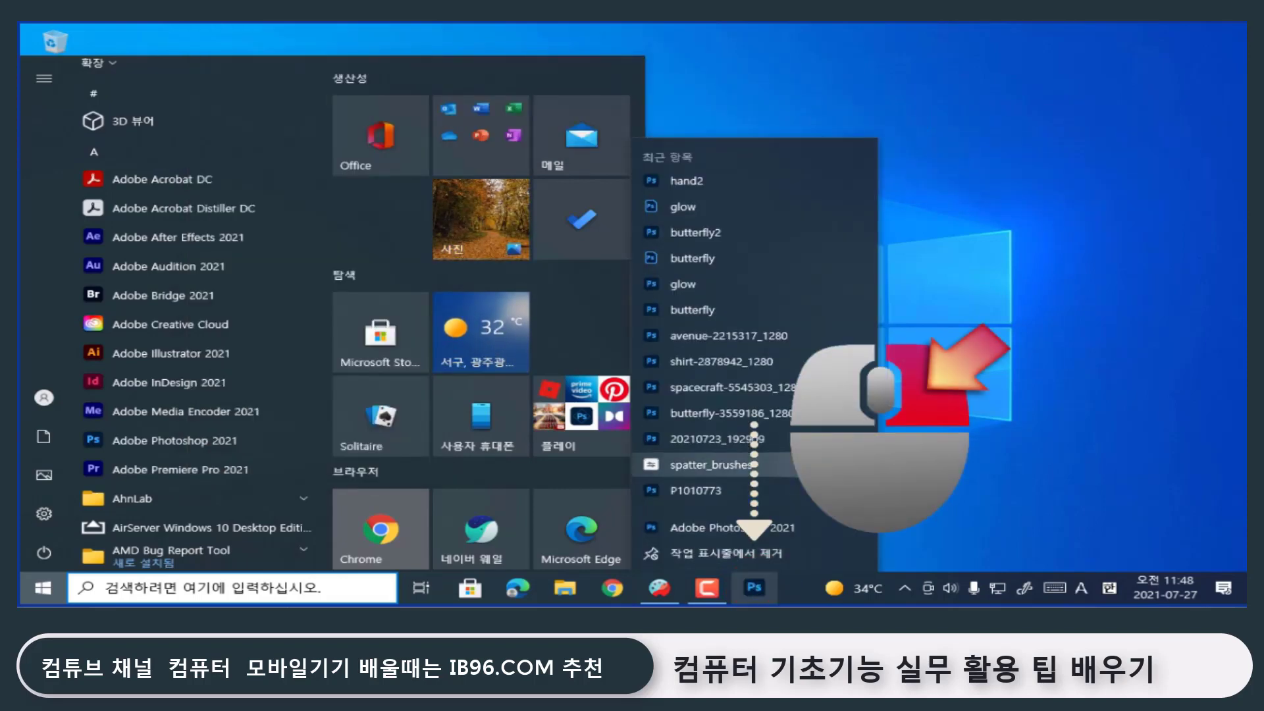
pyautogui.click(795, 557)
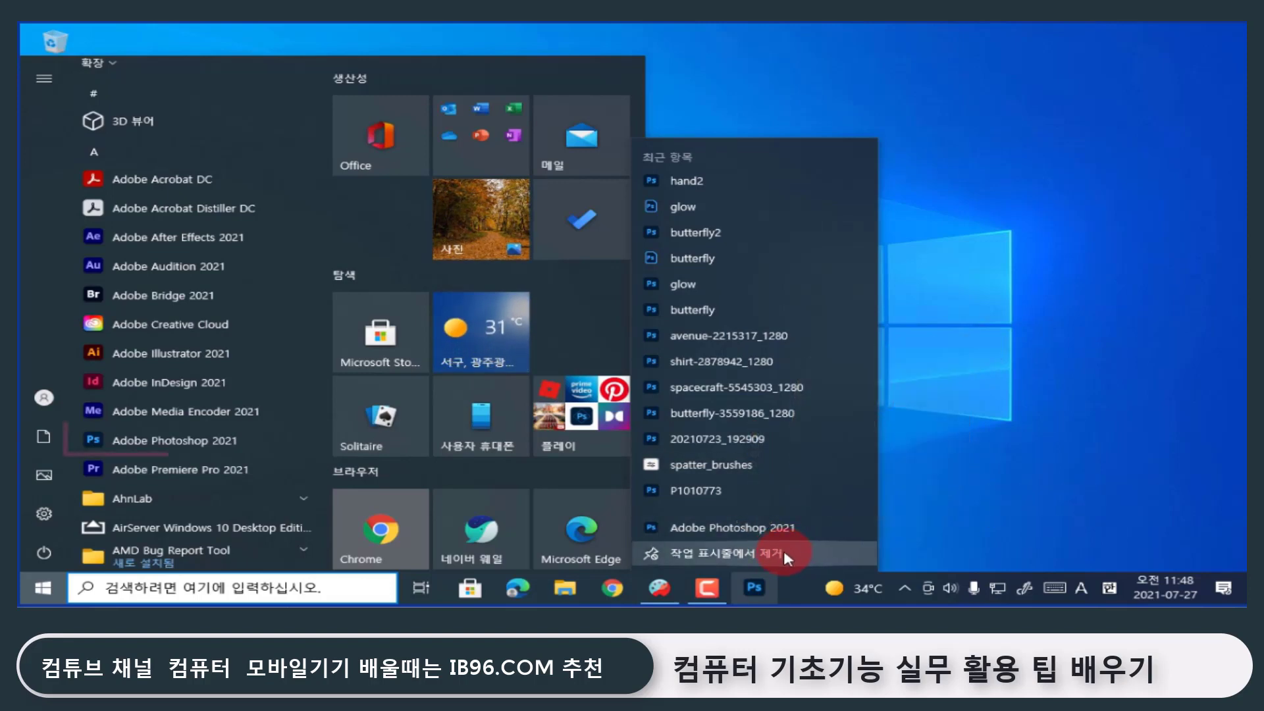
pyautogui.rightClick(165, 447)
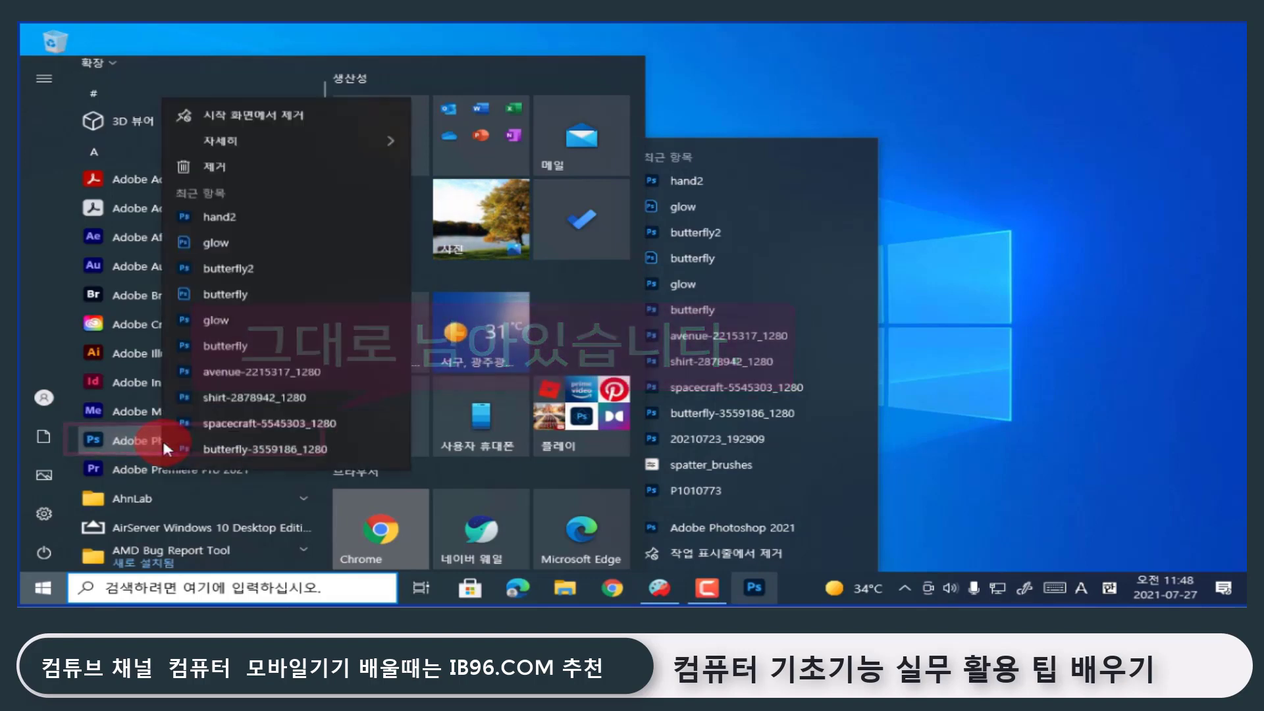
pyautogui.moveTo(345, 71)
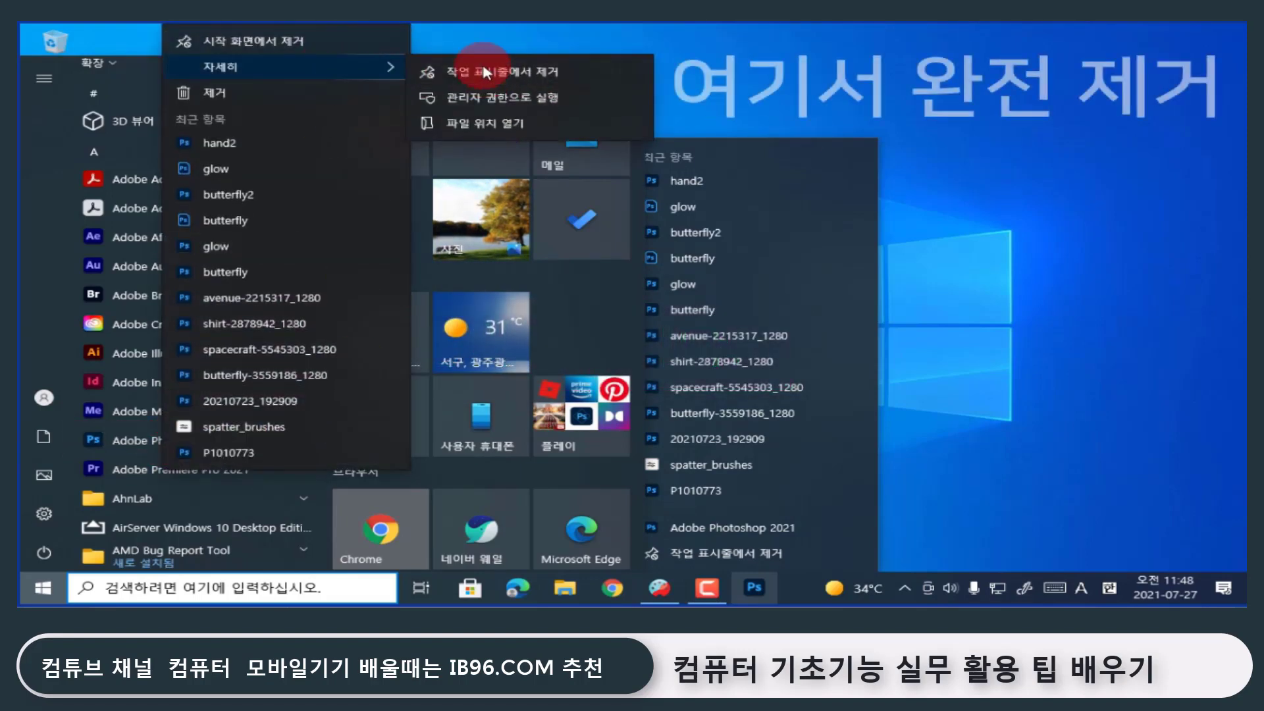
pyautogui.click(523, 71)
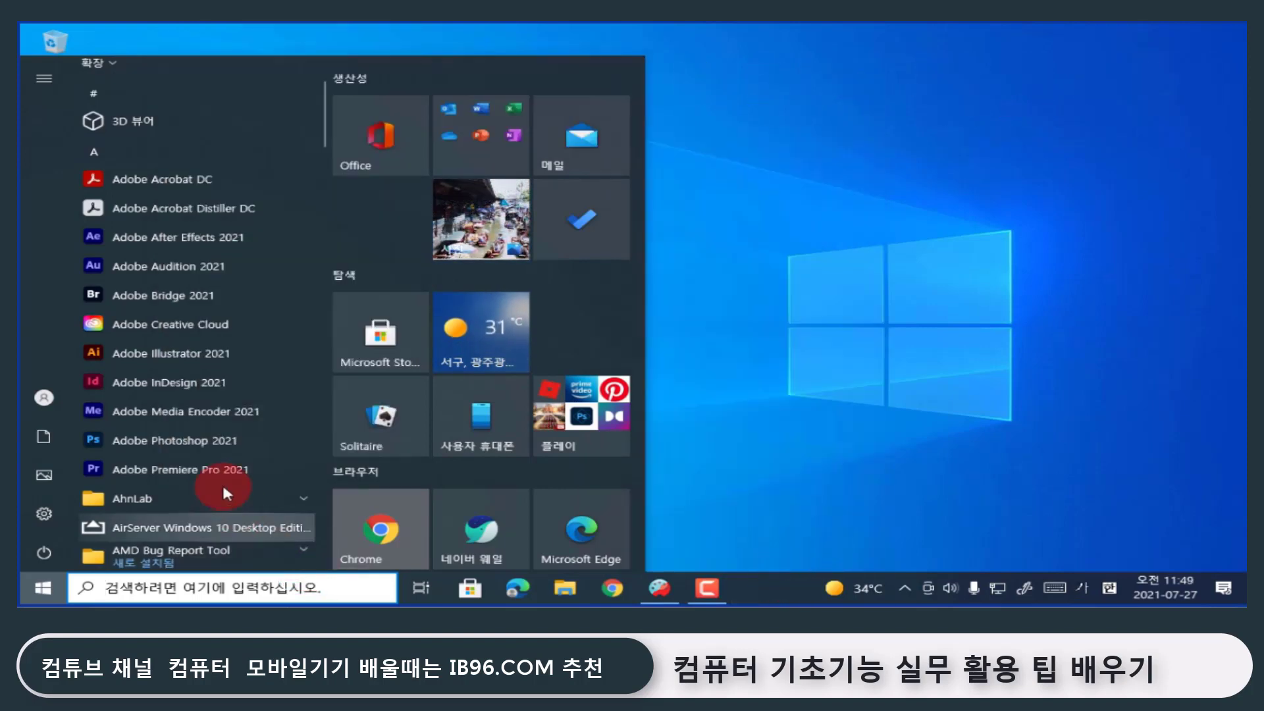
# Widen the Start menu and add Adobe Photoshop 2021 from the app list as a tile beside 휴지통
pyautogui.rightClick(208, 443)
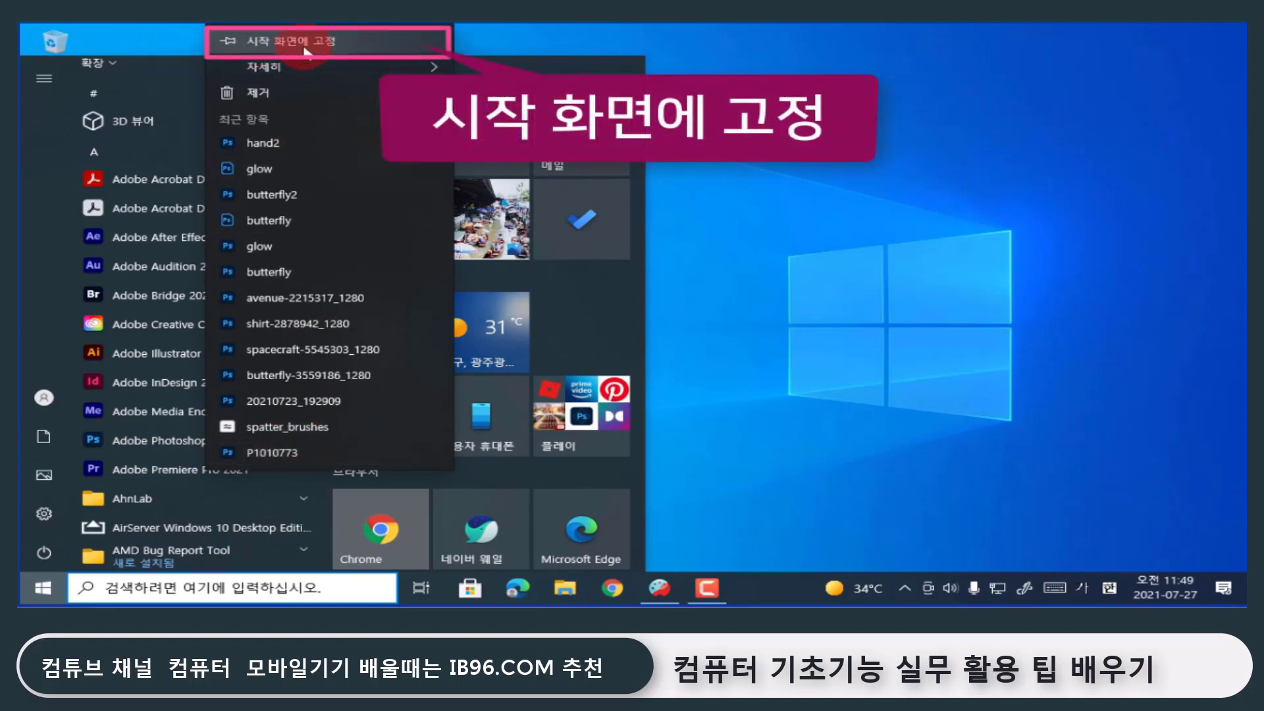
pyautogui.click(583, 306)
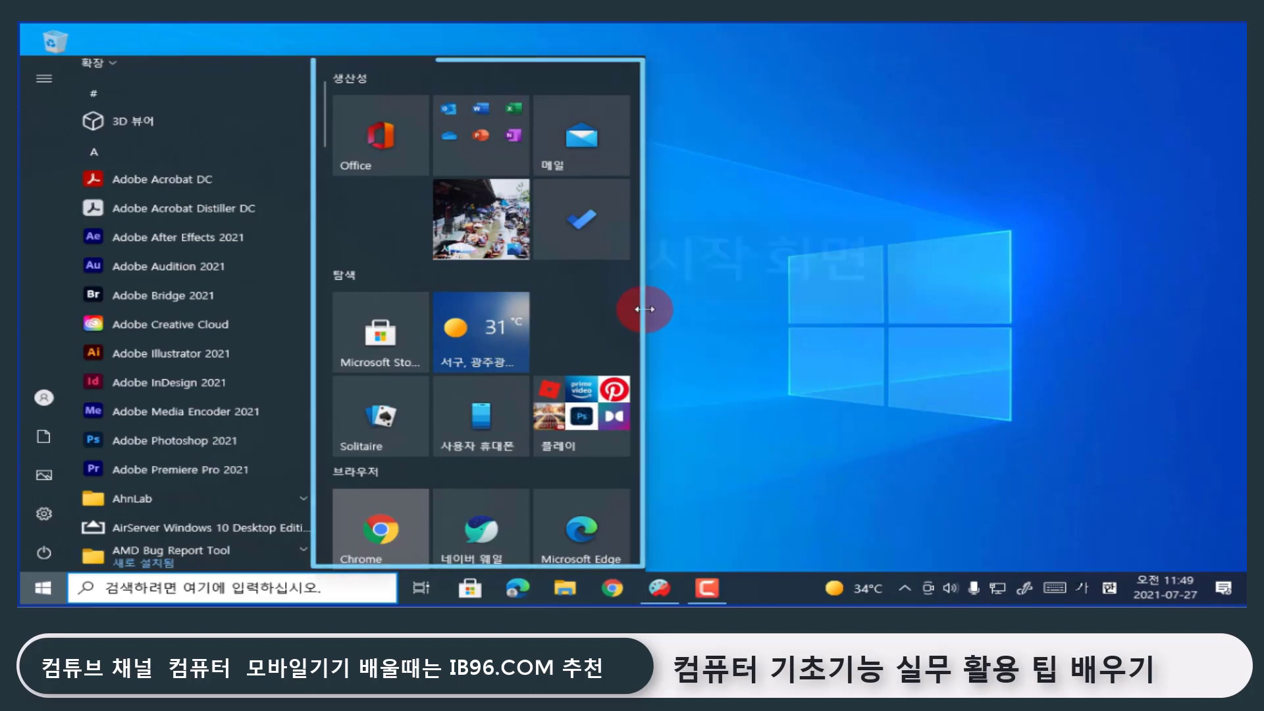
pyautogui.moveTo(646, 305)
pyautogui.mouseDown()
pyautogui.moveTo(1039, 330)
pyautogui.moveTo(994, 336)
pyautogui.mouseUp()
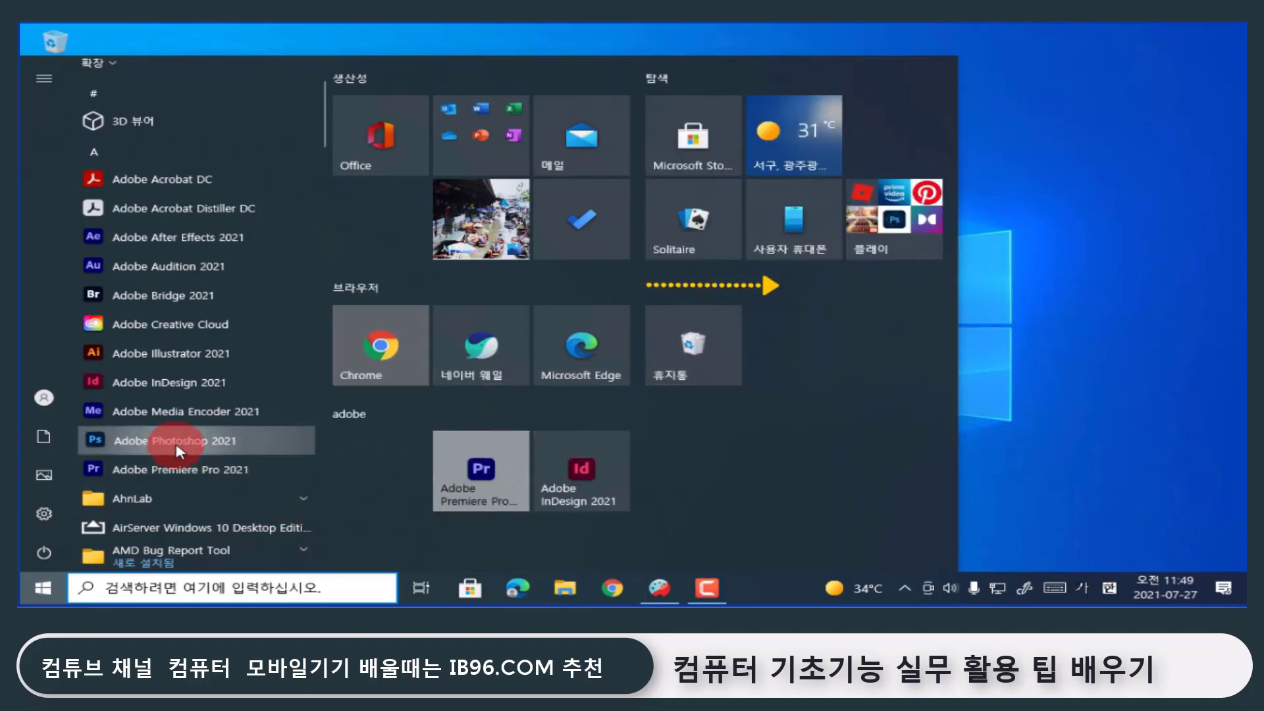
pyautogui.moveTo(178, 442); pyautogui.dragTo(831, 320)
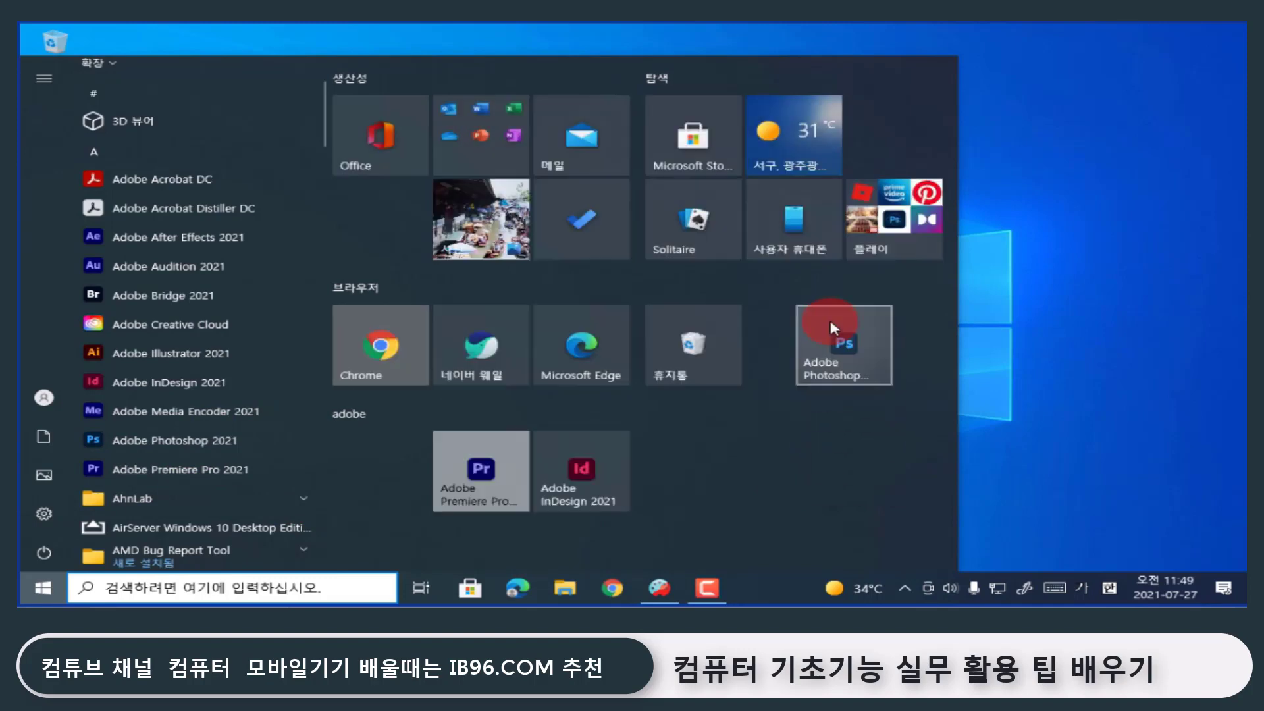
# Remove the Adobe Photoshop 2021 tile from Start and bring up the app's 자세히 options
pyautogui.rightClick(173, 445)
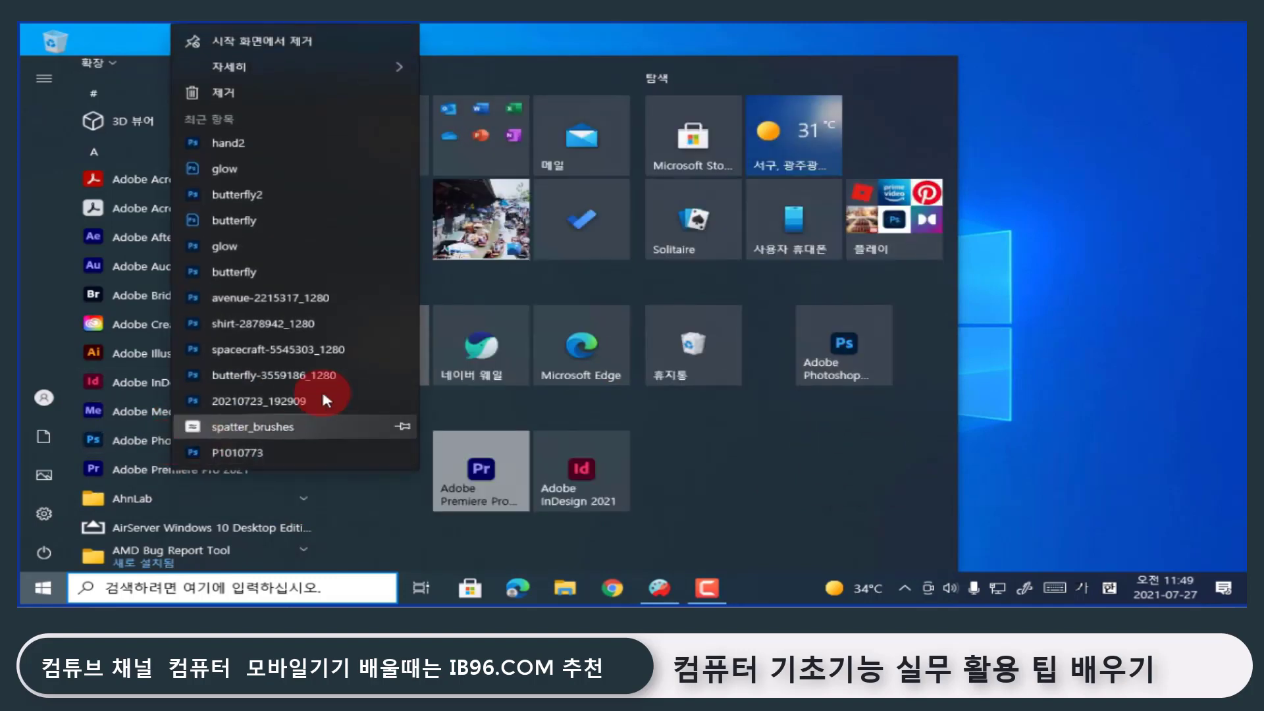
pyautogui.click(337, 51)
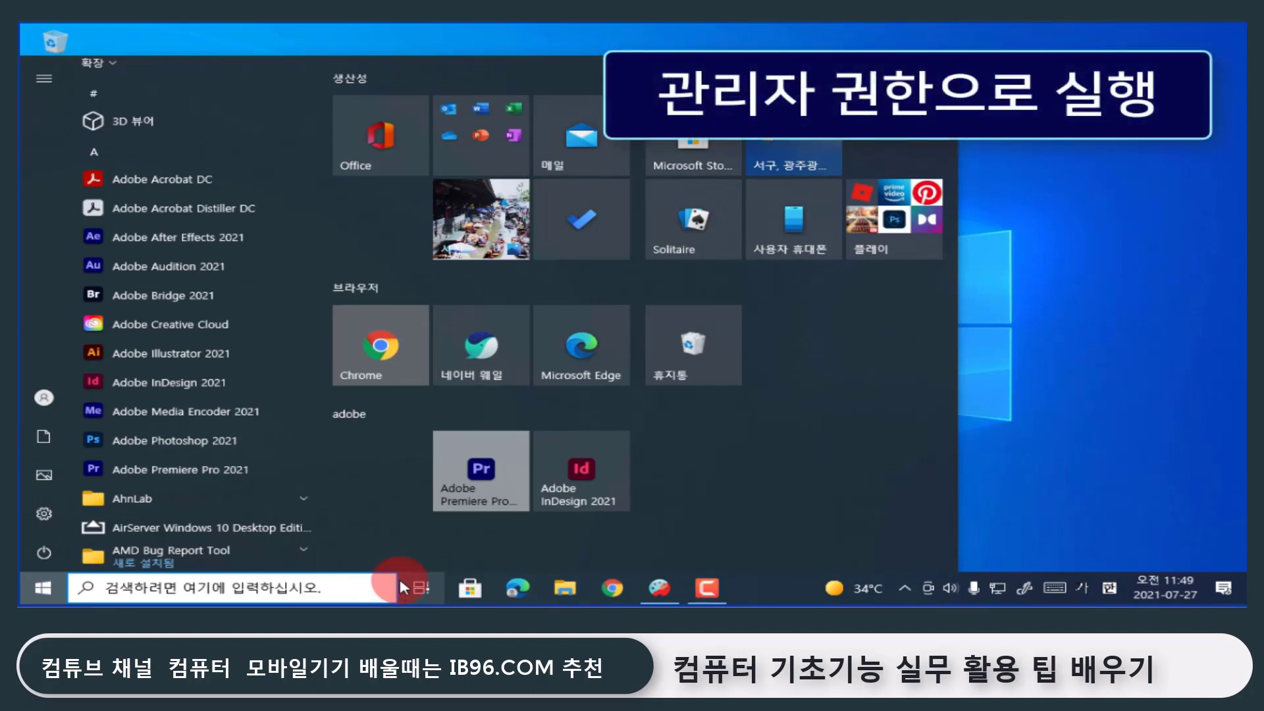
pyautogui.rightClick(194, 442)
pyautogui.moveTo(283, 68)
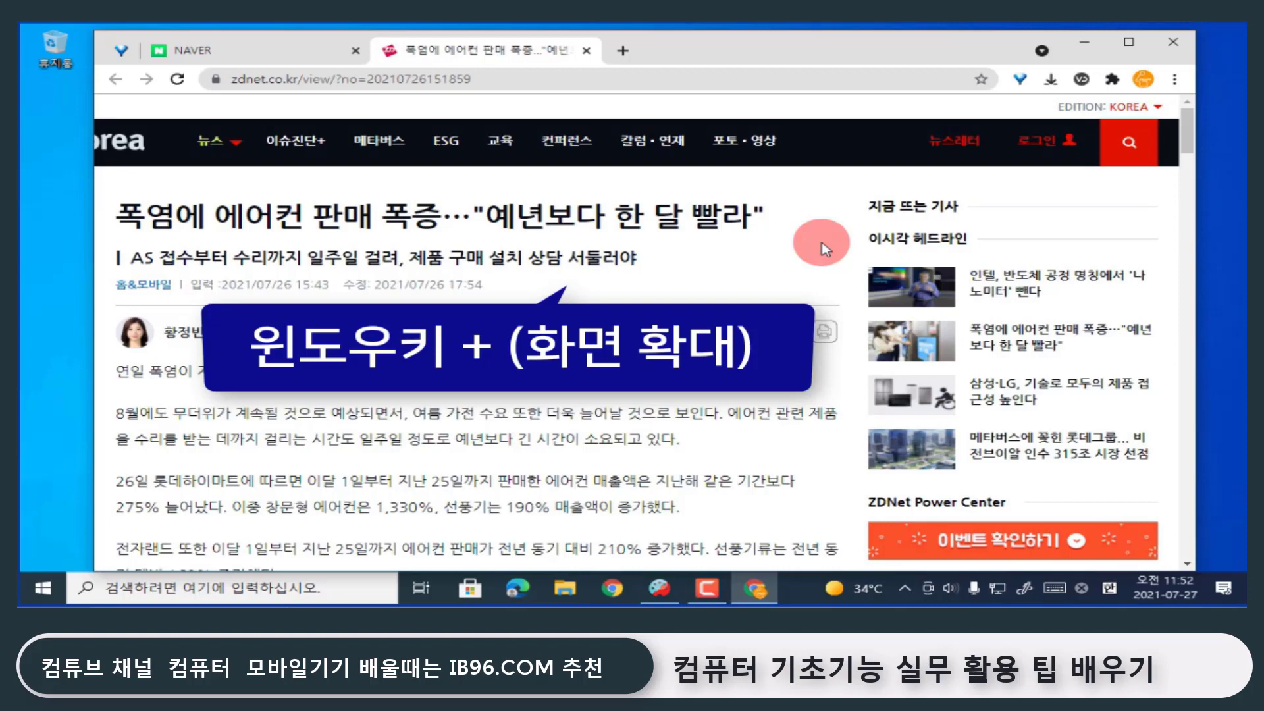
# Turn on Magnifier over the news article, zoom in to 200%, and zoom back out to 100%
pyautogui.press('super+plus')
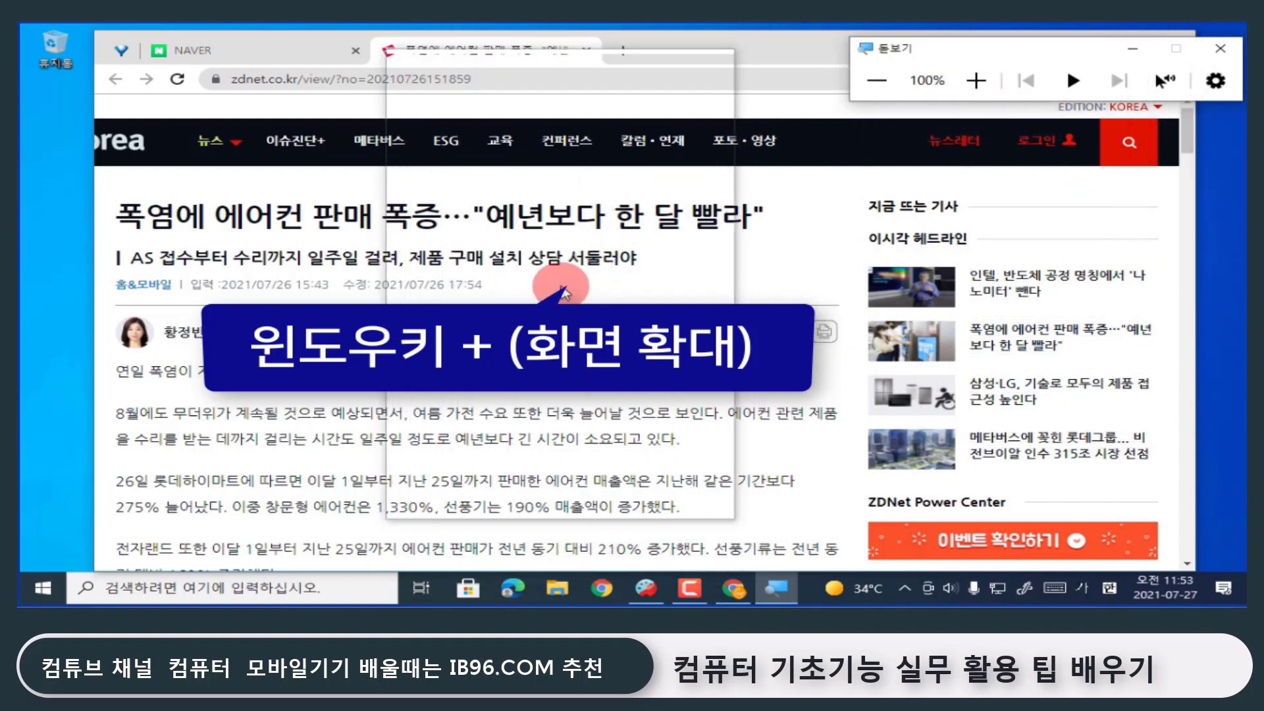
pyautogui.press('super+plus')
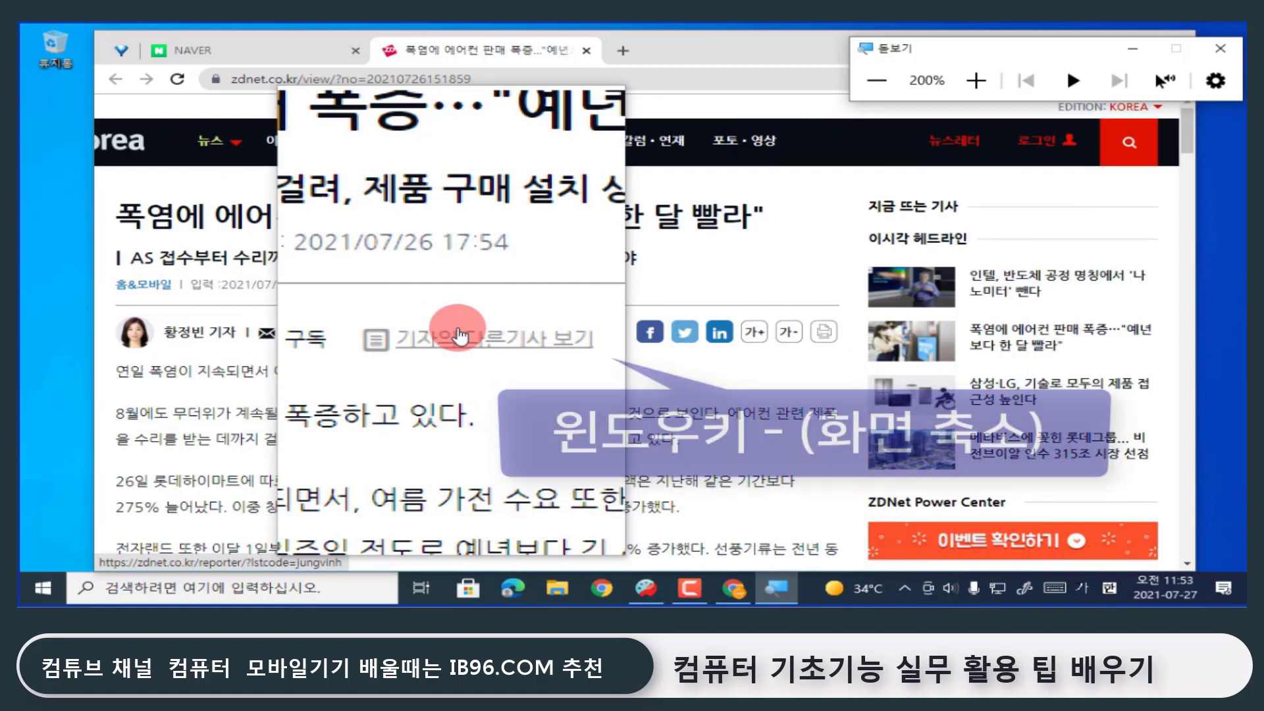
pyautogui.press('super+minus')
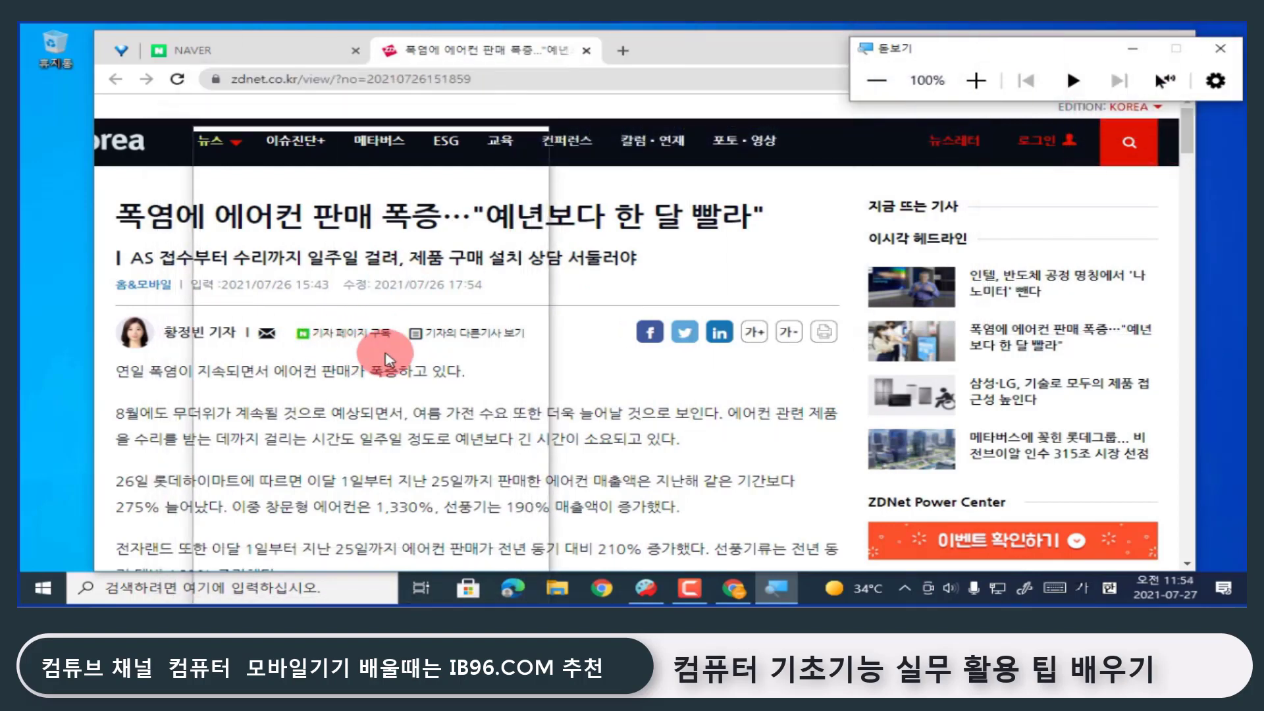
# Have Magnifier read the article aloud from the paragraph beginning "8월에도 무더위가", and close Magnifier
pyautogui.click(1161, 83)
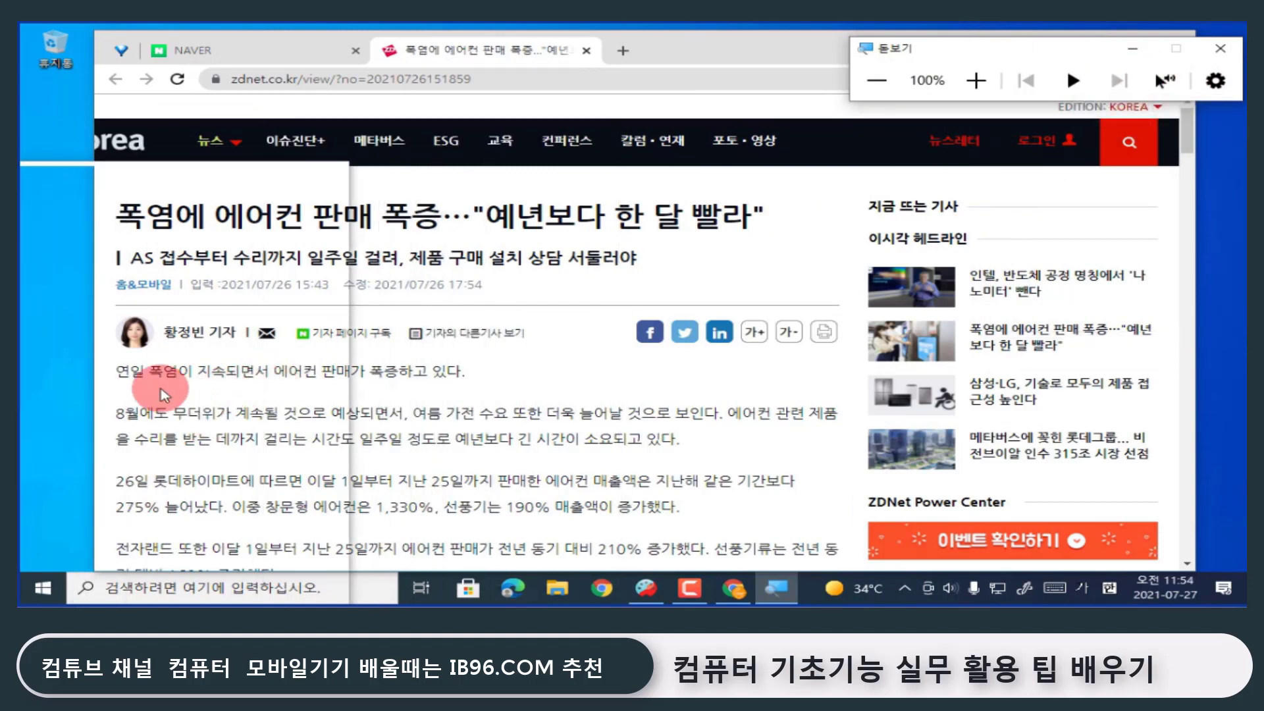
pyautogui.hotkey('ctrl', 'alt')
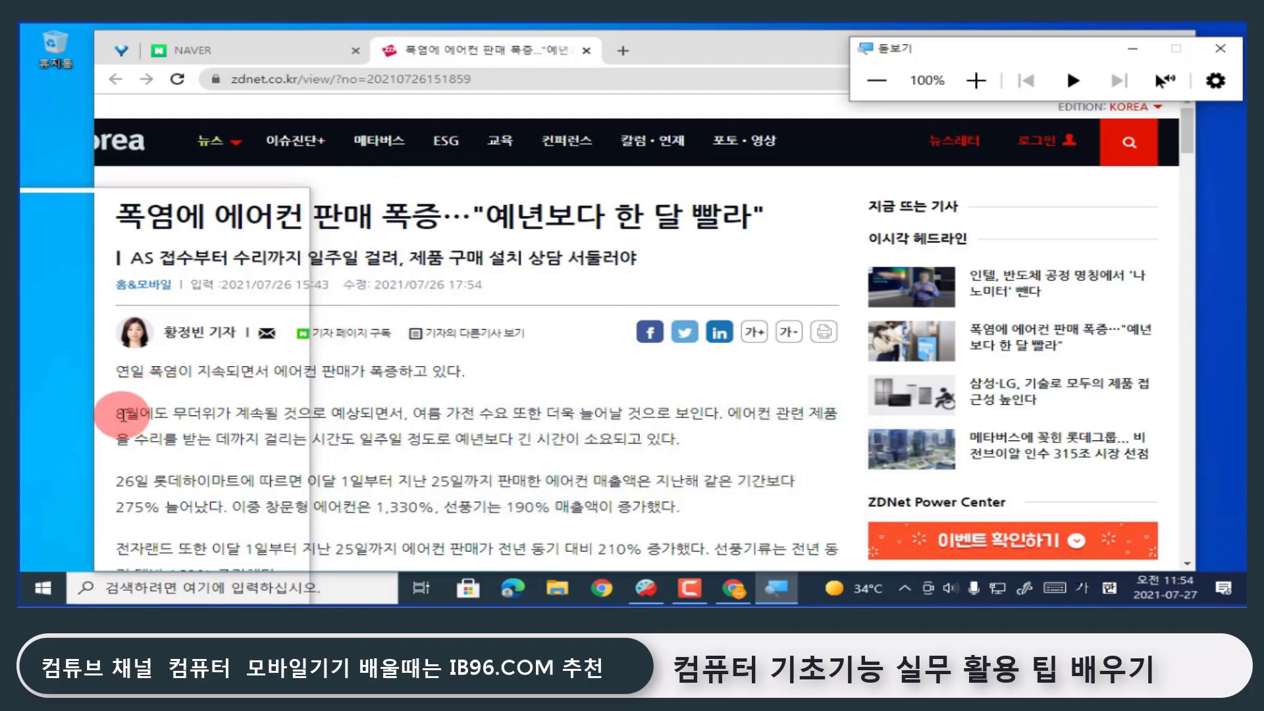
pyautogui.keyDown('ctrl'); pyautogui.keyDown('alt'); pyautogui.click(123, 415); pyautogui.keyUp('alt'); pyautogui.keyUp('ctrl')
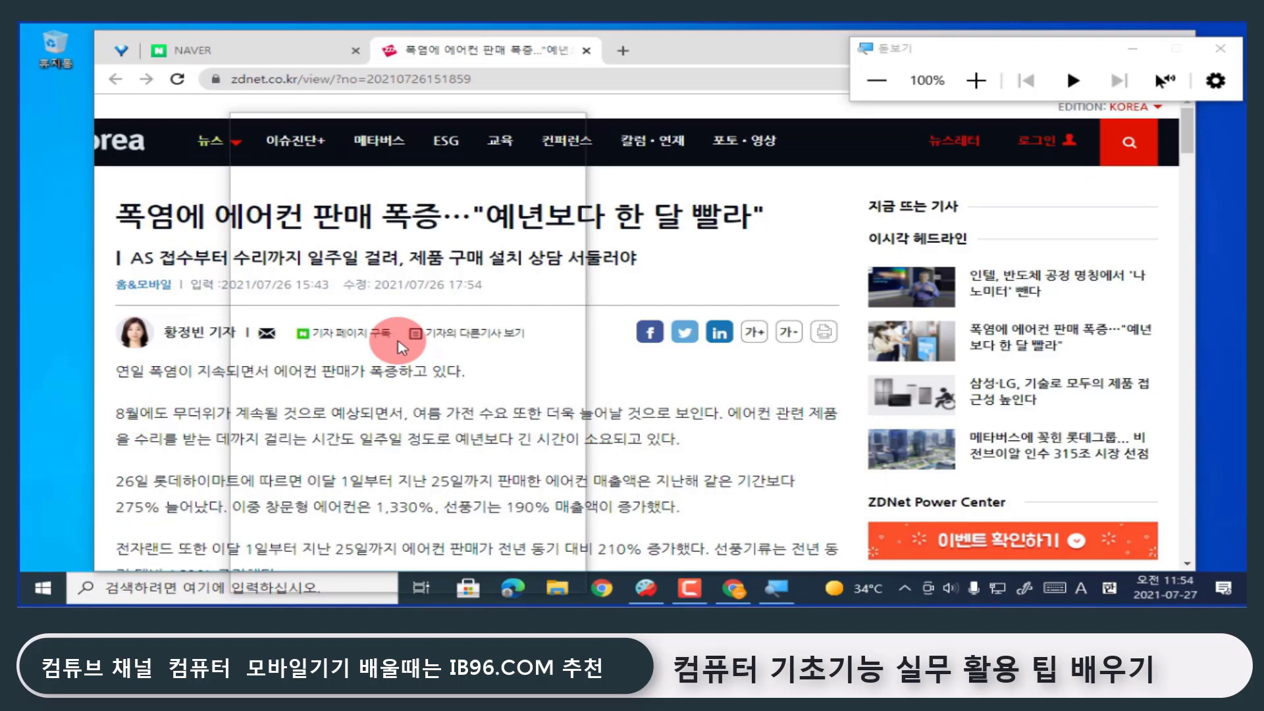
pyautogui.keyDown('ctrl'); pyautogui.keyDown('alt'); pyautogui.click(117, 414); pyautogui.keyUp('alt'); pyautogui.keyUp('ctrl')
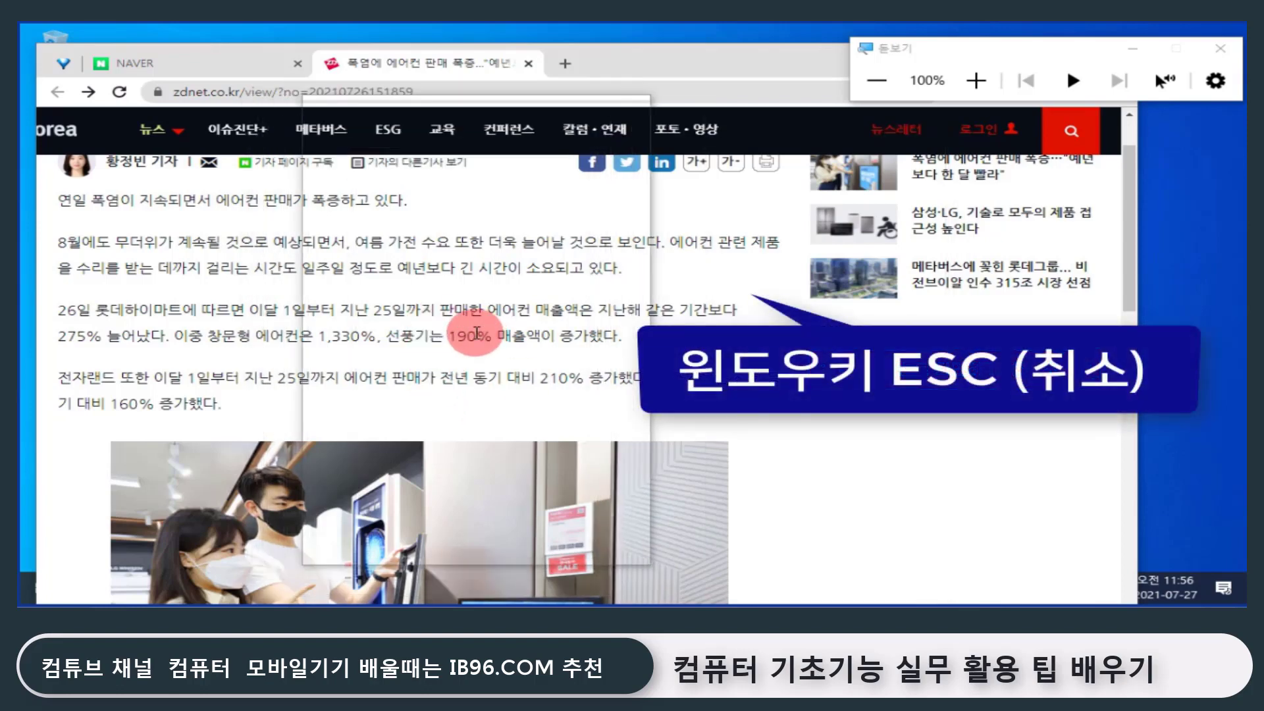
pyautogui.press('super+Escape')
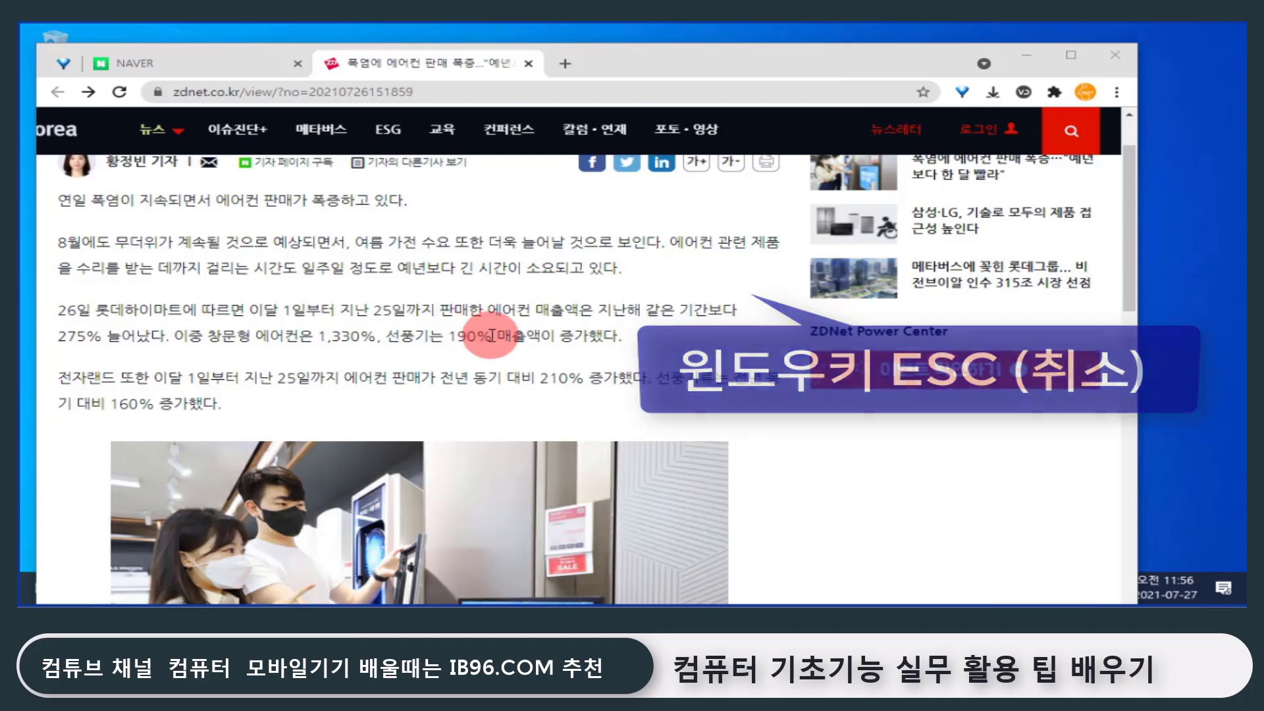